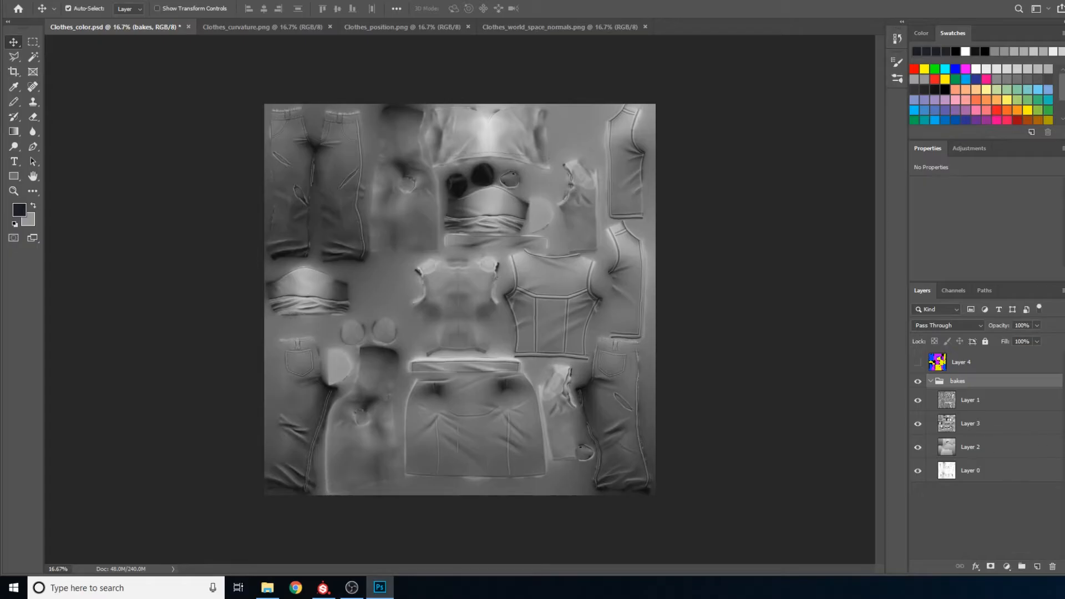
# - Deselect the bakes group and toggle the visibility of Layer 4 to compare the colour ID map with the bakes
pyautogui.click(979, 522)
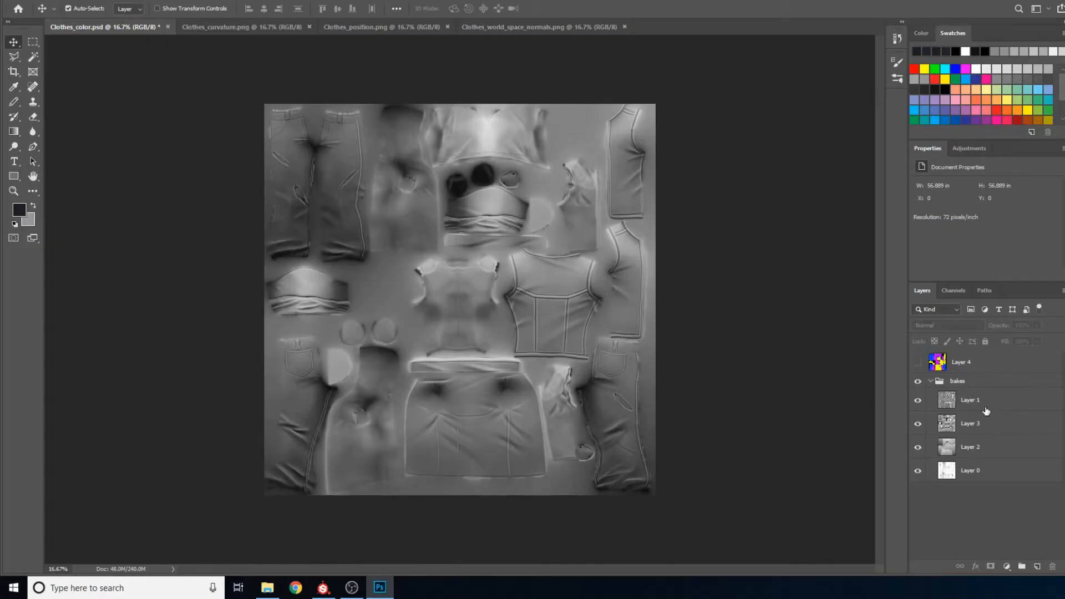
pyautogui.click(917, 364)
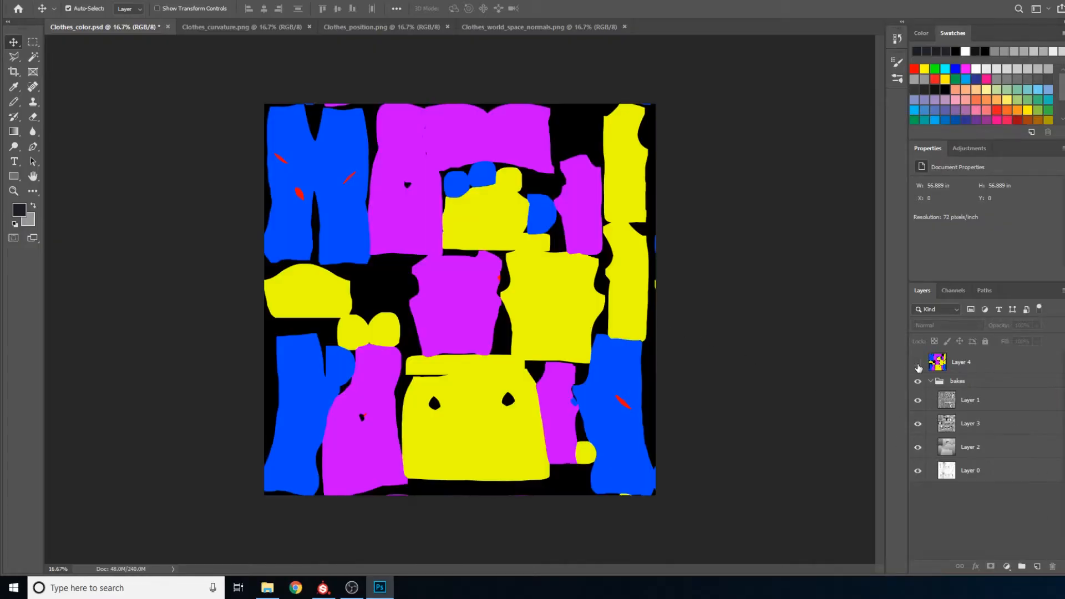
pyautogui.click(917, 365)
pyautogui.click(917, 364)
pyautogui.click(917, 365)
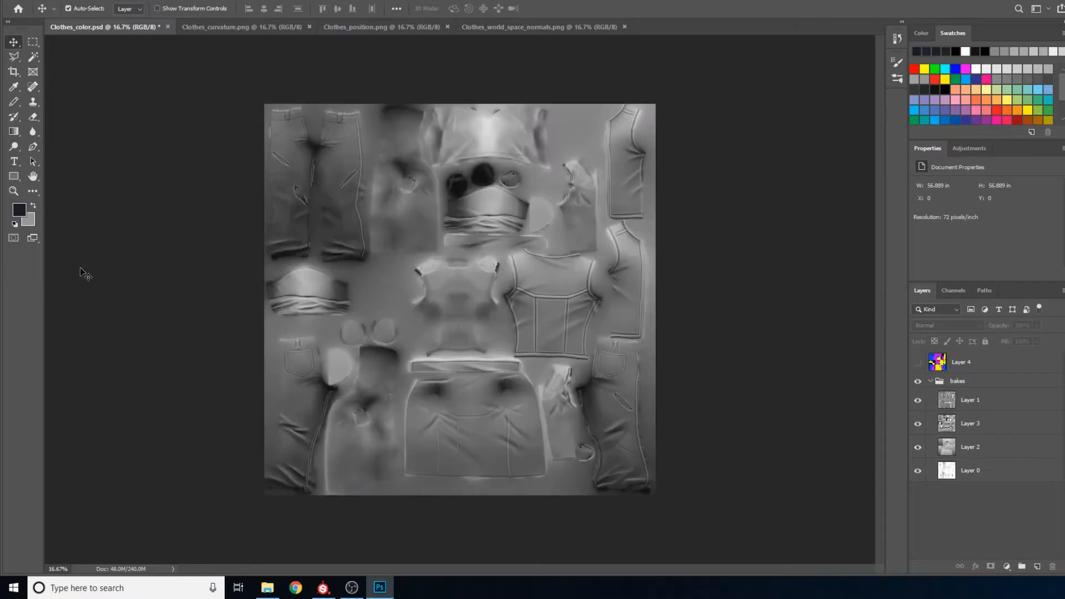
# - Review the curvature, position and world space normals maps in their documents, comparing them with the layers in Clothes_color.psd
pyautogui.click(224, 28)
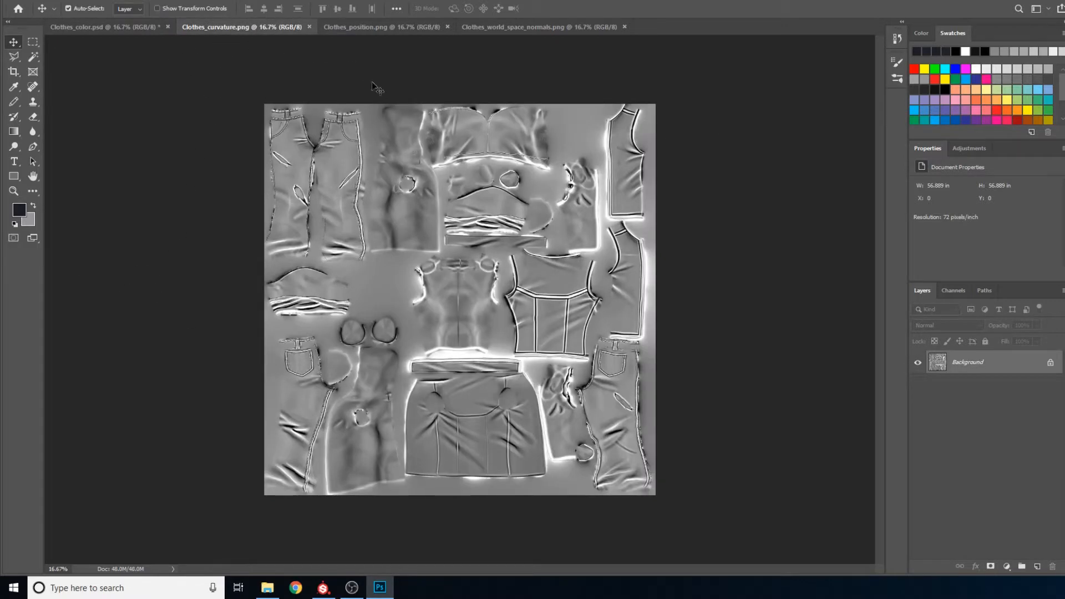
pyautogui.click(382, 27)
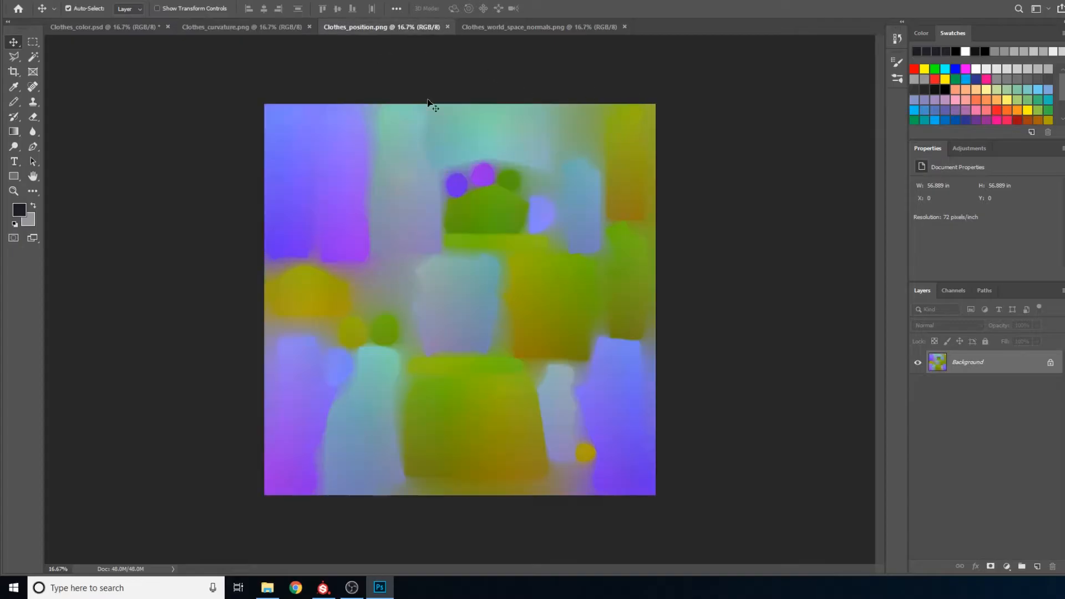
pyautogui.click(546, 29)
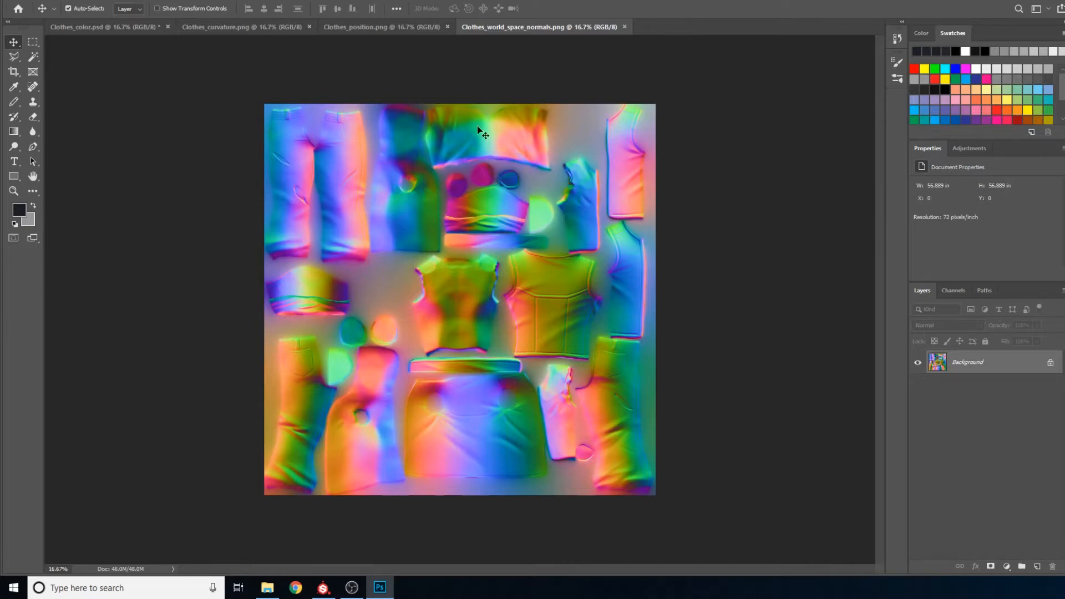
pyautogui.moveTo(444, 104); pyautogui.dragTo(181, 234)
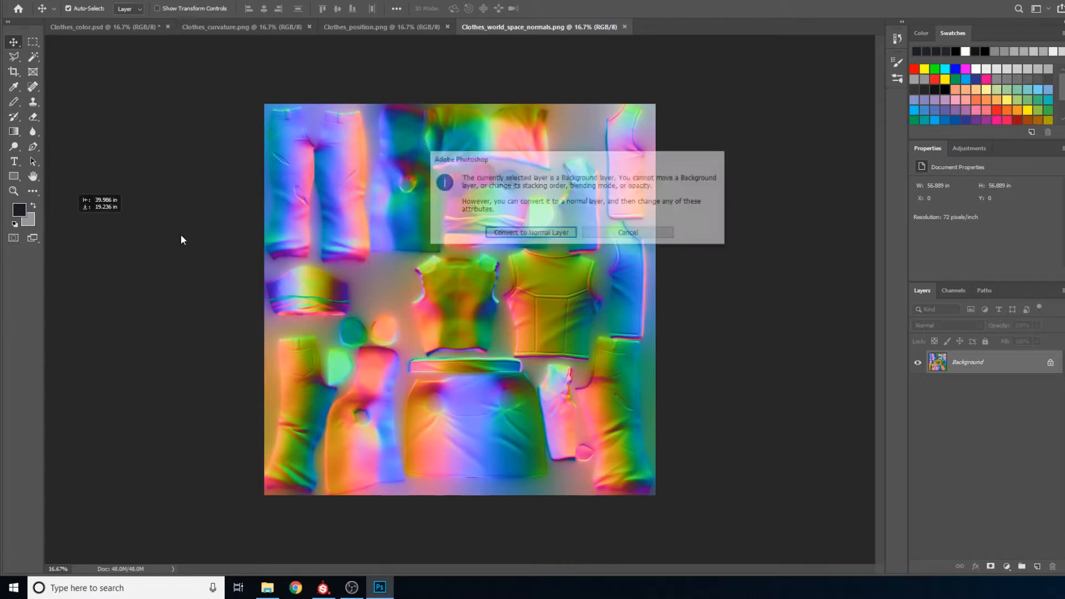
pyautogui.click(659, 232)
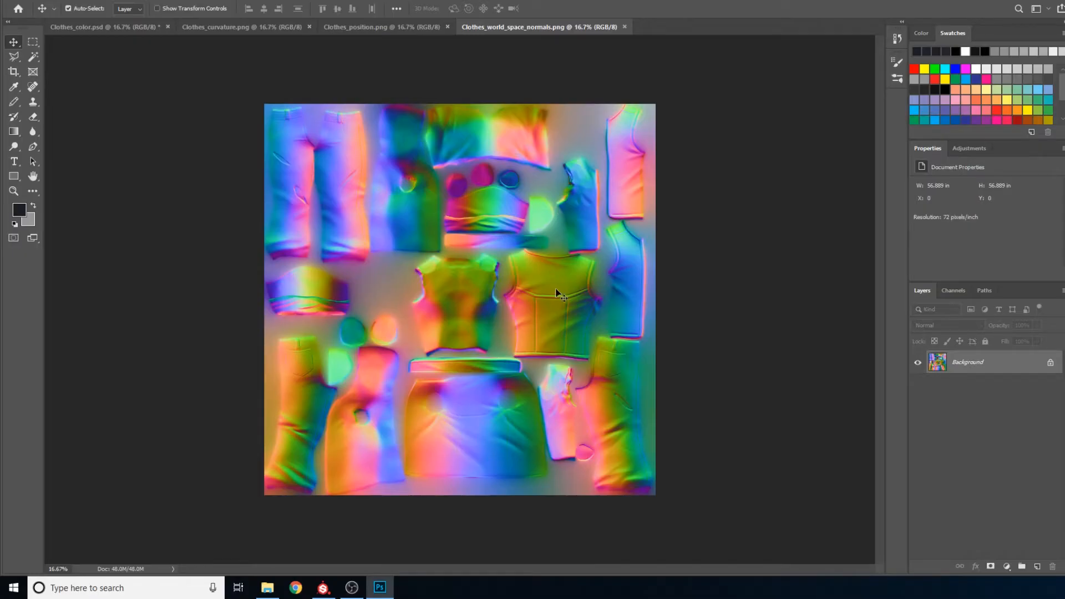
pyautogui.click(145, 30)
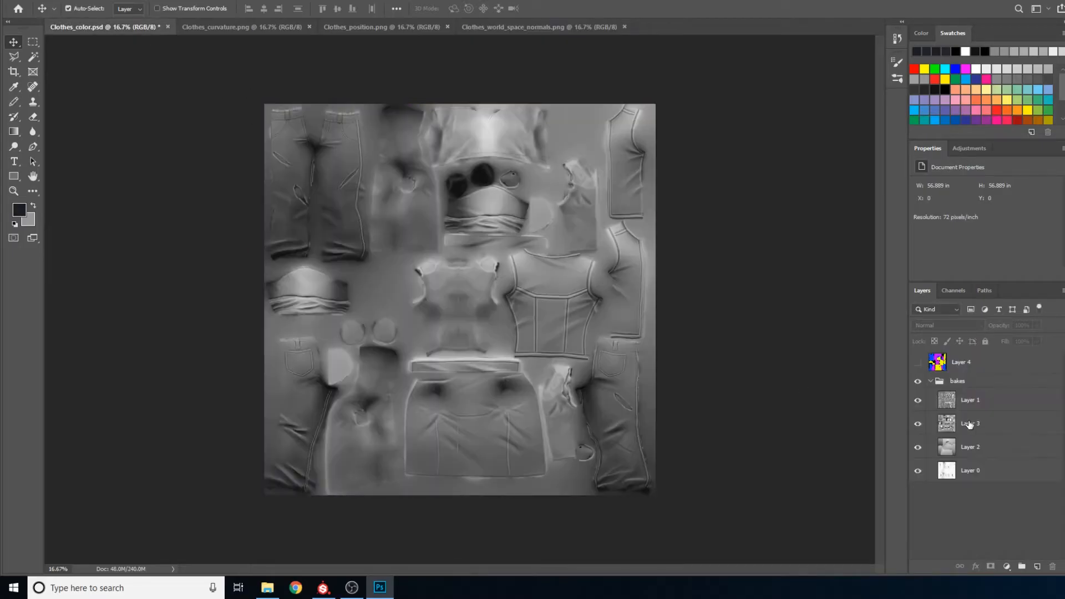
pyautogui.click(509, 32)
pyautogui.click(397, 29)
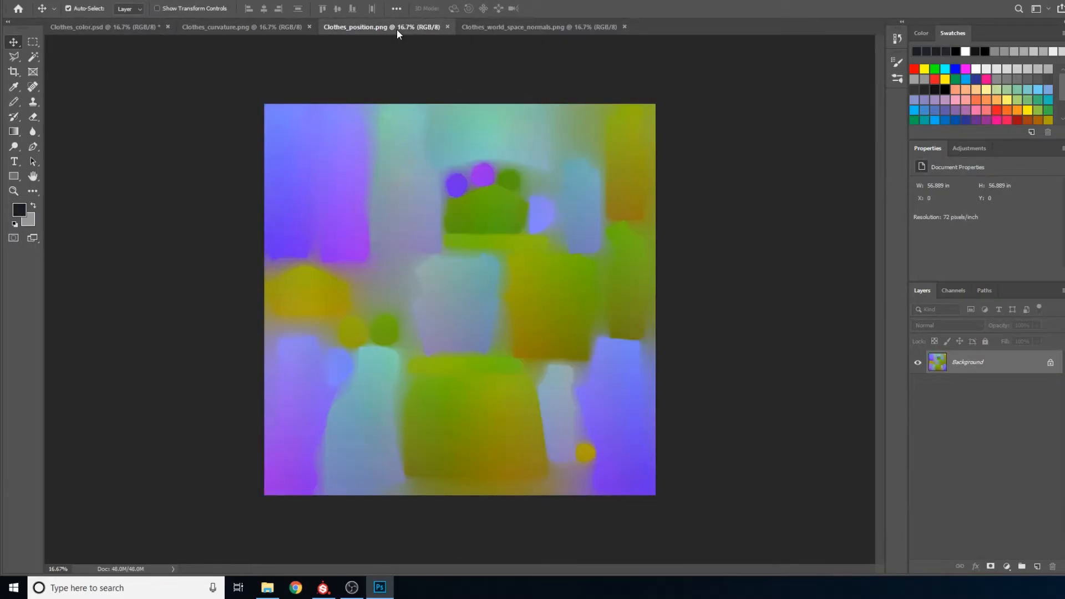
# - In Clothes_color.psd, hide Layer 1, Layer 3 and Layer 2, and examine Layer 0's bake up close around the small round piece
pyautogui.click(131, 32)
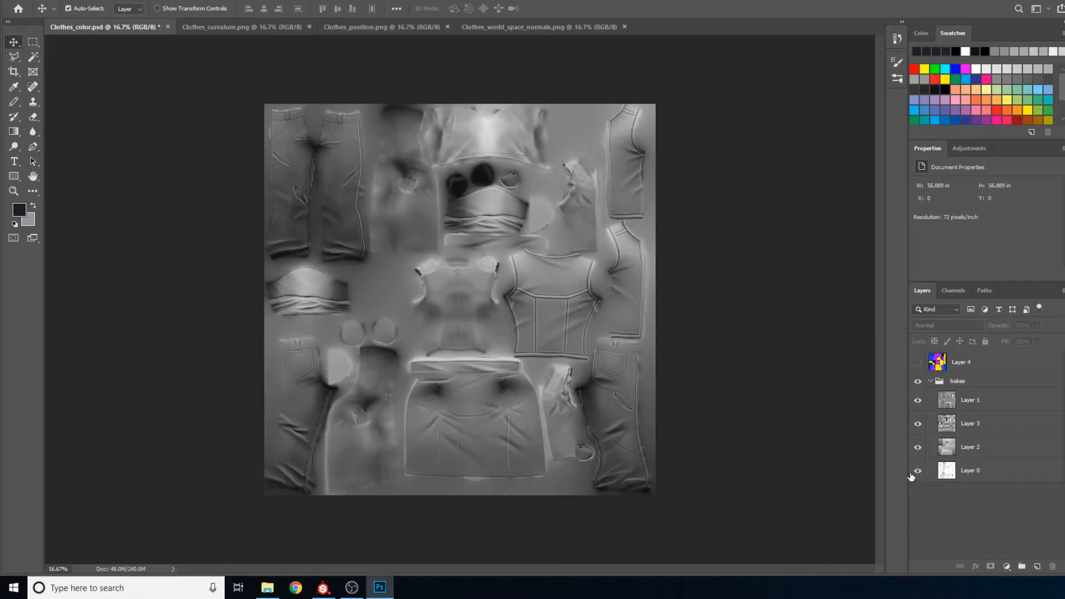
pyautogui.moveTo(917, 447); pyautogui.dragTo(916, 400)
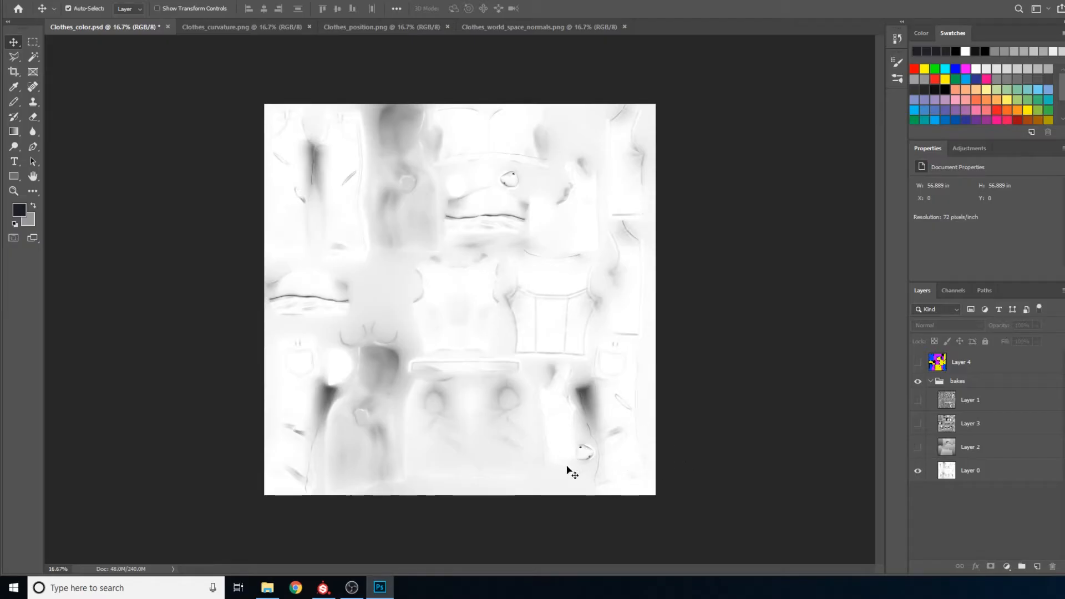
pyautogui.hotkey('ctrl', '+')
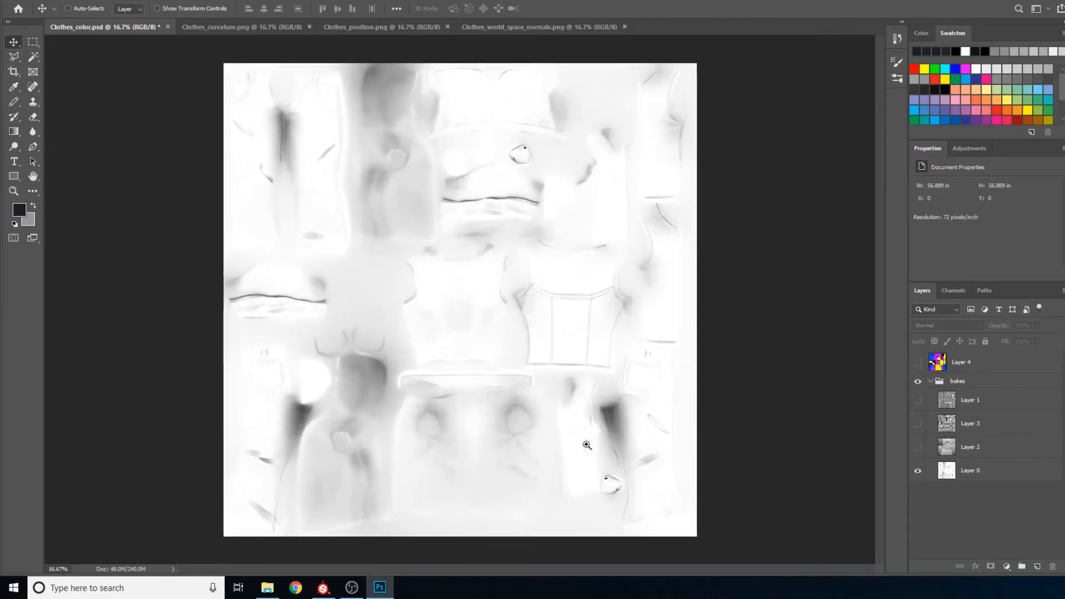
pyautogui.keyDown('ctrl'); pyautogui.click(587, 445); pyautogui.keyUp('ctrl')
pyautogui.keyDown('ctrl'); pyautogui.click(685, 526); pyautogui.keyUp('ctrl')
pyautogui.keyDown('ctrl'); pyautogui.click(685, 525); pyautogui.keyUp('ctrl')
pyautogui.keyDown('ctrl'); pyautogui.click(685, 526); pyautogui.keyUp('ctrl')
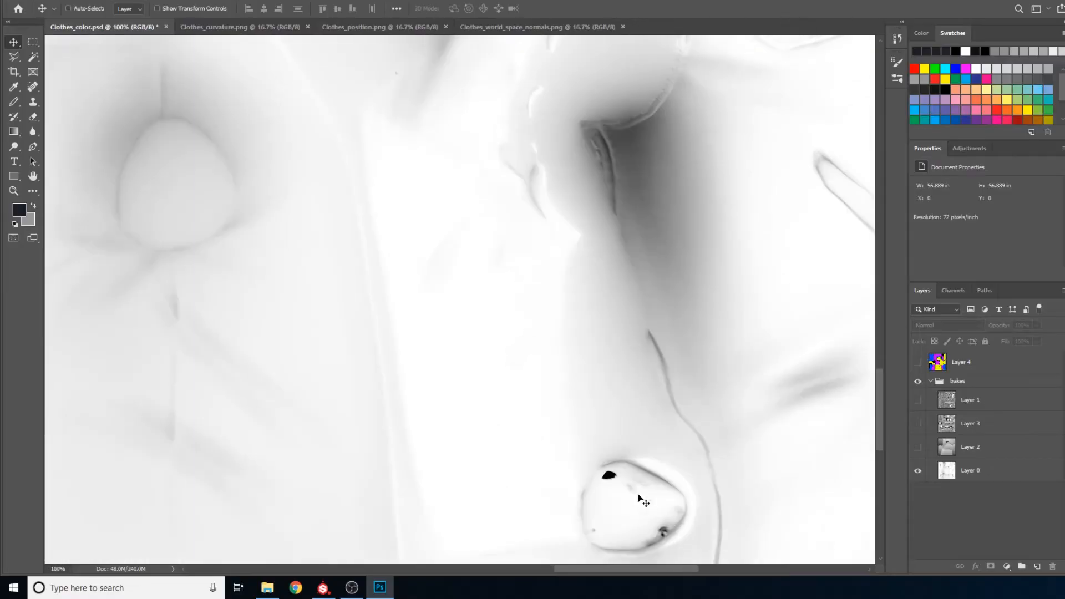
pyautogui.keyDown('ctrl'); pyautogui.keyDown('alt'); pyautogui.click(608, 475); pyautogui.keyUp('alt'); pyautogui.keyUp('ctrl')
pyautogui.keyDown('ctrl'); pyautogui.keyDown('alt'); pyautogui.click(609, 476); pyautogui.keyUp('alt'); pyautogui.keyUp('ctrl')
pyautogui.keyDown('ctrl'); pyautogui.keyDown('alt'); pyautogui.click(609, 476); pyautogui.keyUp('alt'); pyautogui.keyUp('ctrl')
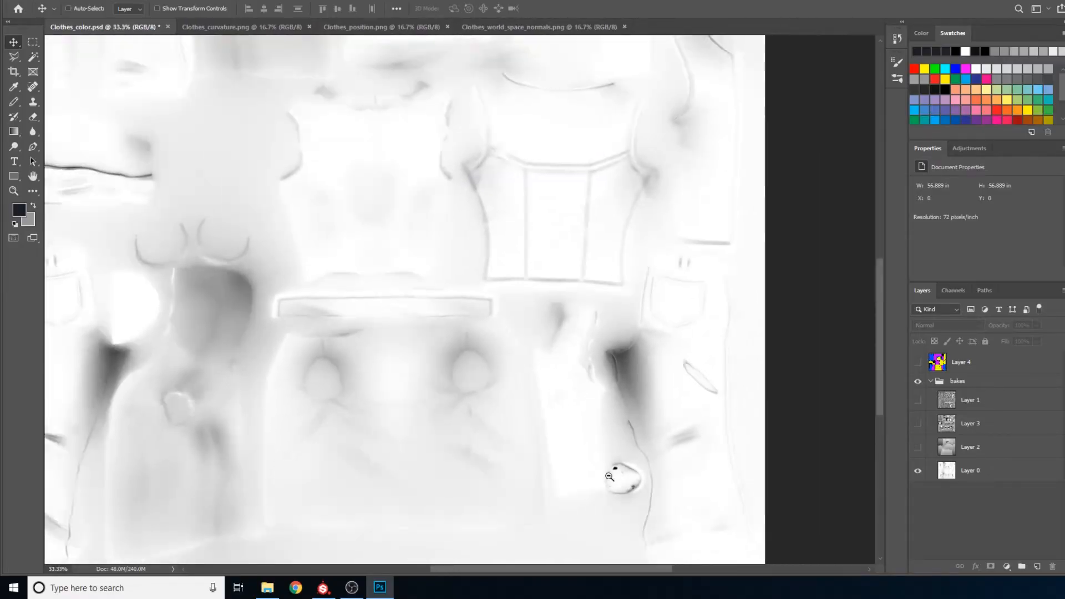
pyautogui.keyDown('ctrl'); pyautogui.keyDown('alt'); pyautogui.click(609, 475); pyautogui.keyUp('alt'); pyautogui.keyUp('ctrl')
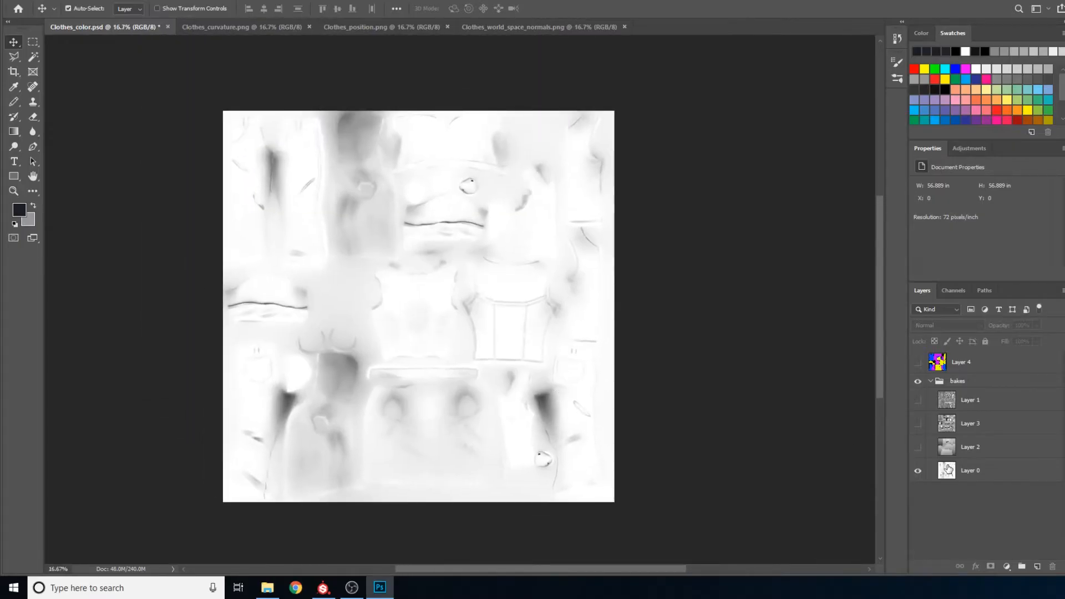
# - Show and select Layer 2, check its blend mode, and toggle its visibility to compare its effect over Layer 0
pyautogui.click(917, 447)
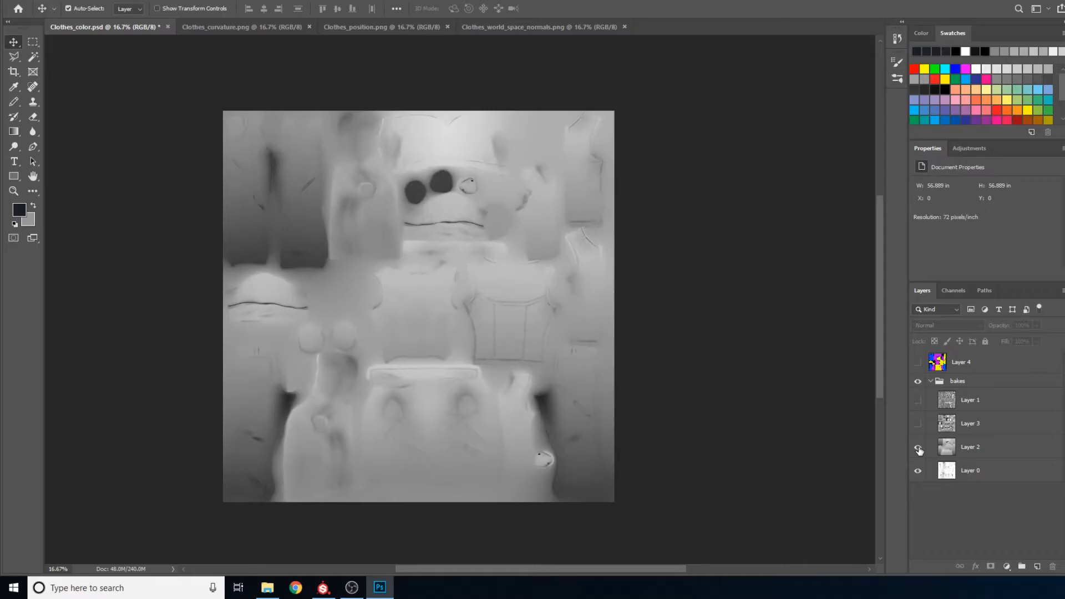
pyautogui.click(980, 451)
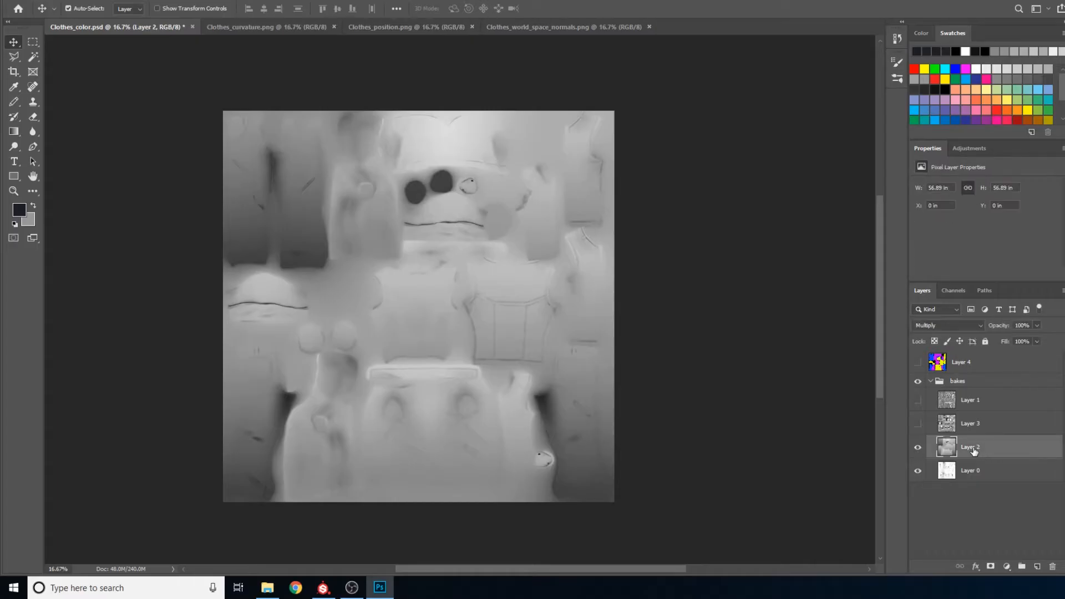
pyautogui.click(976, 329)
pyautogui.click(981, 336)
pyautogui.click(919, 447)
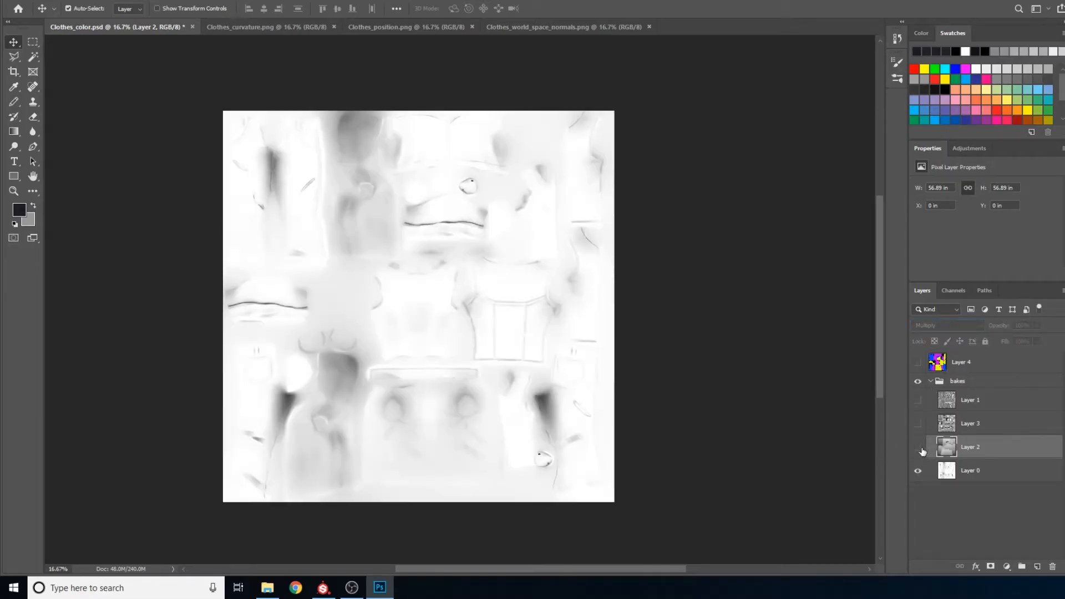
pyautogui.click(918, 448)
# - Try the Normal blend mode on Layer 2 for comparison, and set it back to Multiply
pyautogui.click(951, 326)
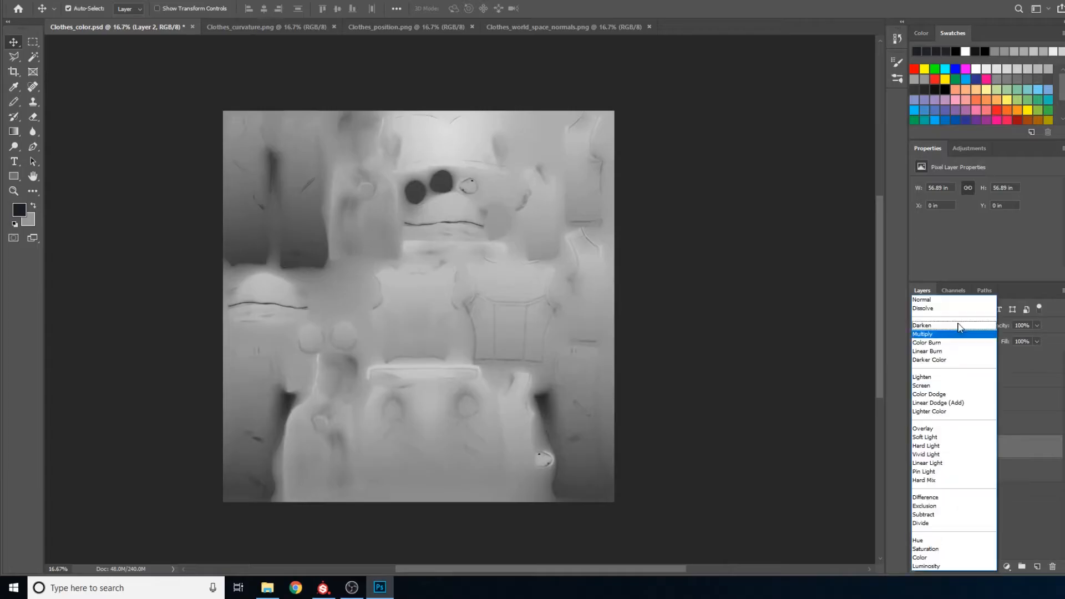
pyautogui.click(947, 300)
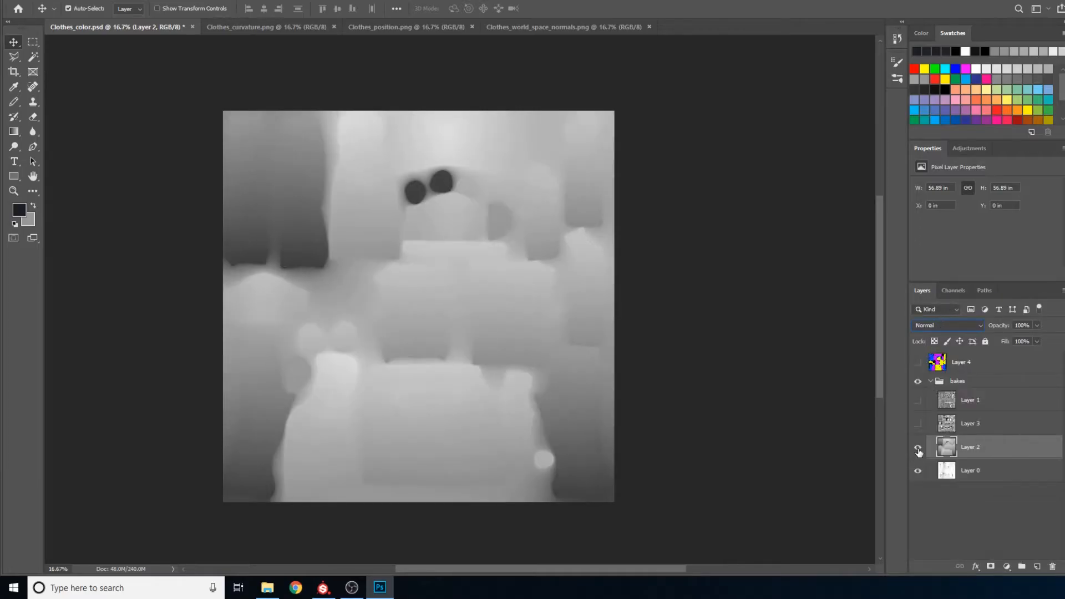
pyautogui.click(959, 326)
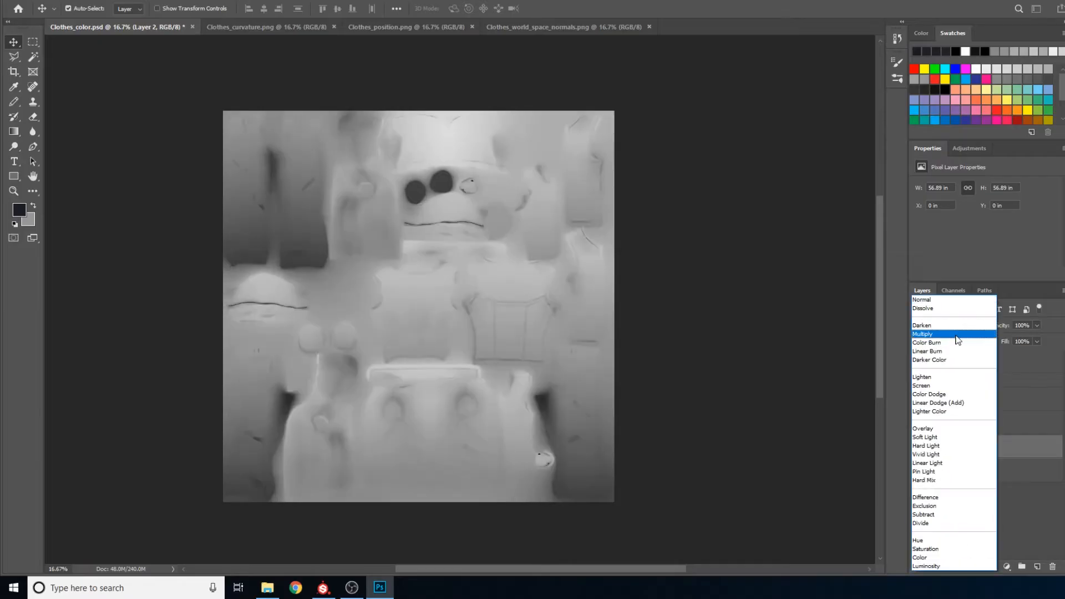
pyautogui.click(922, 426)
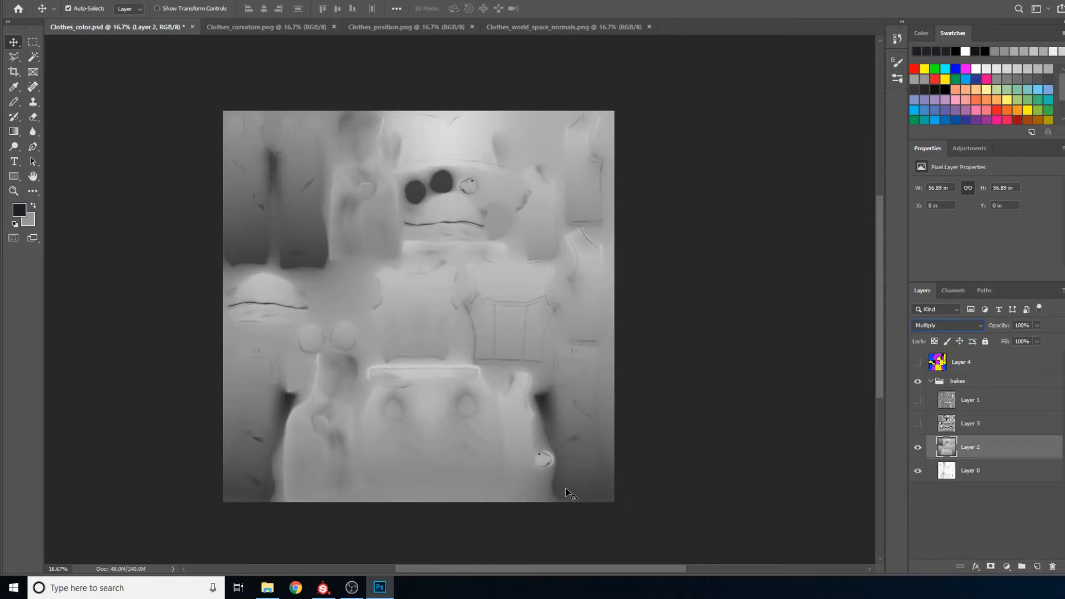
# - In Clothes_position.png, isolate the Green channel and select the entire image with the Rectangular Marquee tool
pyautogui.click(1037, 325)
pyautogui.click(398, 26)
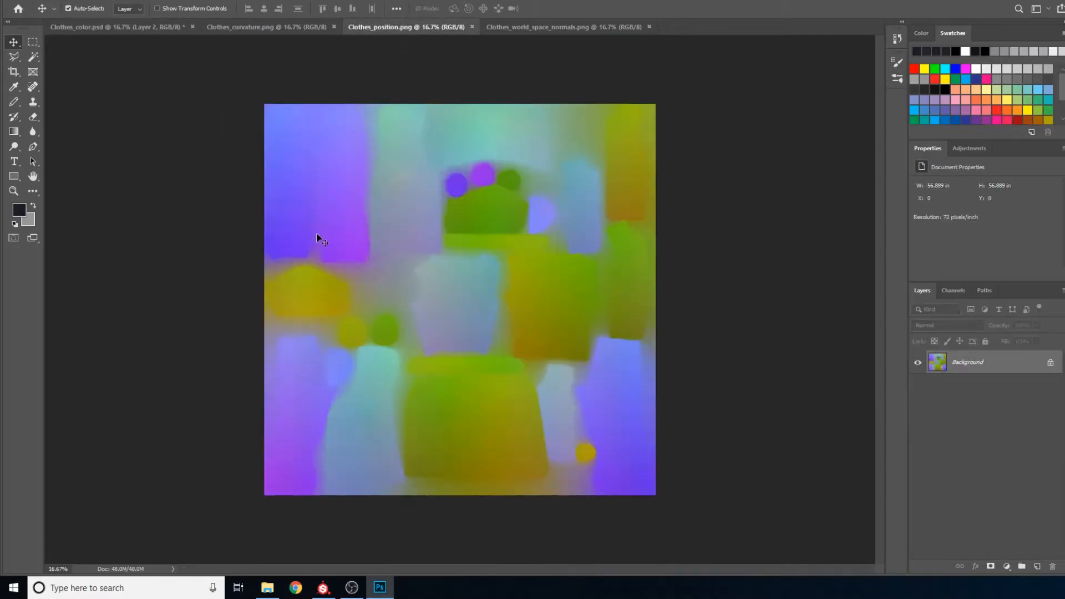
pyautogui.click(948, 292)
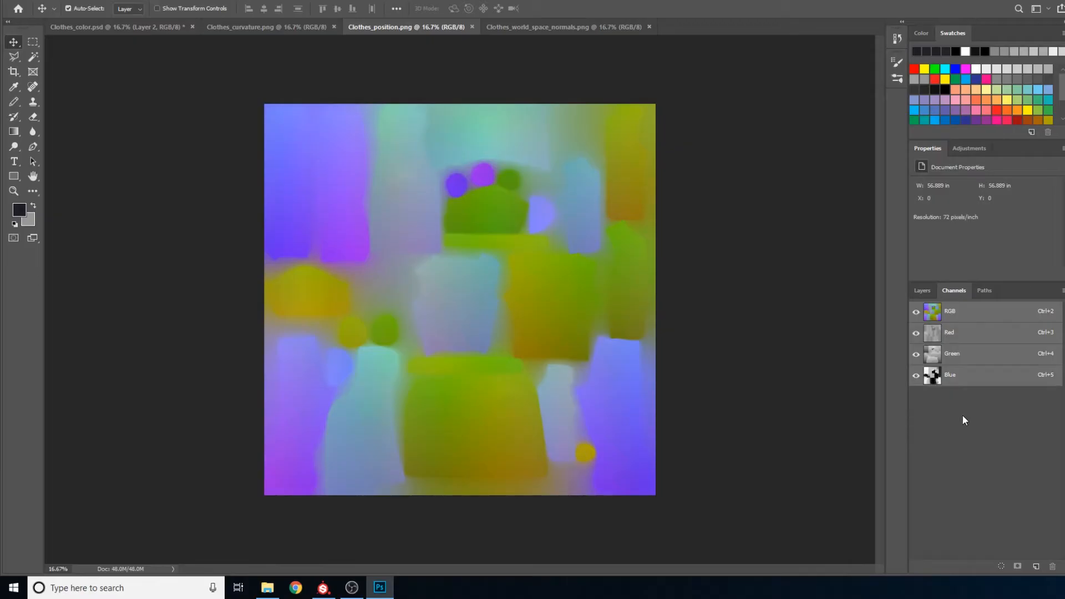
pyautogui.click(962, 355)
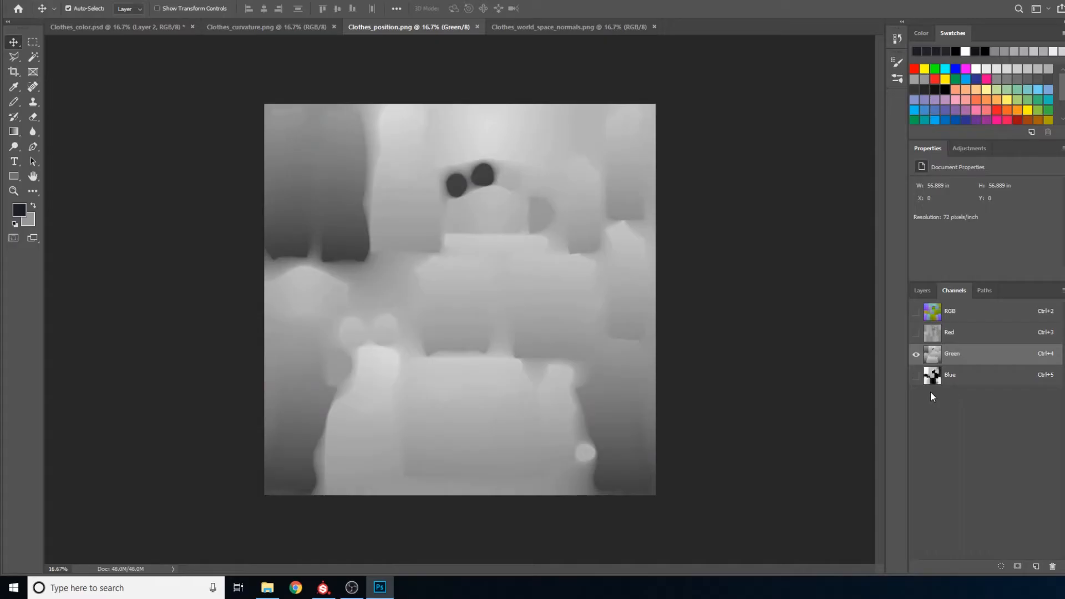
pyautogui.click(33, 42)
pyautogui.moveTo(244, 114); pyautogui.dragTo(730, 548)
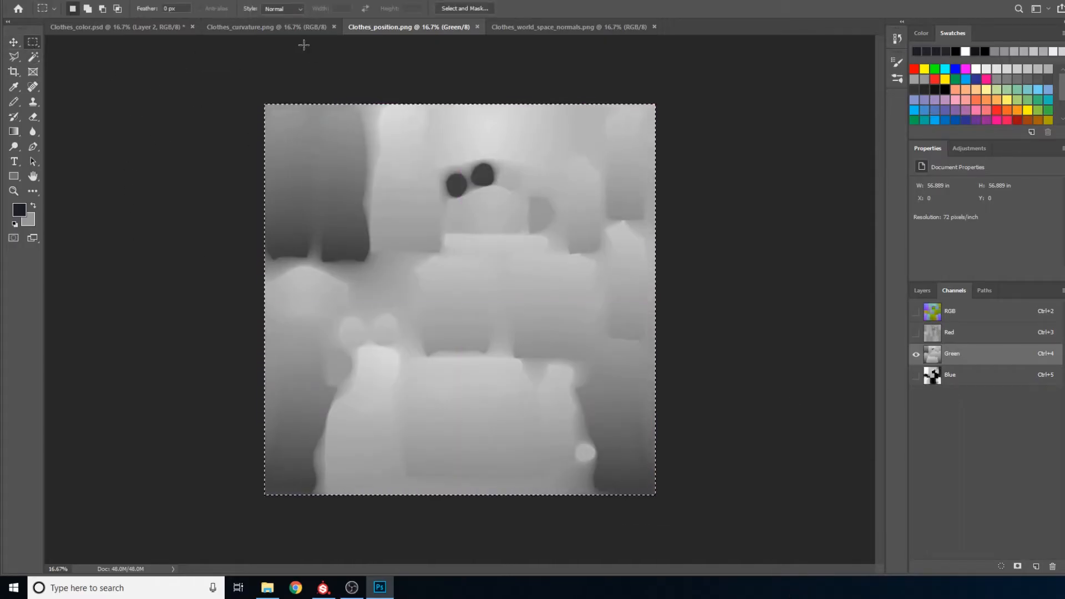
# - Go back to Clothes_color.psd and look over its colour channels and layer stack
pyautogui.click(288, 27)
pyautogui.click(114, 27)
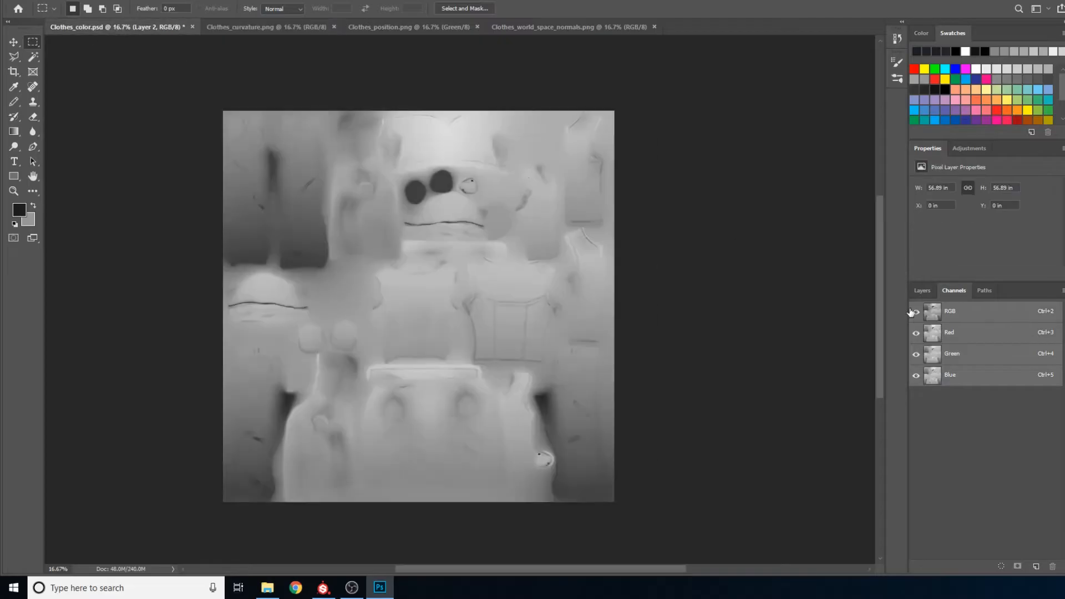
pyautogui.click(921, 290)
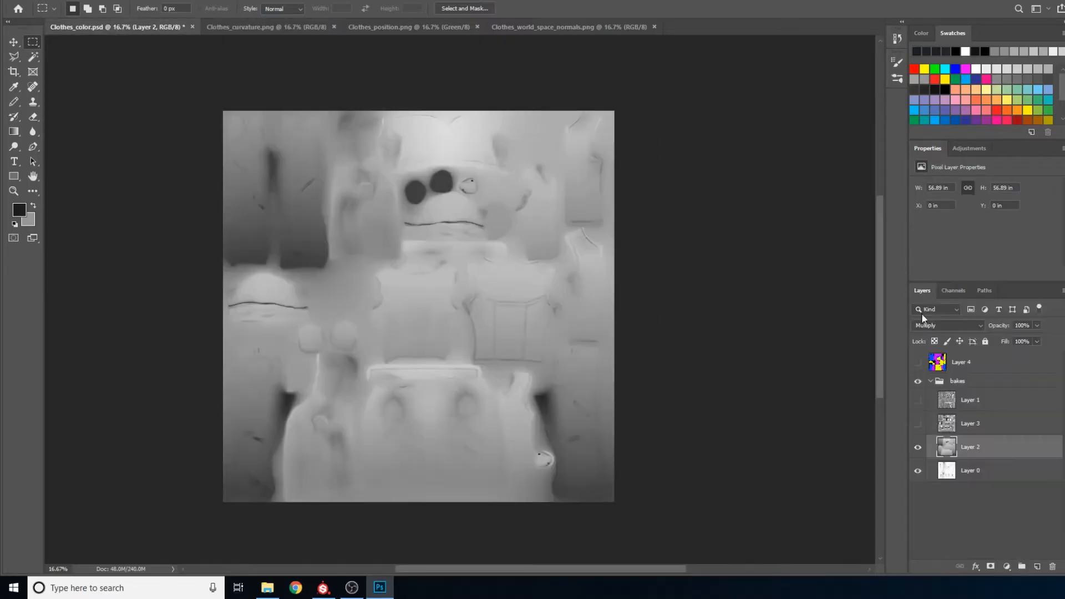
pyautogui.click(951, 291)
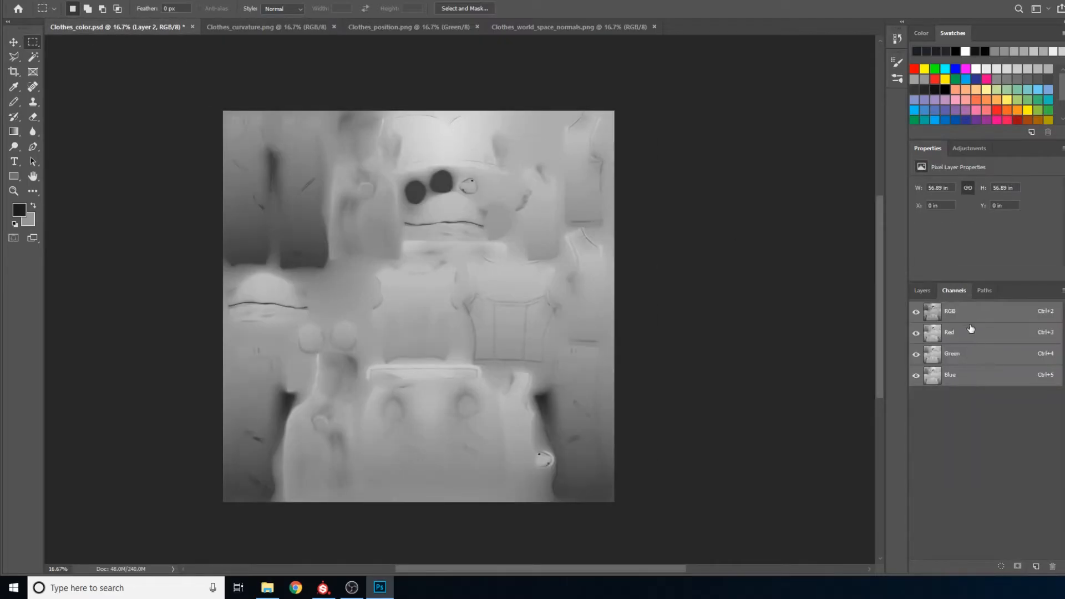
pyautogui.press('F7')
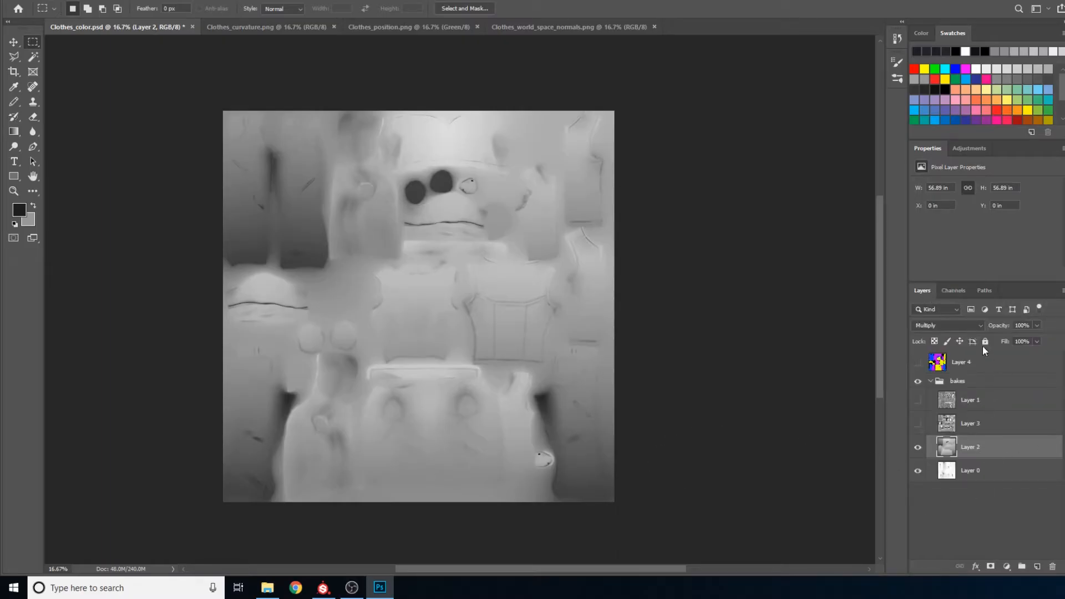
# - Experiment with the opacity of Layer 2, trying 57% and 100% before lowering it again
pyautogui.click(1036, 326)
pyautogui.moveTo(1023, 340)
pyautogui.mouseDown()
pyautogui.moveTo(1001, 339)
pyautogui.moveTo(1059, 348)
pyautogui.moveTo(1014, 341)
pyautogui.mouseUp()
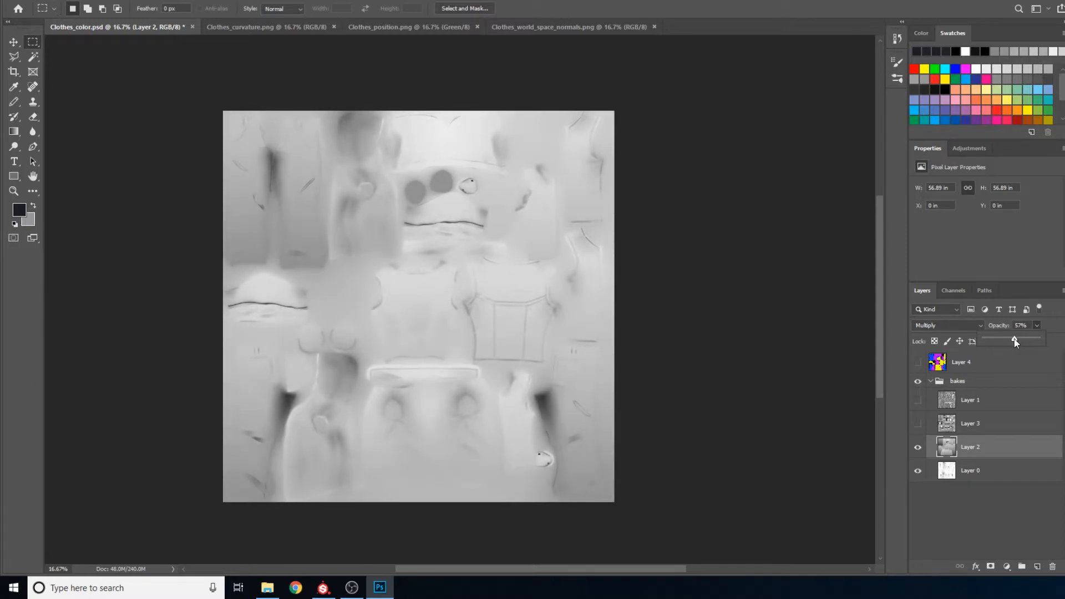
pyautogui.moveTo(1017, 342); pyautogui.dragTo(1013, 345)
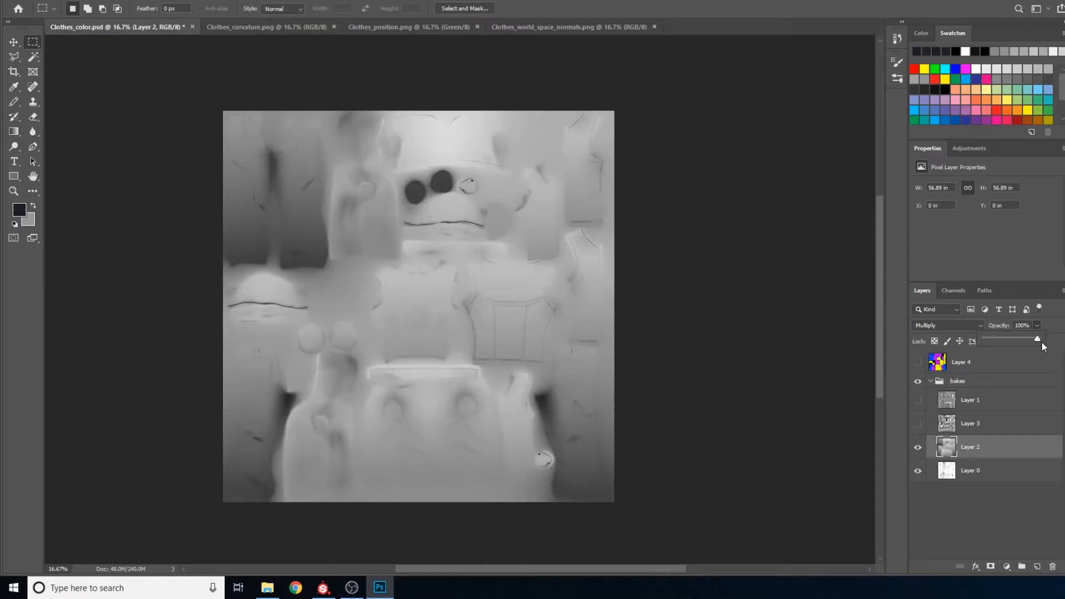
pyautogui.moveTo(1031, 340); pyautogui.dragTo(1012, 338)
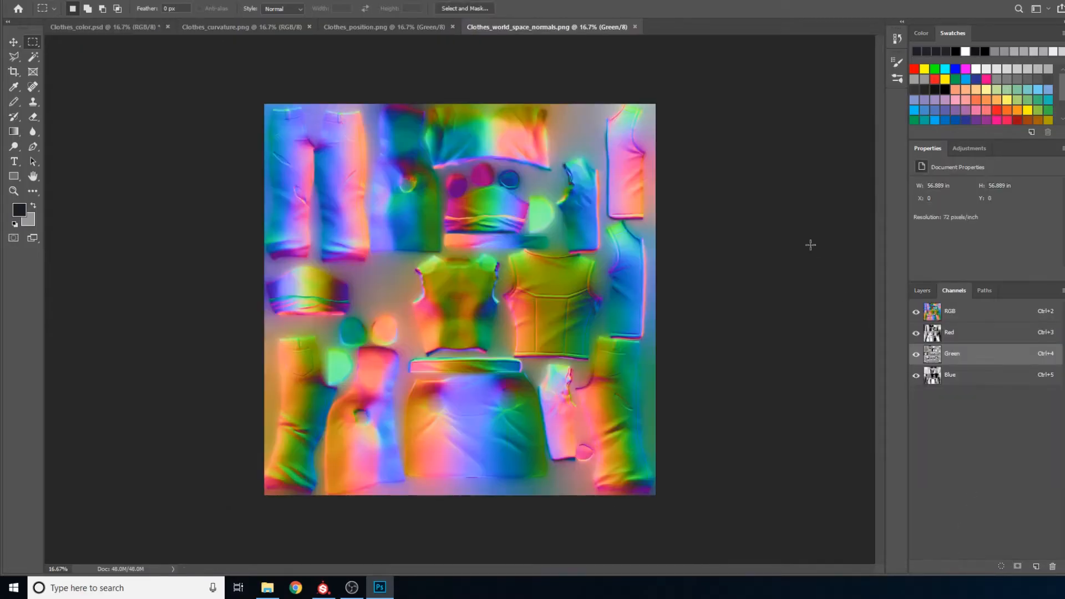
# - In Clothes_world_space_normals.png, activate the composite RGB channels and check the image with the Red channel temporarily hidden
pyautogui.click(922, 290)
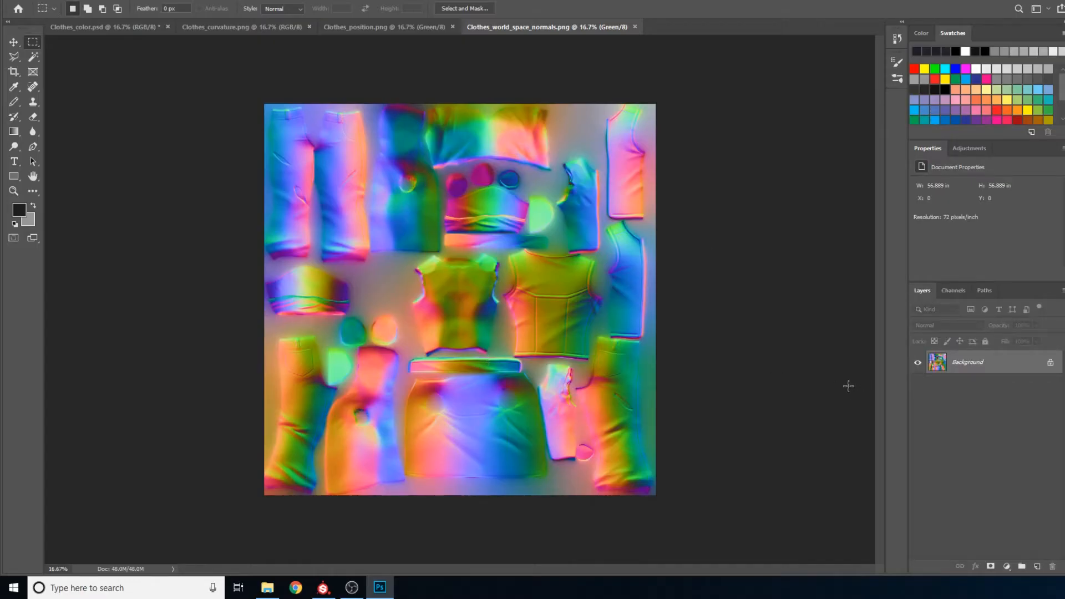
pyautogui.click(954, 291)
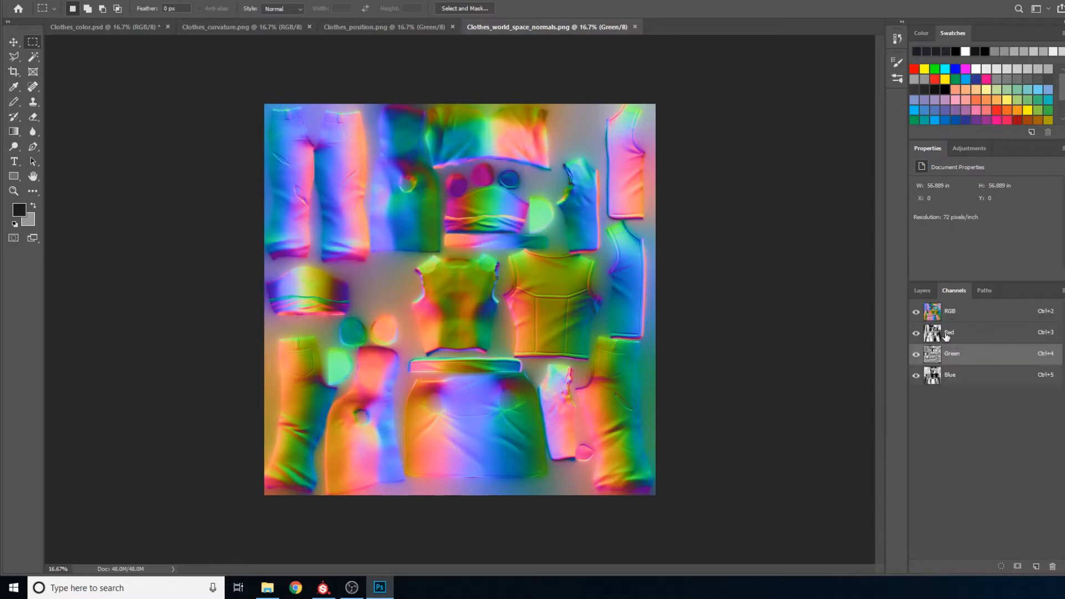
pyautogui.click(979, 318)
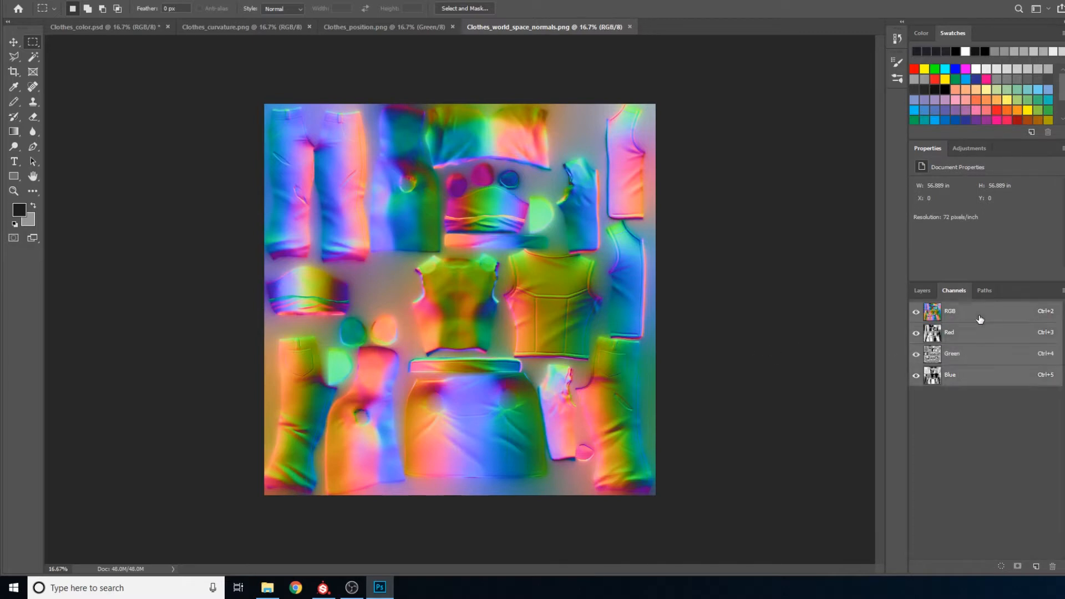
pyautogui.click(916, 333)
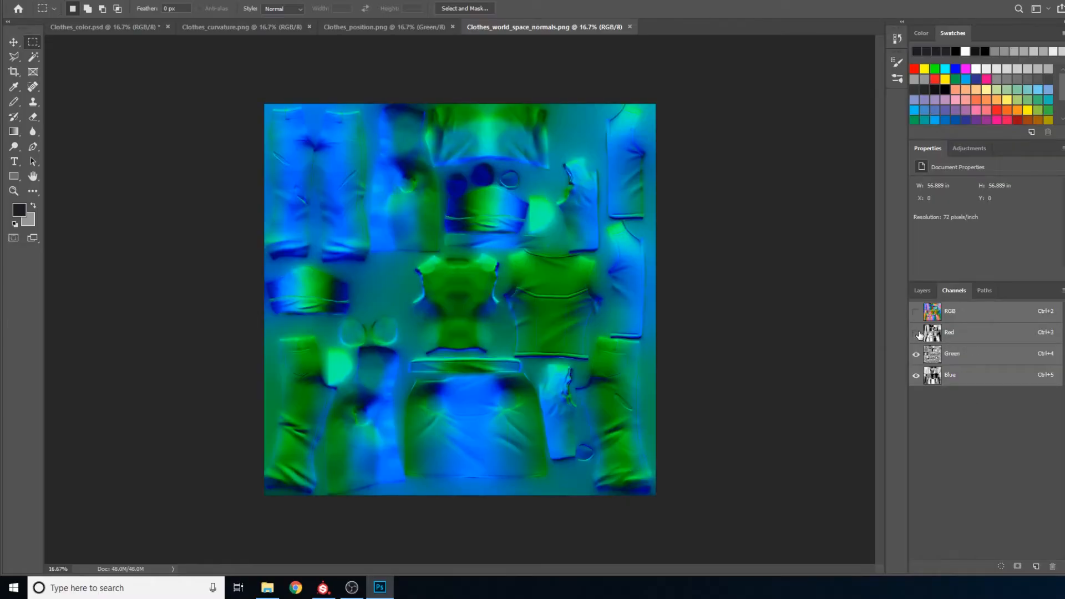
pyautogui.click(917, 333)
# - View the Red, Green and Blue channels of the world space normals map one at a time to compare their shading
pyautogui.click(947, 336)
pyautogui.click(953, 354)
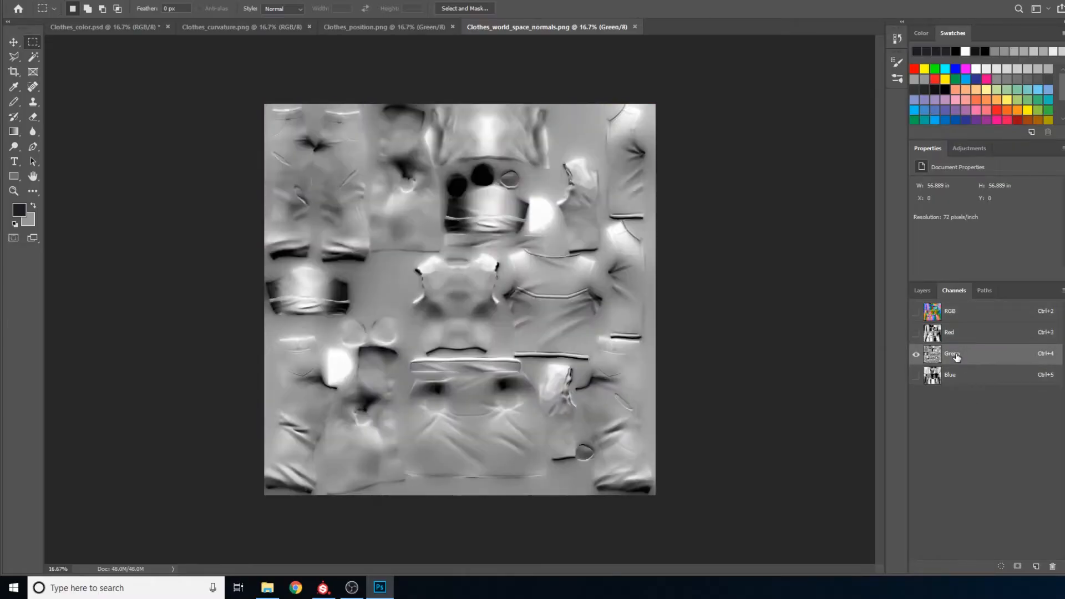
pyautogui.click(962, 373)
pyautogui.click(968, 354)
pyautogui.click(969, 340)
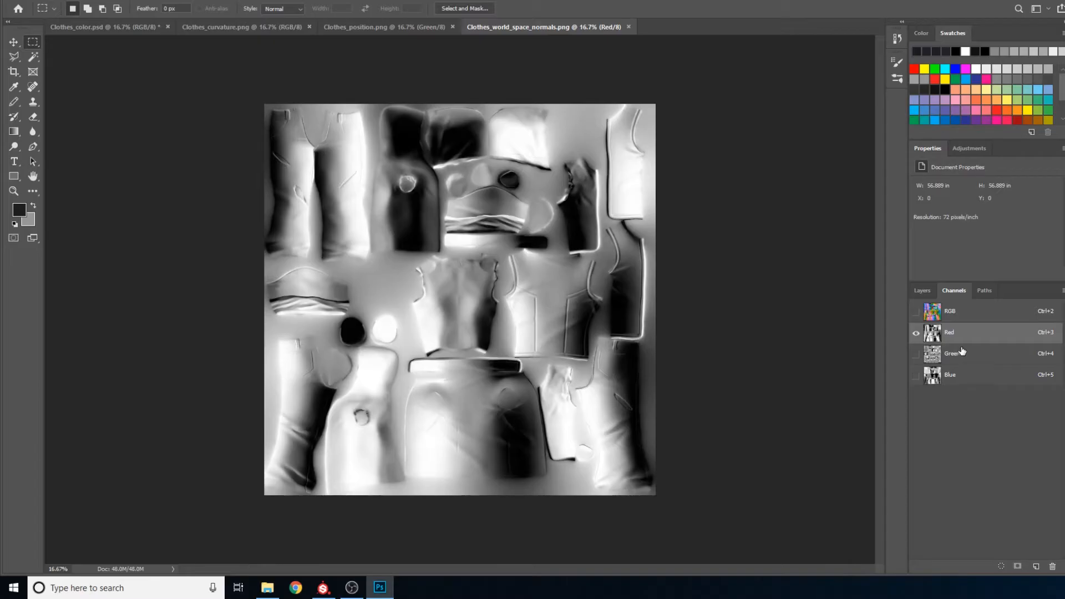
pyautogui.click(964, 352)
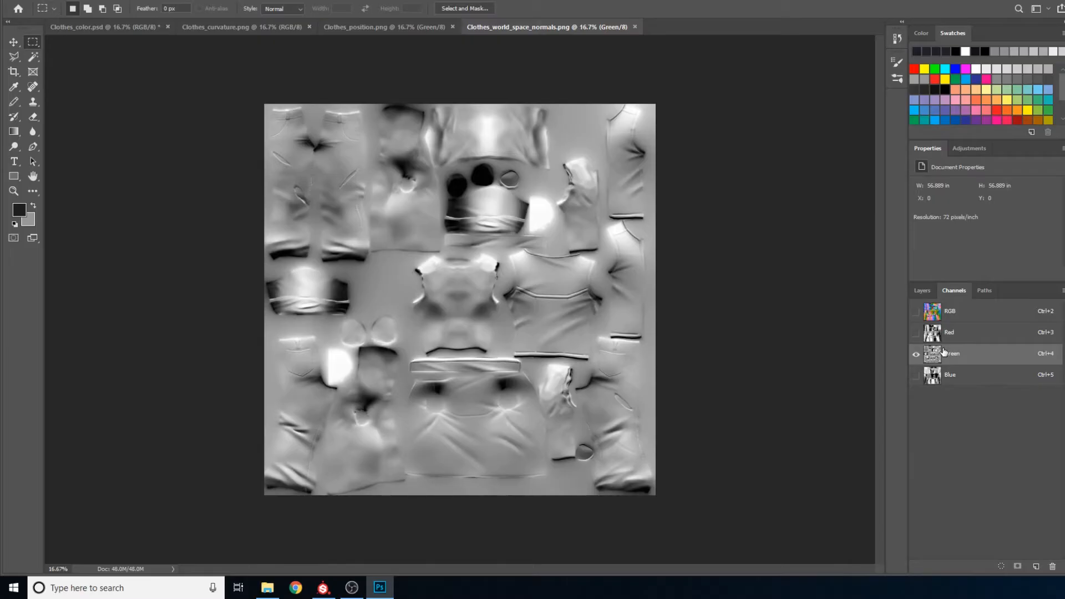
pyautogui.click(974, 337)
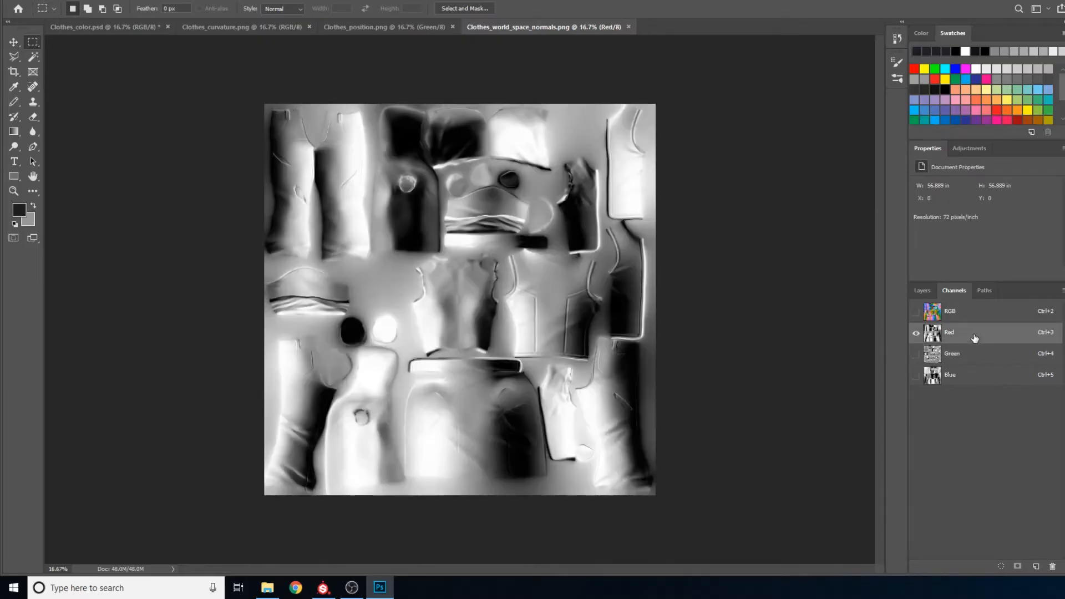
pyautogui.click(981, 382)
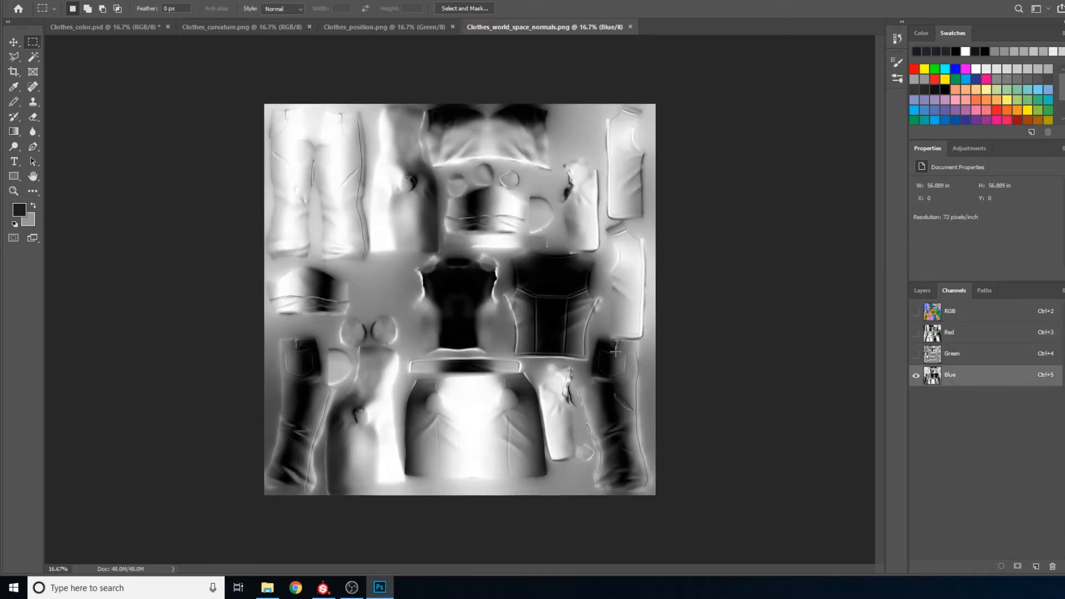
# - Isolate the Green channel of the world space normals map and select the entire image with the Rectangular Marquee tool
pyautogui.click(983, 361)
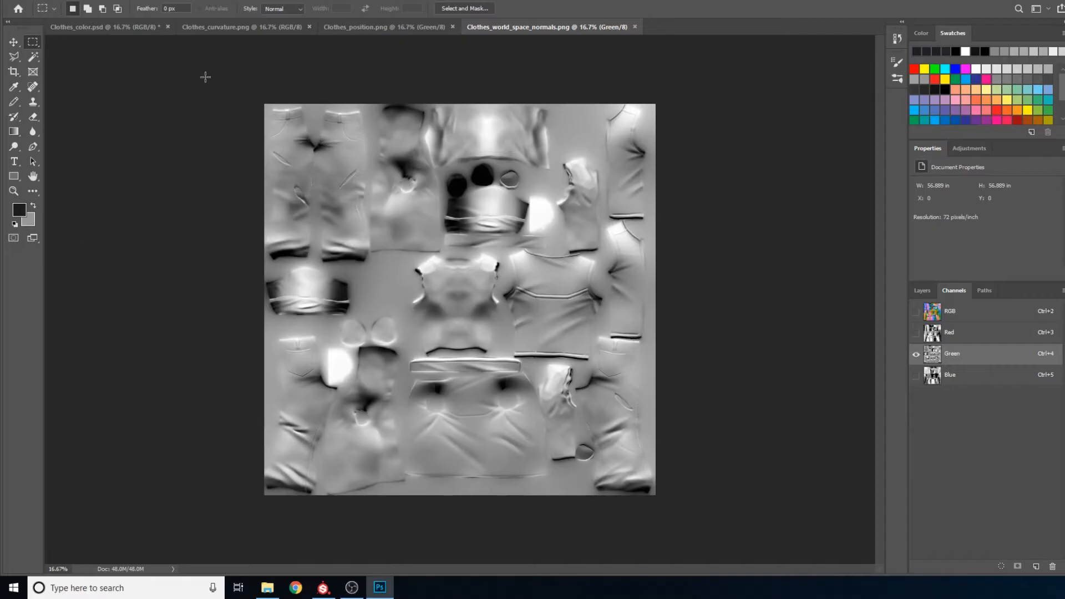
pyautogui.moveTo(205, 76); pyautogui.dragTo(703, 387)
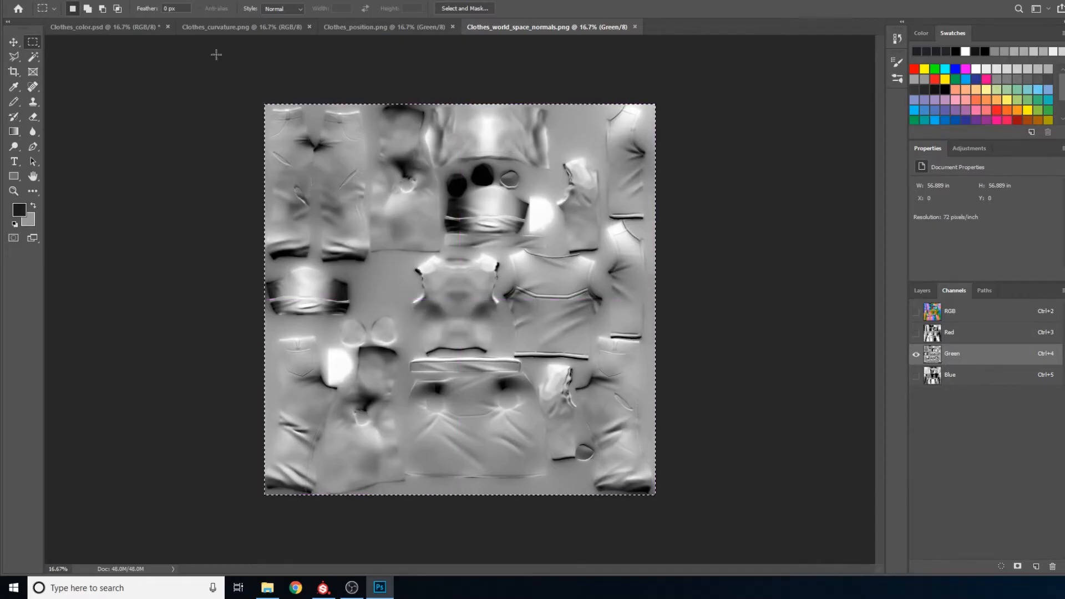
# - Go back to Clothes_color.psd and make Layer 3 in the bakes group visible
pyautogui.click(135, 26)
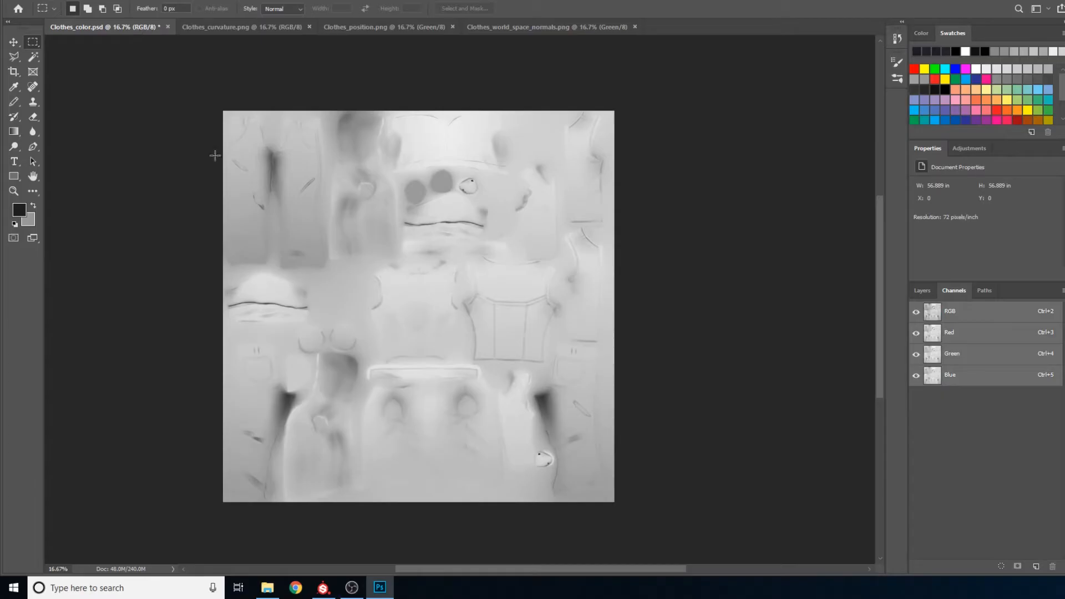
pyautogui.click(923, 290)
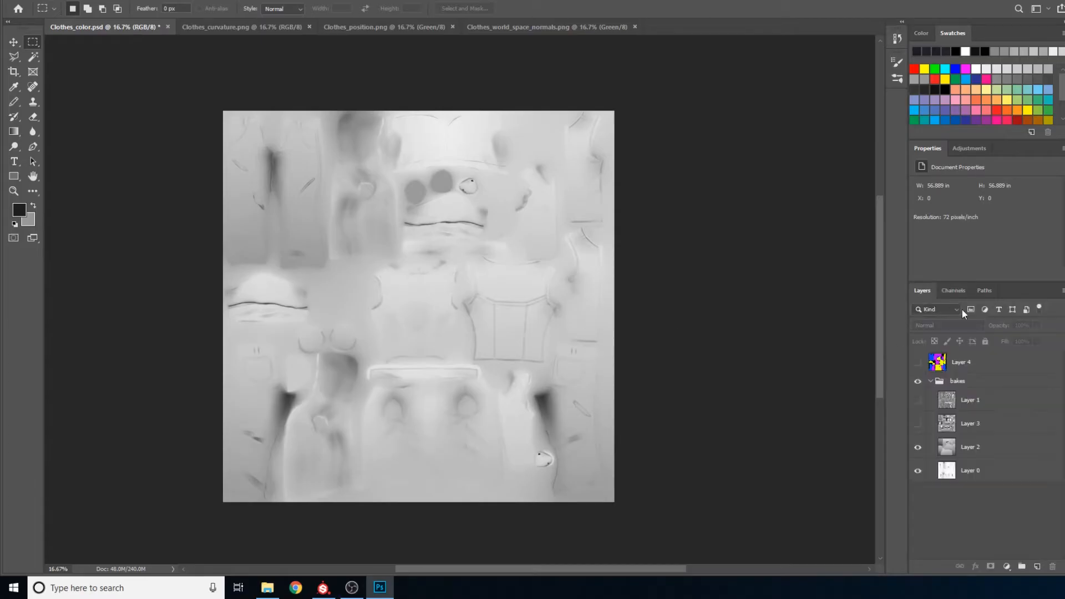
pyautogui.click(918, 423)
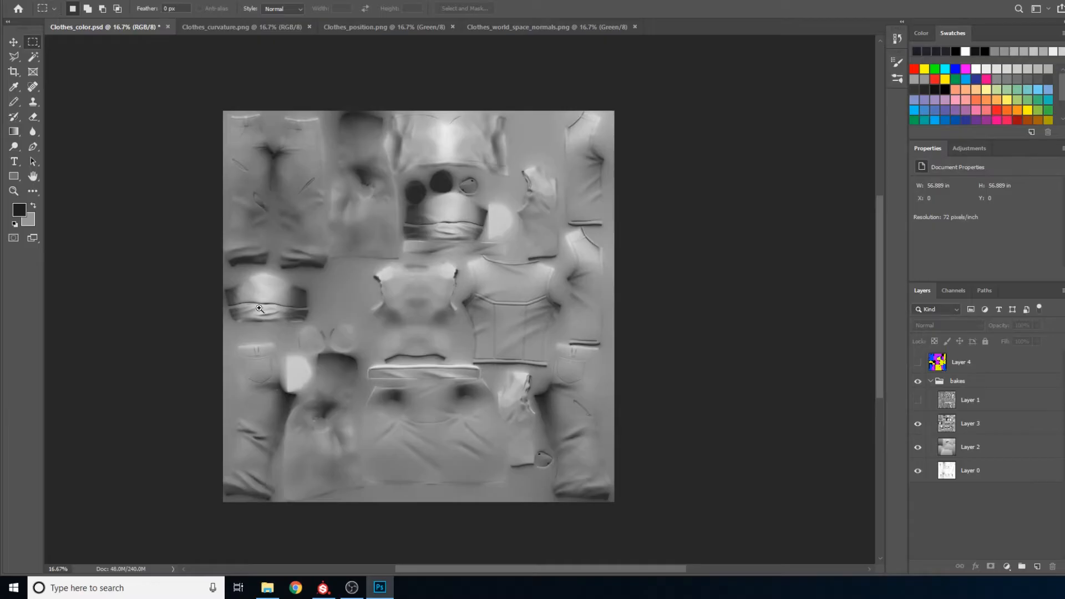
# - Examine the strapless top piece up close, comparing its shading with Layer 3 hidden and shown
pyautogui.scroll(4, 259, 308)
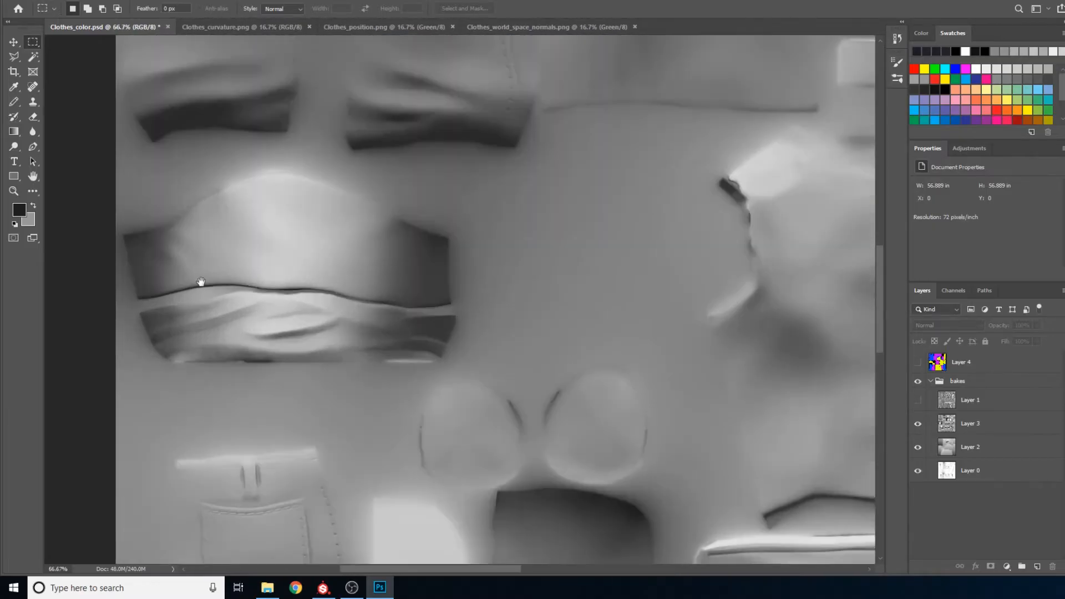
pyautogui.moveTo(202, 281); pyautogui.dragTo(387, 325)
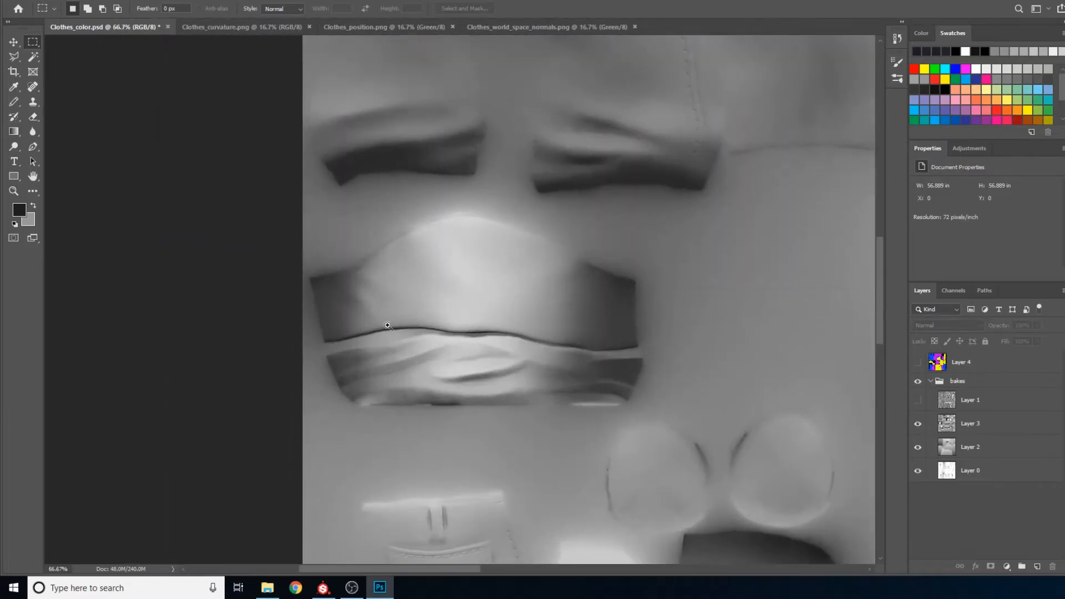
pyautogui.scroll(-1, 437, 355)
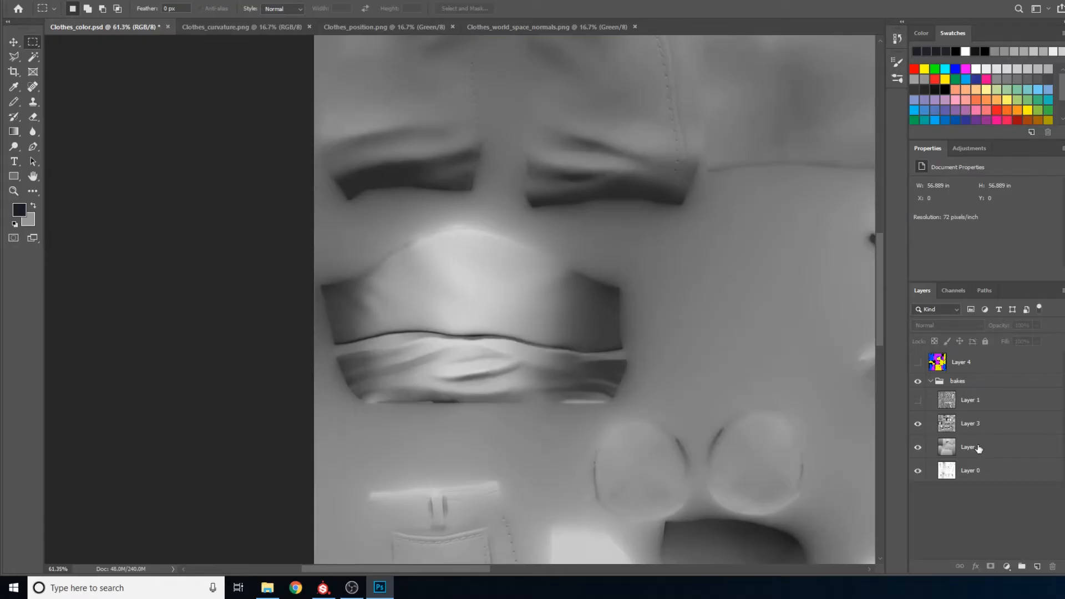
pyautogui.click(917, 425)
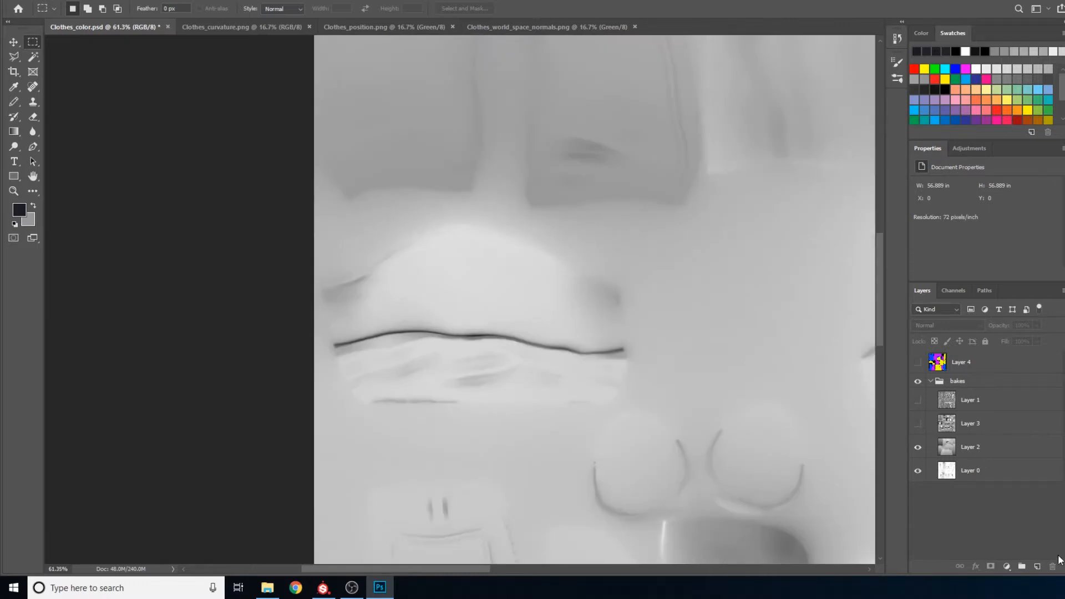
pyautogui.click(917, 424)
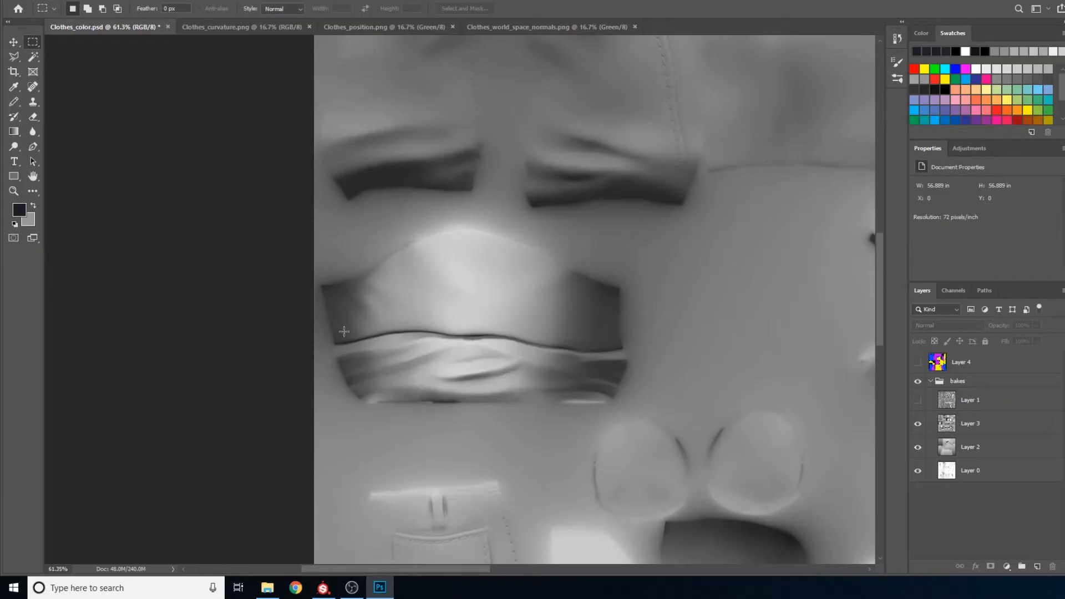
pyautogui.click(917, 424)
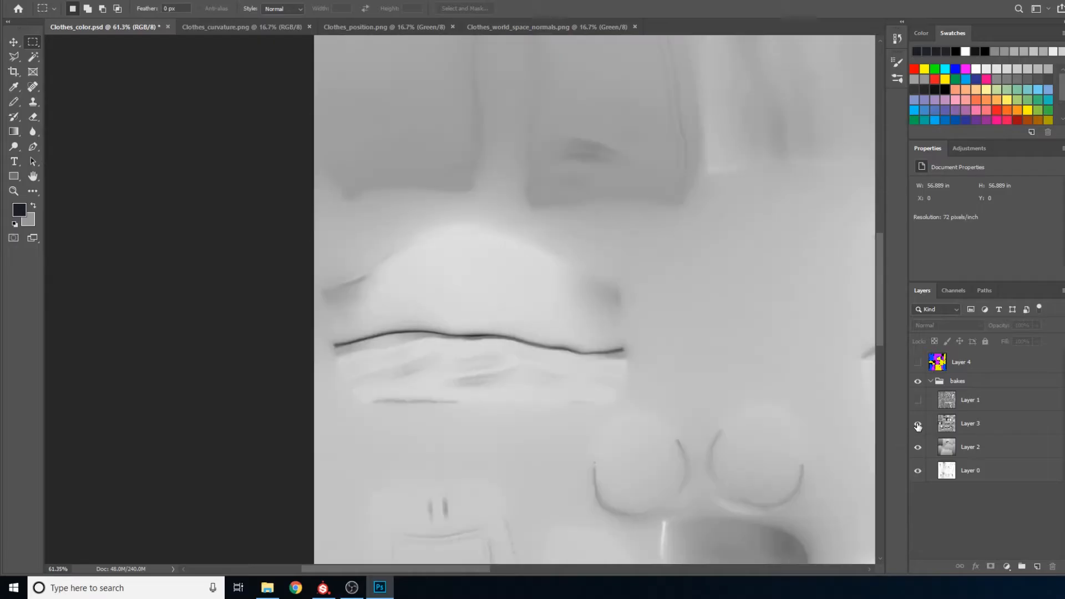
pyautogui.click(917, 424)
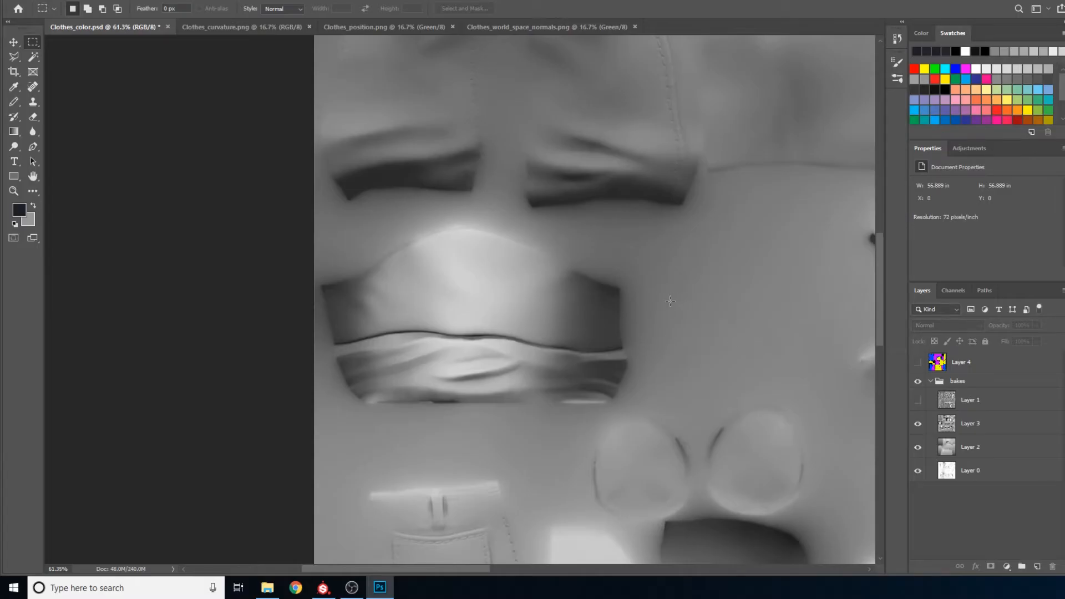
# - Inspect the blended shading across all the clothing pieces, both close up and over the full texture
pyautogui.scroll(-2, 706, 252)
pyautogui.moveTo(772, 281); pyautogui.dragTo(480, 262)
pyautogui.scroll(2, 644, 272)
pyautogui.scroll(-2, 641, 291)
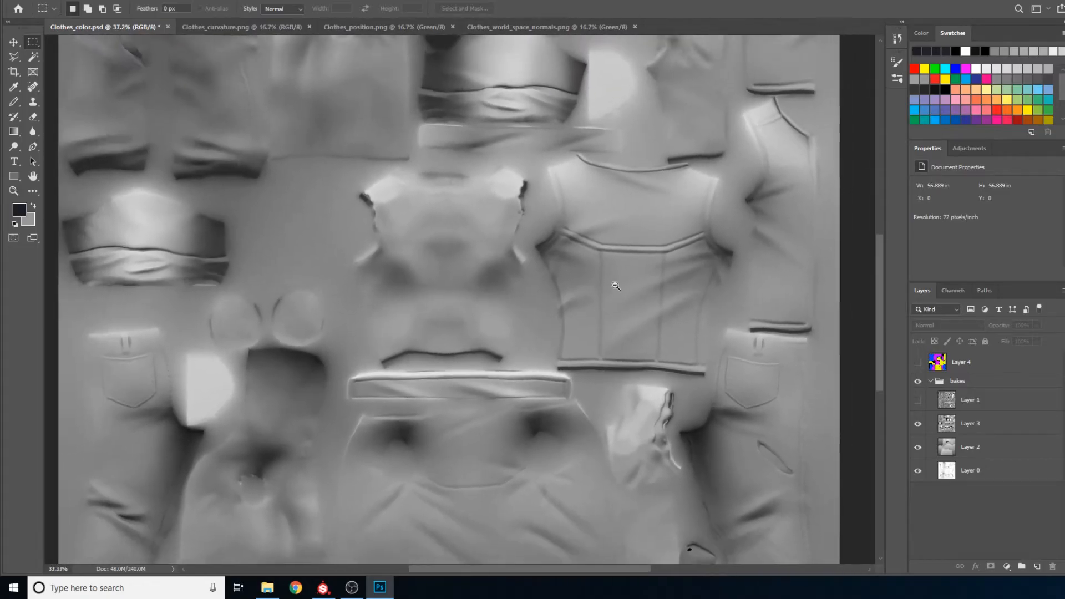
pyautogui.keyDown('alt'); pyautogui.click(616, 286); pyautogui.keyUp('alt')
pyautogui.moveTo(545, 212); pyautogui.dragTo(511, 283)
pyautogui.keyDown('alt'); pyautogui.click(569, 266); pyautogui.keyUp('alt')
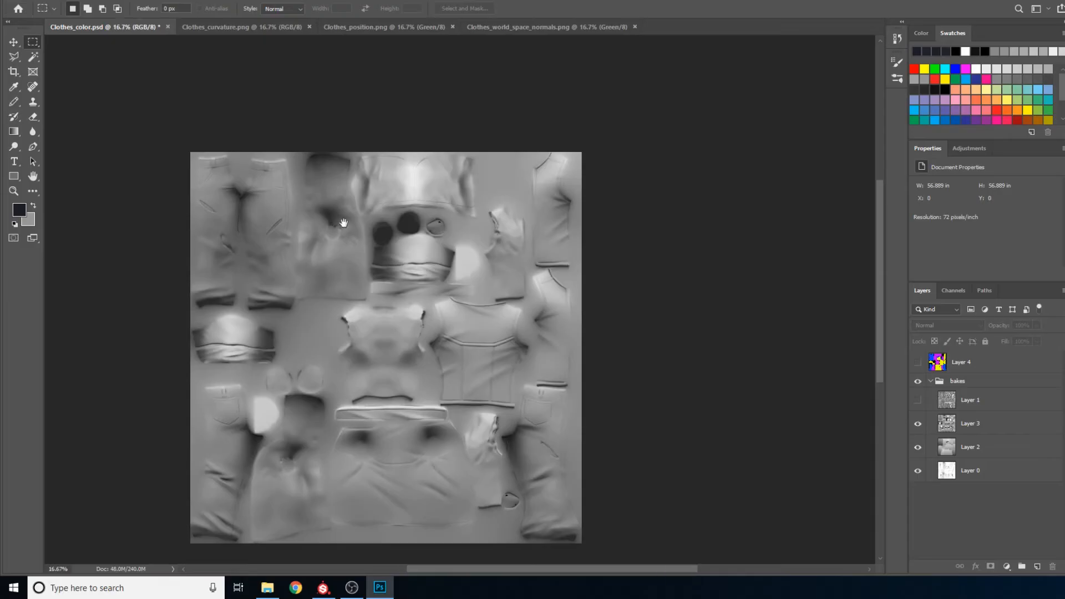
pyautogui.keyDown('ctrl'); pyautogui.click(238, 183); pyautogui.keyUp('ctrl')
pyautogui.keyDown('ctrl'); pyautogui.click(237, 183); pyautogui.keyUp('ctrl')
pyautogui.moveTo(610, 433); pyautogui.dragTo(608, 298)
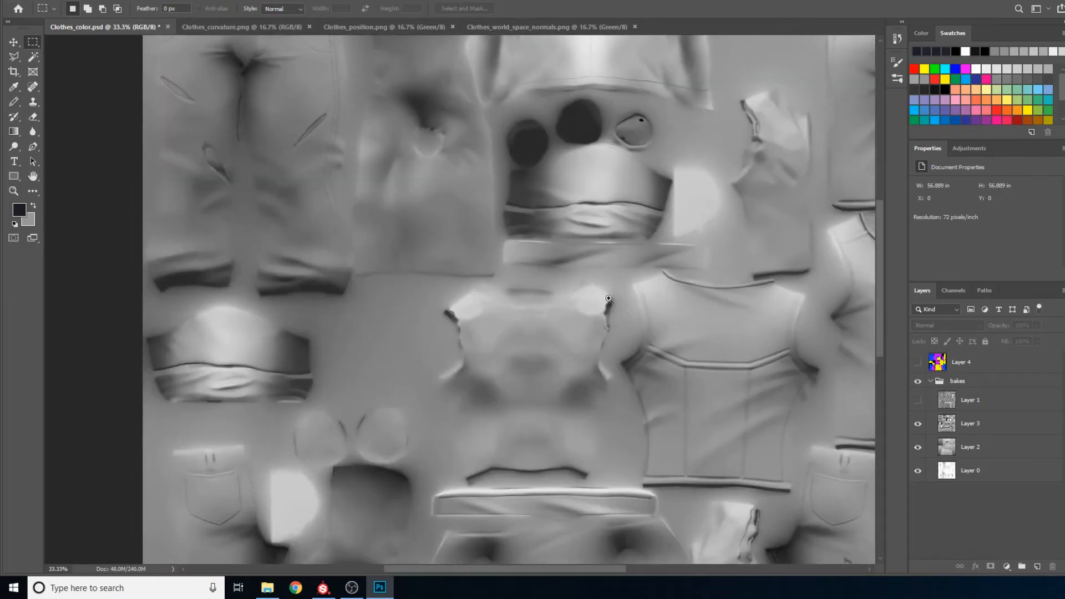
pyautogui.keyDown('alt'); pyautogui.click(609, 298); pyautogui.keyUp('alt')
pyautogui.keyDown('alt'); pyautogui.click(609, 304); pyautogui.keyUp('alt')
pyautogui.moveTo(470, 342); pyautogui.dragTo(558, 329)
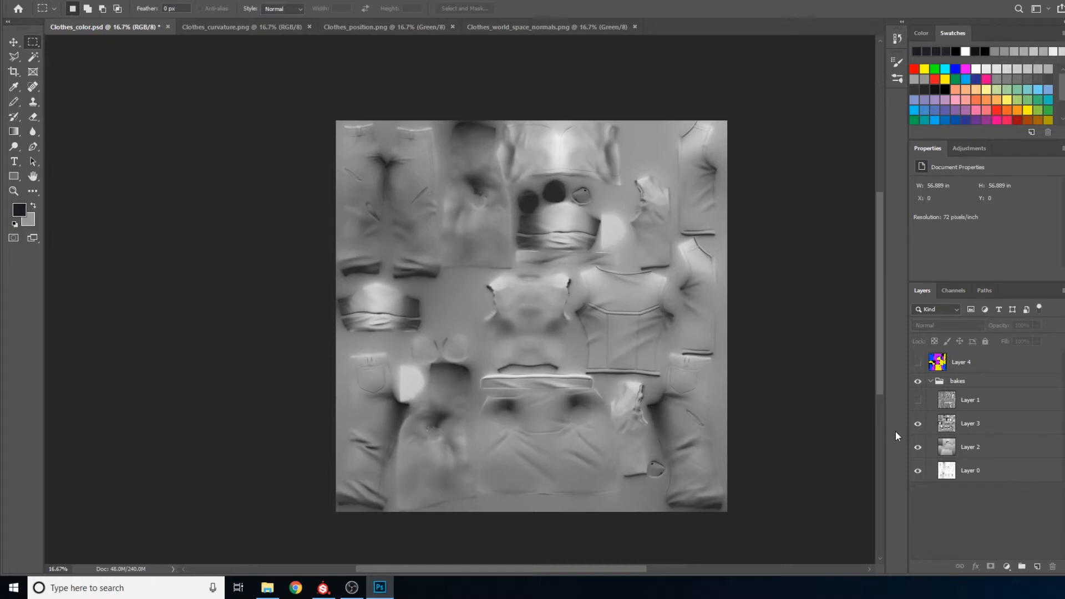
# - Compare the seamed bodice piece with Layer 3 hidden and shown, leaving the layer visible
pyautogui.click(917, 424)
pyautogui.click(917, 424)
pyautogui.click(637, 320)
pyautogui.click(639, 320)
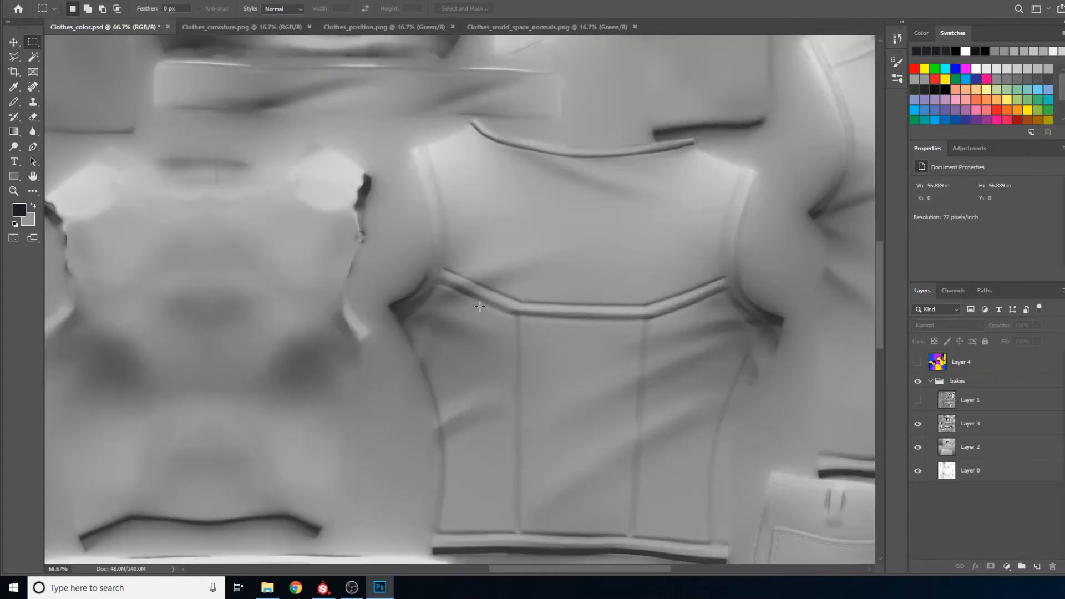
pyautogui.click(917, 425)
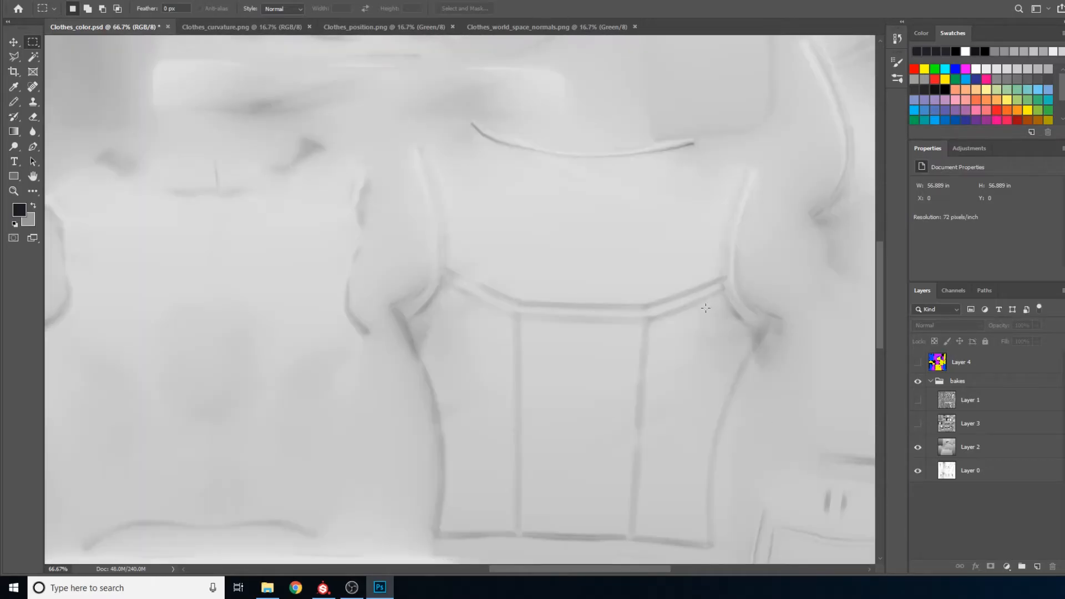
pyautogui.click(917, 424)
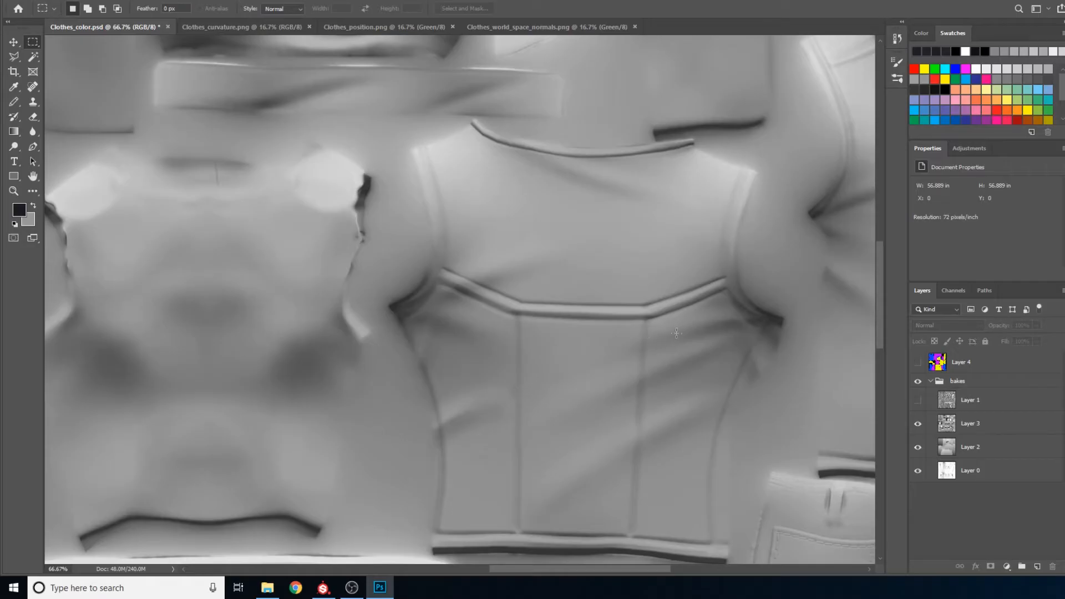
# - Look over the curvature map in Clothes_curvature.png along with its channels and layers
pyautogui.click(238, 28)
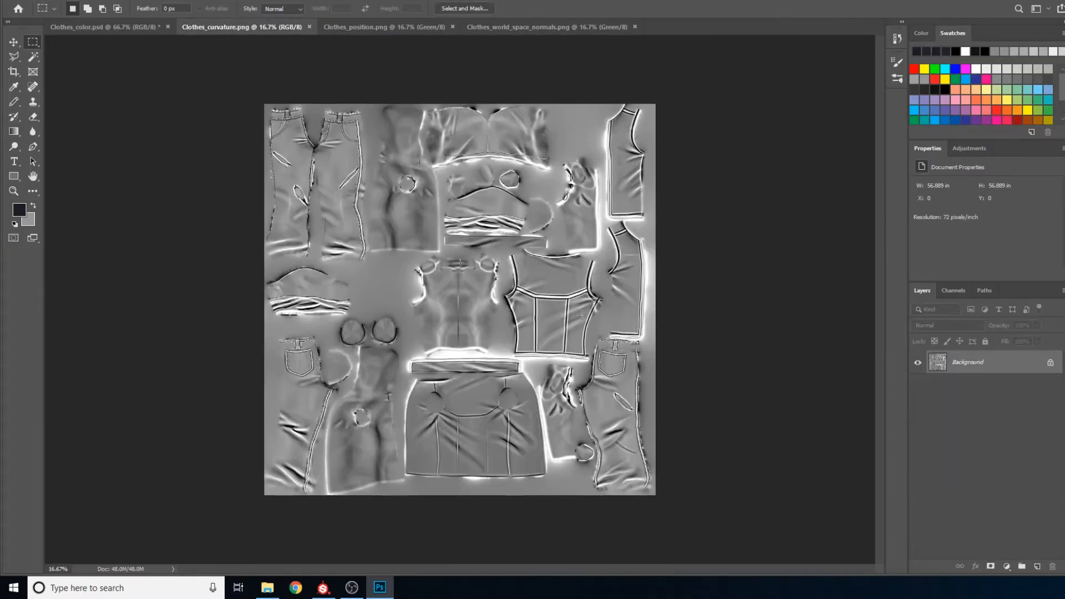
pyautogui.click(955, 292)
pyautogui.click(930, 295)
# - Return to Clothes_color.psd, make Layer 1 in the bakes group visible and select it
pyautogui.click(135, 25)
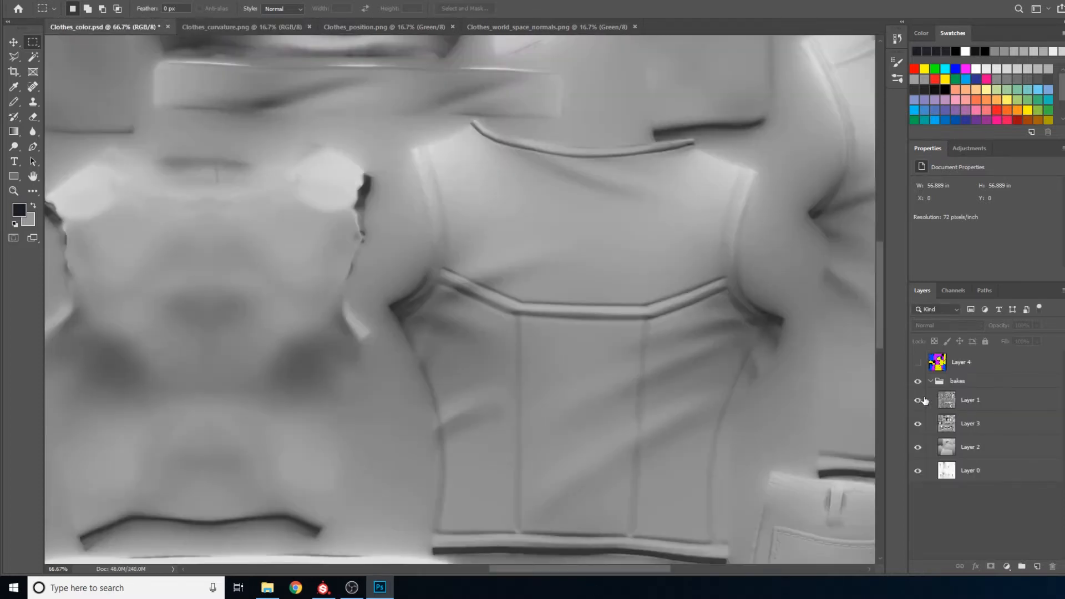
pyautogui.click(918, 400)
pyautogui.click(967, 401)
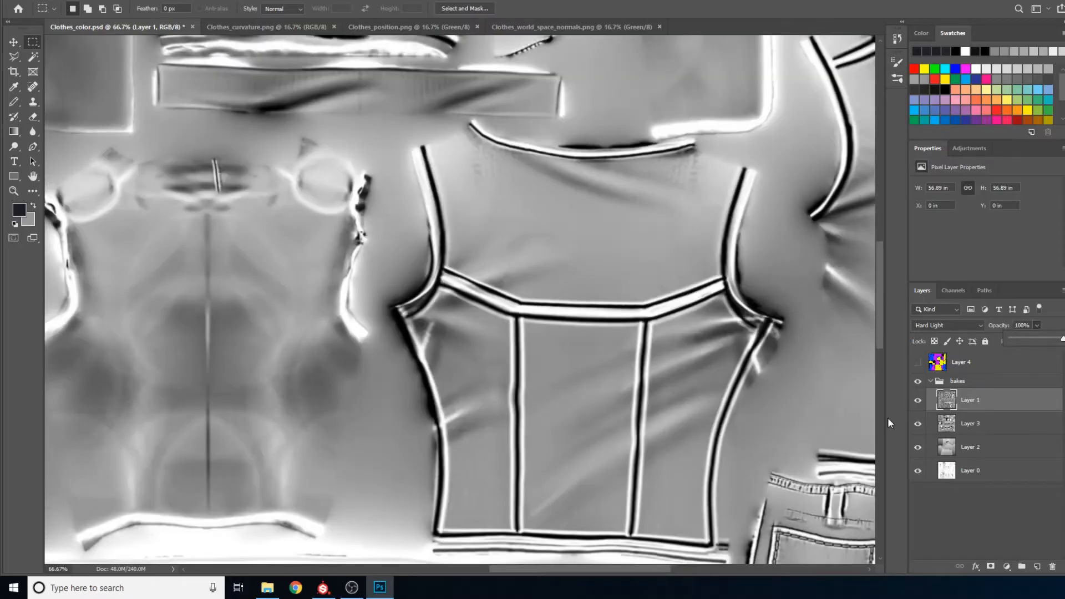
# - Try the Normal blend mode and preview Soft Light on Layer 1, set it back to Hard Light, and review the whole texture
pyautogui.click(937, 325)
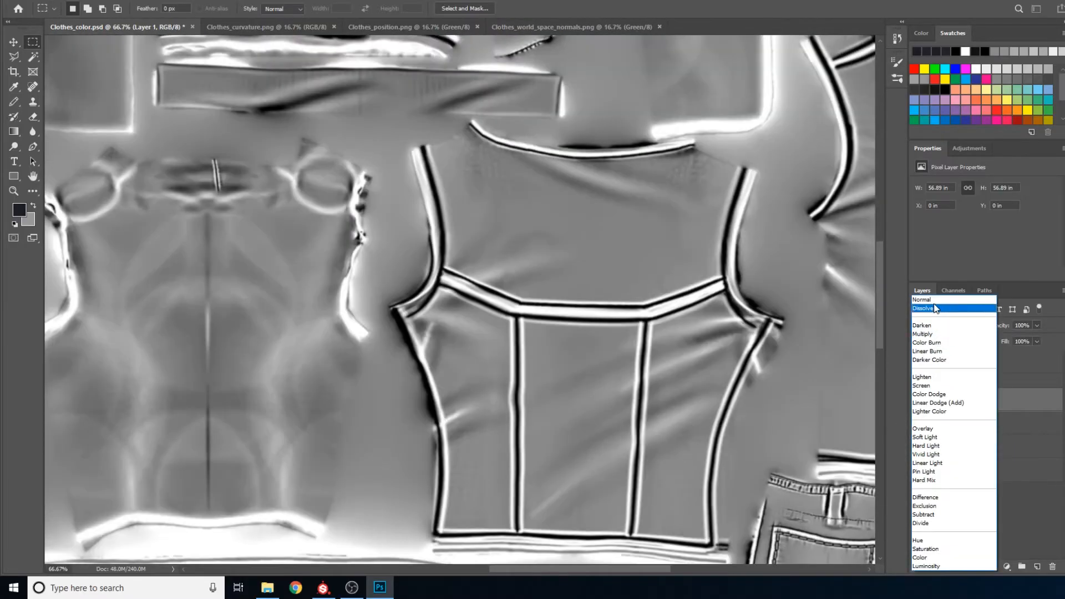
pyautogui.click(930, 300)
pyautogui.click(966, 325)
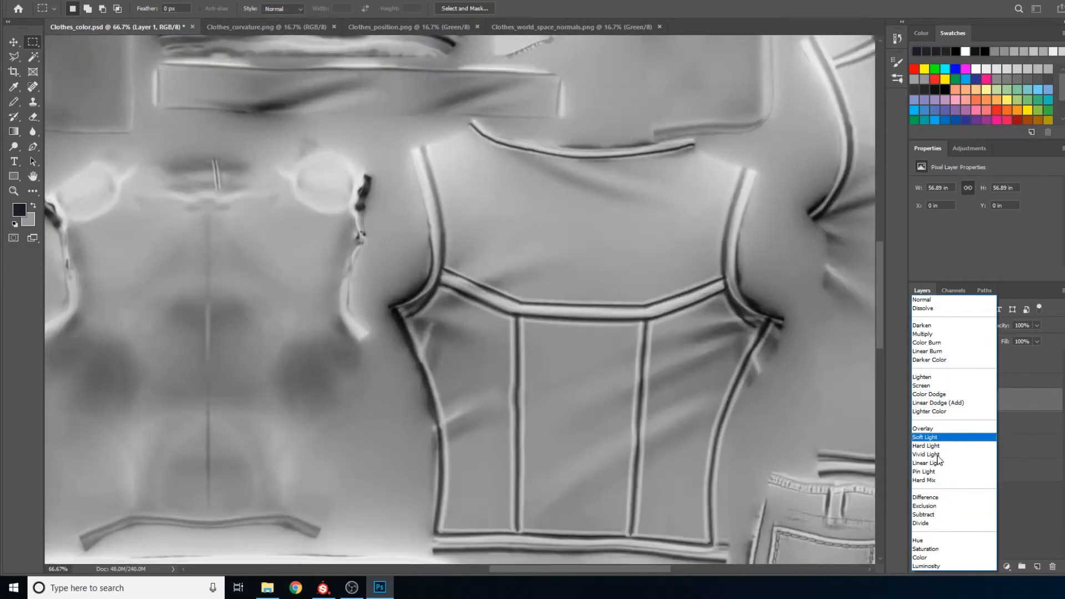
pyautogui.click(931, 445)
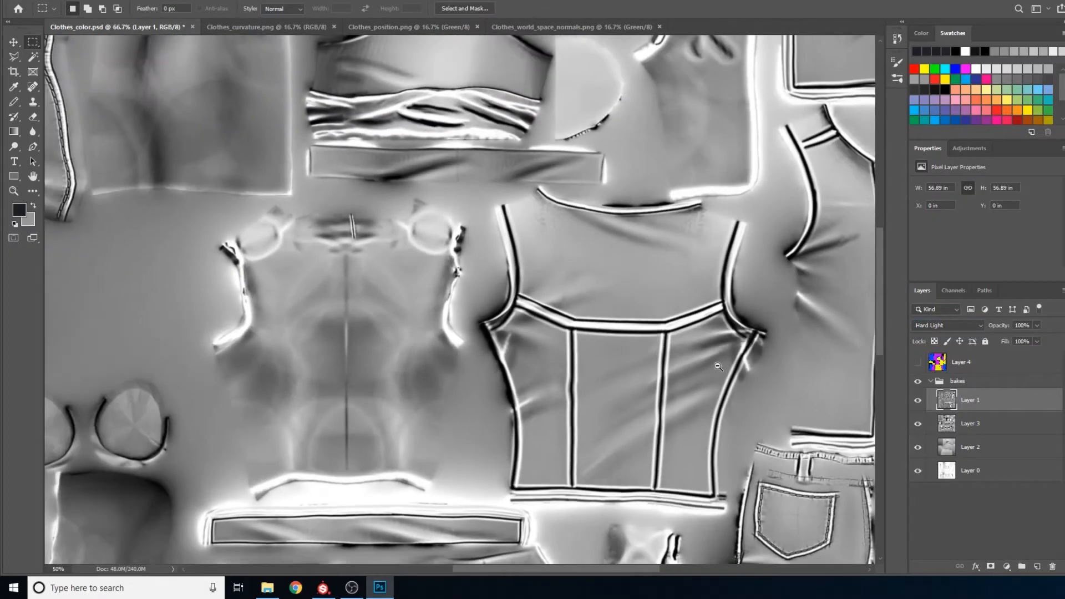
pyautogui.scroll(-5, 718, 369)
pyautogui.moveTo(289, 257); pyautogui.dragTo(404, 338)
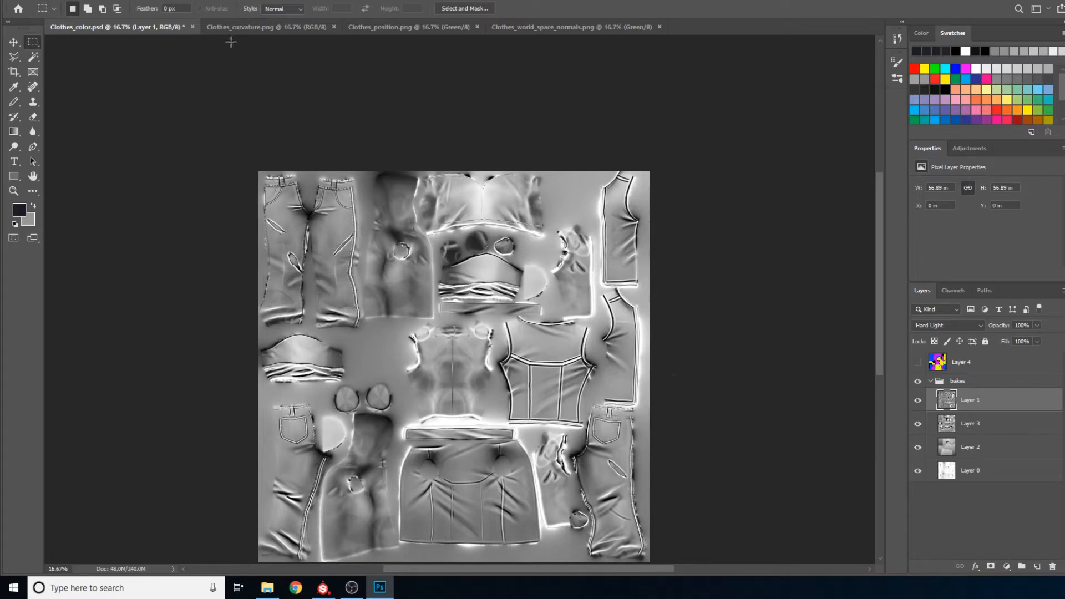
# - Examine the seams and fold details of the curvature map in Clothes_curvature.png up close, and return to Clothes_color.psd
pyautogui.click(260, 34)
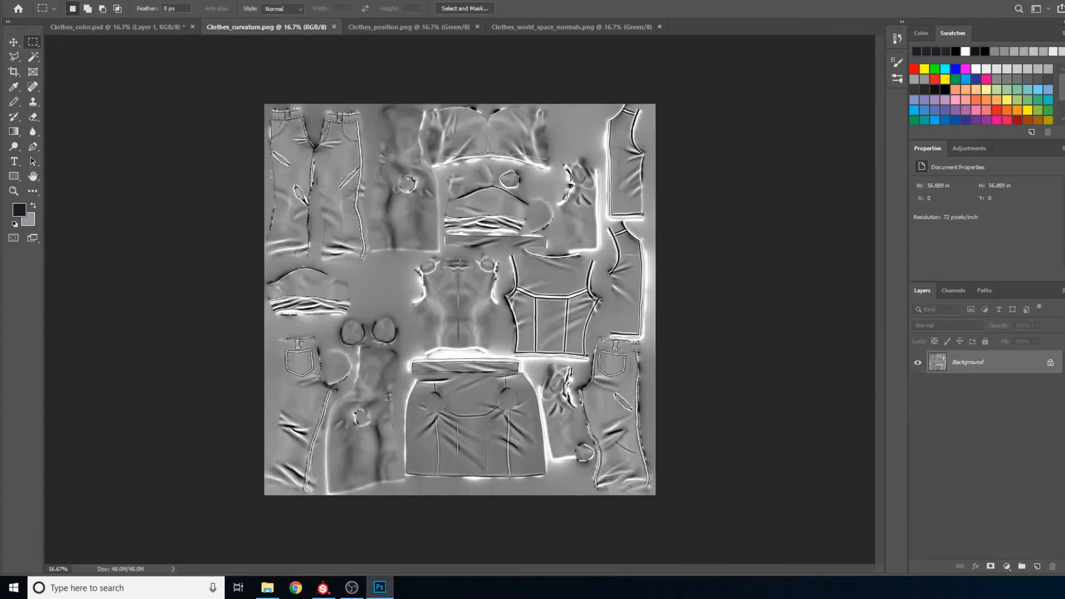
pyautogui.scroll(6, 603, 362)
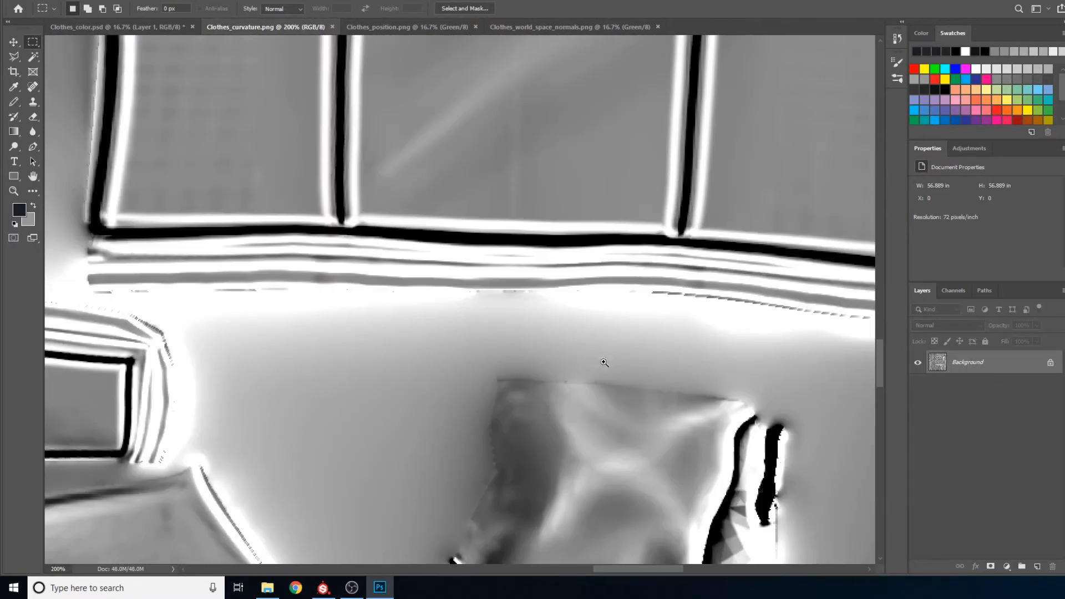
pyautogui.moveTo(402, 391); pyautogui.dragTo(527, 325)
pyautogui.moveTo(441, 394); pyautogui.dragTo(617, 314)
pyautogui.moveTo(366, 395); pyautogui.dragTo(642, 304)
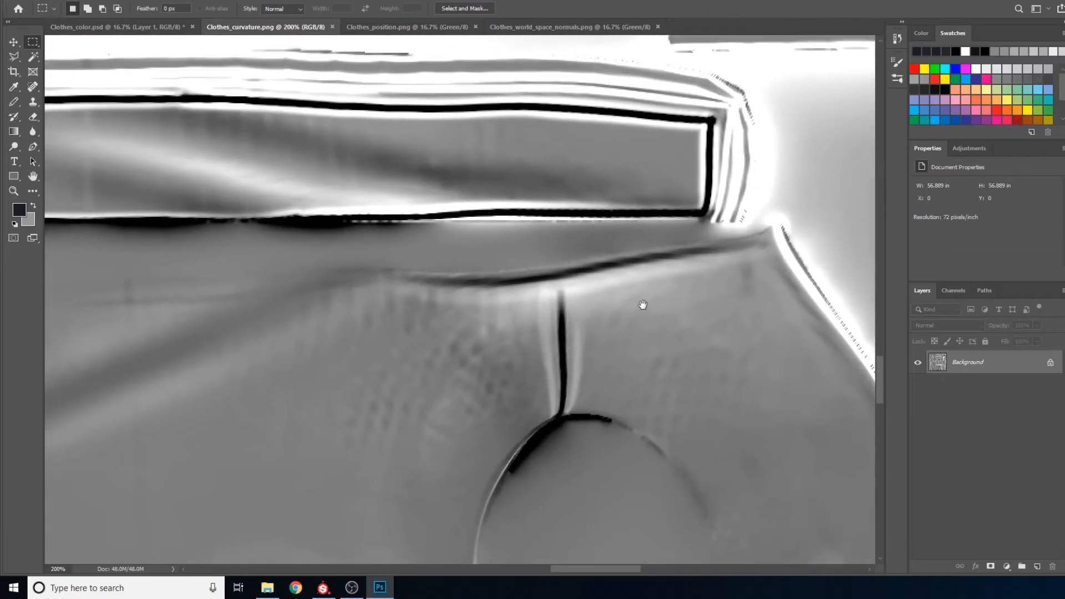
pyautogui.moveTo(534, 339); pyautogui.dragTo(588, 366)
pyautogui.scroll(-6, 588, 366)
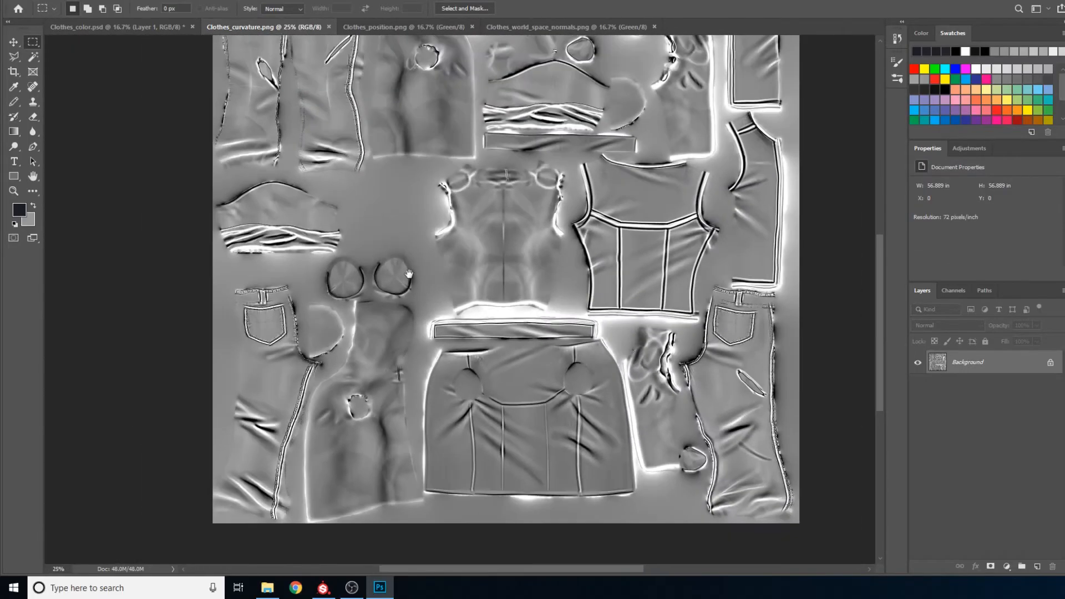
pyautogui.click(155, 28)
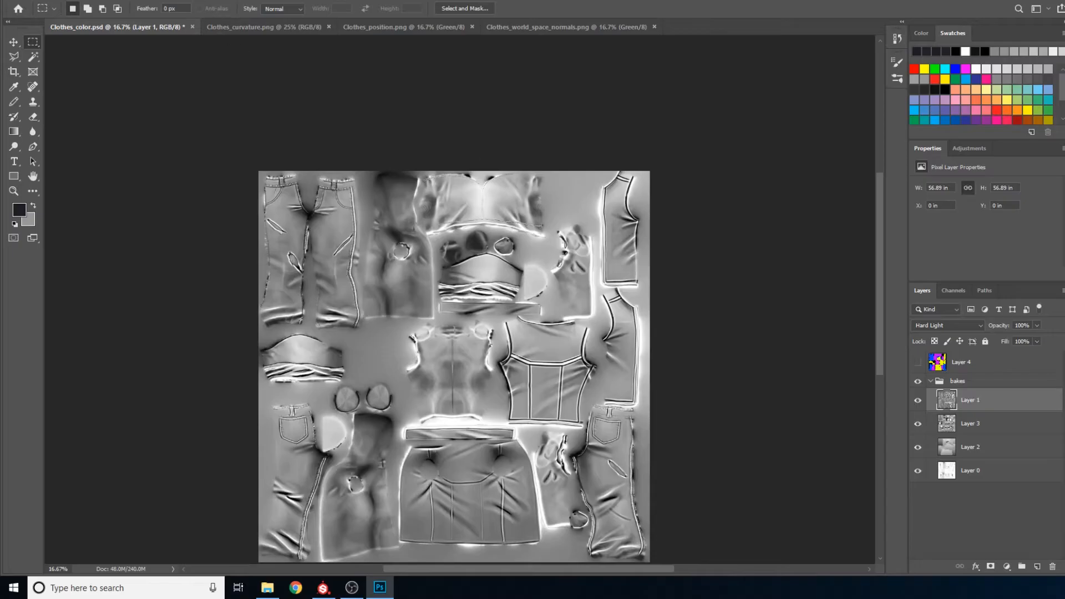
pyautogui.click(175, 0)
pyautogui.moveTo(242, 119)
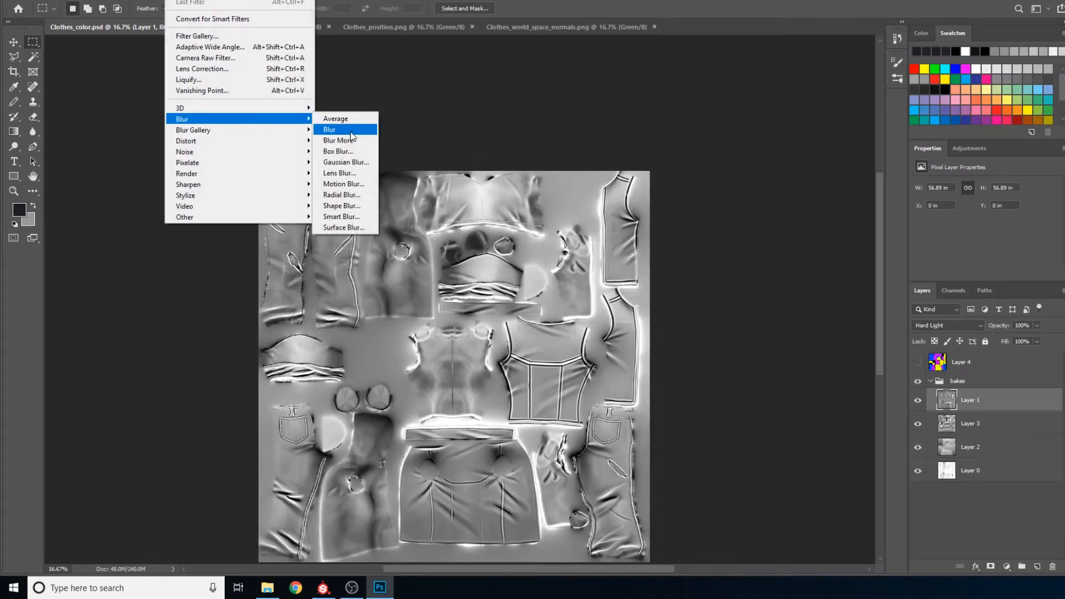
pyautogui.click(347, 162)
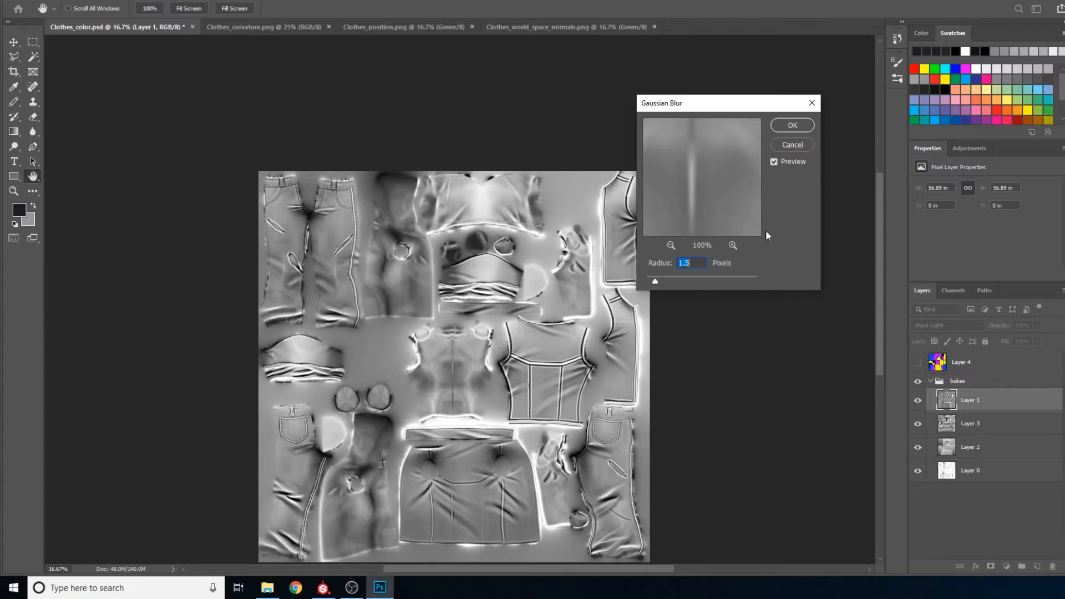
pyautogui.click(790, 146)
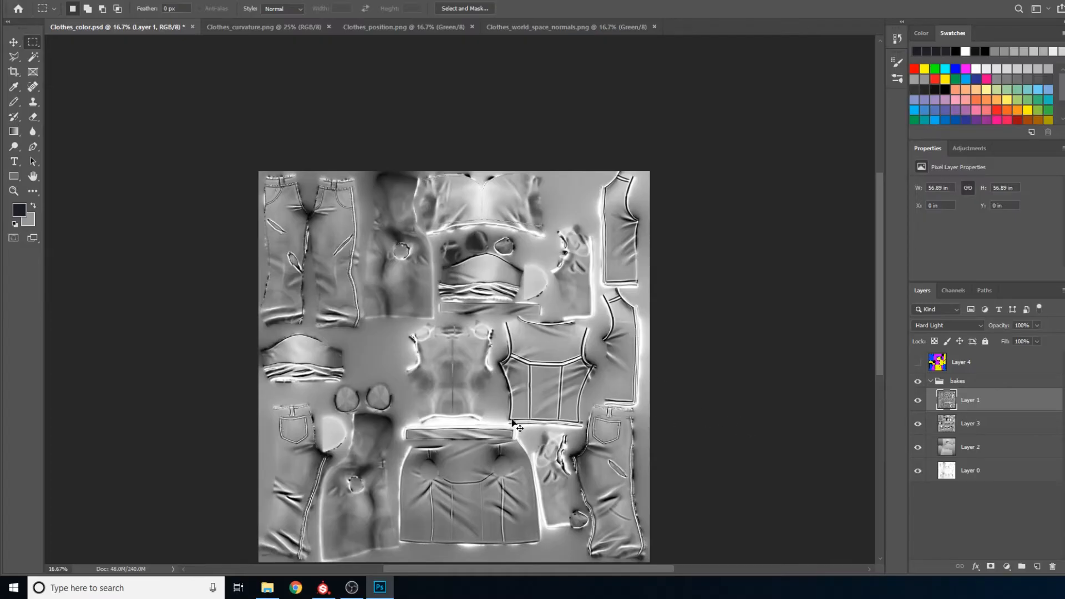
# - Try lower opacities for Layer 1 while viewing the seamed bodice, first 29% and then 7%
pyautogui.keyDown('ctrl'); pyautogui.click(514, 390); pyautogui.keyUp('ctrl')
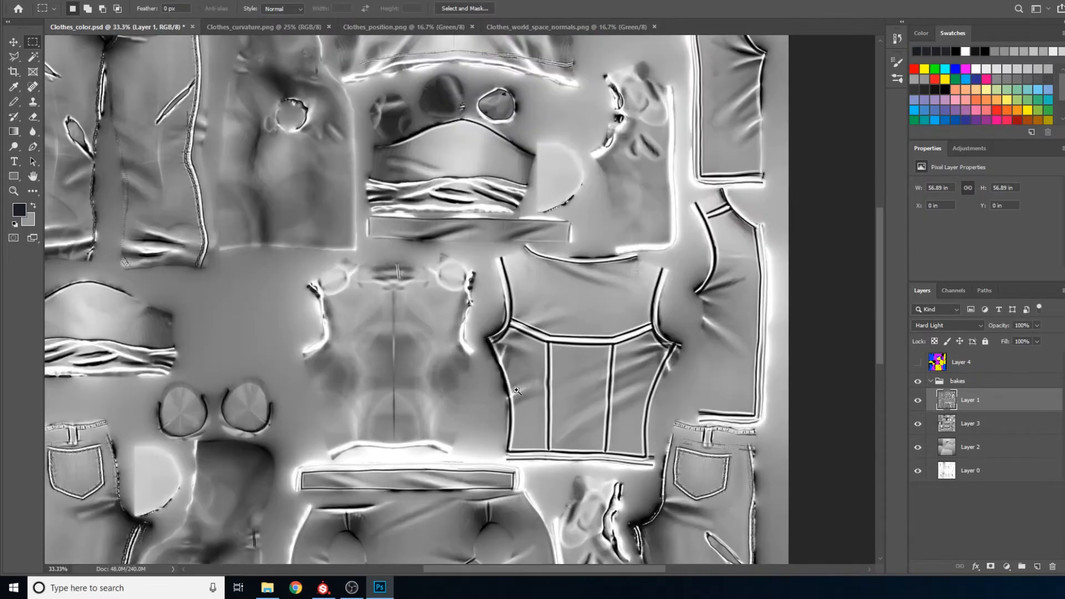
pyautogui.keyDown('ctrl'); pyautogui.click(626, 376); pyautogui.keyUp('ctrl')
pyautogui.click(1036, 325)
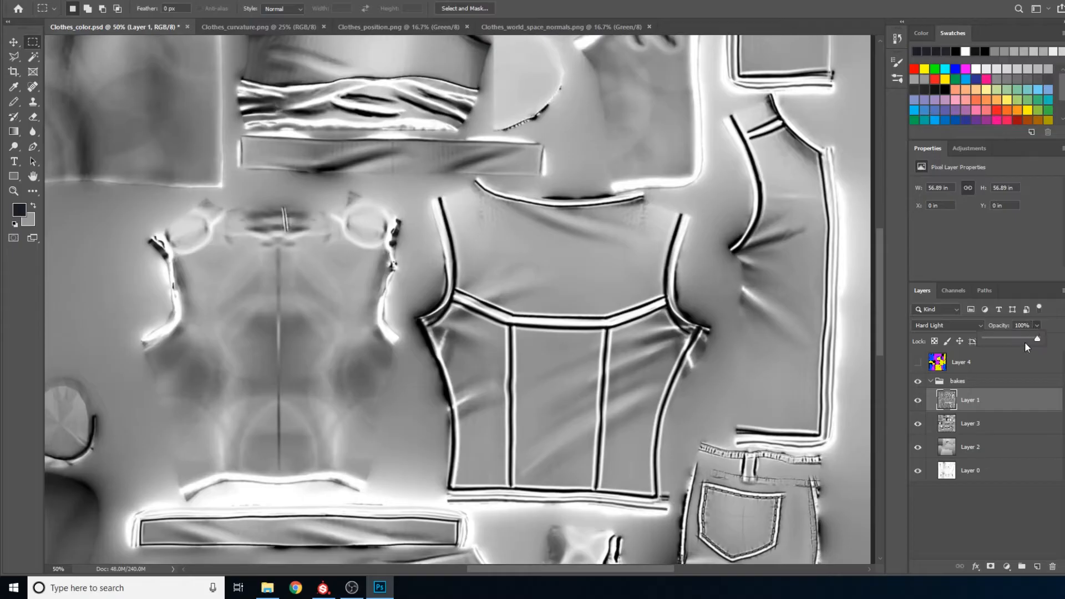
pyautogui.moveTo(1037, 340); pyautogui.dragTo(995, 341)
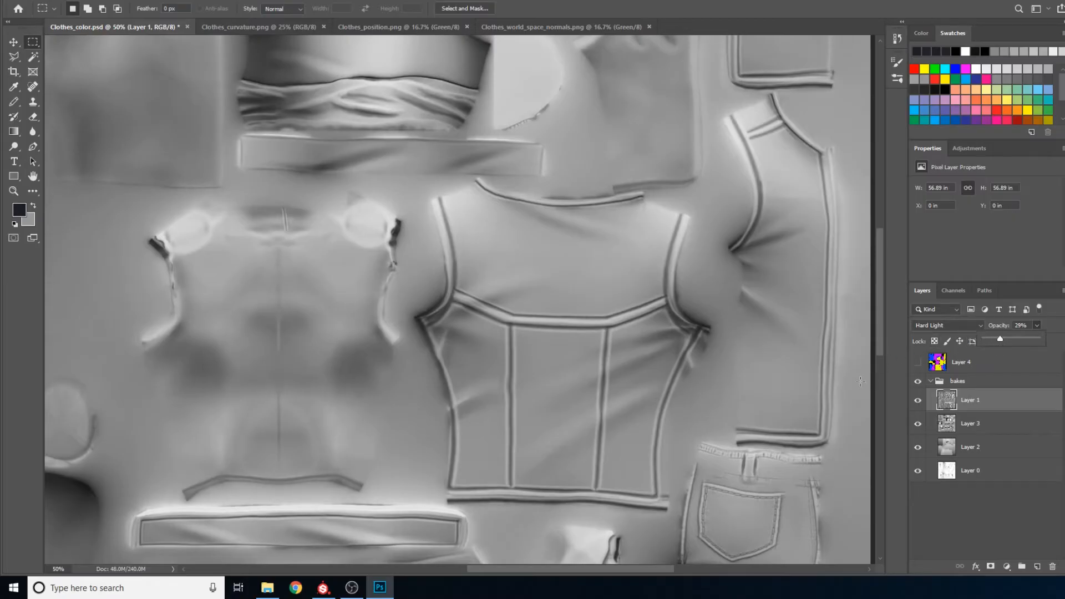
pyautogui.click(1021, 325)
pyautogui.doubleClick(1022, 325)
pyautogui.write('7')
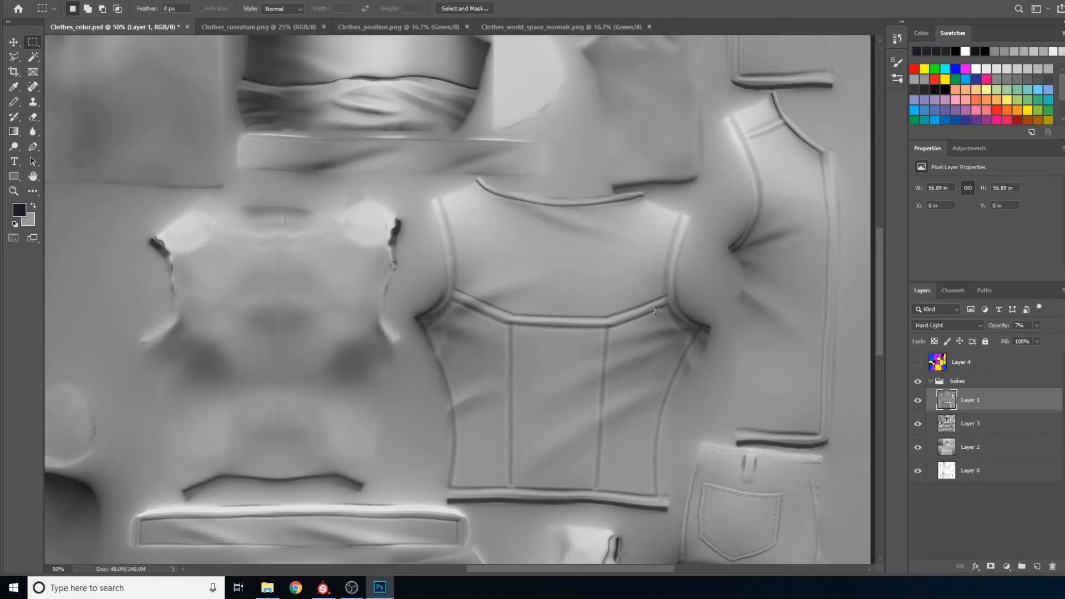
# - Compare stronger and weaker opacities for Layer 1 on the jeans and tops, and set it to 23%
pyautogui.keyDown('ctrl'); pyautogui.keyDown('alt'); pyautogui.click(749, 248); pyautogui.keyUp('alt'); pyautogui.keyUp('ctrl')
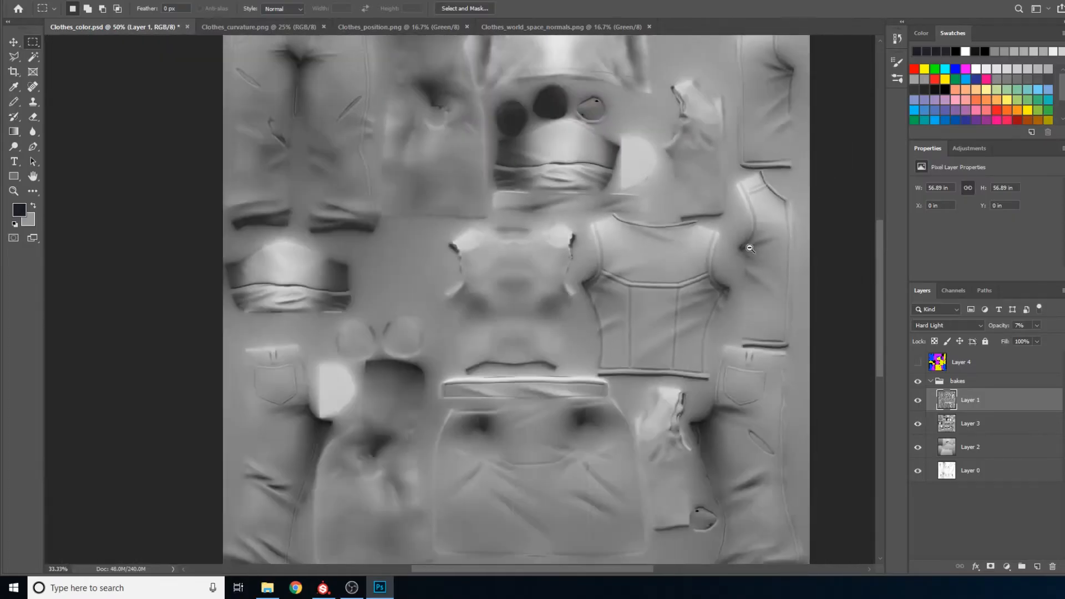
pyautogui.keyDown('ctrl'); pyautogui.keyDown('alt'); pyautogui.click(749, 248); pyautogui.keyUp('alt'); pyautogui.keyUp('ctrl')
pyautogui.moveTo(275, 353); pyautogui.dragTo(533, 362)
pyautogui.keyDown('ctrl'); pyautogui.click(416, 385); pyautogui.keyUp('ctrl')
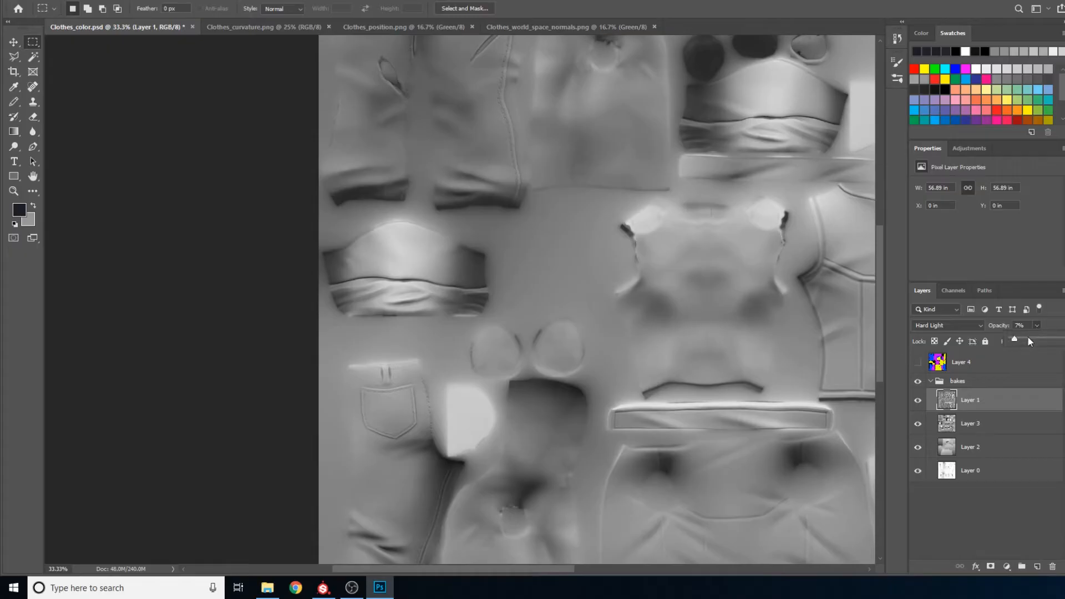
pyautogui.moveTo(1017, 339); pyautogui.dragTo(1020, 342)
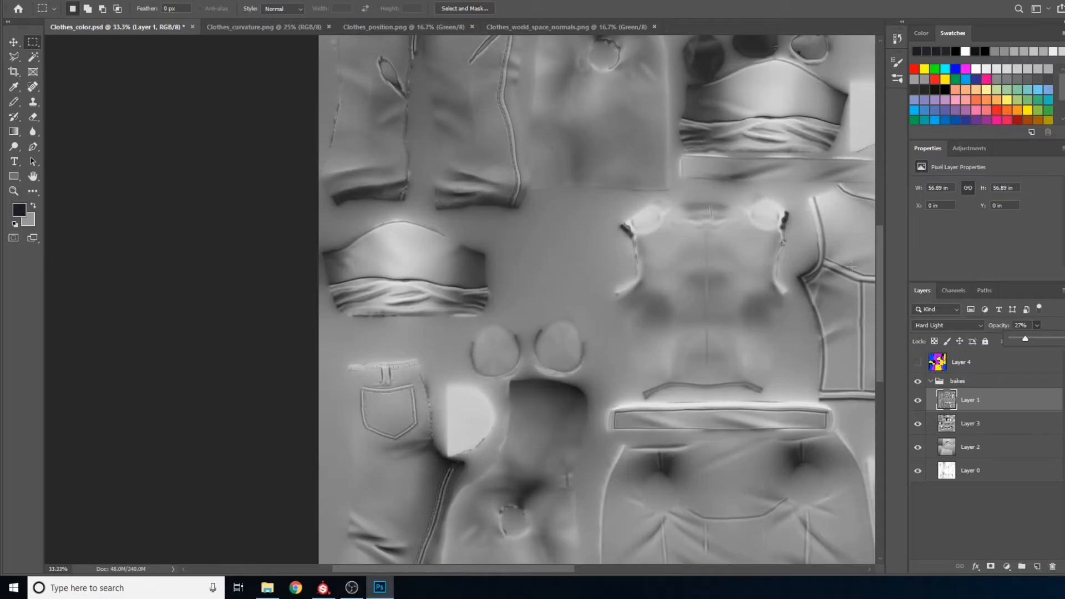
pyautogui.moveTo(1026, 340); pyautogui.dragTo(1014, 340)
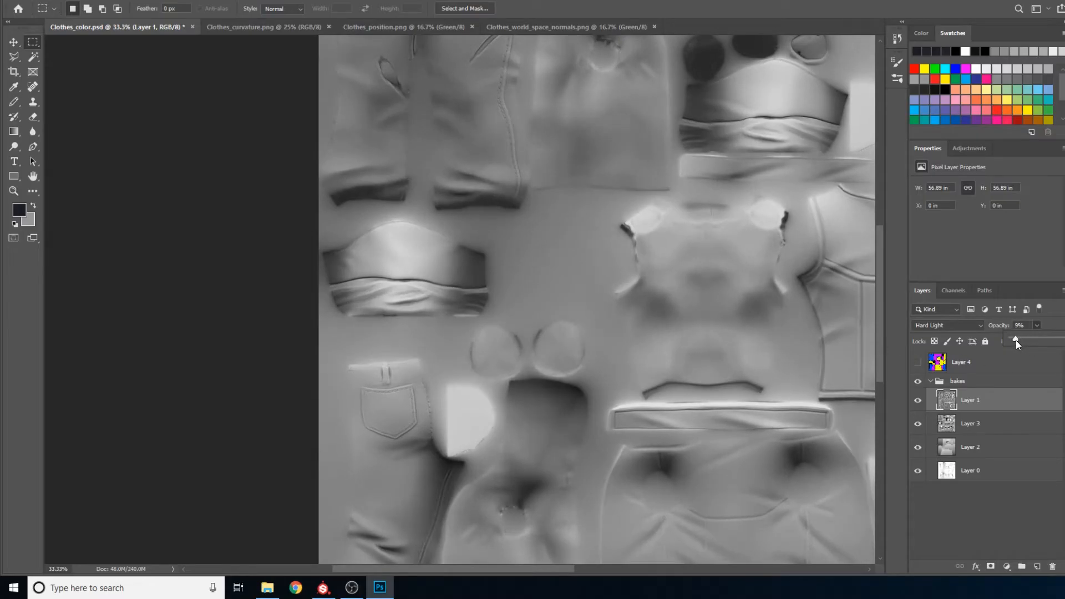
pyautogui.moveTo(1016, 343)
pyautogui.mouseDown()
pyautogui.moveTo(1046, 351)
pyautogui.moveTo(1026, 344)
pyautogui.mouseUp()
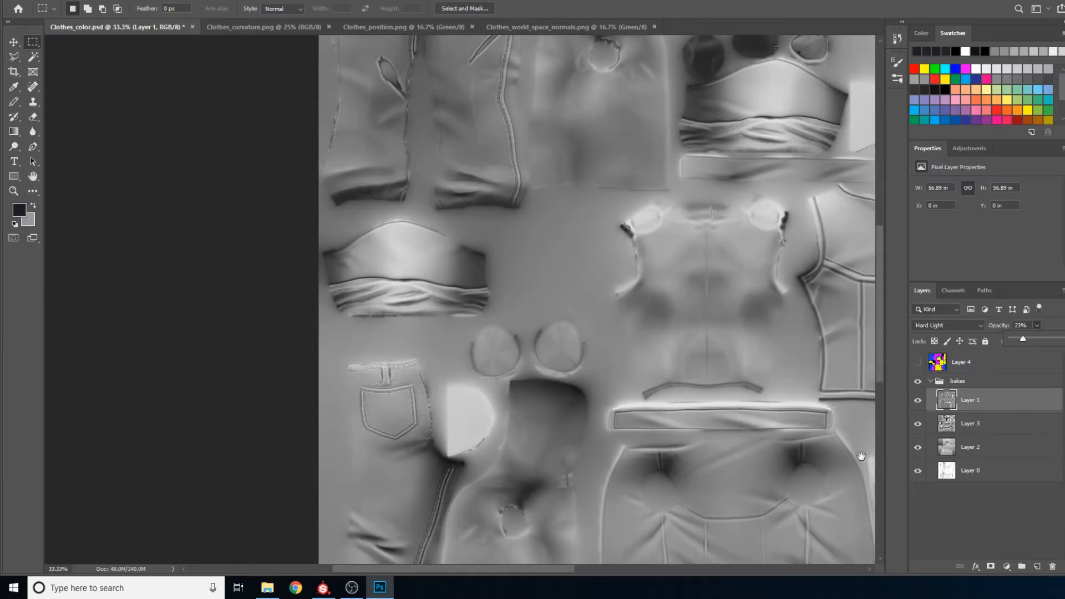
# - Review the blended bakes on the jeans and the other garment pieces, and collapse and select the bakes group
pyautogui.moveTo(861, 456); pyautogui.dragTo(646, 397)
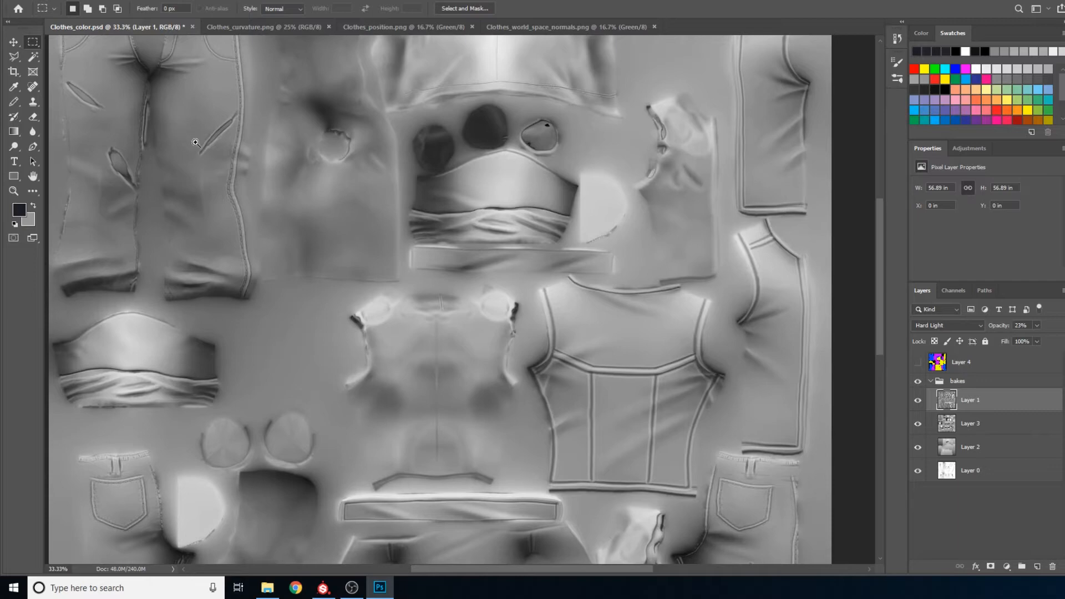
pyautogui.click(216, 157)
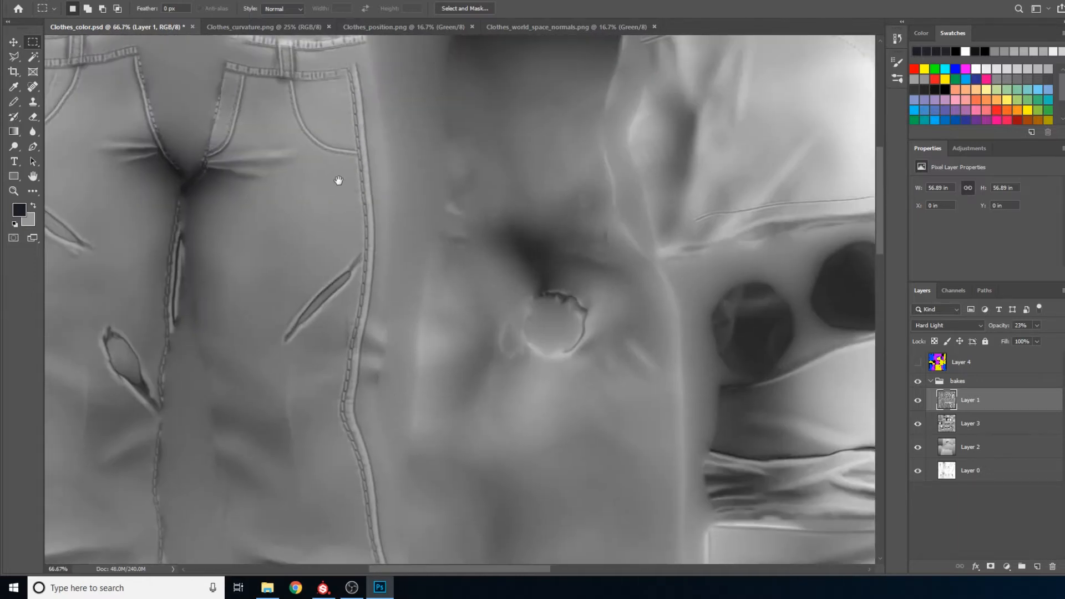
pyautogui.moveTo(266, 393); pyautogui.dragTo(468, 331)
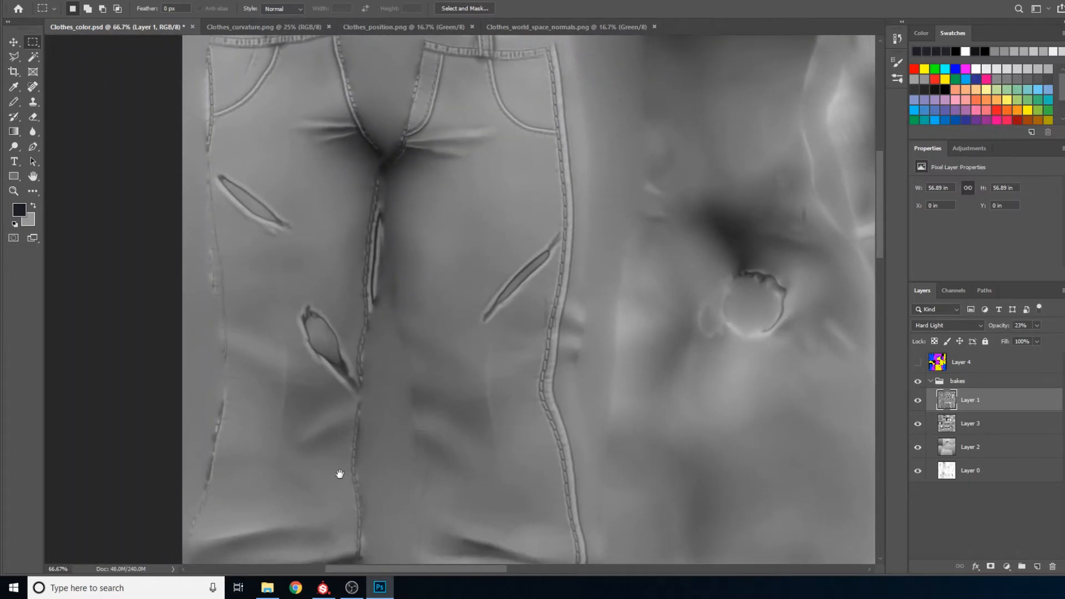
pyautogui.moveTo(321, 309); pyautogui.dragTo(409, 435)
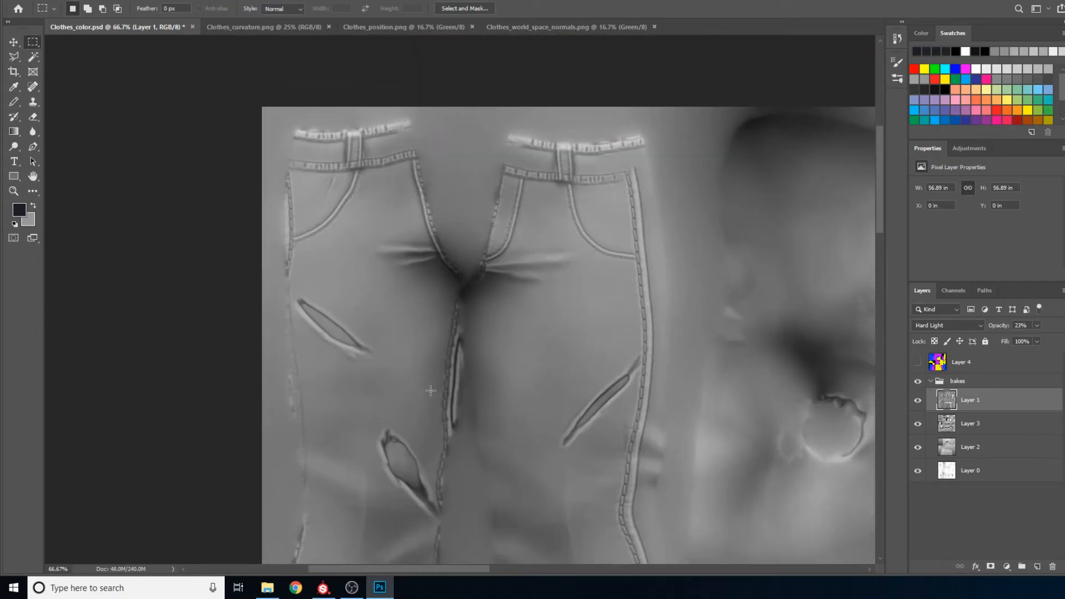
pyautogui.scroll(-4, 669, 356)
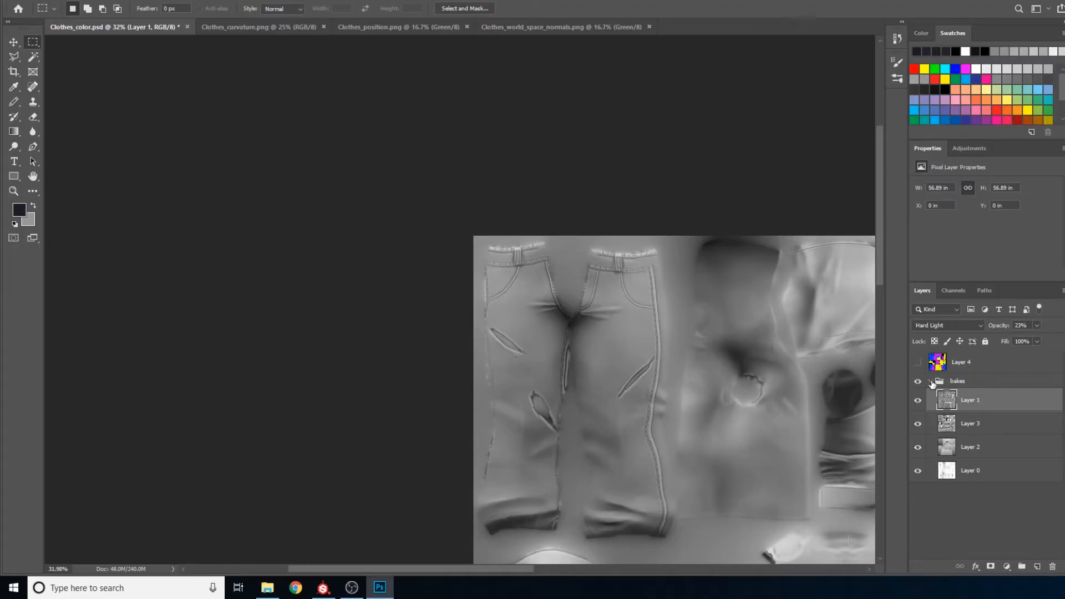
pyautogui.click(930, 381)
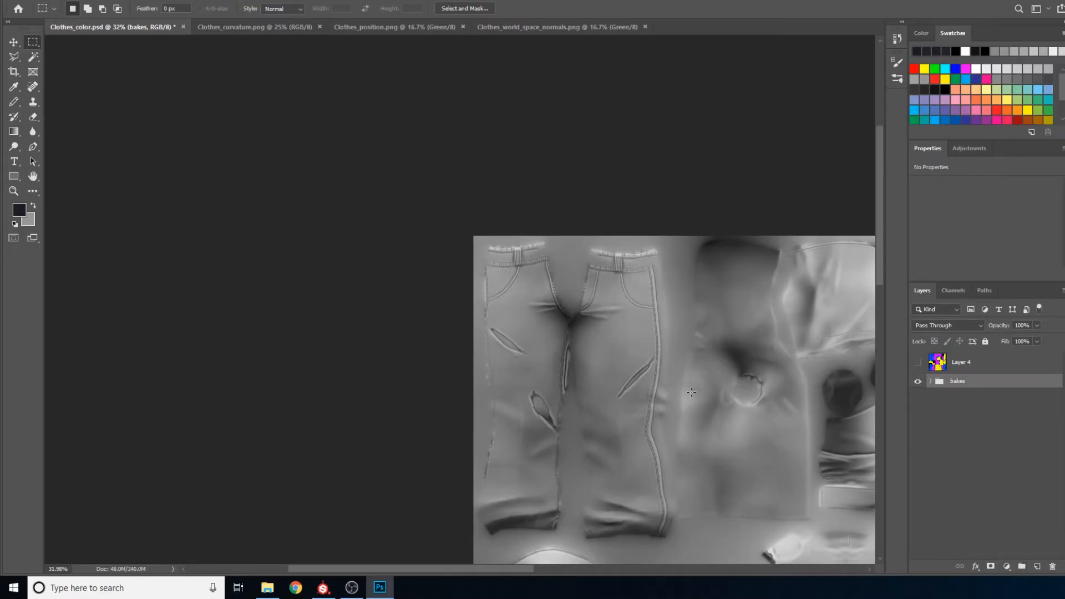
pyautogui.moveTo(787, 416); pyautogui.dragTo(738, 143)
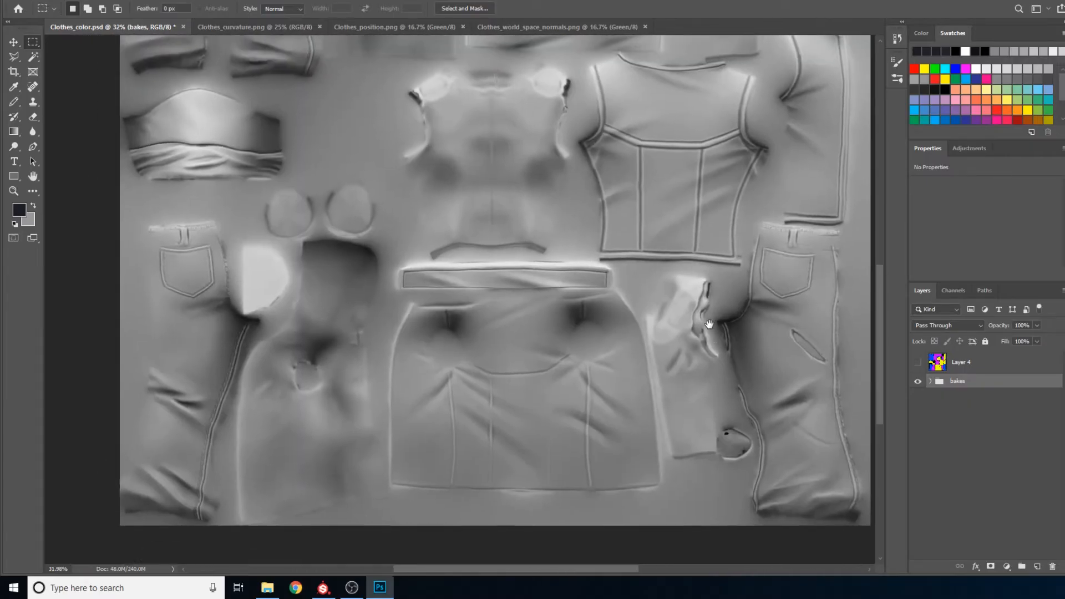
pyautogui.scroll(-2, 677, 238)
pyautogui.moveTo(471, 151); pyautogui.dragTo(639, 261)
pyautogui.hotkey('ctrl', '0')
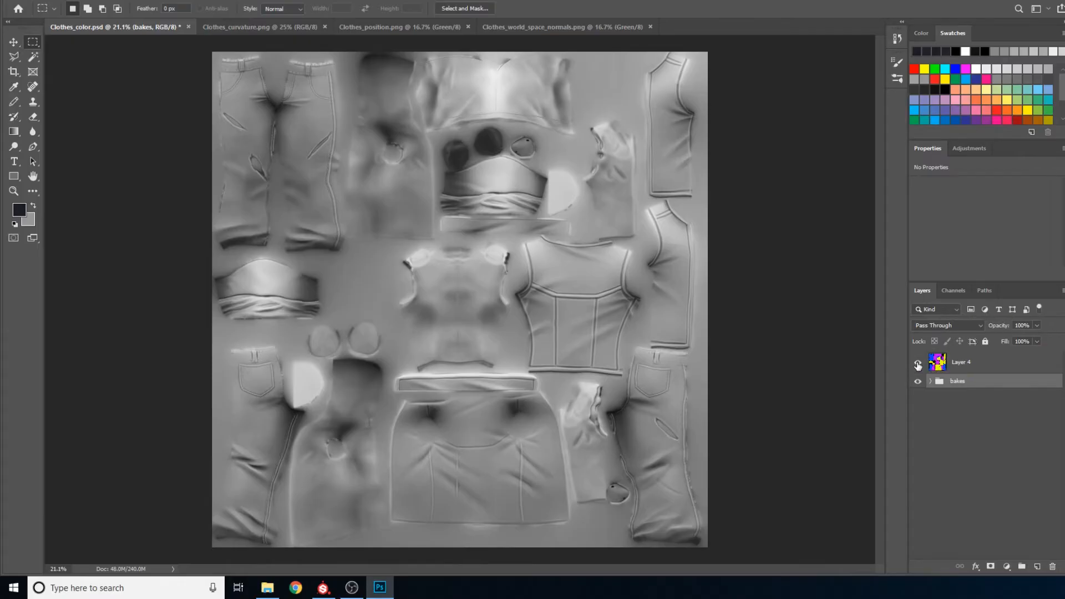
# - Show Layer 4 and select all its yellow garment pieces with the Magic Wand, adding each area to the selection
pyautogui.click(918, 361)
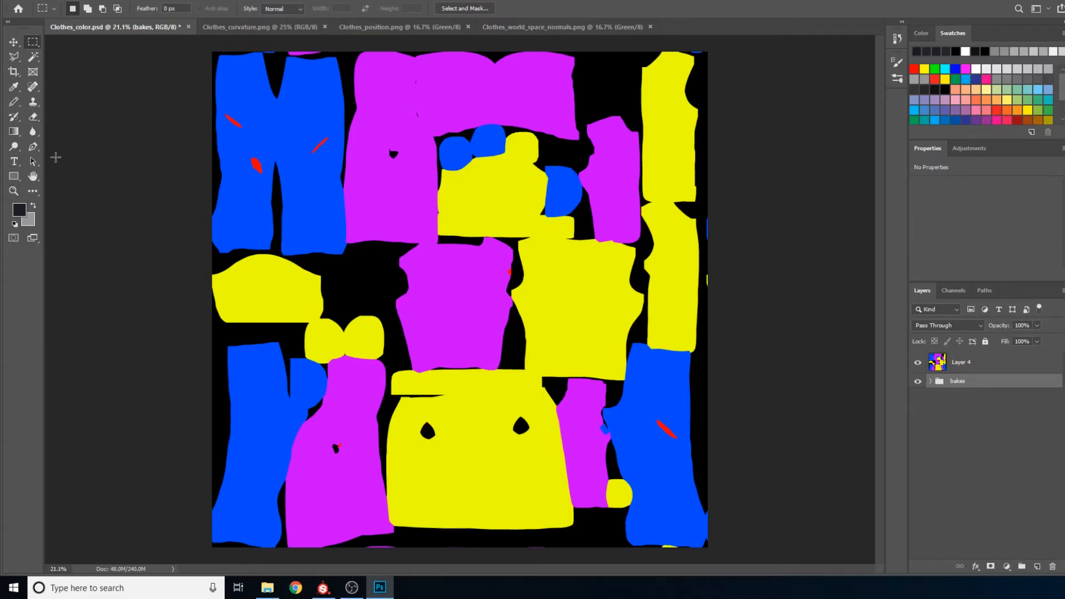
pyautogui.click(32, 56)
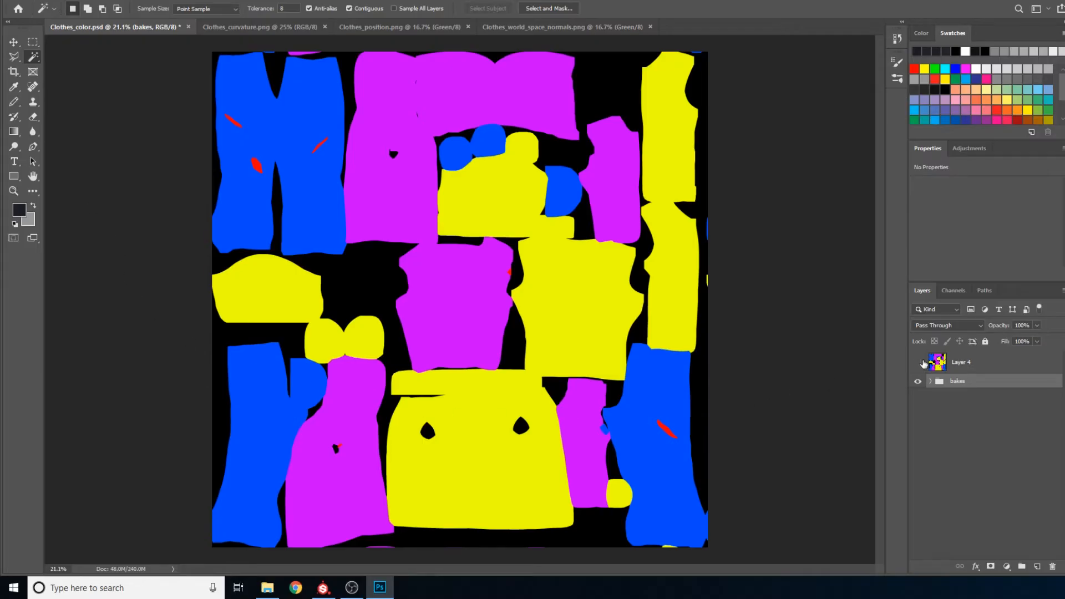
pyautogui.click(918, 362)
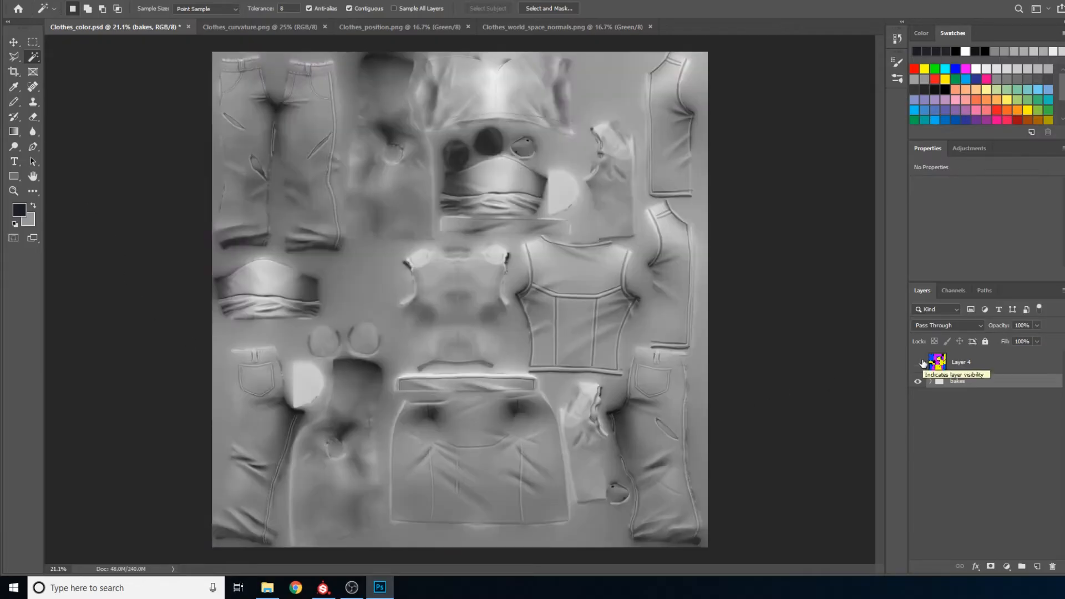
pyautogui.click(921, 363)
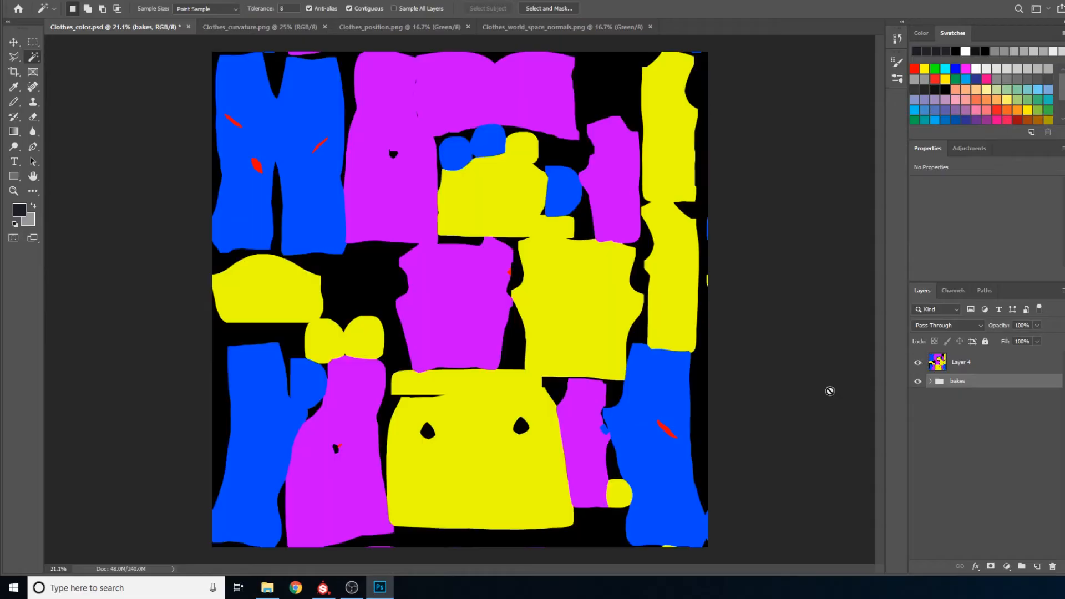
pyautogui.click(989, 363)
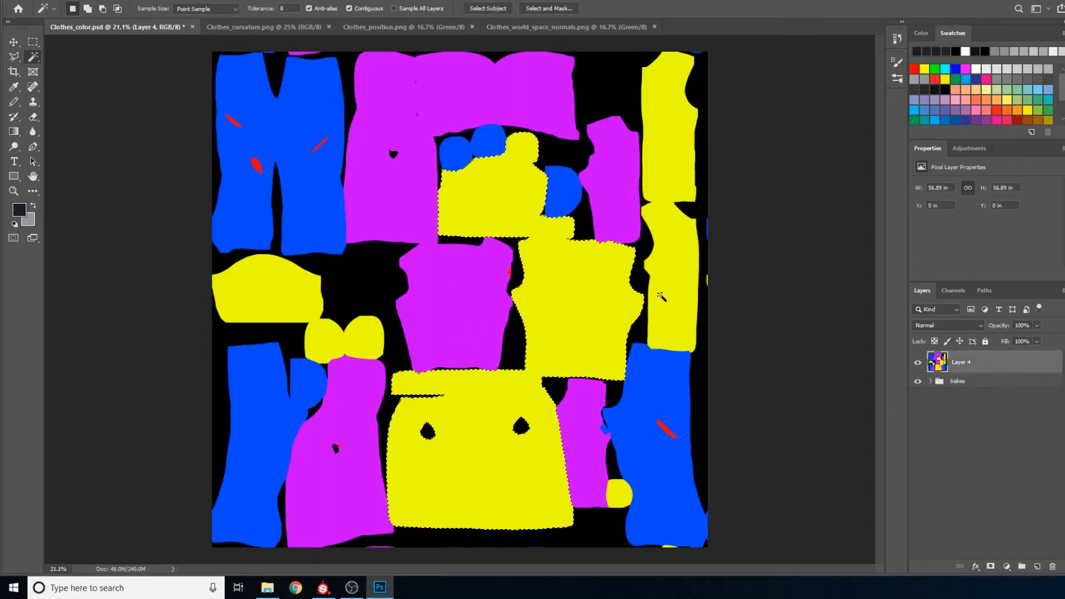
pyautogui.keyDown('shift'); pyautogui.click(679, 223); pyautogui.keyUp('shift')
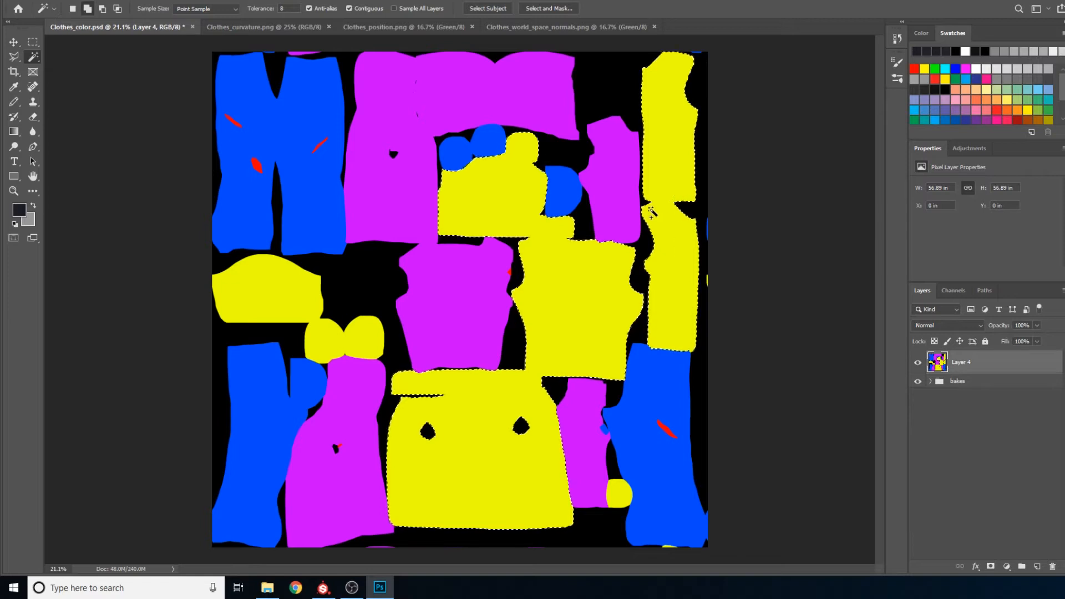
pyautogui.keyDown('shift'); pyautogui.click(307, 300); pyautogui.keyUp('shift')
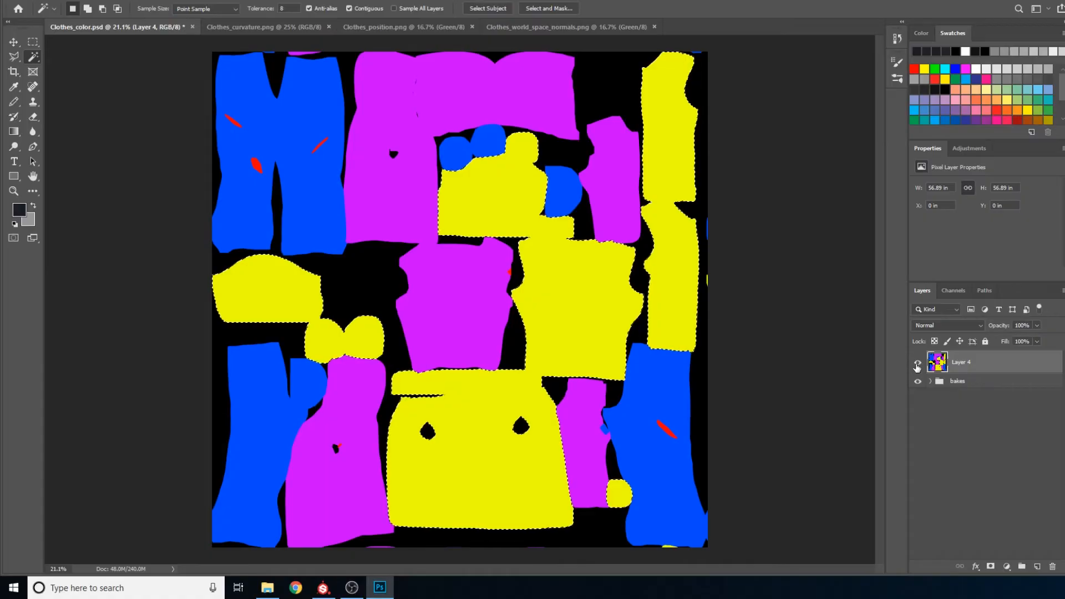
# - Hide Layer 4 and add a Gradient Map adjustment layer masked to the selected garment pieces
pyautogui.click(917, 363)
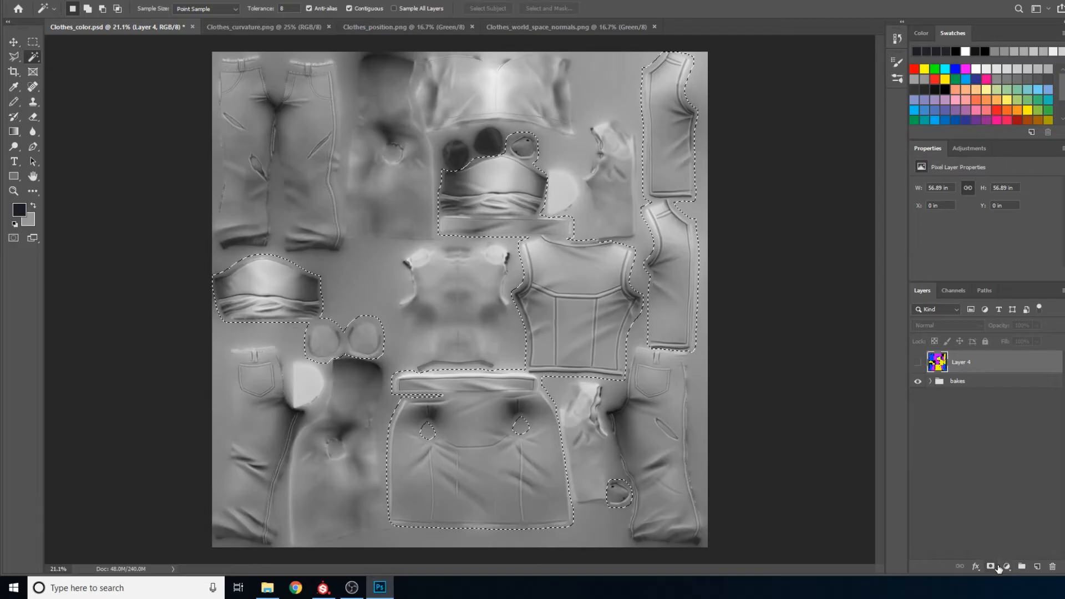
pyautogui.click(1006, 566)
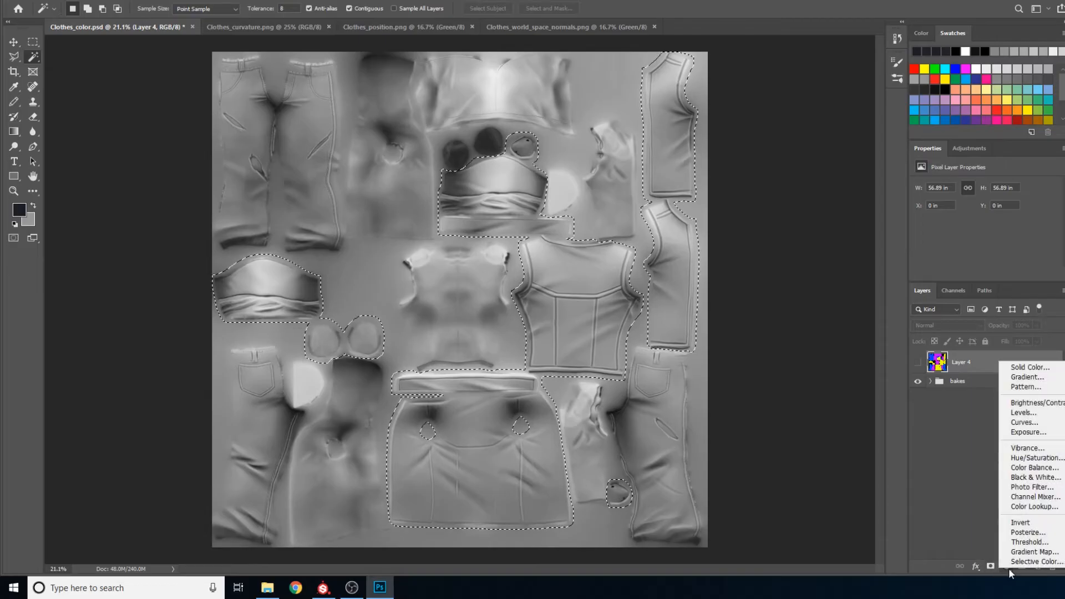
pyautogui.click(1034, 551)
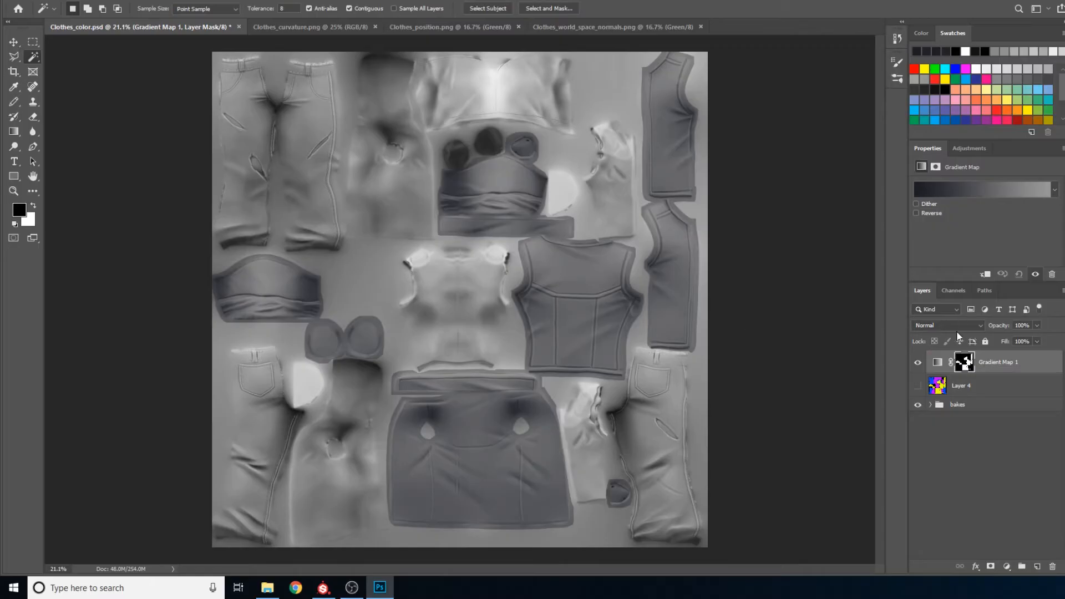
# - Move the Gradient Map 1 layer below Layer 4 and apply the Black, White gradient preset to it
pyautogui.moveTo(937, 364); pyautogui.dragTo(941, 391)
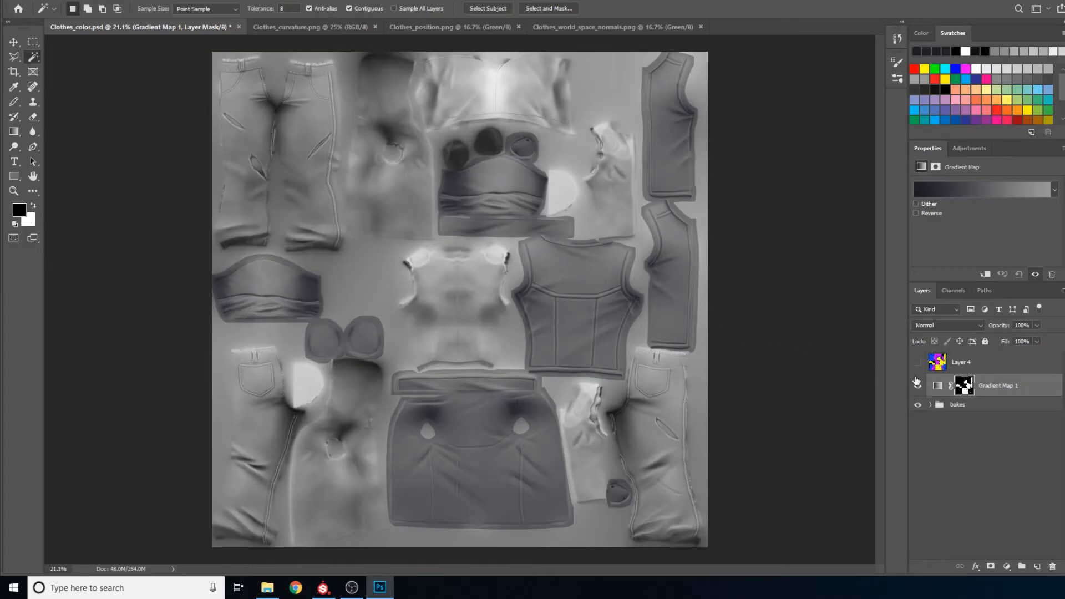
pyautogui.click(982, 191)
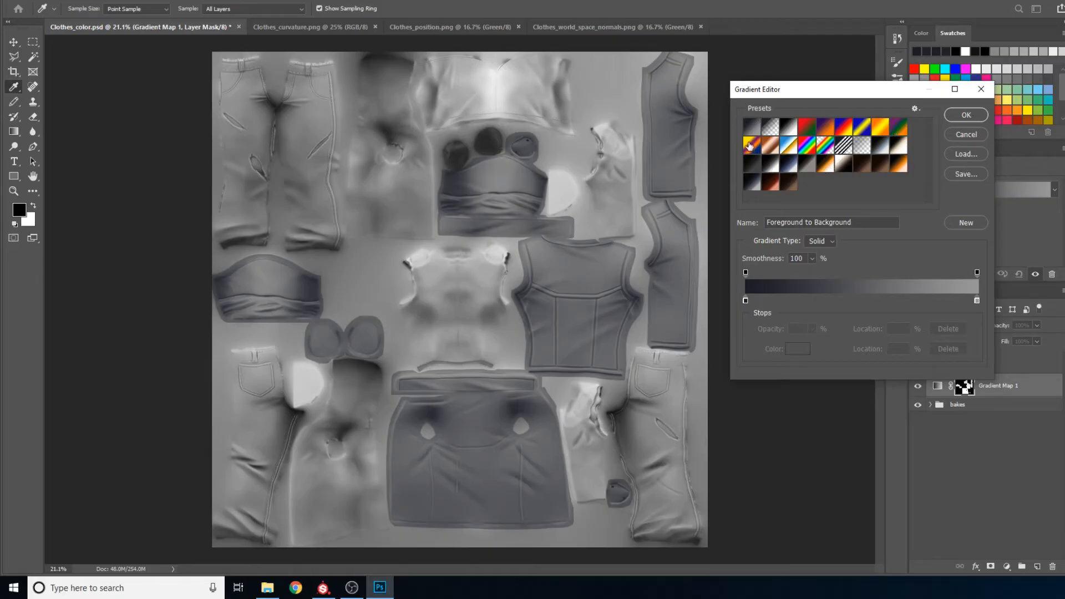
pyautogui.click(788, 128)
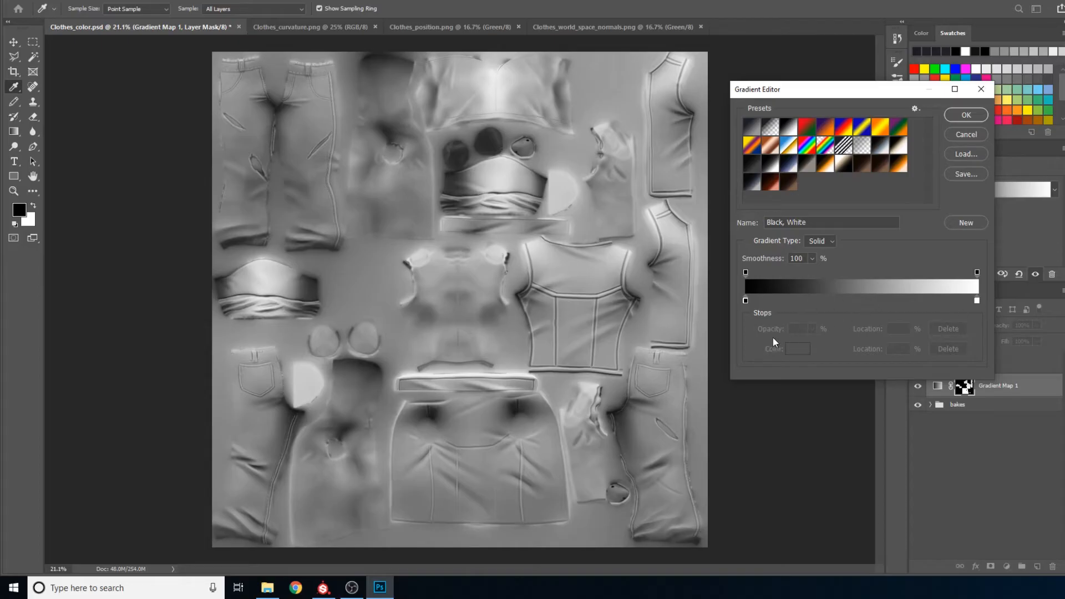
# - Try the blue, orange, brown and dark slate gradient presets on the masked garment pieces
pyautogui.click(879, 147)
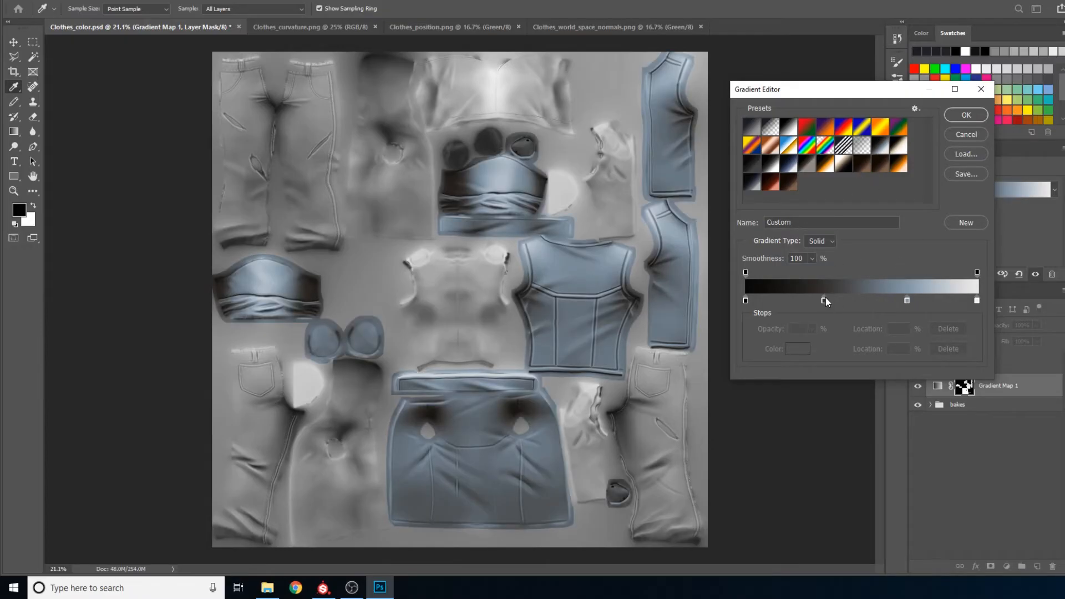
pyautogui.click(773, 186)
pyautogui.click(824, 166)
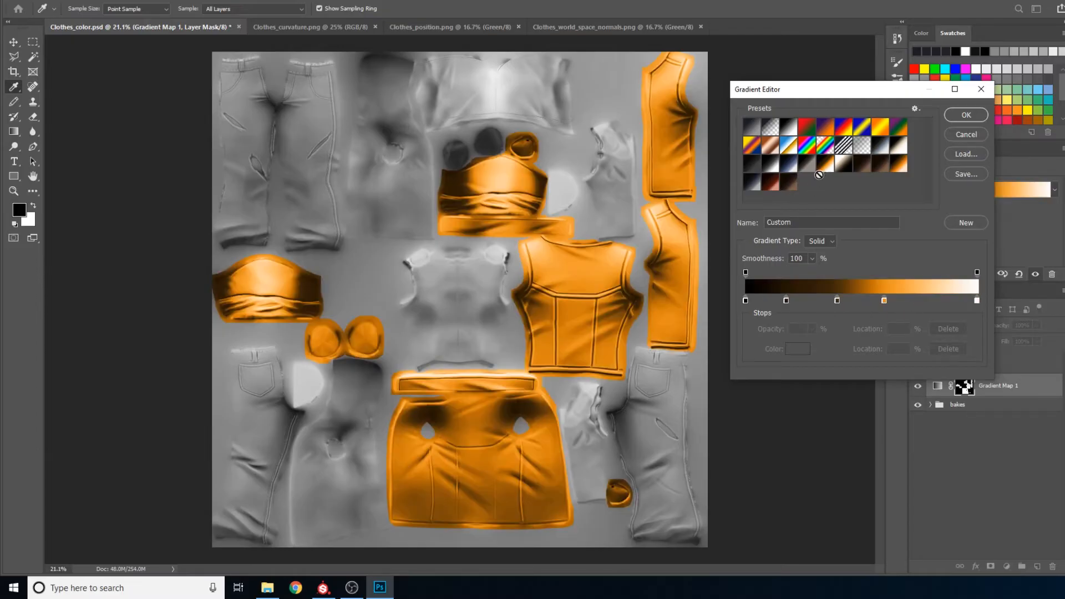
pyautogui.click(882, 168)
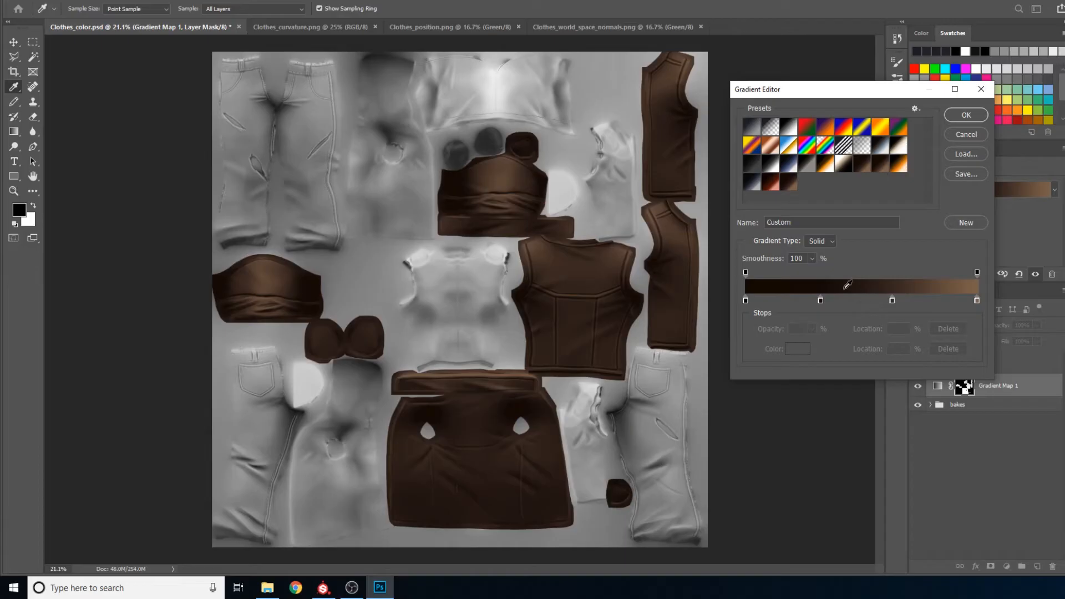
pyautogui.click(787, 167)
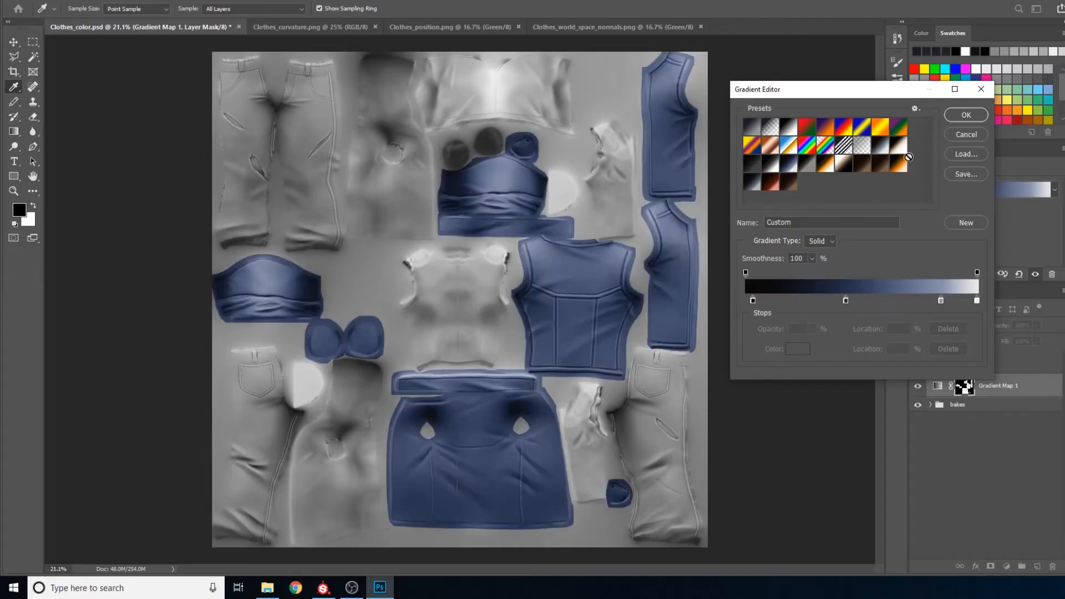
pyautogui.click(775, 187)
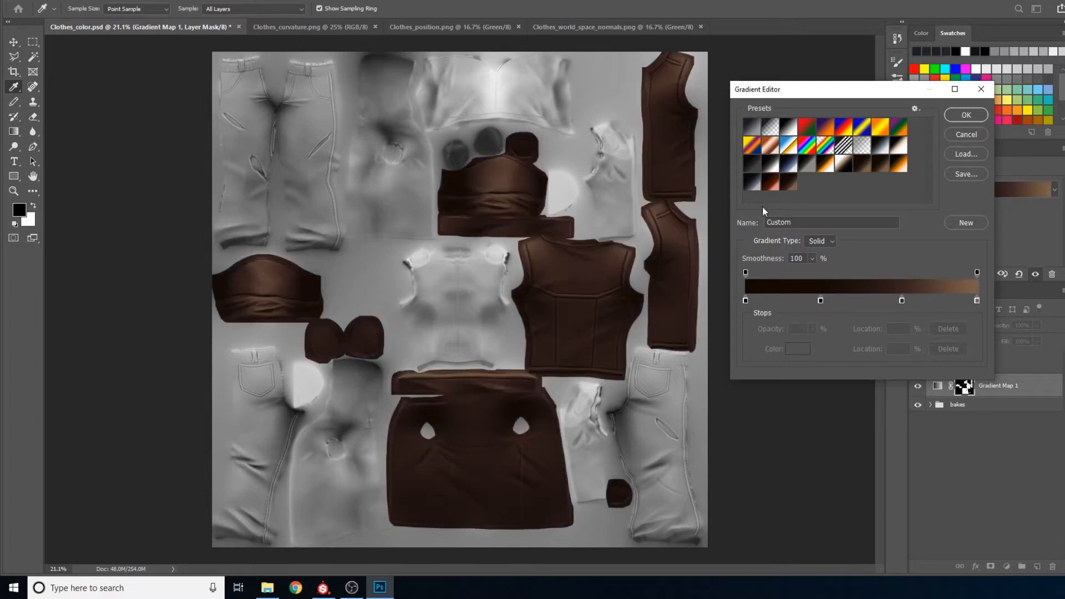
pyautogui.click(756, 188)
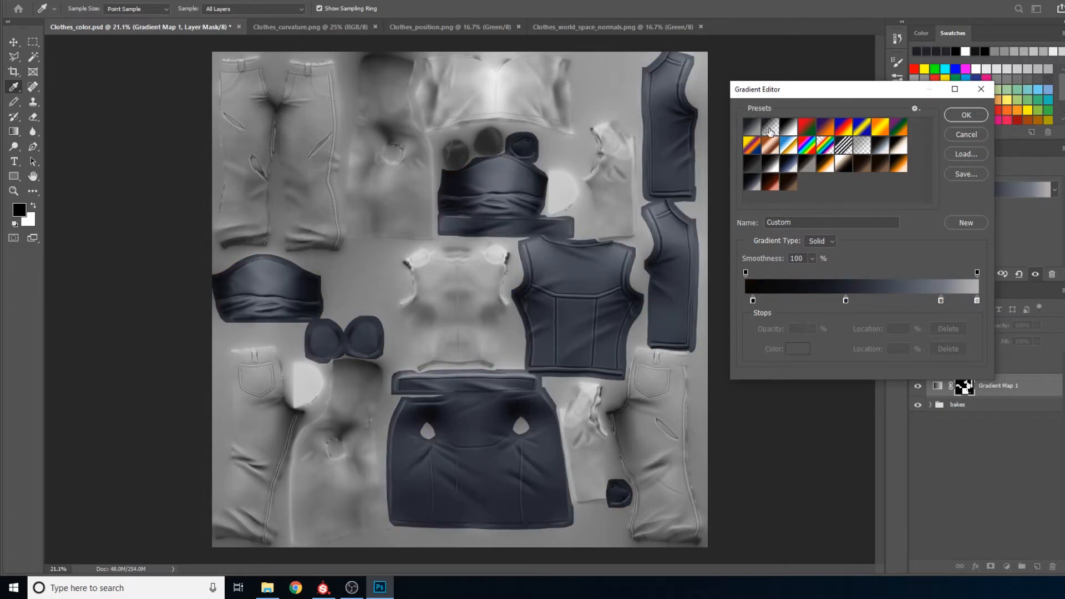
# - Choose the Black, White preset and add a middle colour stop at location 48%, opening its colour for editing
pyautogui.click(790, 132)
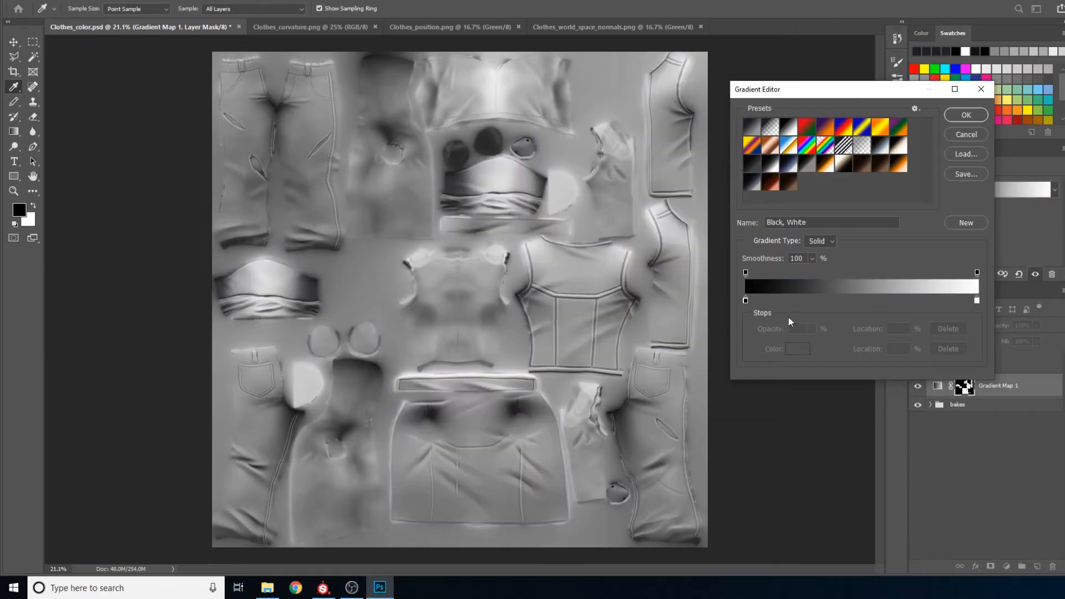
pyautogui.click(860, 300)
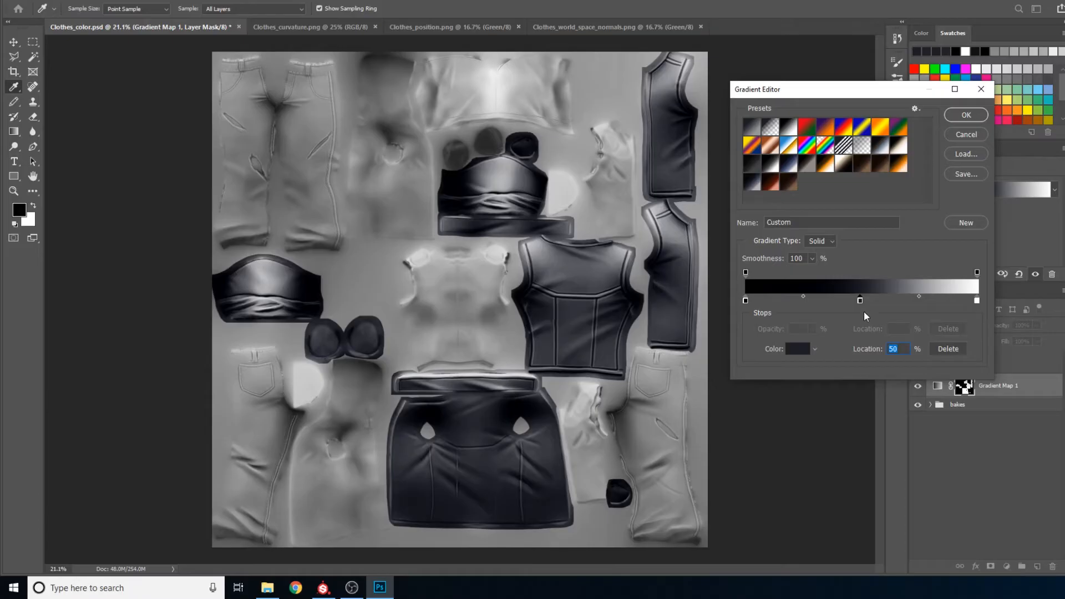
pyautogui.moveTo(859, 301); pyautogui.dragTo(857, 302)
pyautogui.click(798, 348)
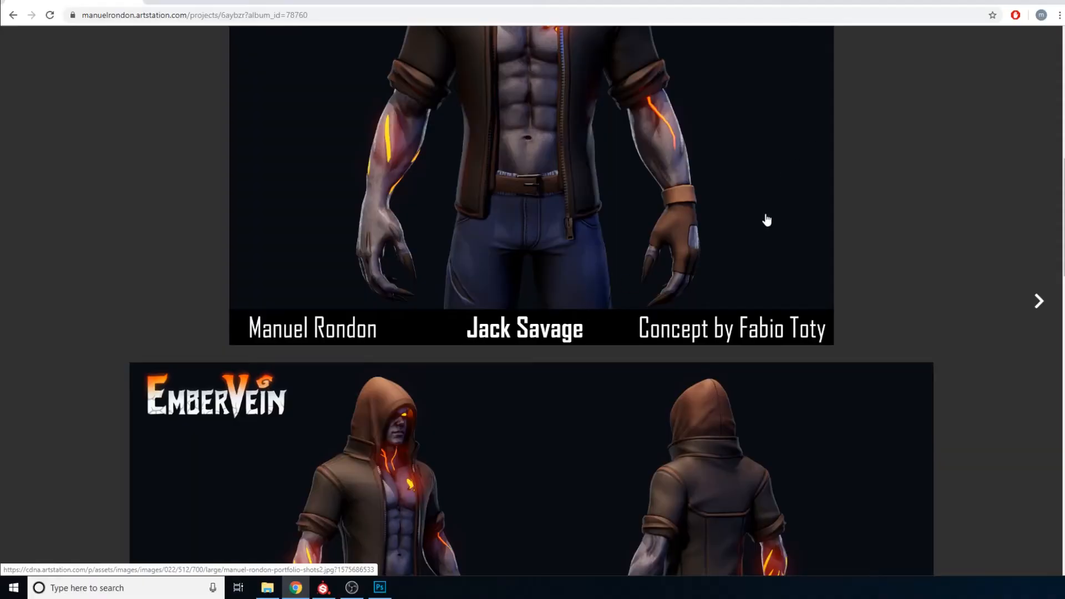
# - Examine the clothing colours on the EmberVein character renders in the browser, and return to Photoshop
pyautogui.scroll(-6, 665, 364)
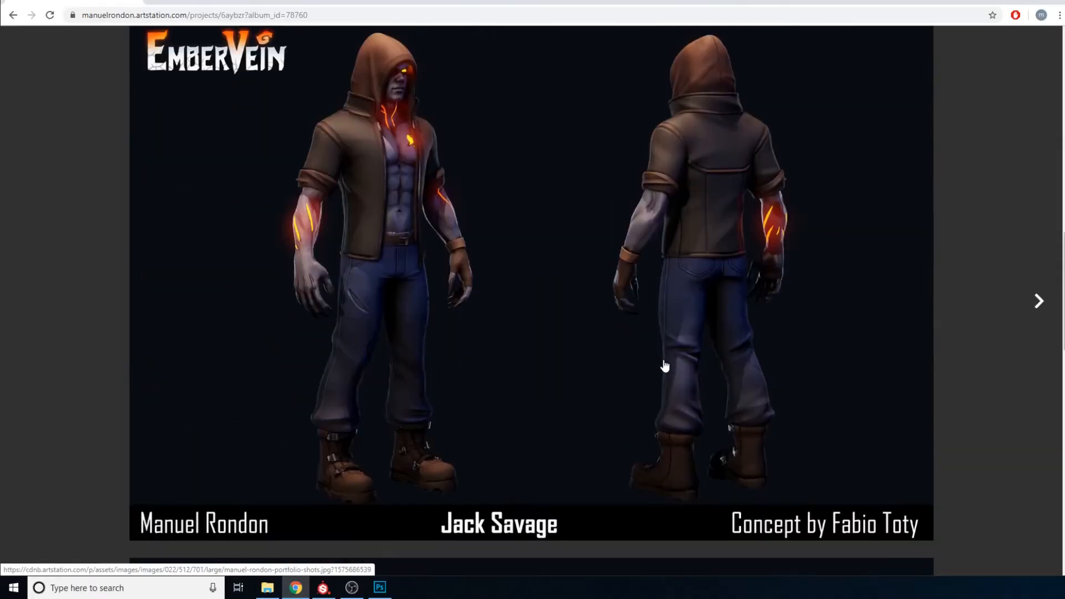
pyautogui.scroll(5, 658, 404)
pyautogui.scroll(-2, 657, 374)
pyautogui.scroll(5, 662, 365)
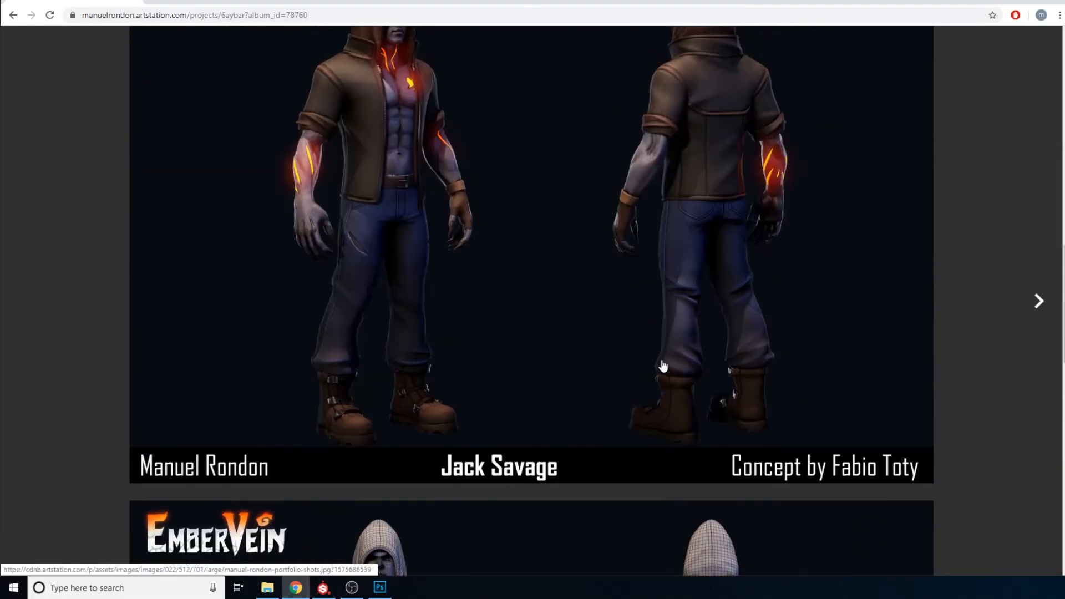
pyautogui.scroll(2, 472, 238)
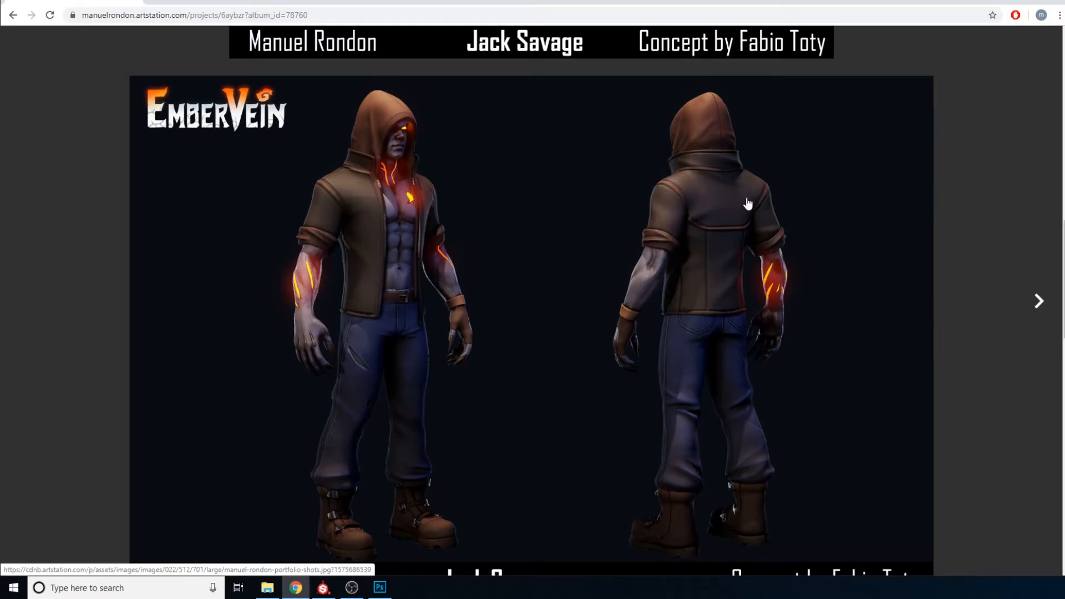
pyautogui.click(382, 590)
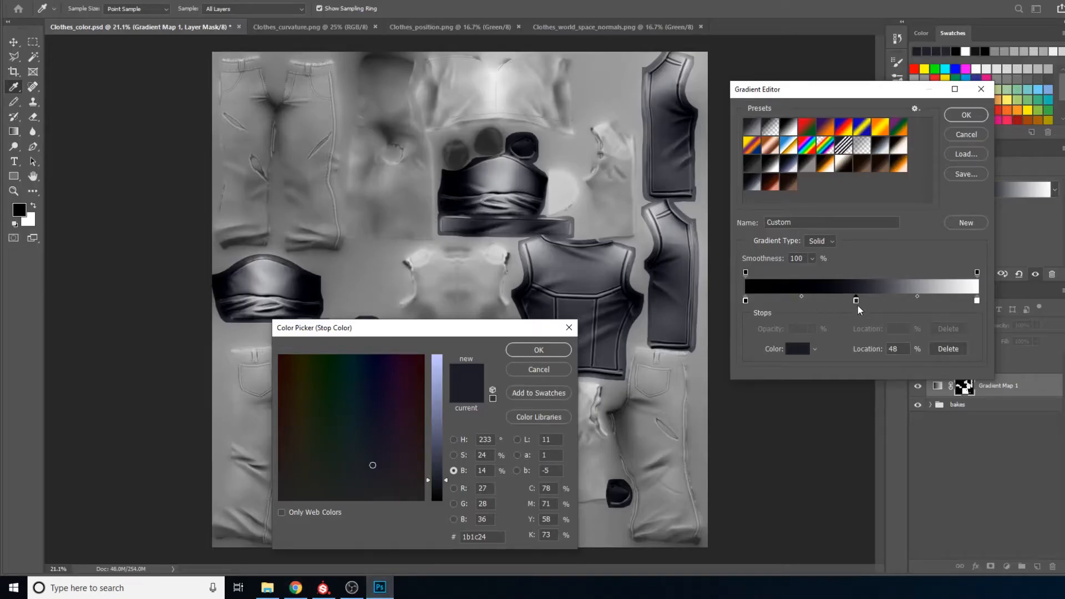
# - Change the middle stop's colour to a saturated green with hue 109° and saturation 85%
pyautogui.click(453, 439)
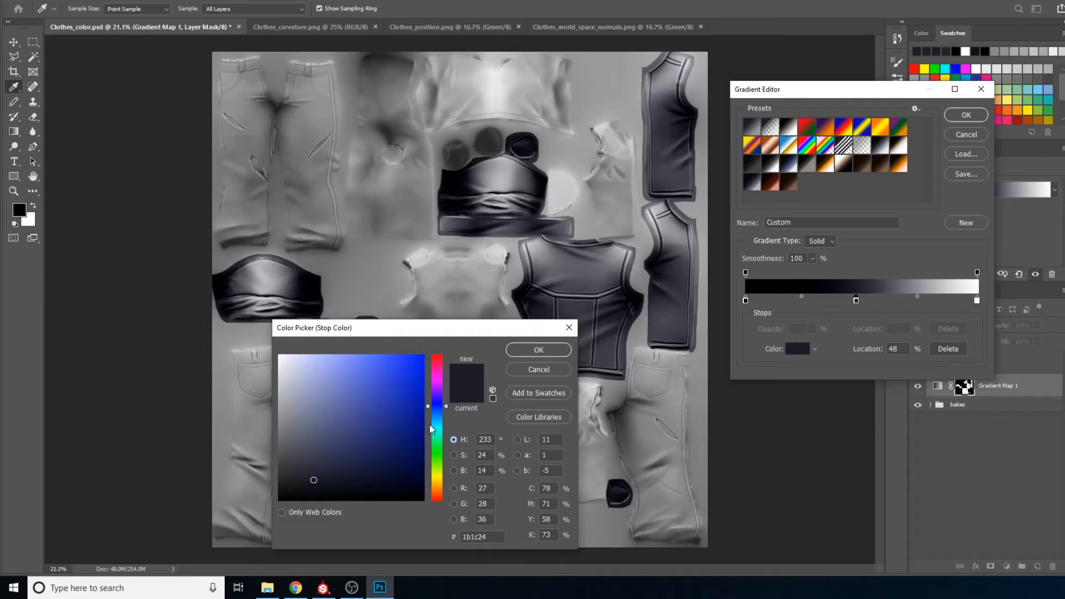
pyautogui.click(443, 436)
pyautogui.moveTo(442, 437); pyautogui.dragTo(444, 456)
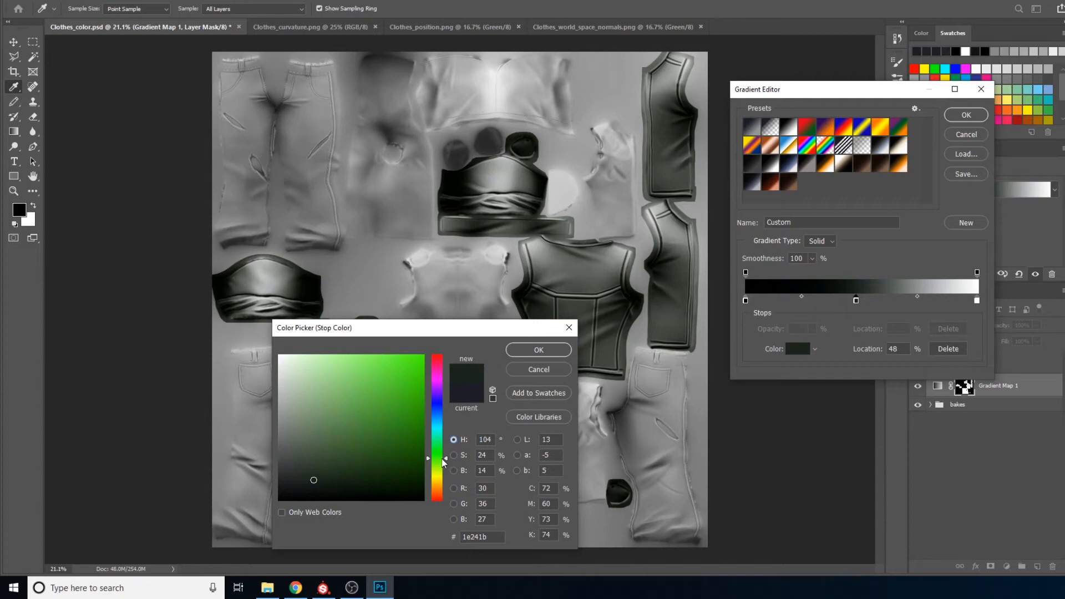
pyautogui.click(453, 455)
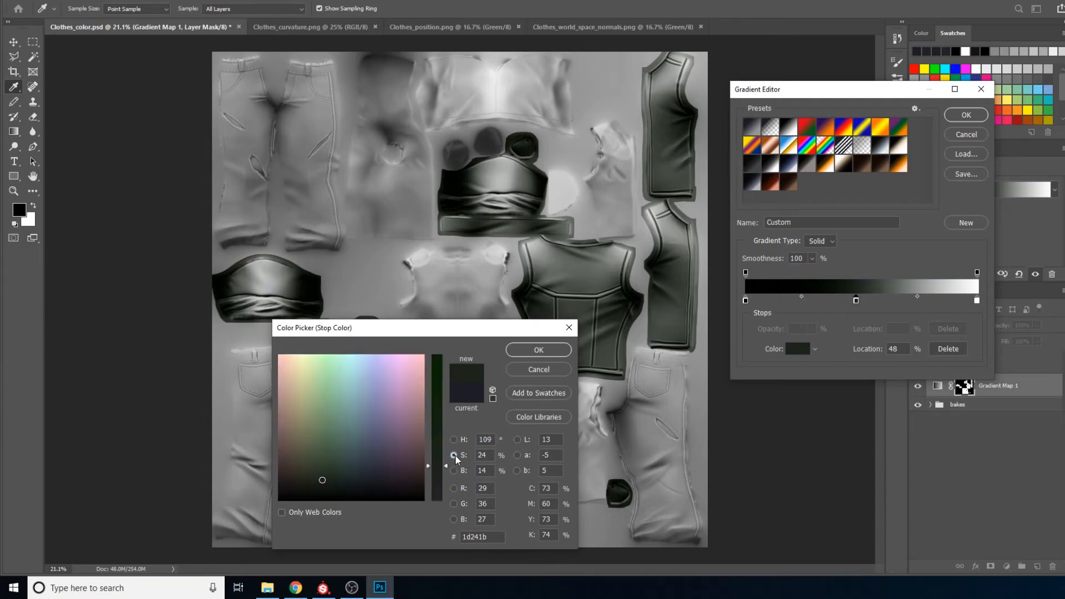
pyautogui.moveTo(439, 417); pyautogui.dragTo(439, 382)
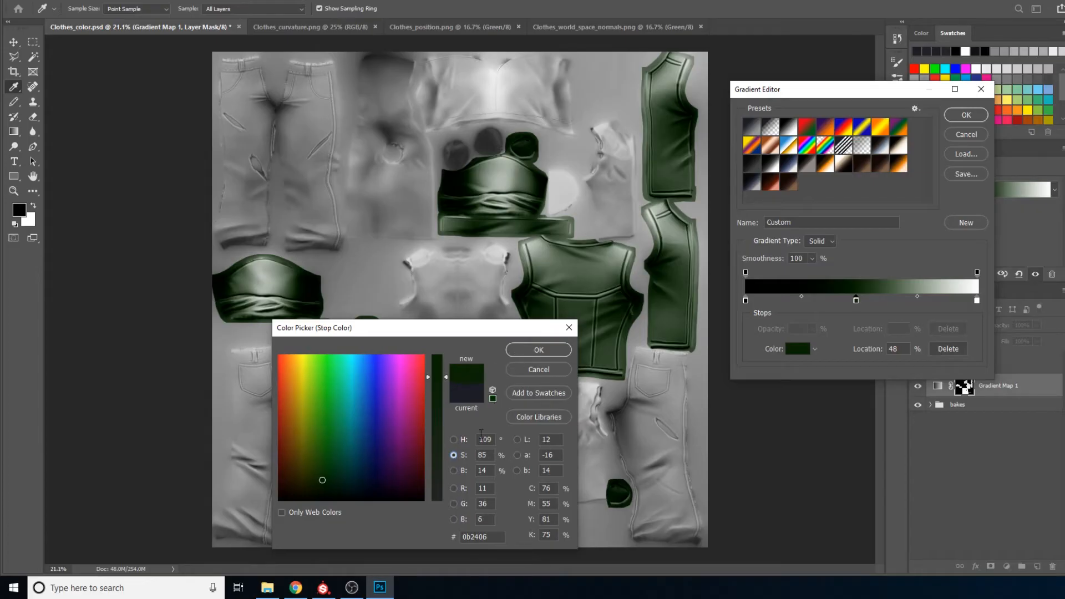
# - Lower the middle stop's brightness to 13%, shift its hue to 96° and accept the dark green
pyautogui.click(454, 469)
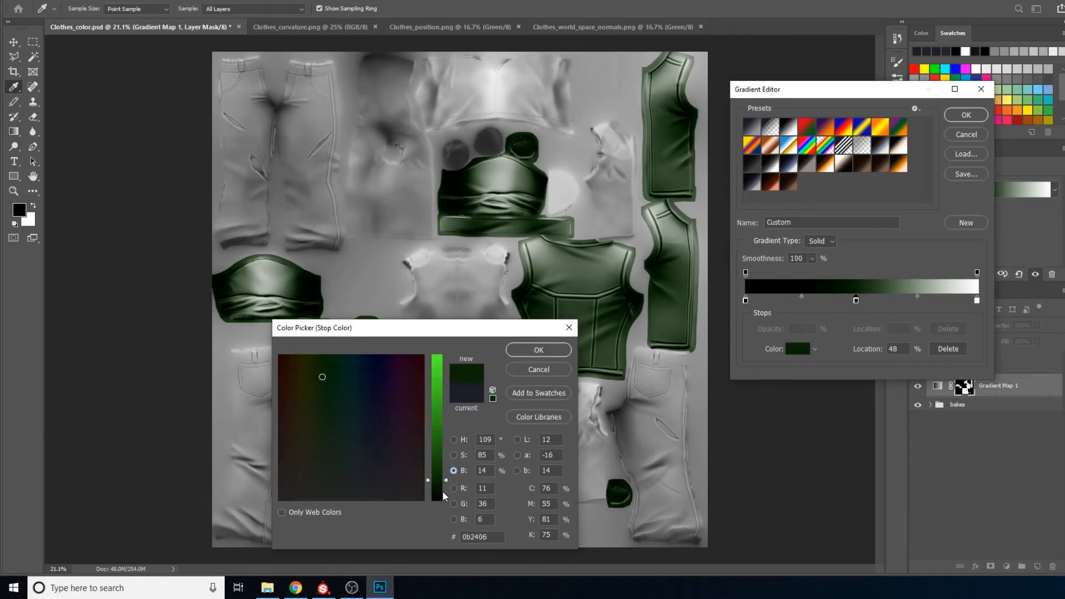
pyautogui.moveTo(436, 470)
pyautogui.mouseDown()
pyautogui.moveTo(447, 319)
pyautogui.moveTo(434, 524)
pyautogui.moveTo(441, 442)
pyautogui.moveTo(441, 480)
pyautogui.mouseUp()
pyautogui.click(453, 455)
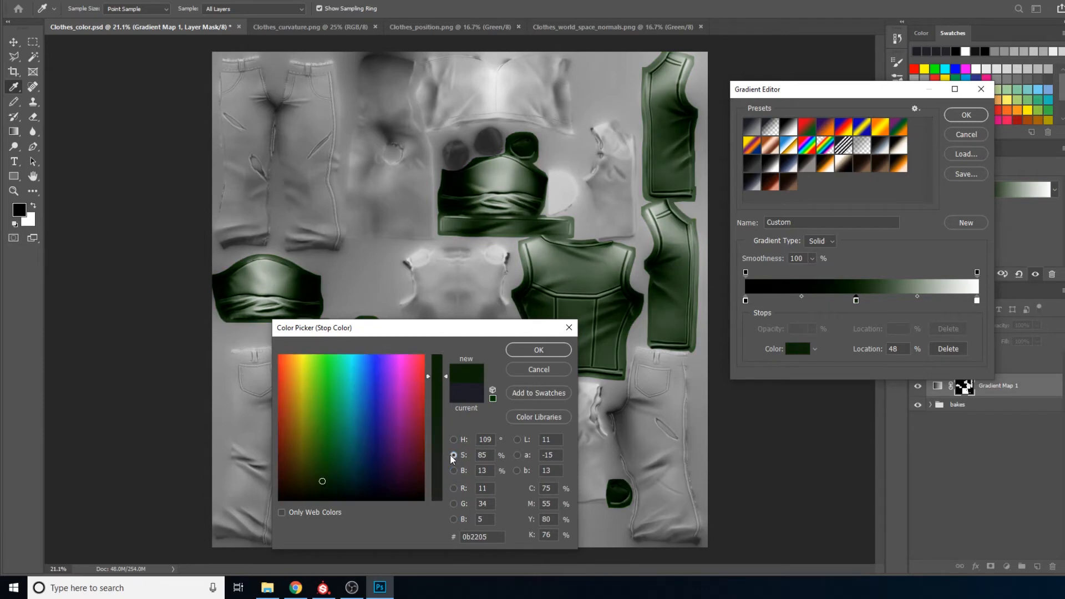
pyautogui.click(453, 439)
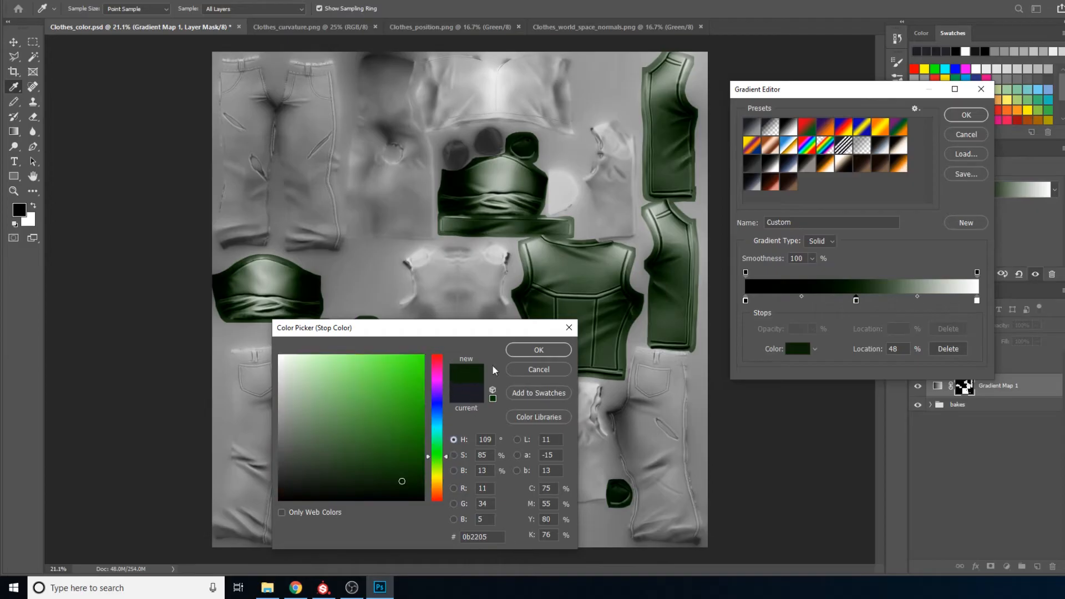
pyautogui.moveTo(438, 413); pyautogui.dragTo(439, 461)
pyautogui.click(539, 350)
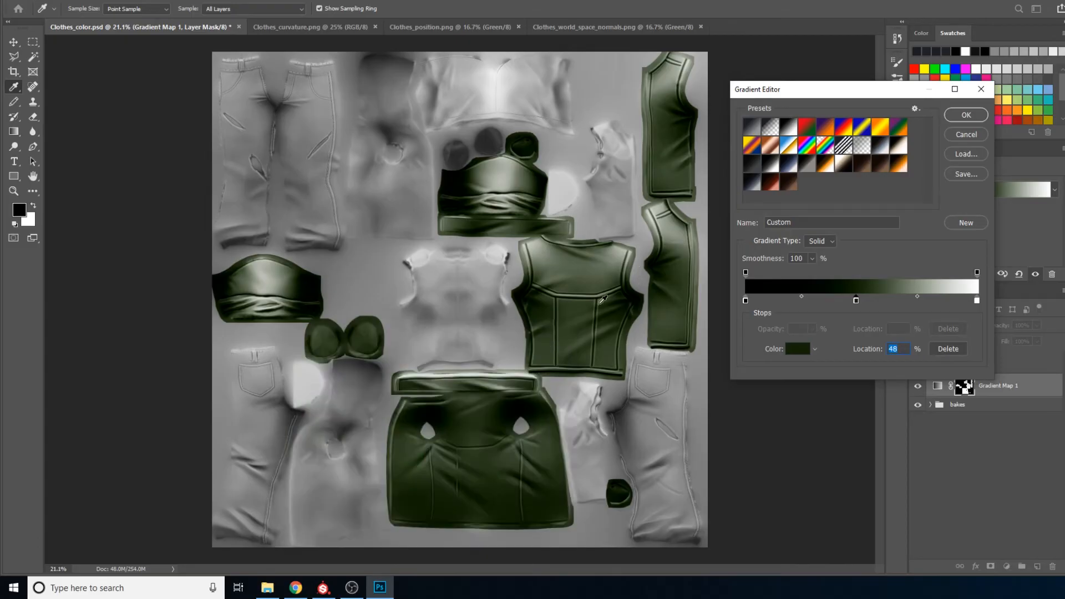
# - Check the colour values of the gradient's white end stop and its dark green middle stop
pyautogui.click(976, 300)
pyautogui.click(796, 350)
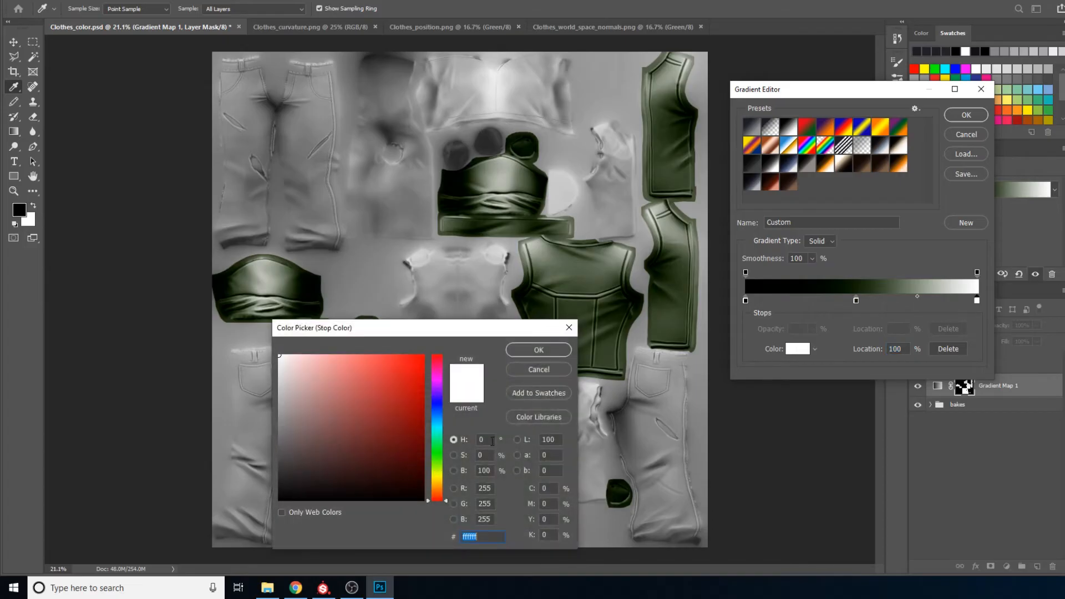
pyautogui.click(538, 350)
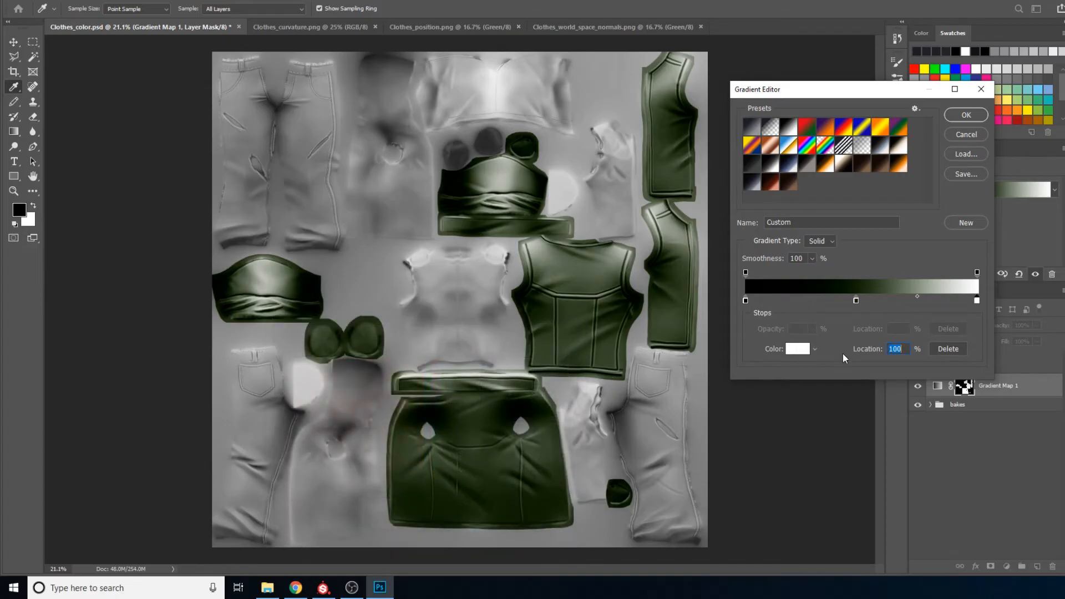
pyautogui.click(856, 301)
pyautogui.click(805, 350)
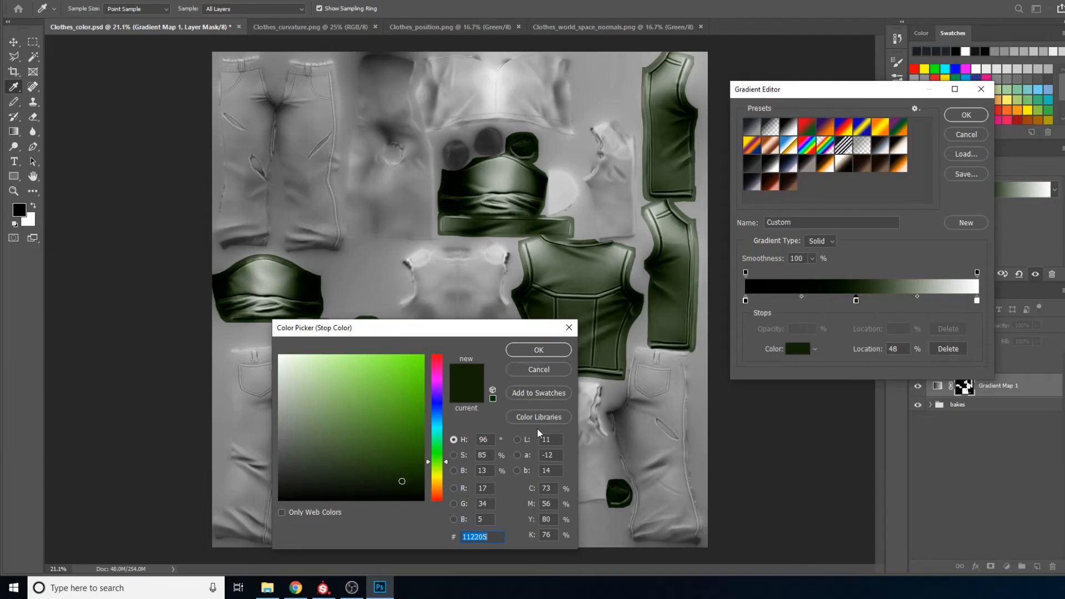
pyautogui.click(538, 350)
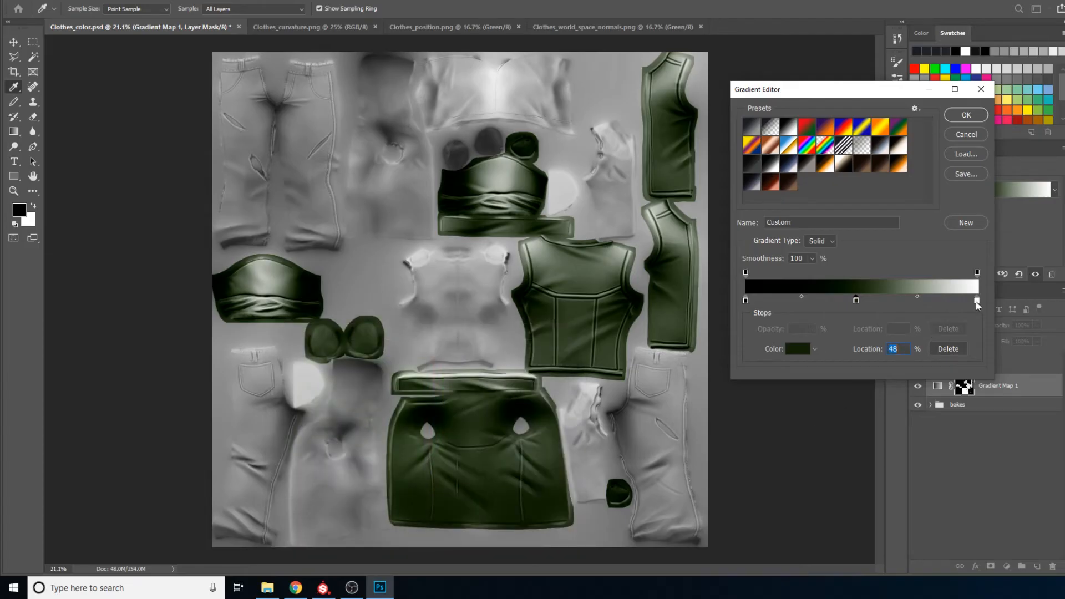
# - Set the hue of the gradient's white end stop to 96°
pyautogui.click(977, 300)
pyautogui.click(797, 349)
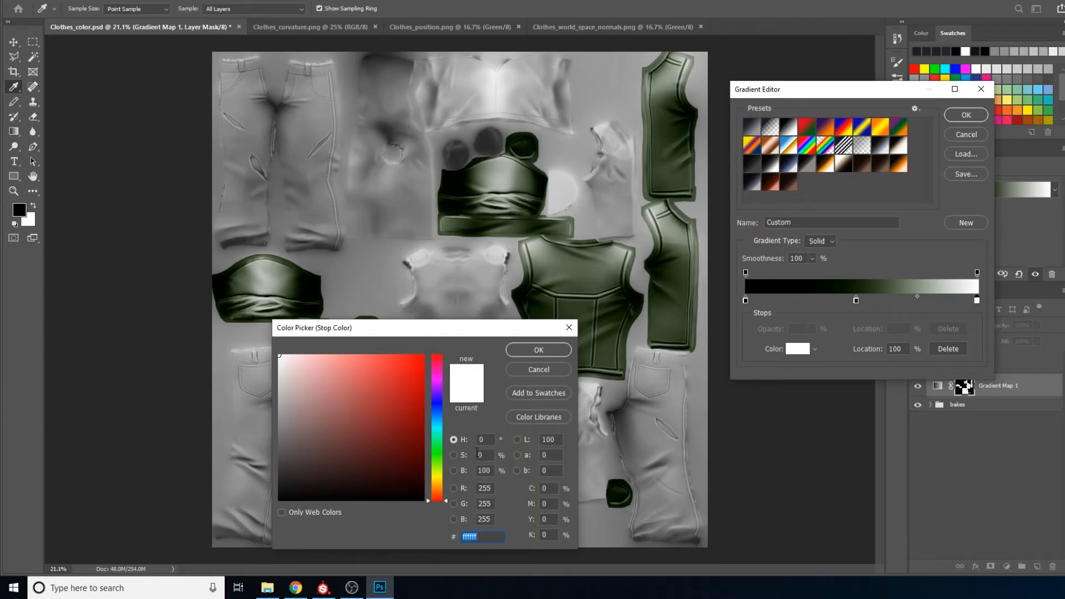
pyautogui.write('95')
pyautogui.press('Return')
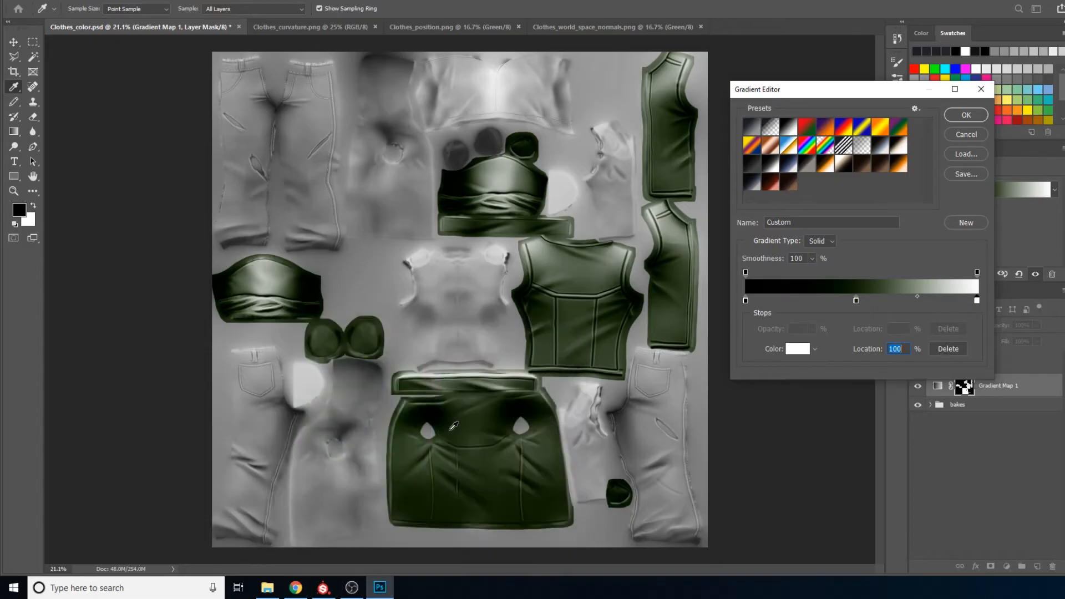
# - Tint the end stop pale green by raising its saturation to 11% (eeffe3), and accept the colour
pyautogui.click(797, 348)
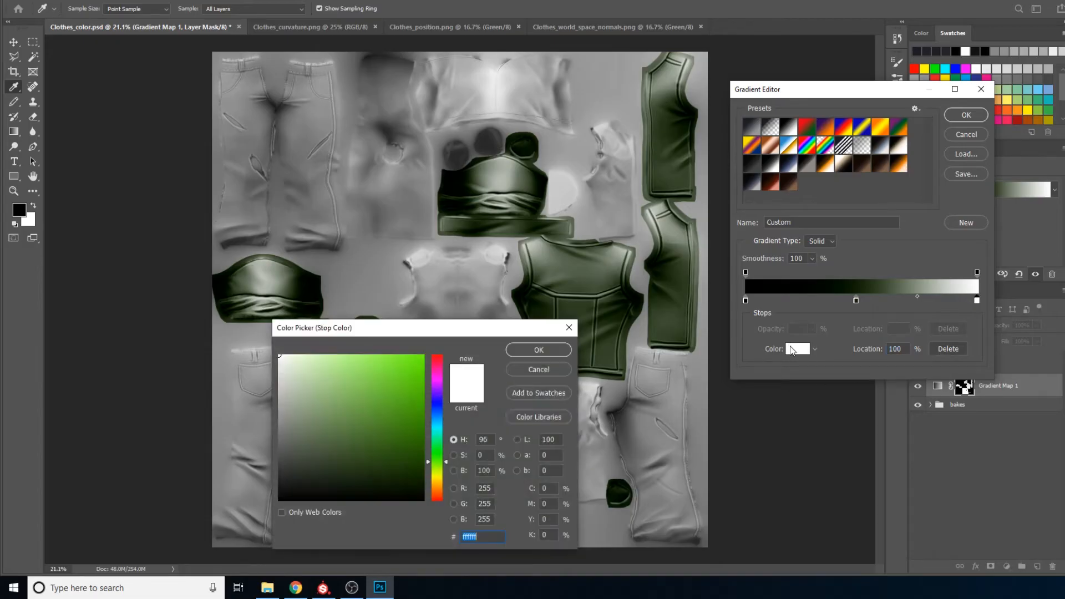
pyautogui.click(453, 455)
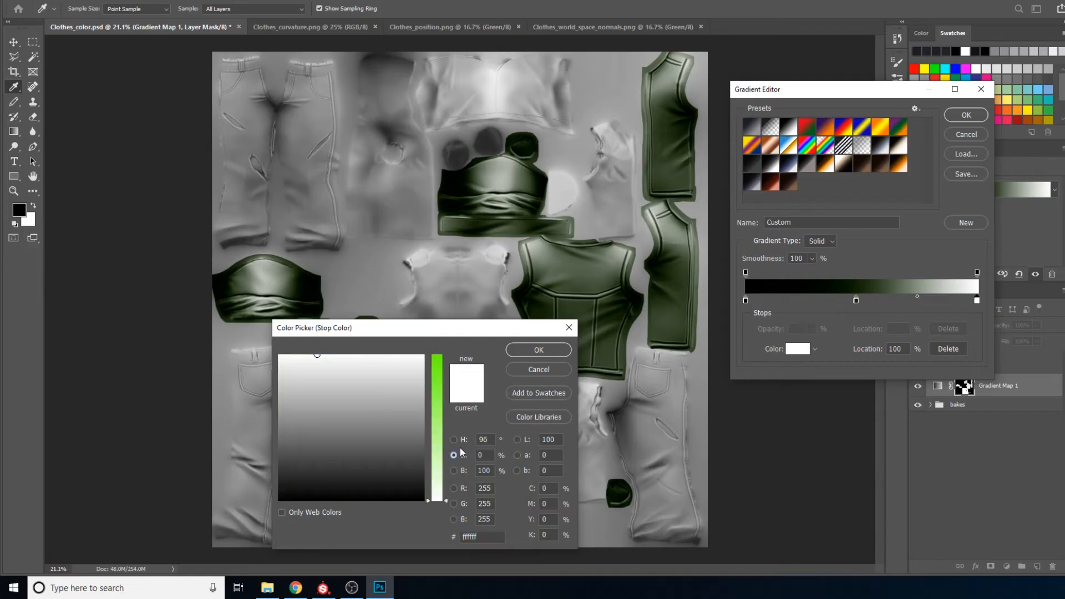
pyautogui.moveTo(441, 505)
pyautogui.mouseDown()
pyautogui.moveTo(438, 484)
pyautogui.moveTo(447, 514)
pyautogui.mouseUp()
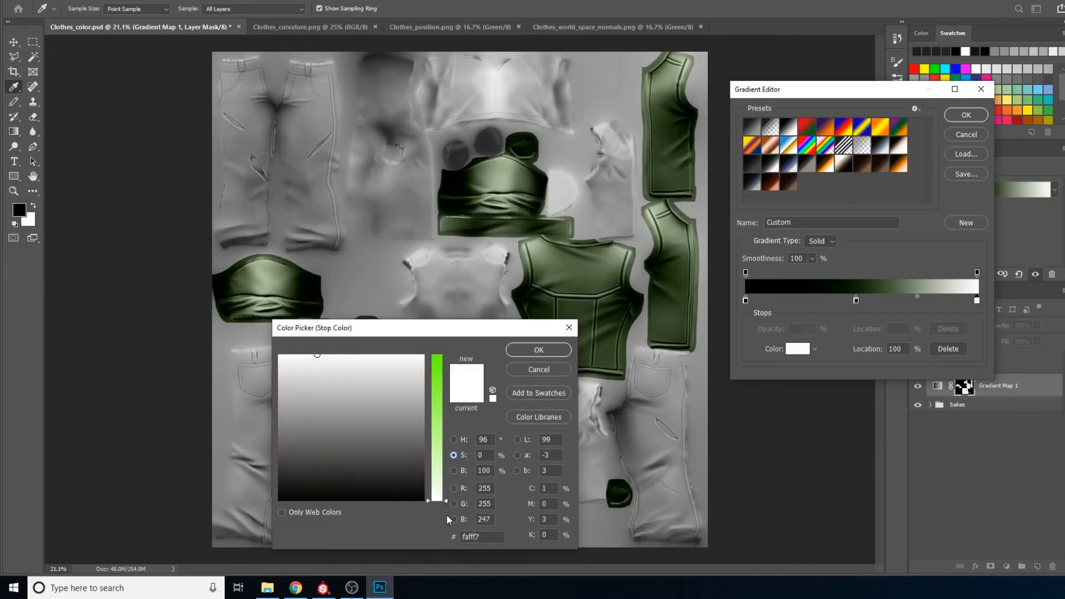
pyautogui.click(438, 488)
pyautogui.moveTo(438, 491)
pyautogui.mouseDown()
pyautogui.moveTo(434, 480)
pyautogui.moveTo(438, 488)
pyautogui.mouseUp()
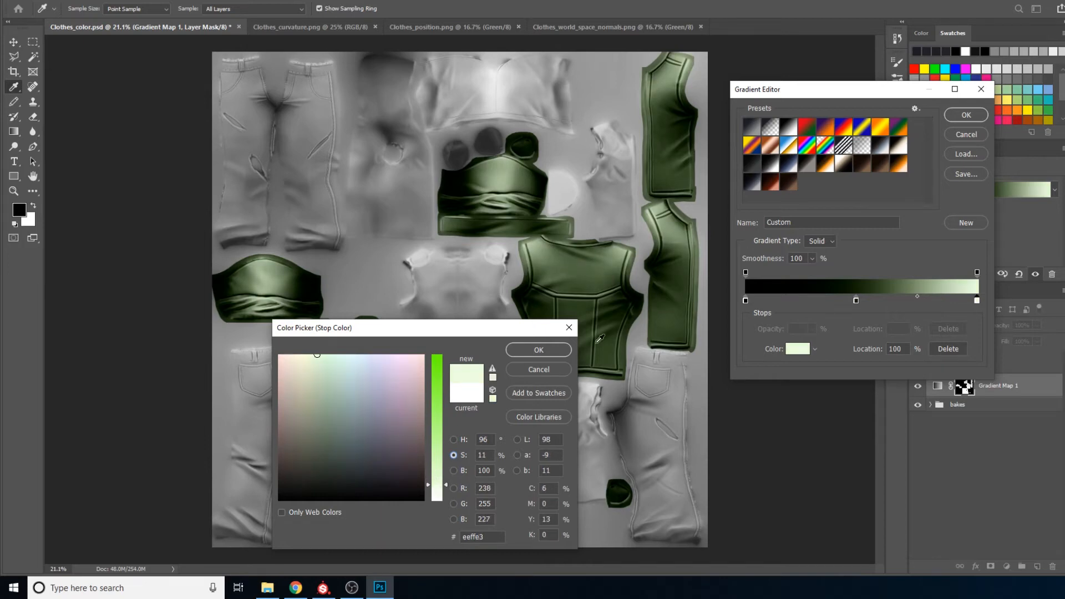
pyautogui.click(560, 350)
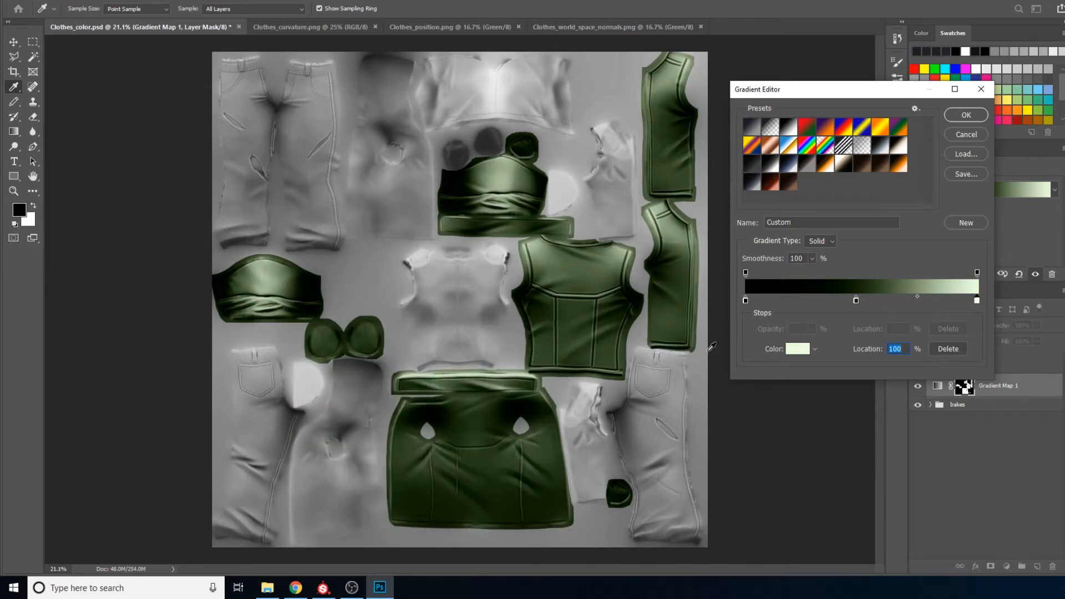
# - Set the gradient's black start stop to 4% brightness and 96° hue, and accept the near-black green
pyautogui.click(745, 300)
pyautogui.click(799, 349)
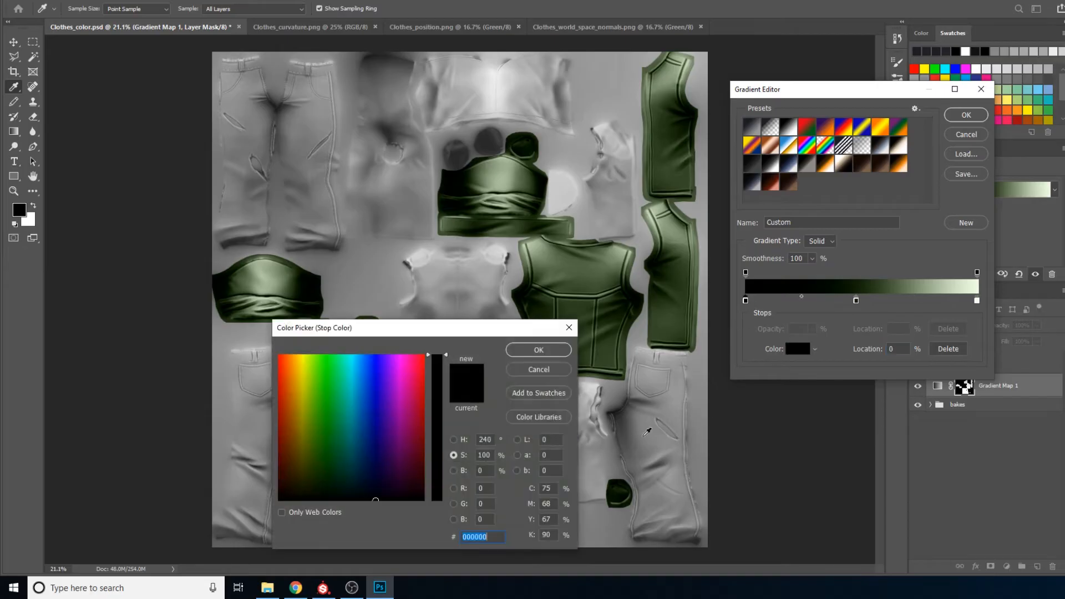
pyautogui.click(453, 471)
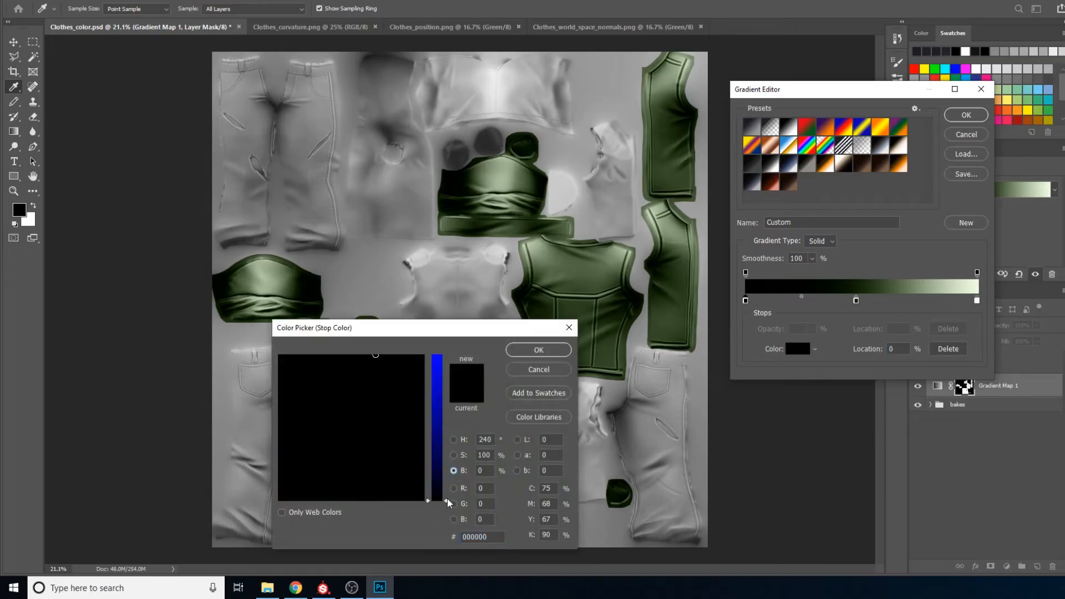
pyautogui.moveTo(447, 498); pyautogui.dragTo(444, 495)
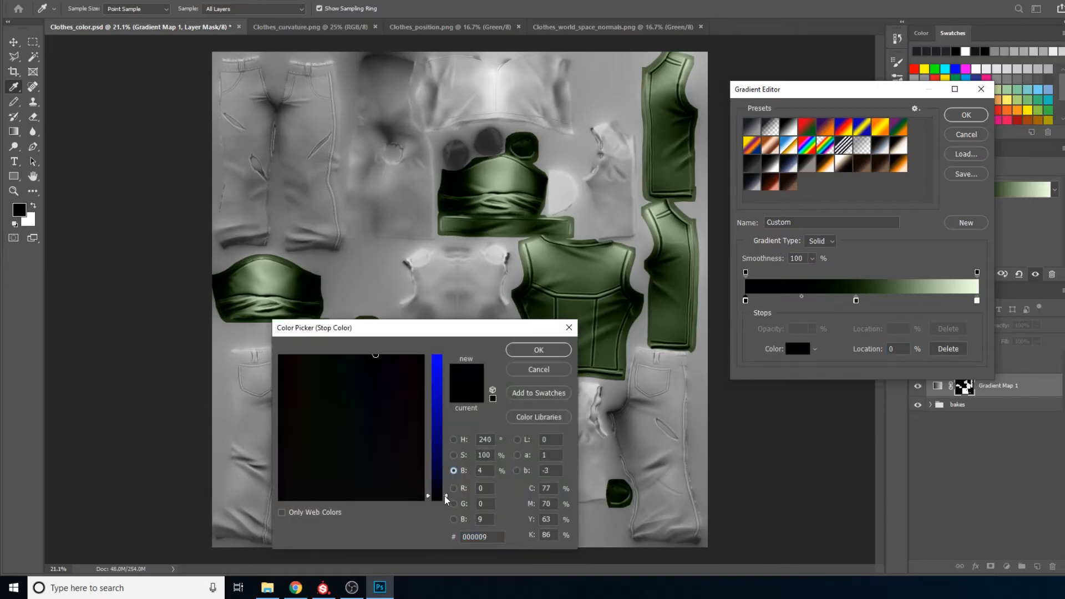
pyautogui.click(453, 439)
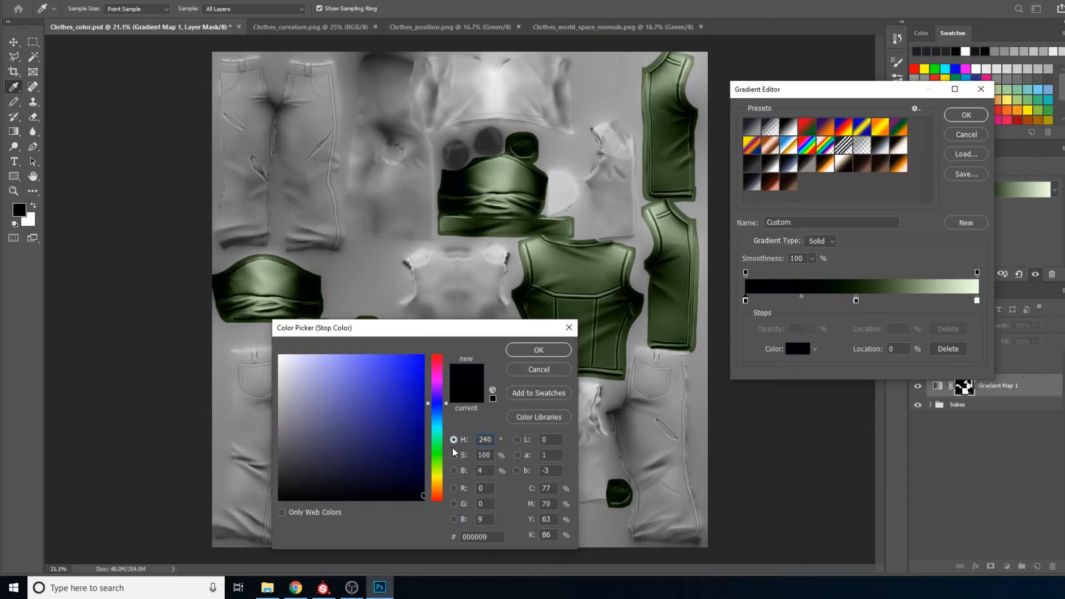
pyautogui.moveTo(488, 439); pyautogui.dragTo(442, 440)
pyautogui.write('95')
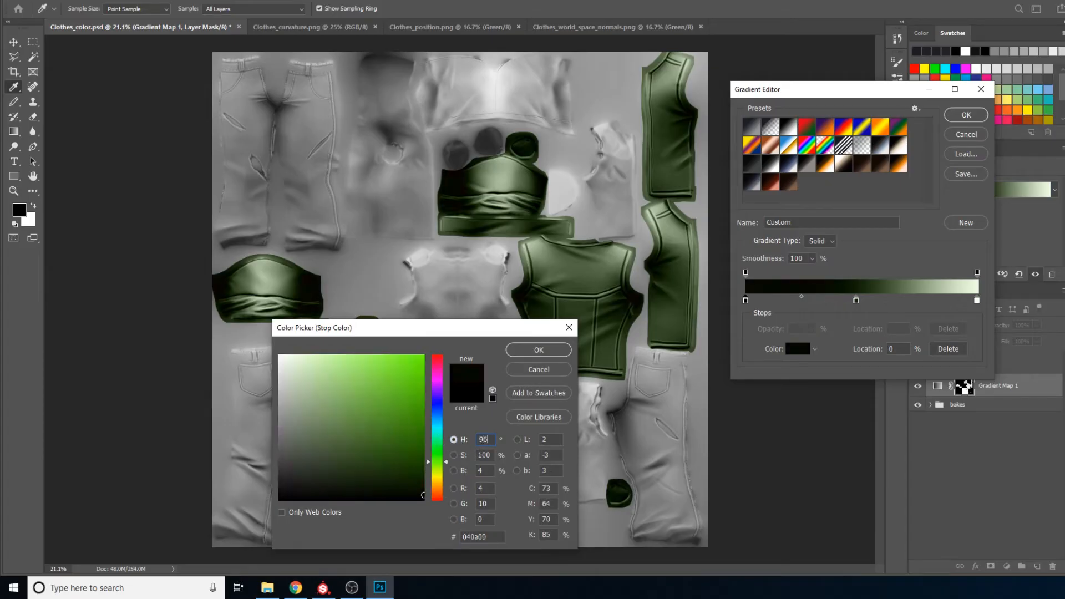
pyautogui.press('Return')
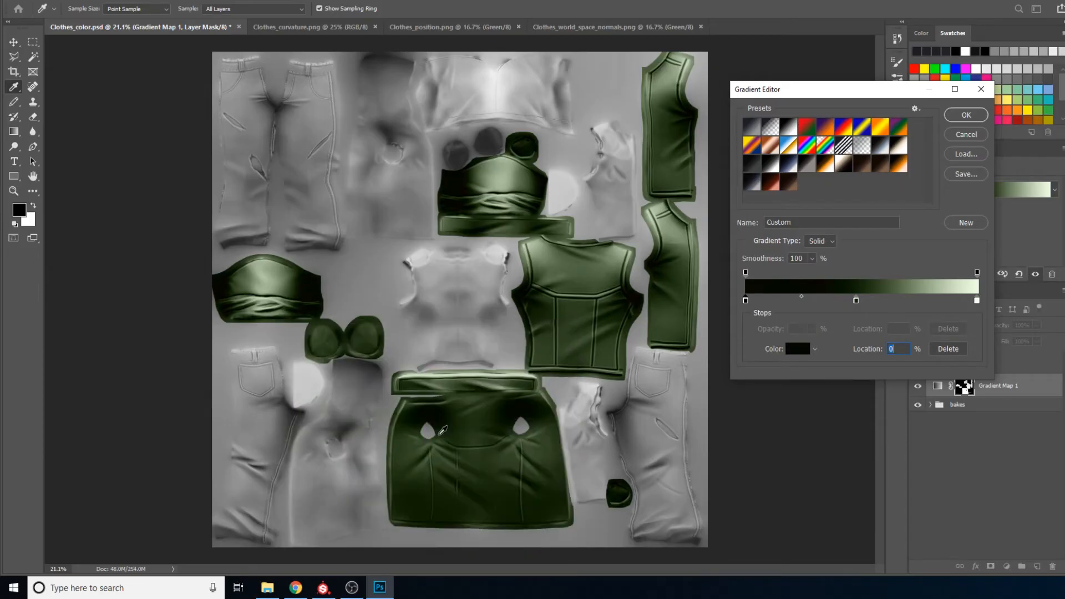
# - Set the start stop's saturation to 95% and its brightness to about 8%, and accept the colour
pyautogui.click(794, 348)
pyautogui.click(454, 455)
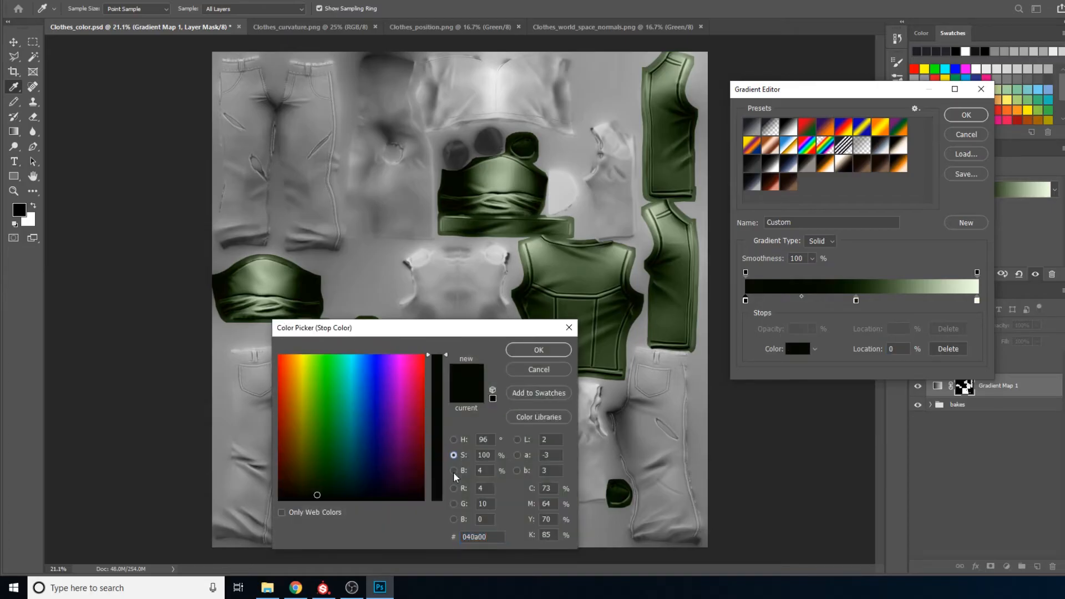
pyautogui.moveTo(439, 364); pyautogui.dragTo(440, 361)
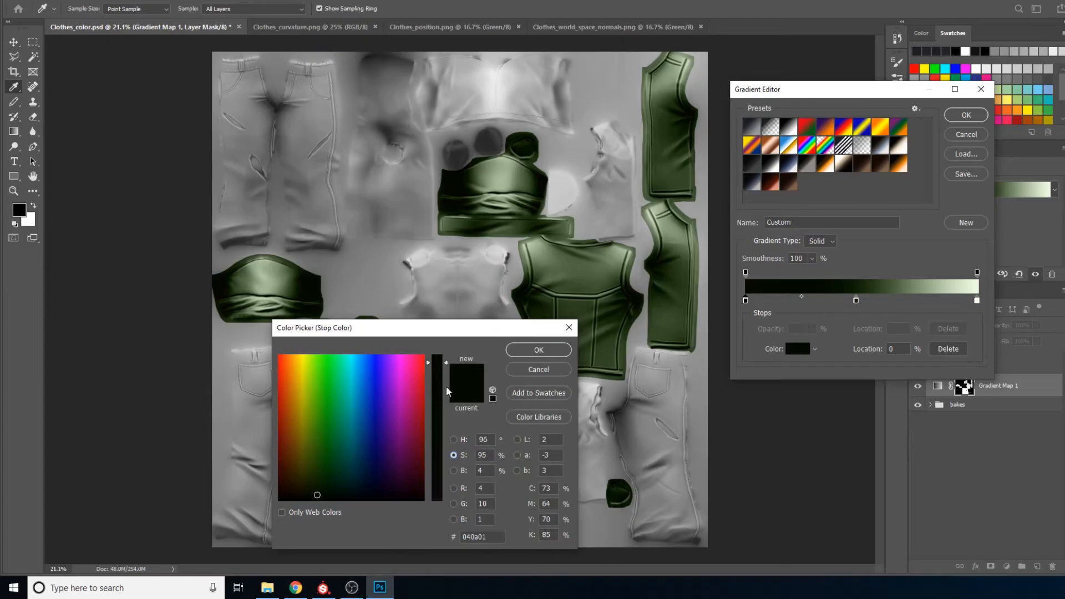
pyautogui.click(453, 470)
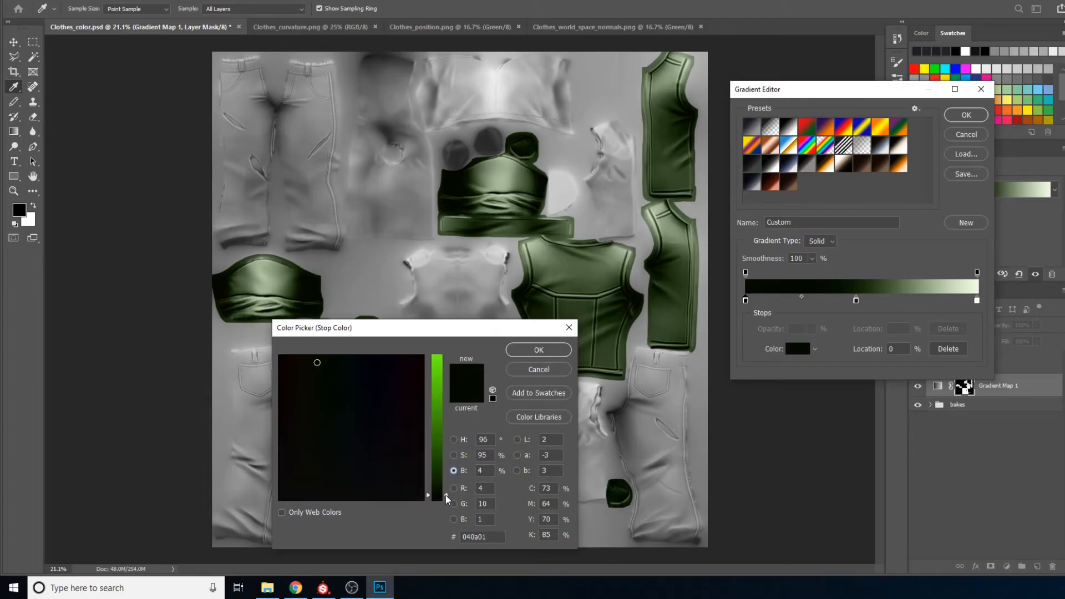
pyautogui.moveTo(445, 495); pyautogui.dragTo(447, 488)
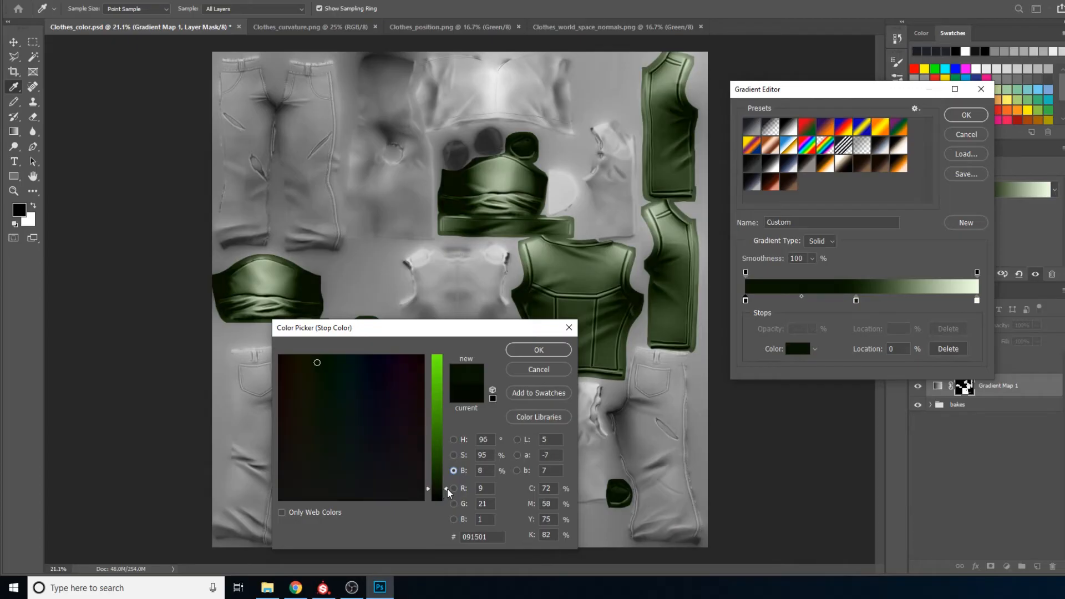
pyautogui.click(541, 350)
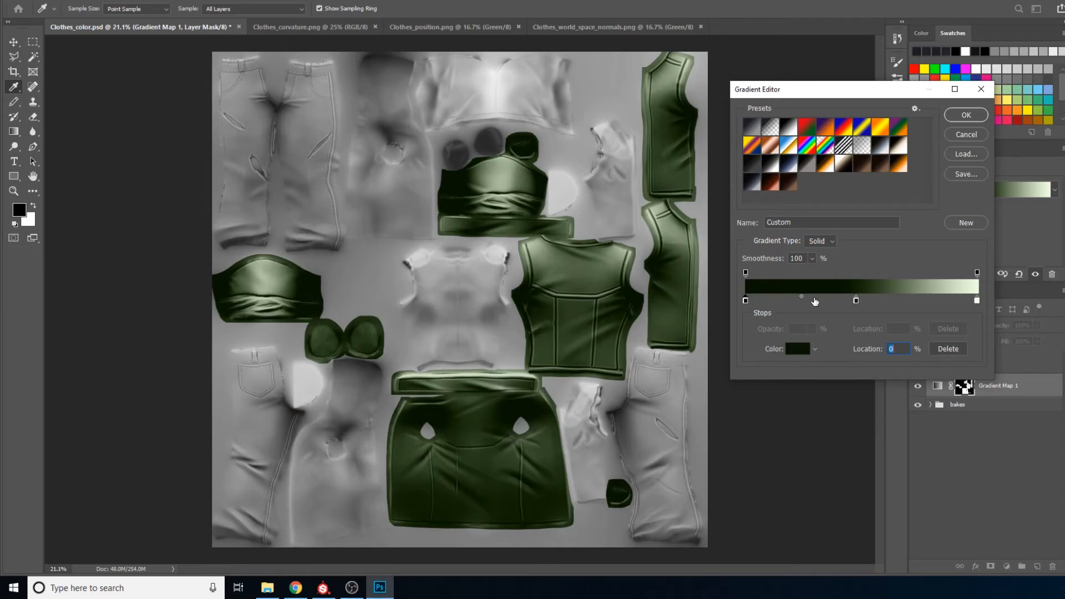
# - Add a colour stop at 74% and make it brown (6e4e28) with hue 32°, saturation 64% and brightness 43%
pyautogui.moveTo(814, 301); pyautogui.dragTo(916, 300)
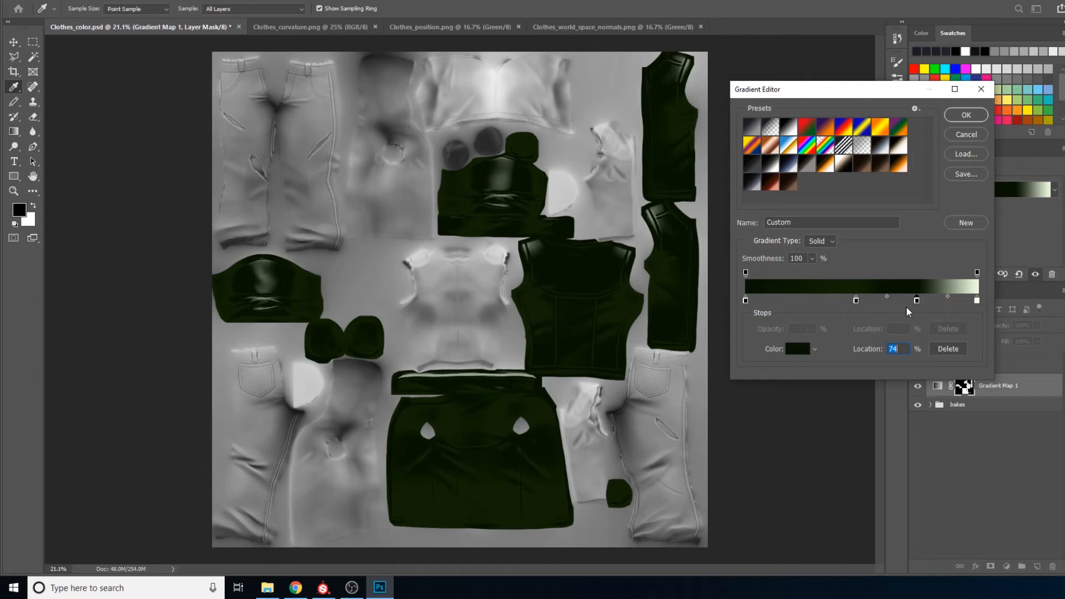
pyautogui.click(804, 348)
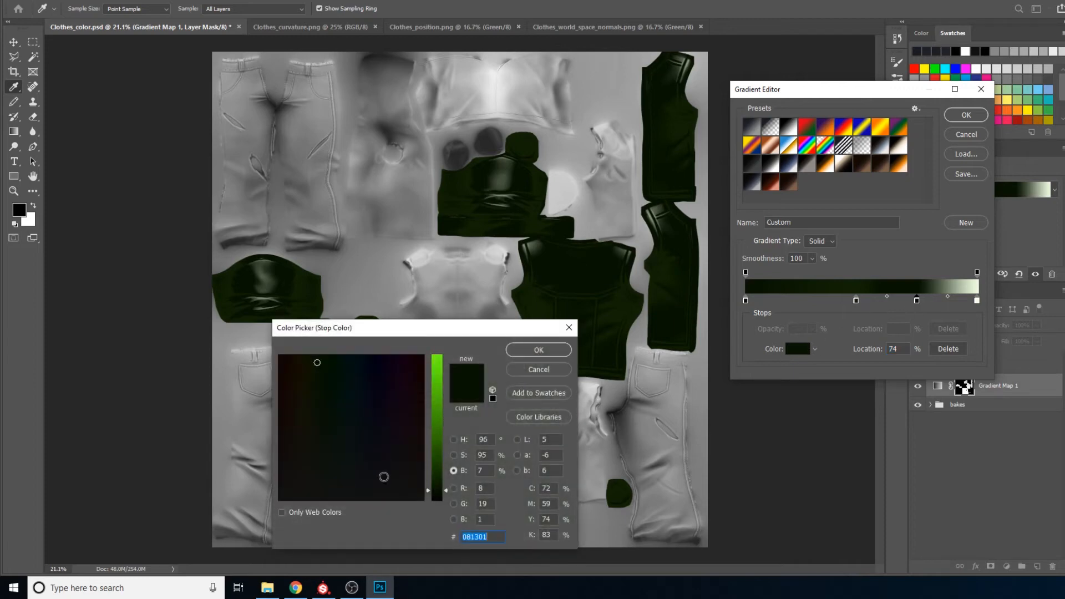
pyautogui.moveTo(436, 467); pyautogui.dragTo(437, 436)
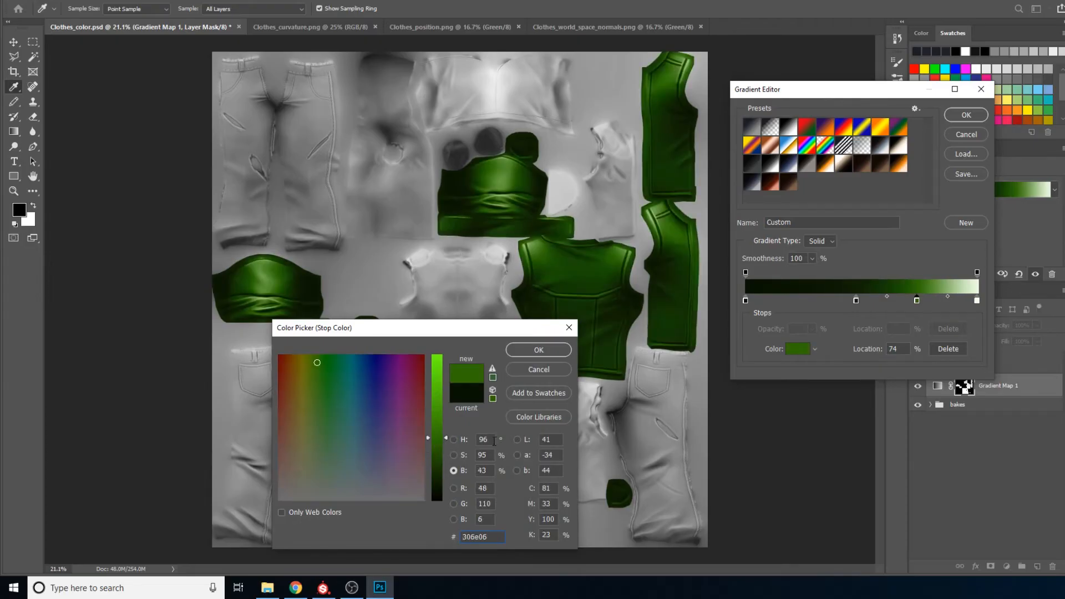
pyautogui.click(453, 455)
pyautogui.moveTo(444, 388)
pyautogui.mouseDown()
pyautogui.moveTo(435, 378)
pyautogui.moveTo(438, 418)
pyautogui.moveTo(438, 375)
pyautogui.moveTo(437, 407)
pyautogui.mouseUp()
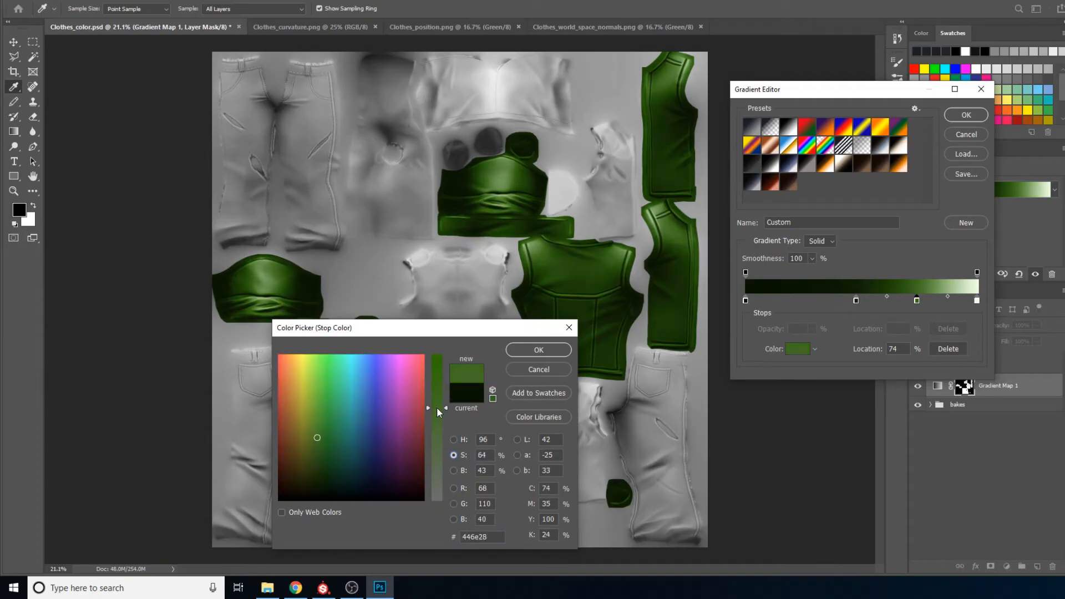
pyautogui.click(453, 439)
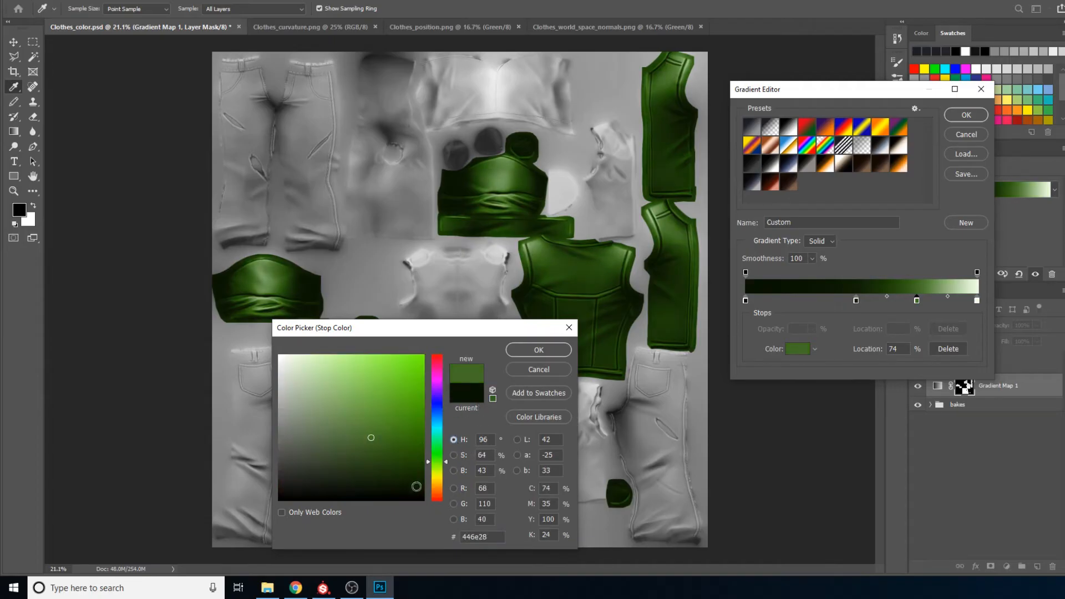
pyautogui.moveTo(433, 477); pyautogui.dragTo(431, 472)
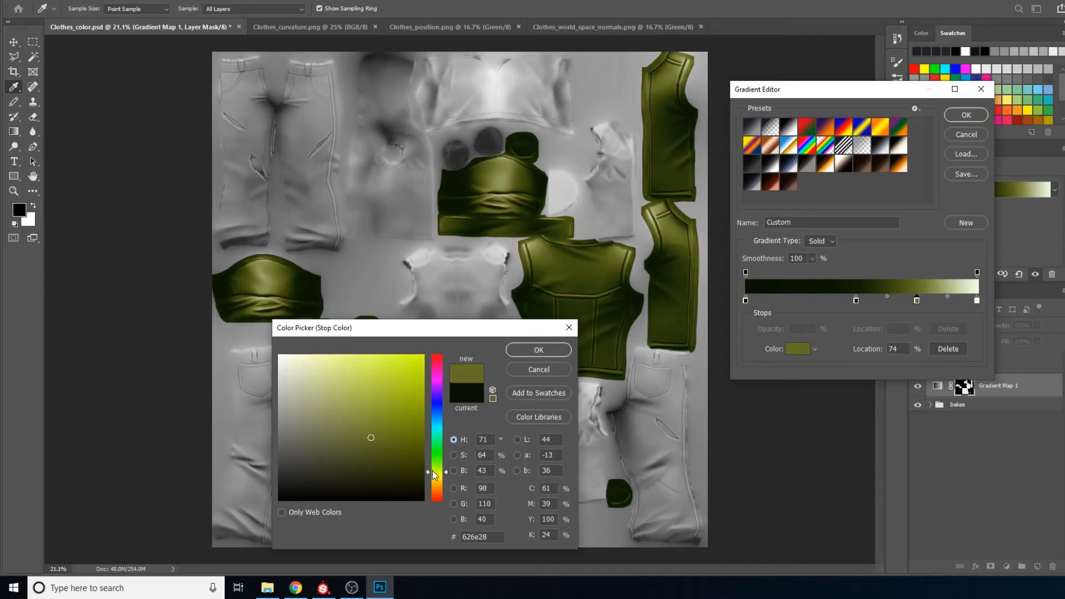
pyautogui.moveTo(438, 478); pyautogui.dragTo(437, 492)
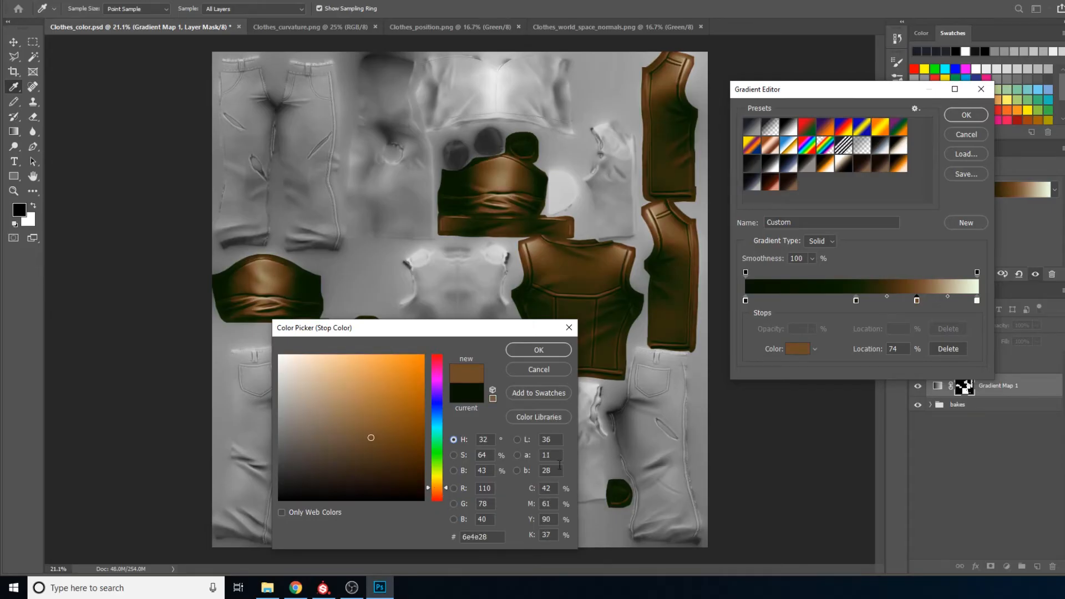
pyautogui.click(856, 301)
pyautogui.click(552, 350)
# - Try different stop positions, placing the dark green stop at about 43% and the brown stop at 70%
pyautogui.moveTo(856, 301); pyautogui.dragTo(860, 301)
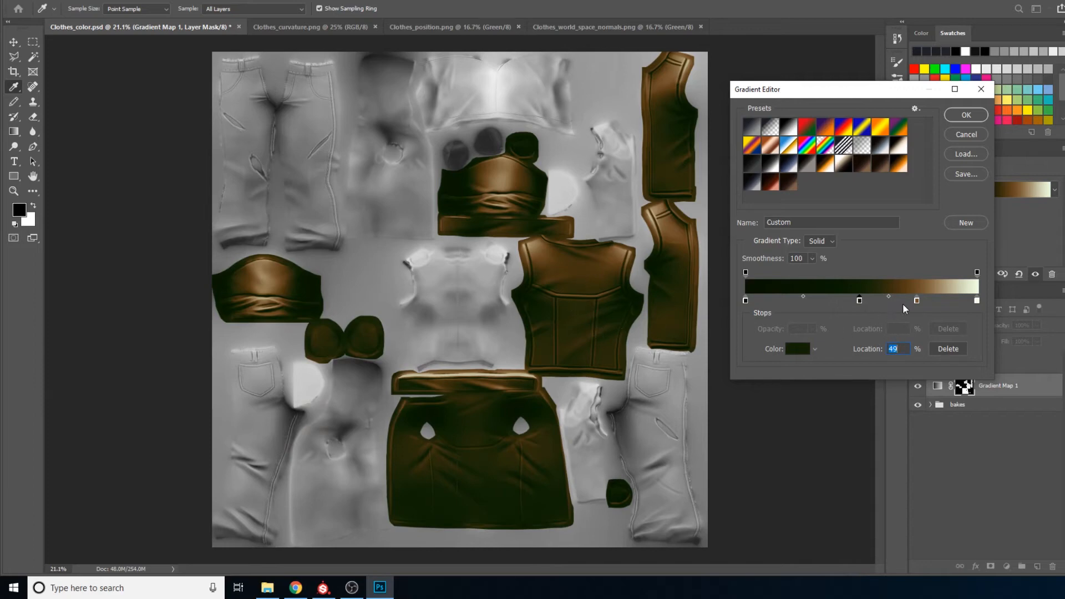
pyautogui.moveTo(917, 301)
pyautogui.mouseDown()
pyautogui.moveTo(837, 301)
pyautogui.moveTo(907, 301)
pyautogui.mouseUp()
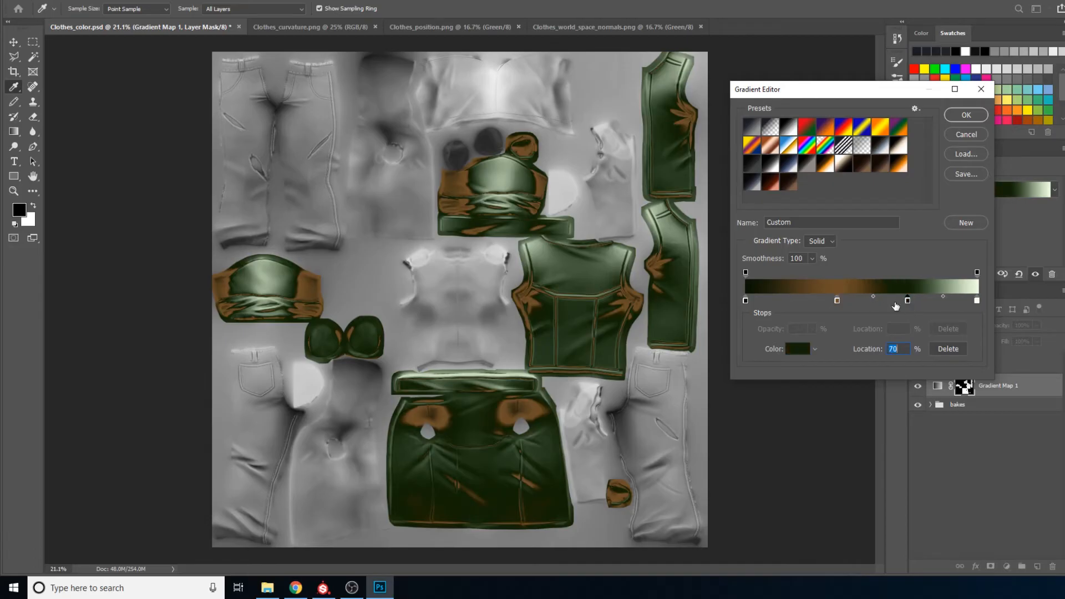
pyautogui.moveTo(839, 301); pyautogui.dragTo(912, 300)
pyautogui.moveTo(827, 301); pyautogui.dragTo(844, 304)
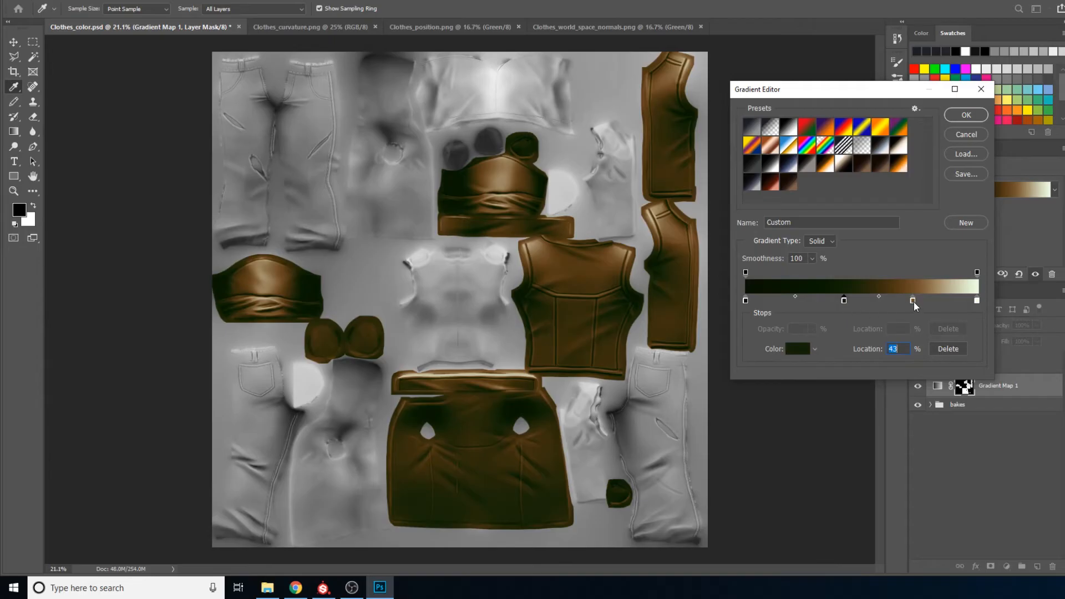
pyautogui.moveTo(912, 301); pyautogui.dragTo(900, 301)
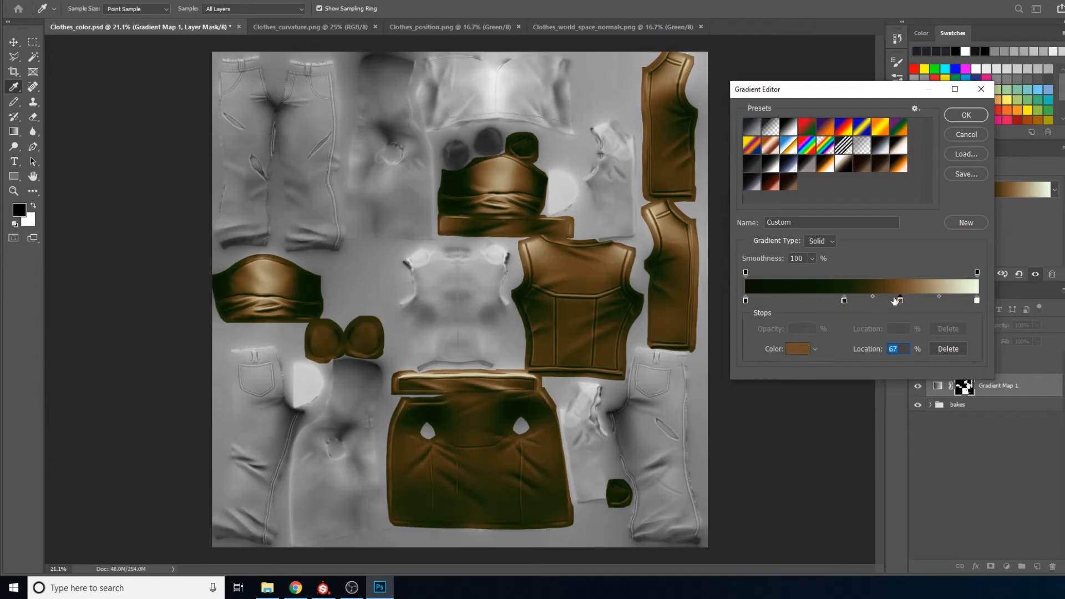
pyautogui.click(843, 300)
pyautogui.moveTo(843, 304); pyautogui.dragTo(908, 301)
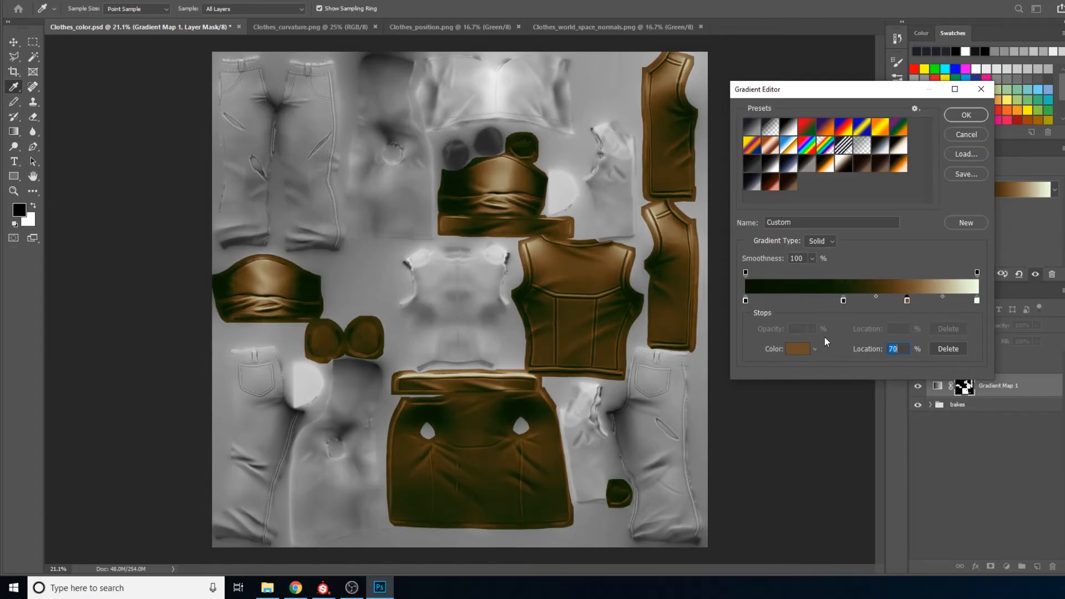
# - Recolour the brown stop to a mid green (607f2e) with hue 83° and brightness 50%, and accept the colour
pyautogui.click(798, 348)
pyautogui.click(453, 470)
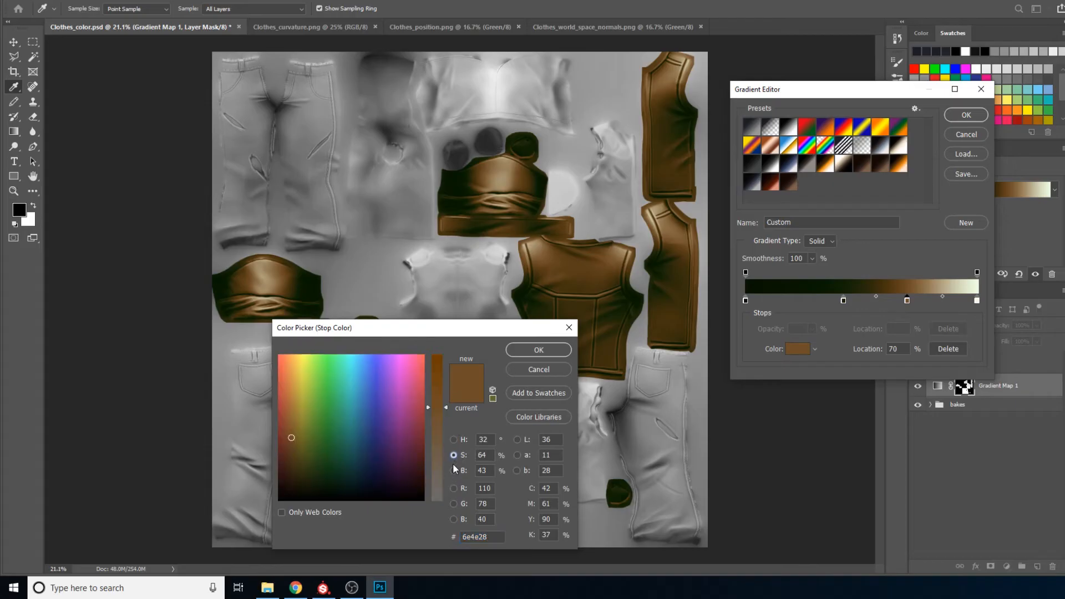
pyautogui.moveTo(440, 433); pyautogui.dragTo(438, 389)
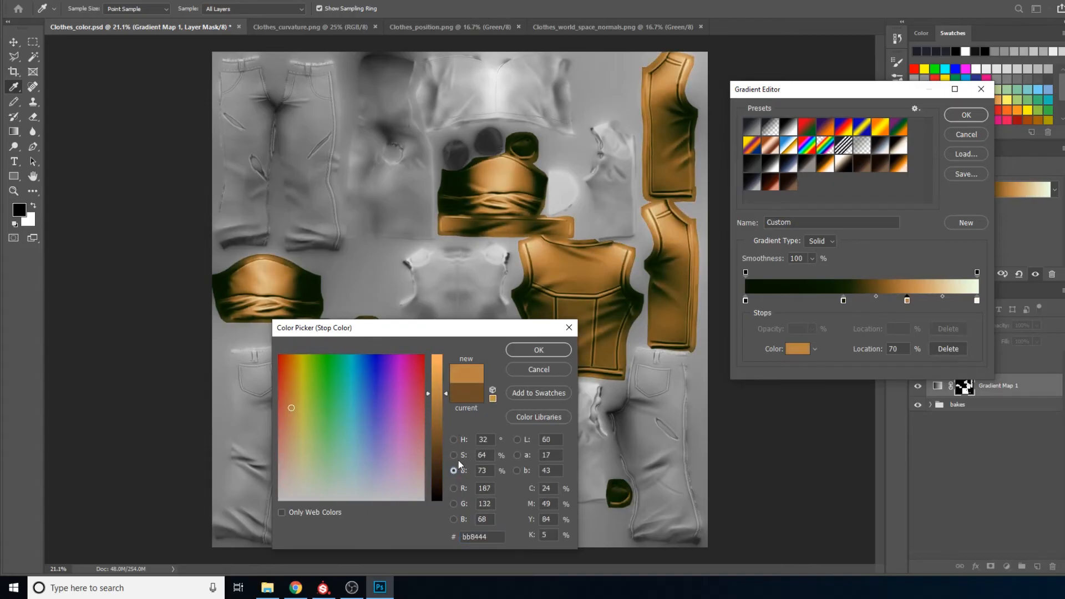
pyautogui.click(453, 439)
pyautogui.click(439, 474)
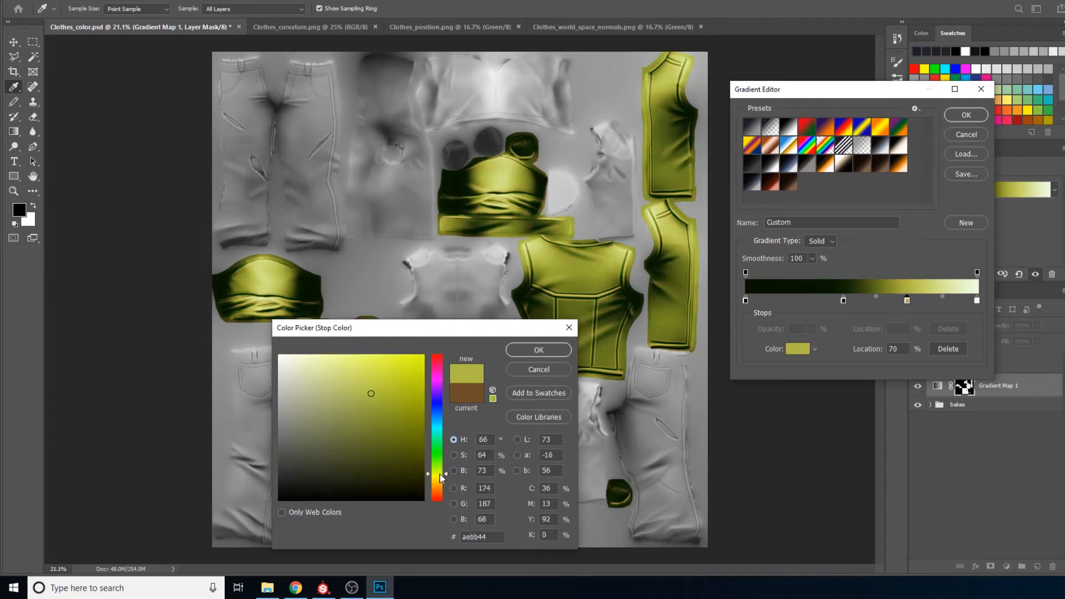
pyautogui.moveTo(441, 476); pyautogui.dragTo(437, 467)
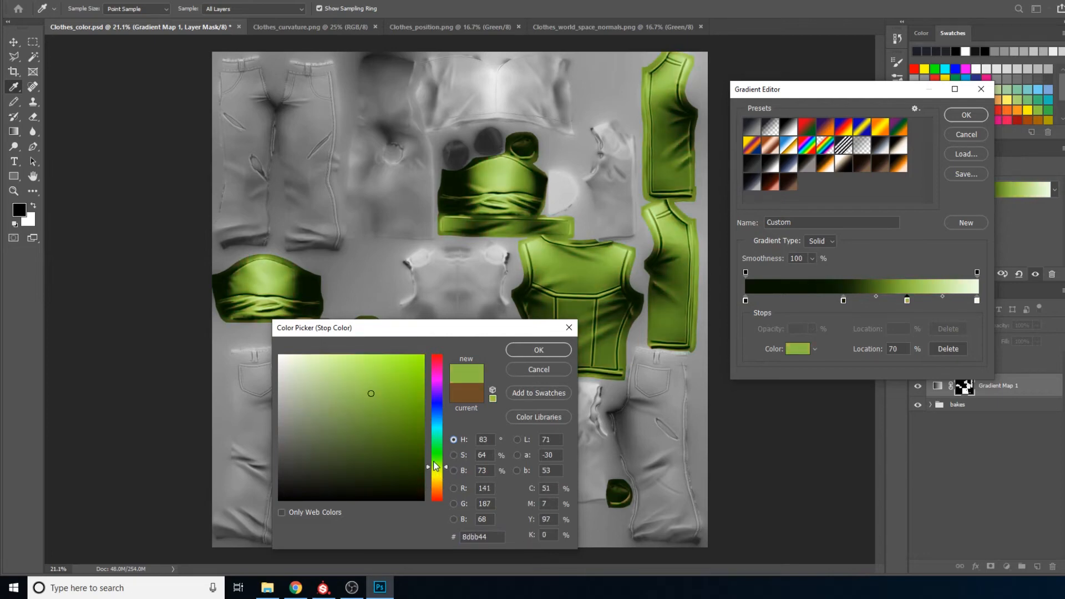
pyautogui.click(453, 470)
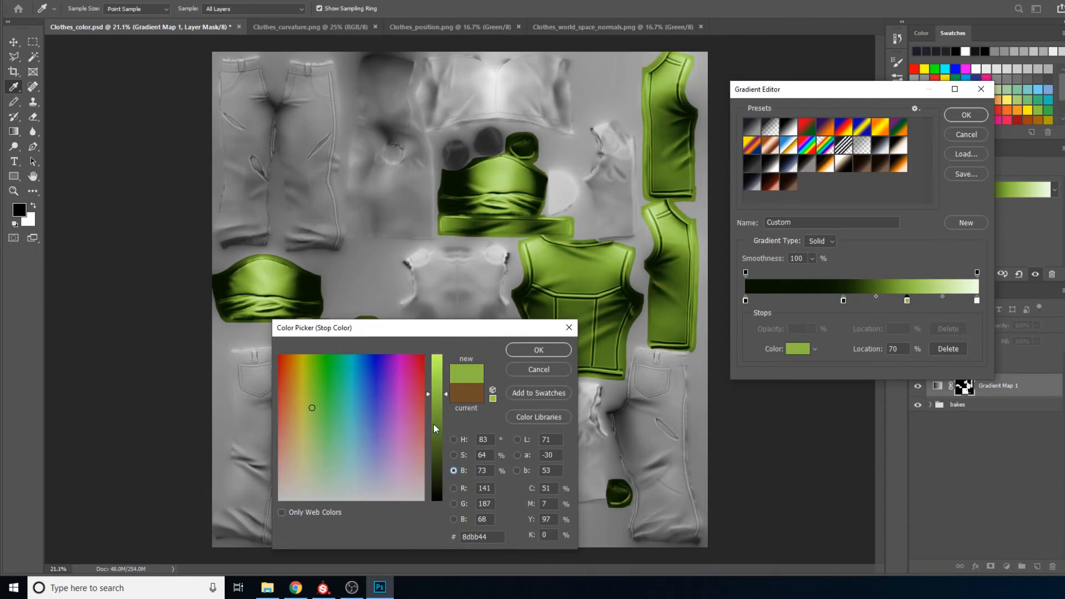
pyautogui.moveTo(433, 424); pyautogui.dragTo(440, 426)
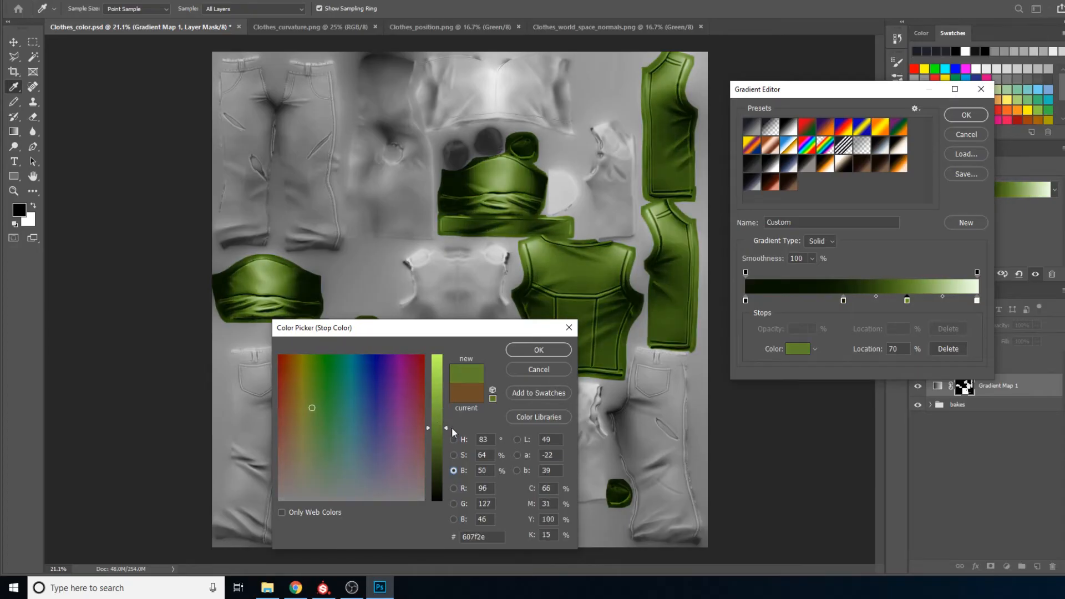
pyautogui.click(548, 350)
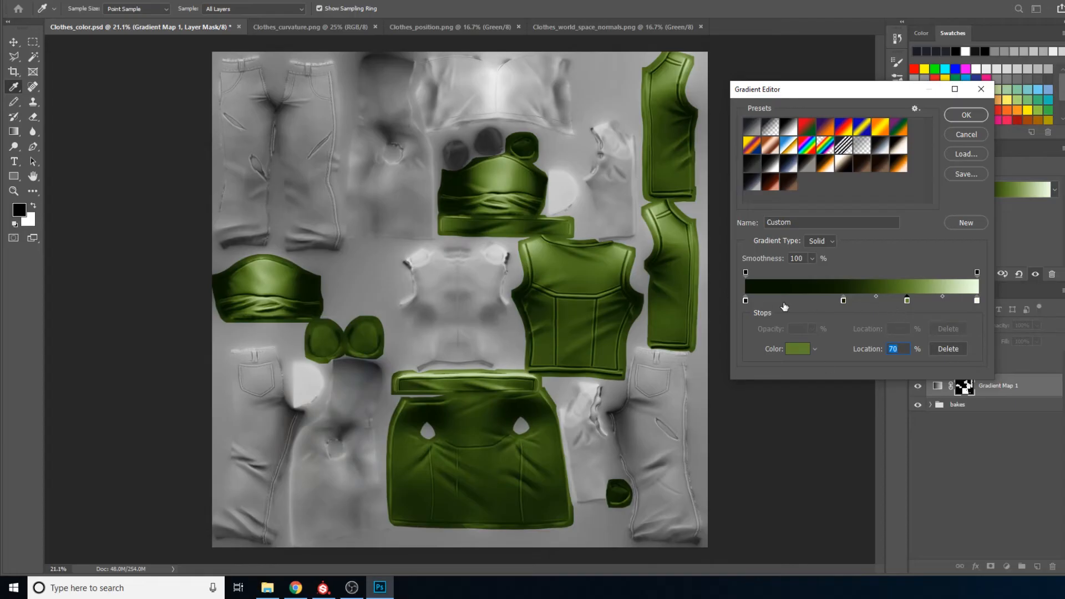
# - Move the dark green stop to 32% and the mid green stop to 71% on the gradient
pyautogui.moveTo(842, 301); pyautogui.dragTo(811, 301)
pyautogui.moveTo(907, 303); pyautogui.dragTo(910, 303)
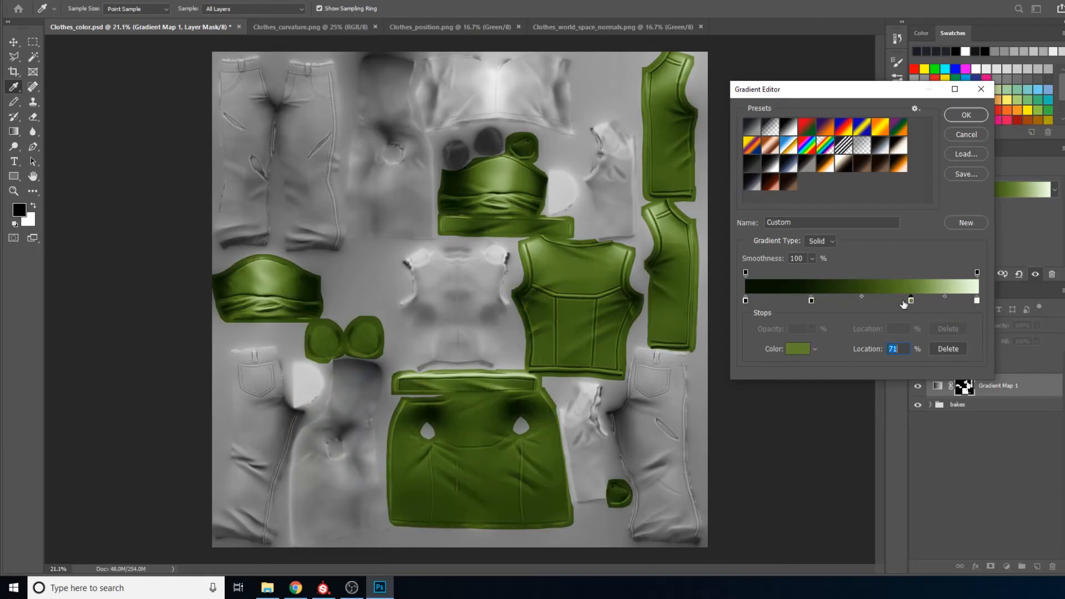
pyautogui.moveTo(811, 302); pyautogui.dragTo(820, 303)
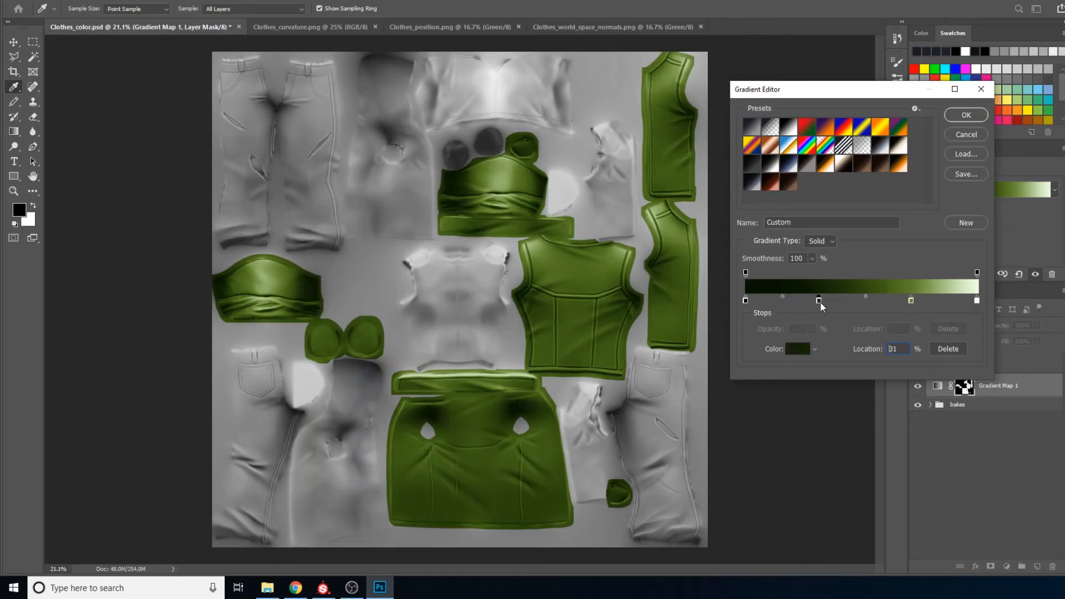
# - Darken the dark green gradient stop slightly to 102105 and accept the colour
pyautogui.click(797, 348)
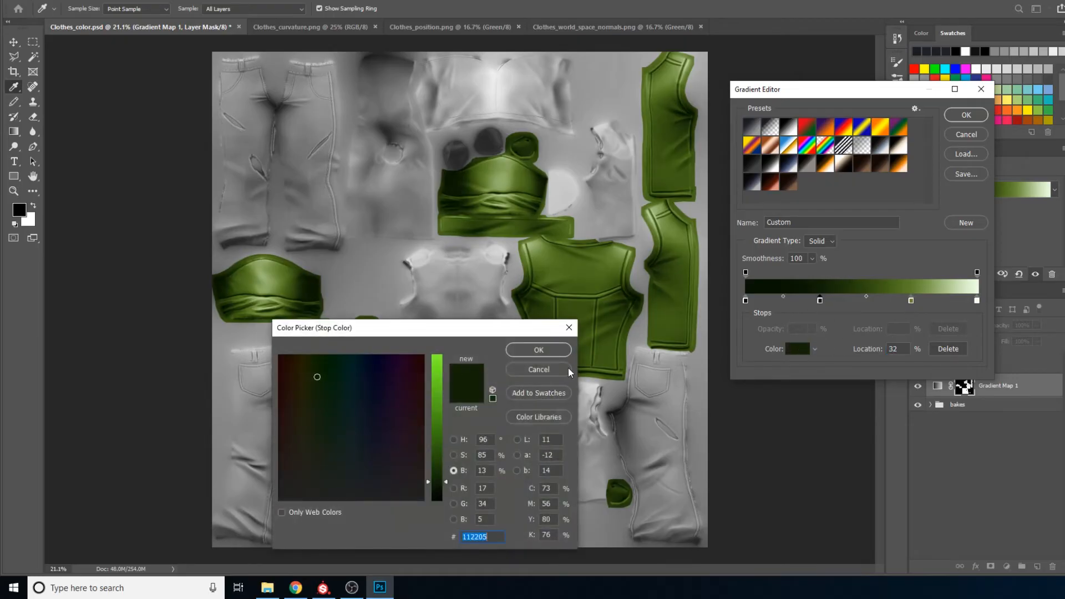
pyautogui.click(549, 369)
pyautogui.click(797, 348)
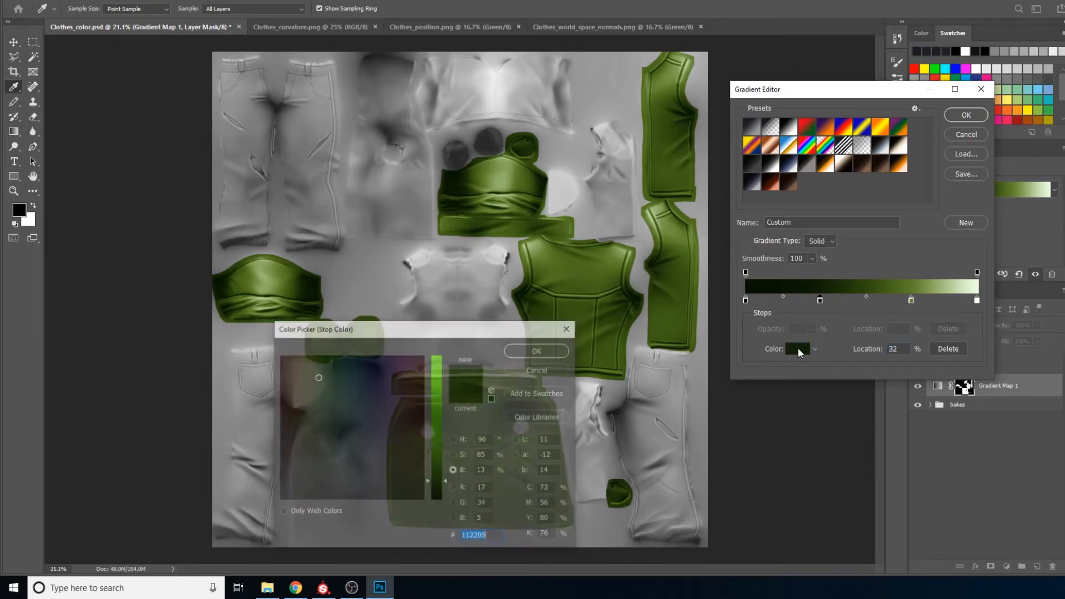
pyautogui.moveTo(439, 471); pyautogui.dragTo(434, 481)
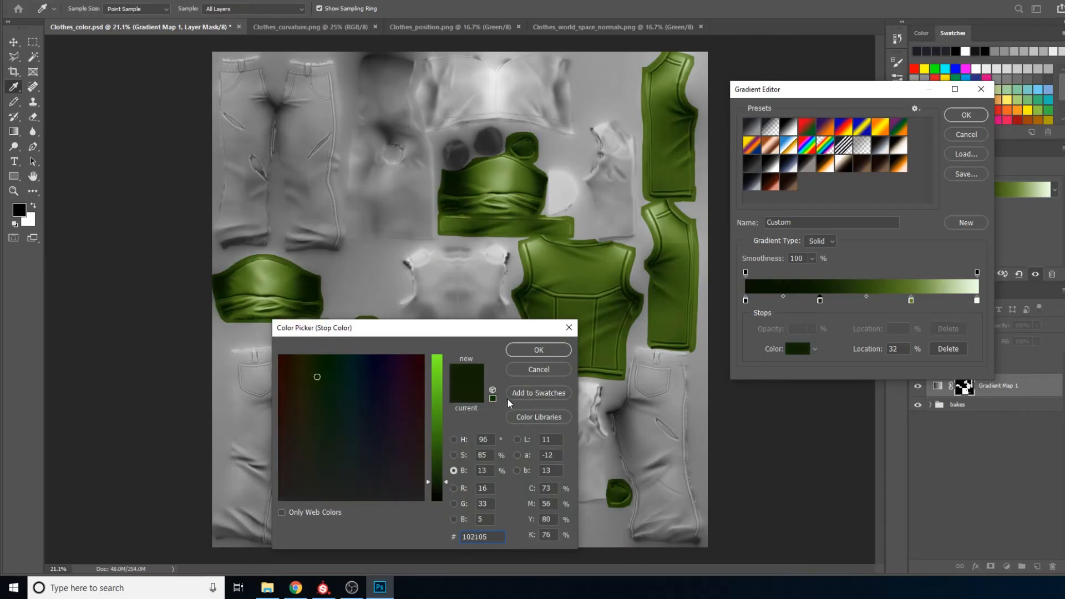
pyautogui.click(533, 350)
# - Darken the mid green stop at 71% to 42% brightness and set its saturation to 65%
pyautogui.click(912, 301)
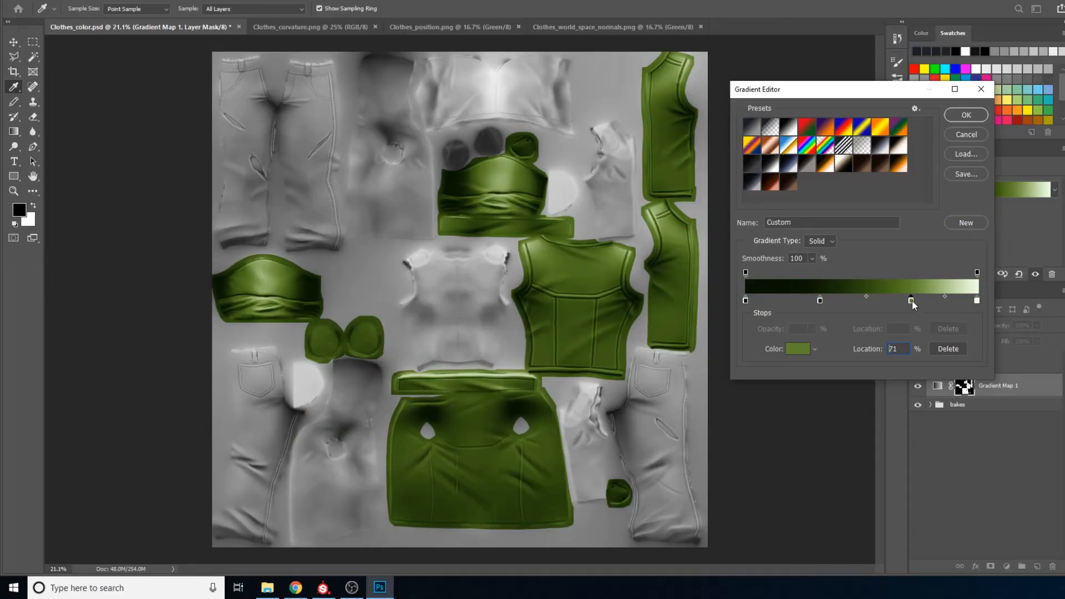
pyautogui.click(799, 349)
pyautogui.moveTo(443, 458); pyautogui.dragTo(440, 434)
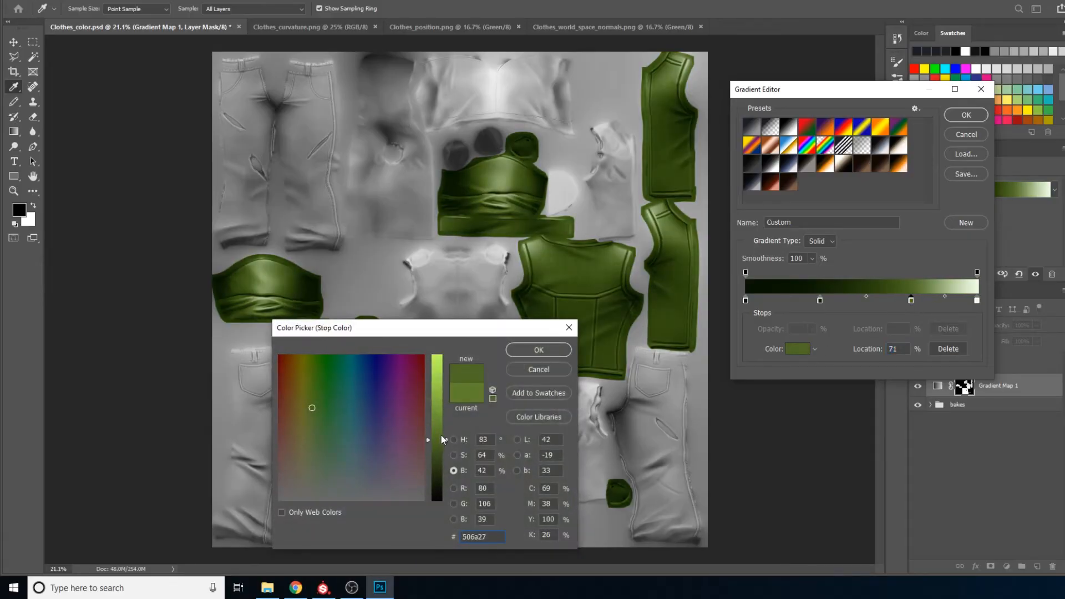
pyautogui.click(455, 455)
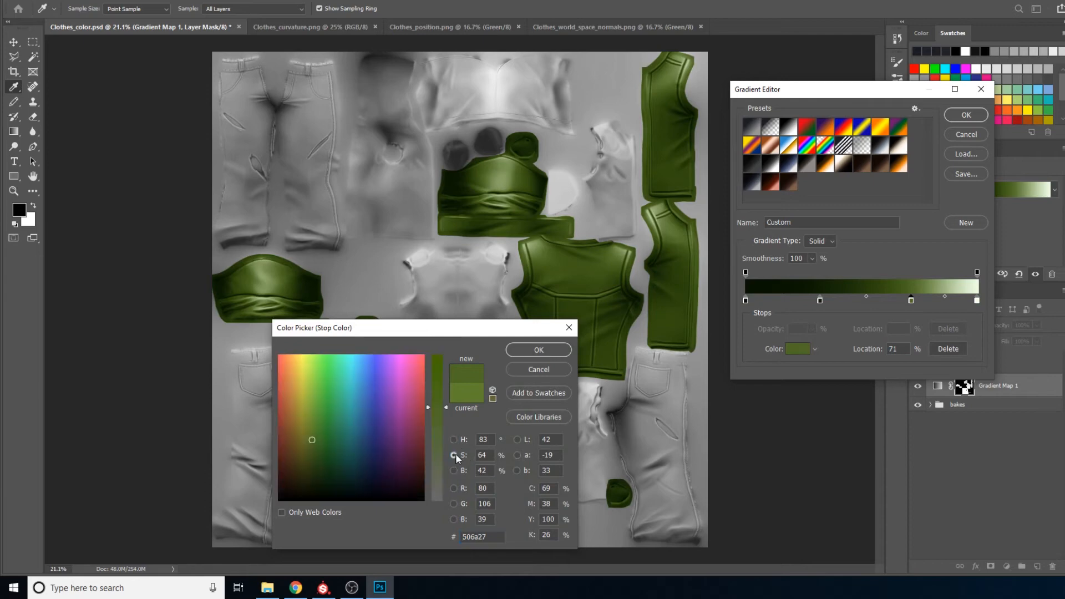
pyautogui.click(438, 396)
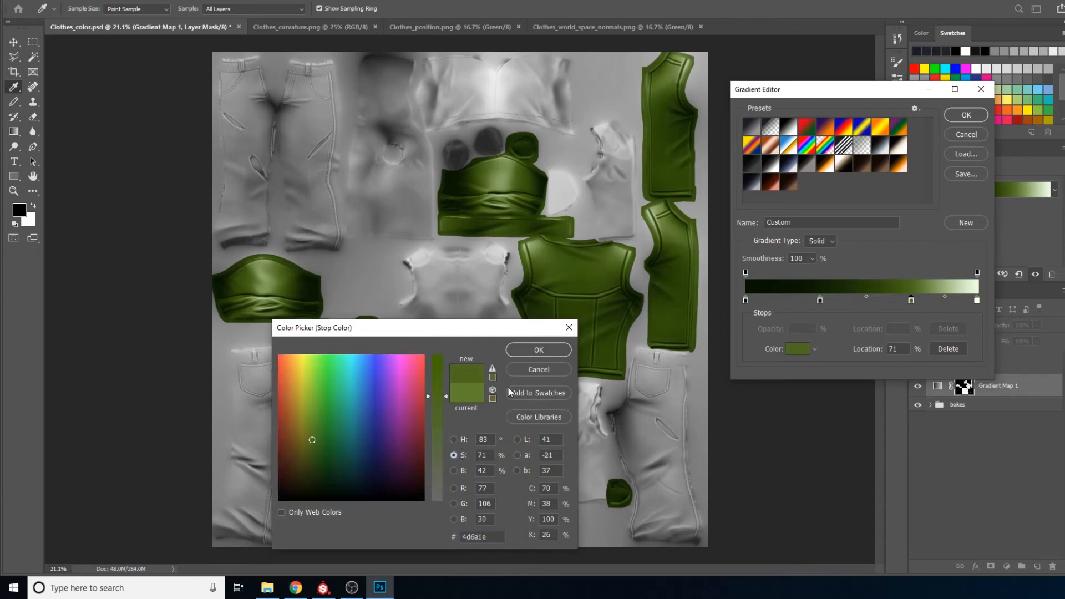
pyautogui.click(440, 405)
# - Shift the mid green stop's hue to 104°, lower its brightness to 38% (326121), and accept the colour
pyautogui.click(453, 439)
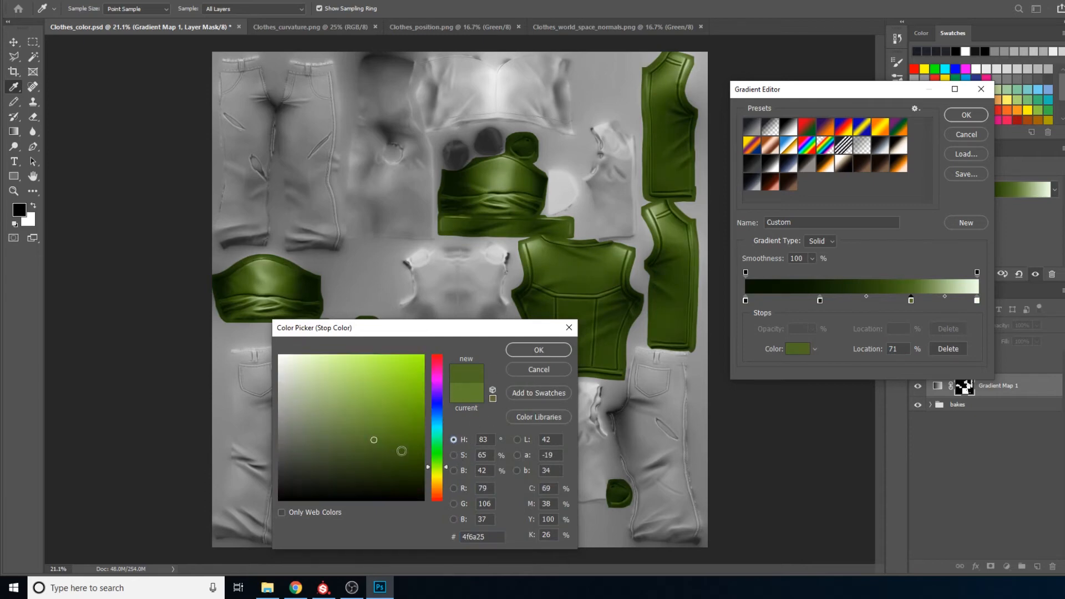
pyautogui.click(447, 470)
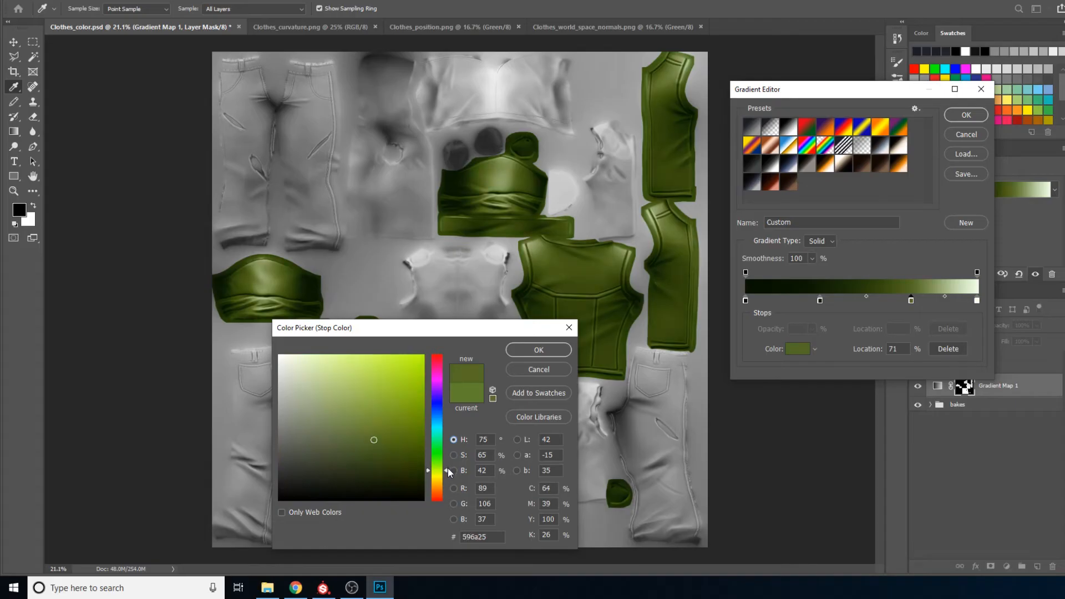
pyautogui.moveTo(449, 471); pyautogui.dragTo(444, 462)
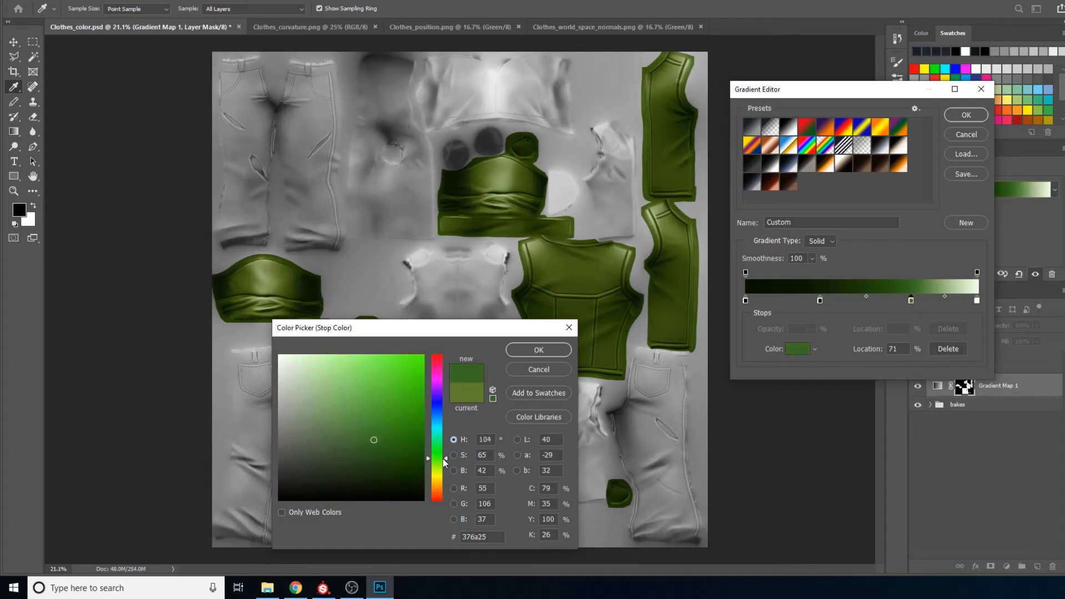
pyautogui.click(453, 455)
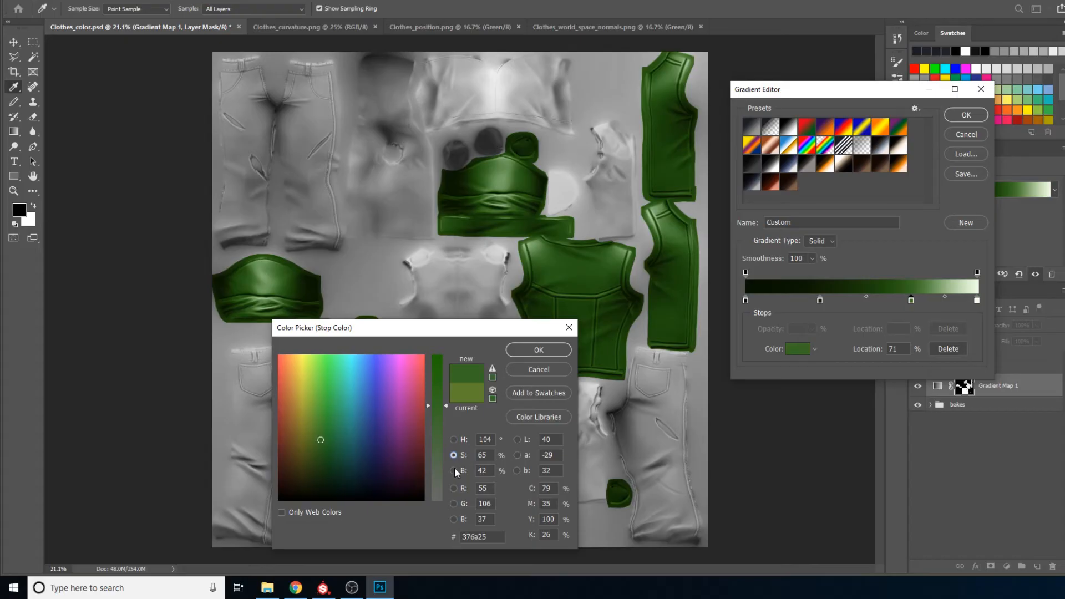
pyautogui.click(453, 470)
pyautogui.click(440, 445)
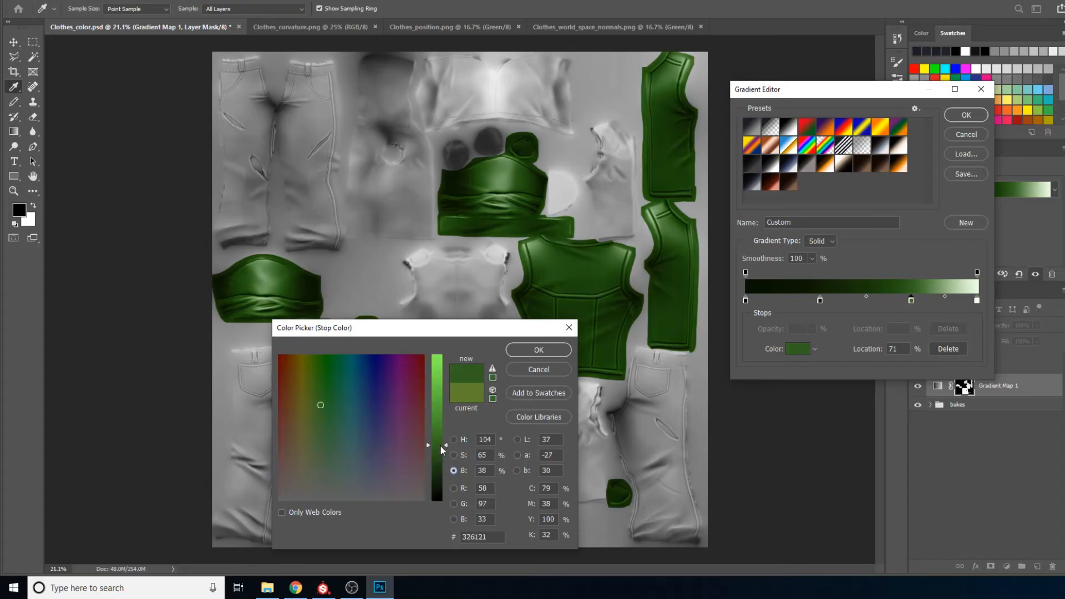
pyautogui.click(562, 351)
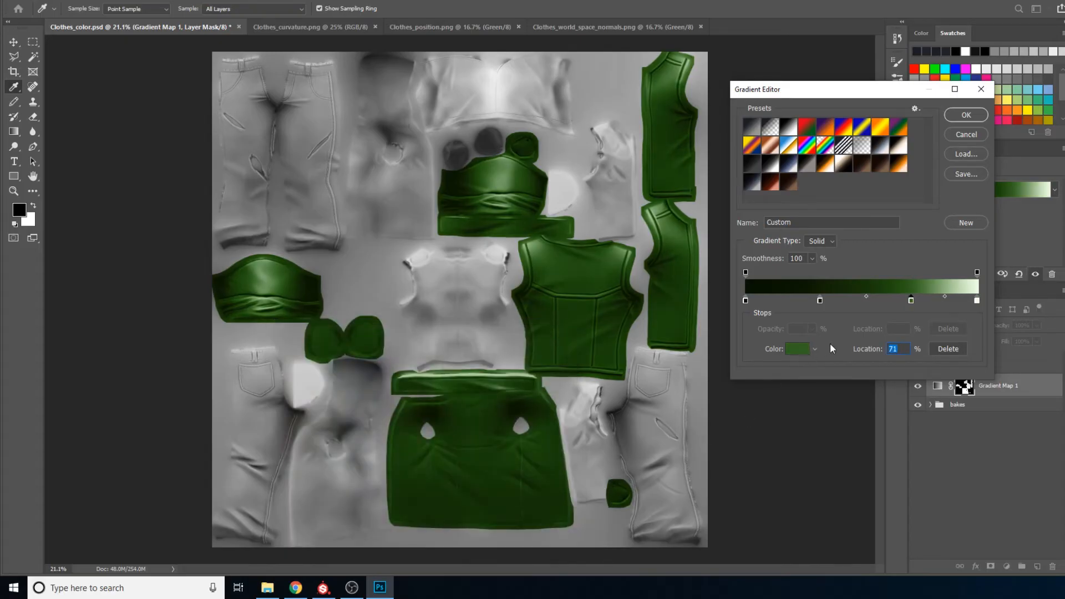
# - Try shifting the dark green stop along the gradient, placing it at 34% with its colour kept
pyautogui.click(820, 301)
pyautogui.moveTo(836, 301); pyautogui.dragTo(839, 301)
pyautogui.moveTo(838, 300); pyautogui.dragTo(822, 301)
pyautogui.click(799, 350)
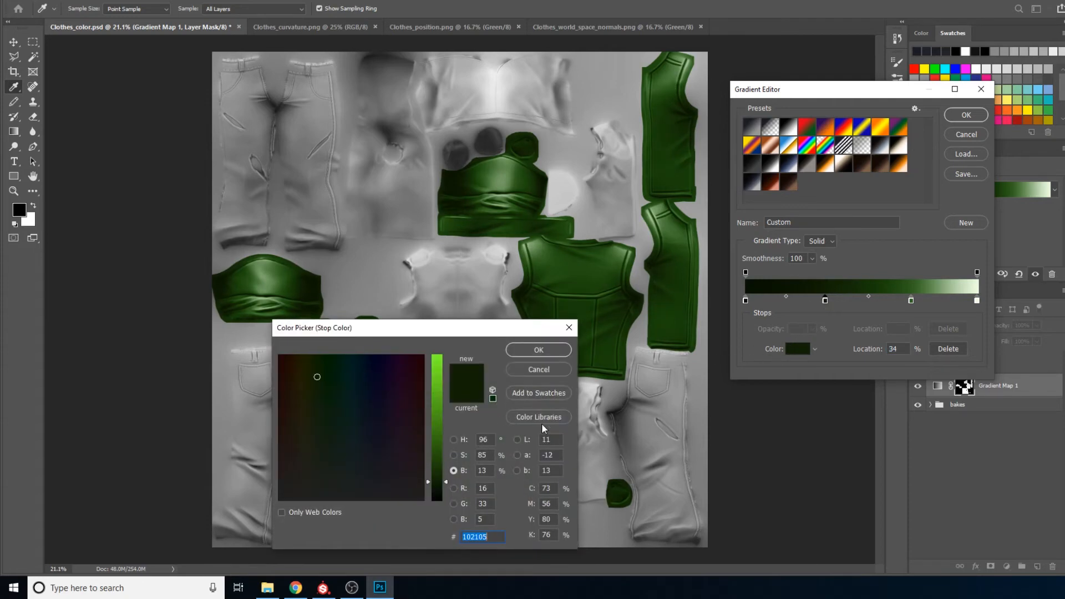
pyautogui.click(551, 371)
# - Add a second dark green stop and place the two dark green stops at about 24% and 48%
pyautogui.click(862, 305)
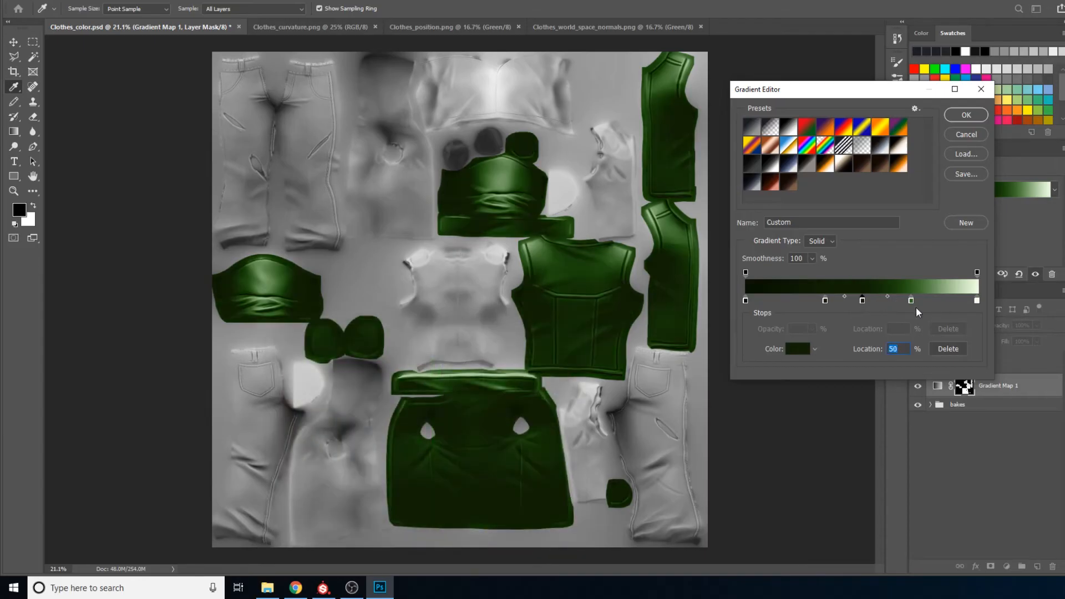
pyautogui.click(825, 301)
pyautogui.moveTo(801, 307); pyautogui.dragTo(857, 304)
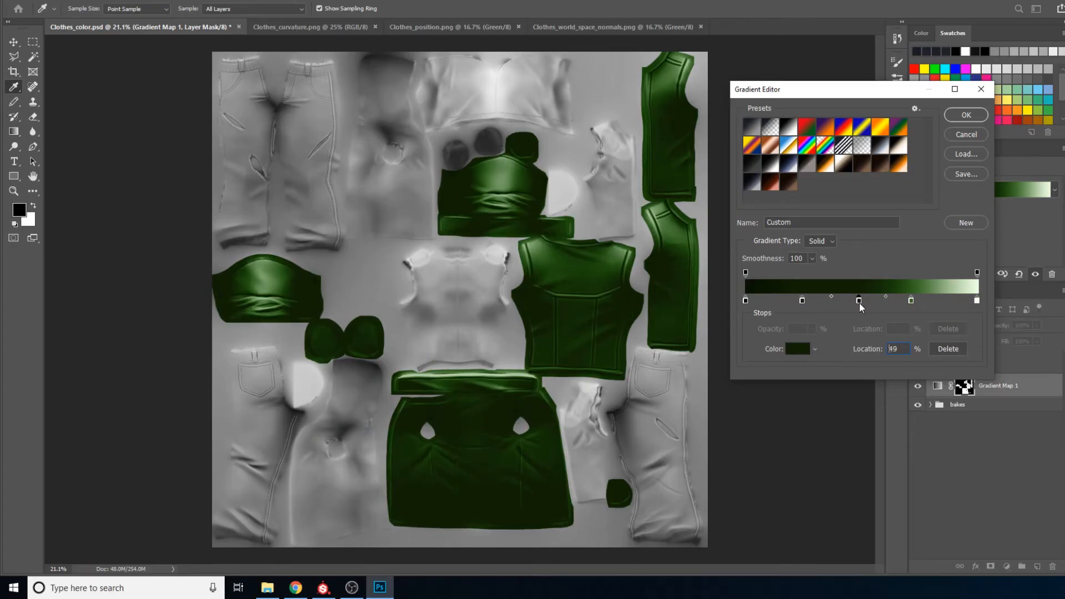
pyautogui.click(914, 304)
# - Recolour the dark green stop at 48% to a dark brown (242010) with hue 49°, saturation 55% and brightness 14%
pyautogui.doubleClick(857, 302)
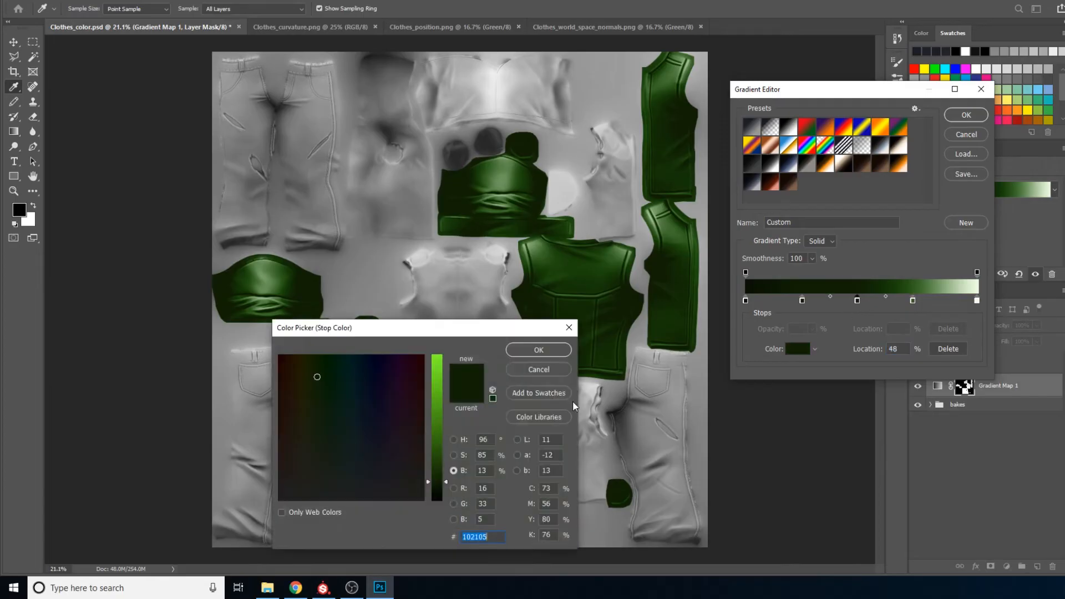
pyautogui.click(455, 439)
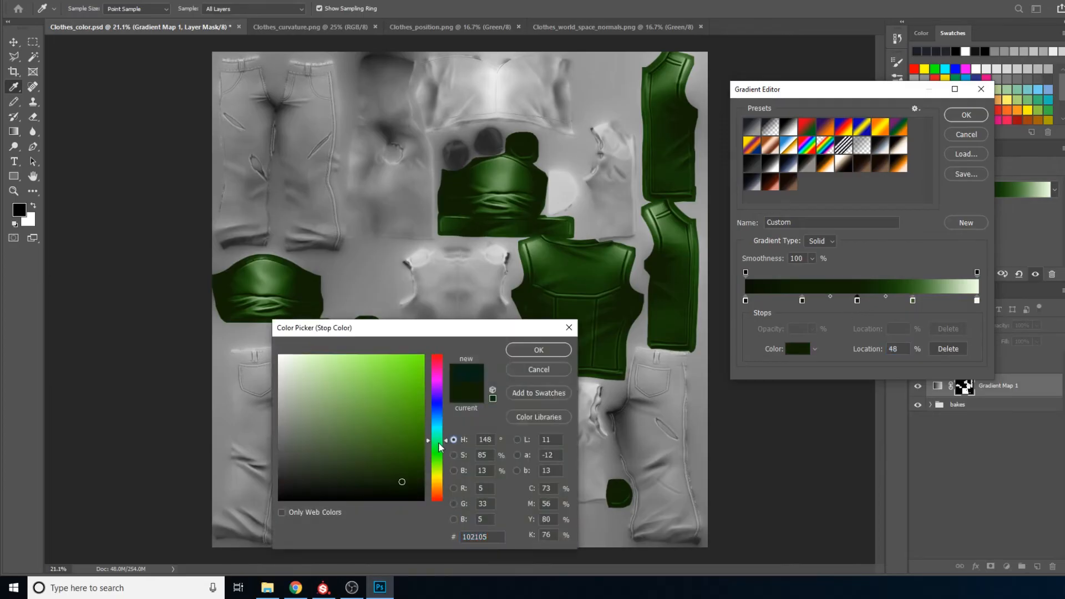
pyautogui.moveTo(445, 446); pyautogui.dragTo(439, 480)
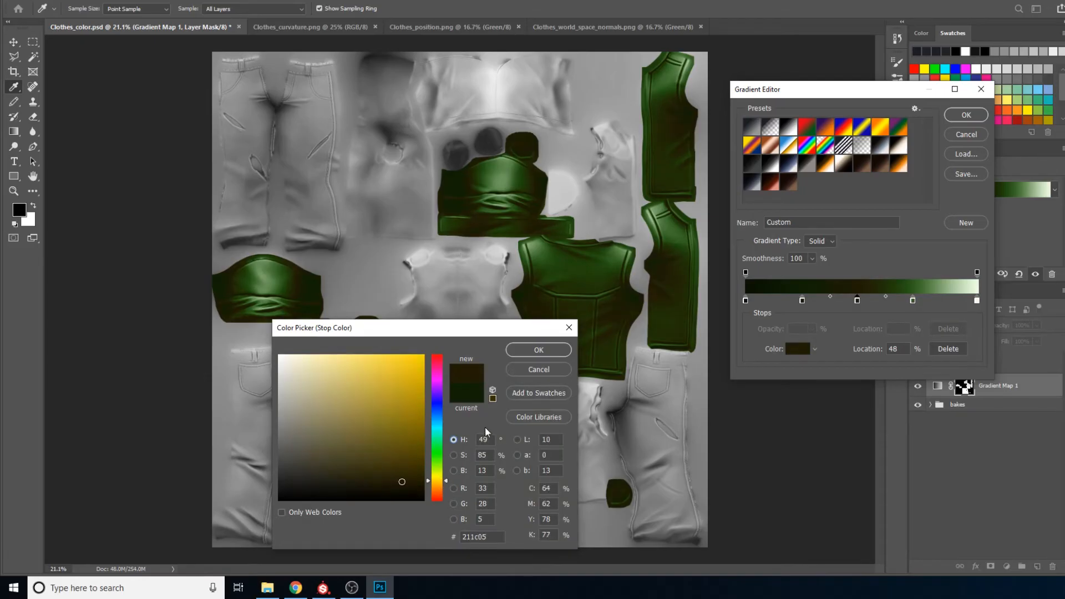
pyautogui.click(454, 454)
pyautogui.moveTo(437, 385); pyautogui.dragTo(439, 419)
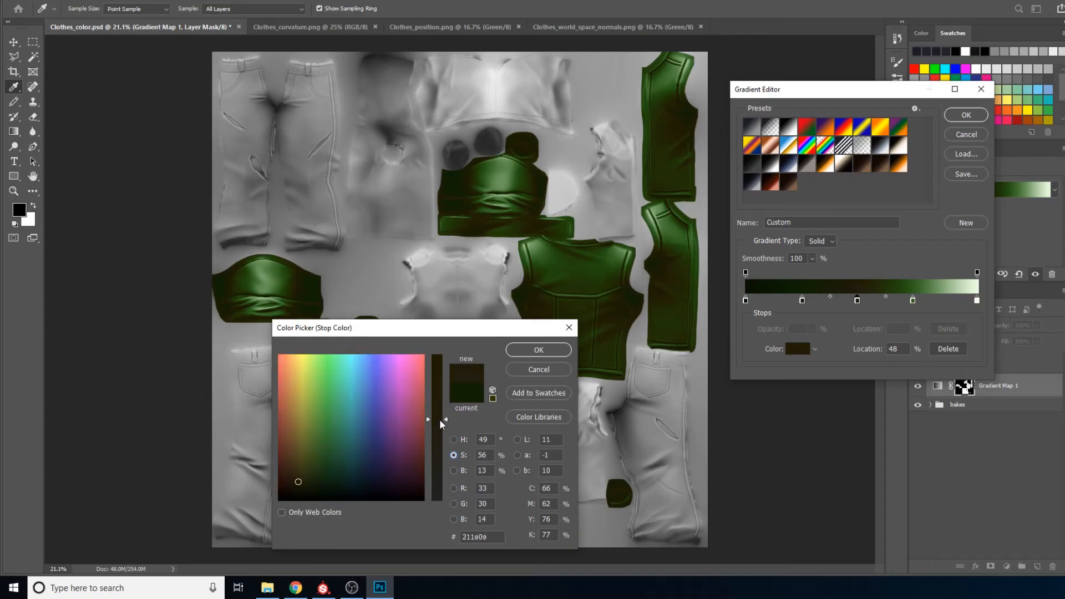
pyautogui.click(454, 471)
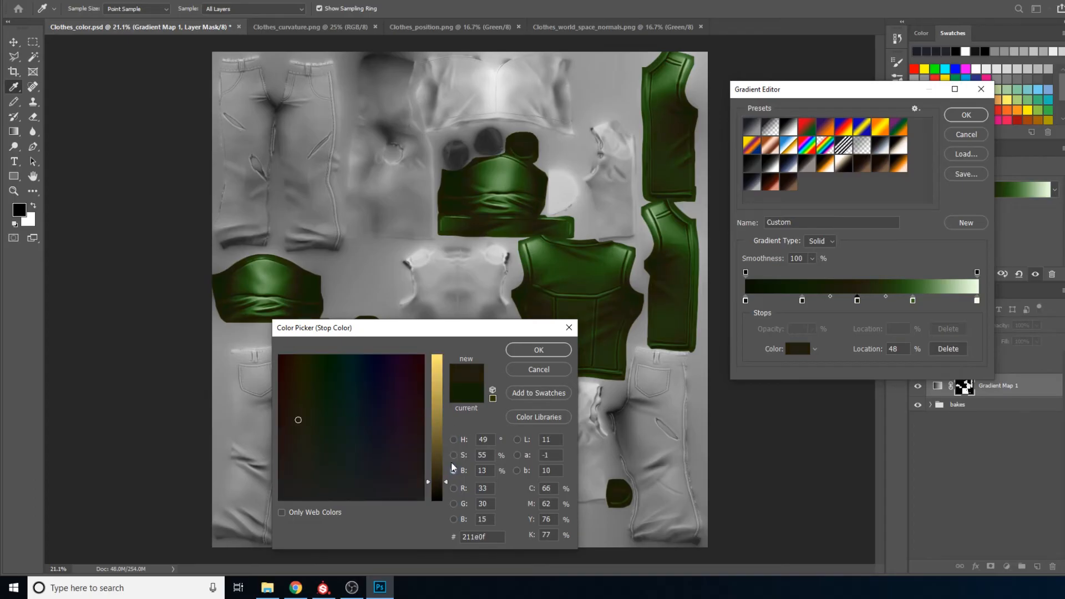
pyautogui.moveTo(444, 464); pyautogui.dragTo(441, 478)
pyautogui.click(803, 304)
pyautogui.click(538, 350)
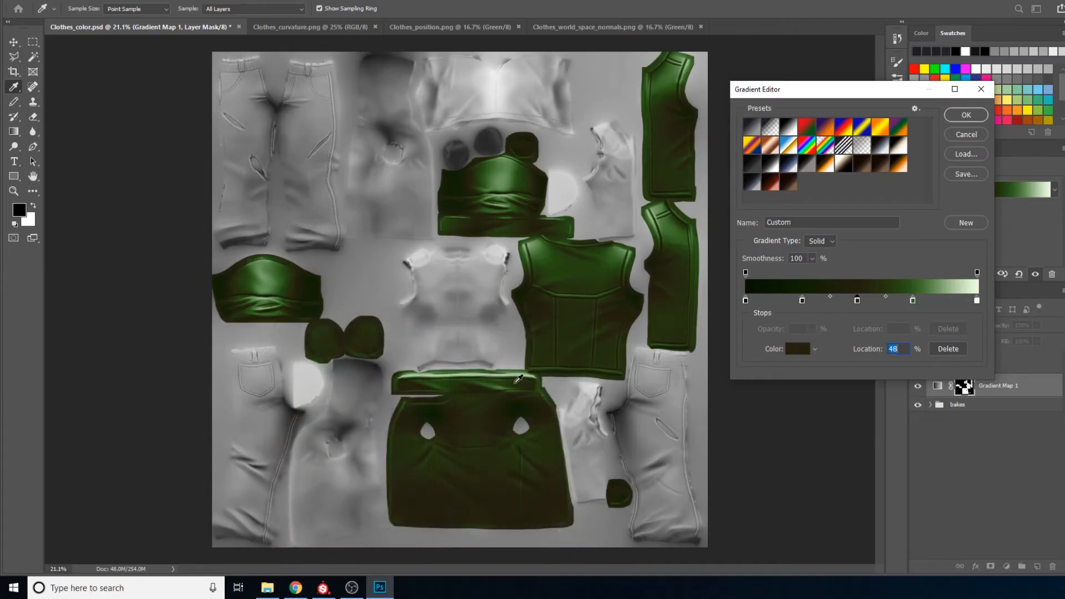
# - Try different orders for the dark brown and dark green stops, placing the dark green one at 24% and the brown one beyond it
pyautogui.moveTo(801, 300); pyautogui.dragTo(859, 306)
pyautogui.click(798, 349)
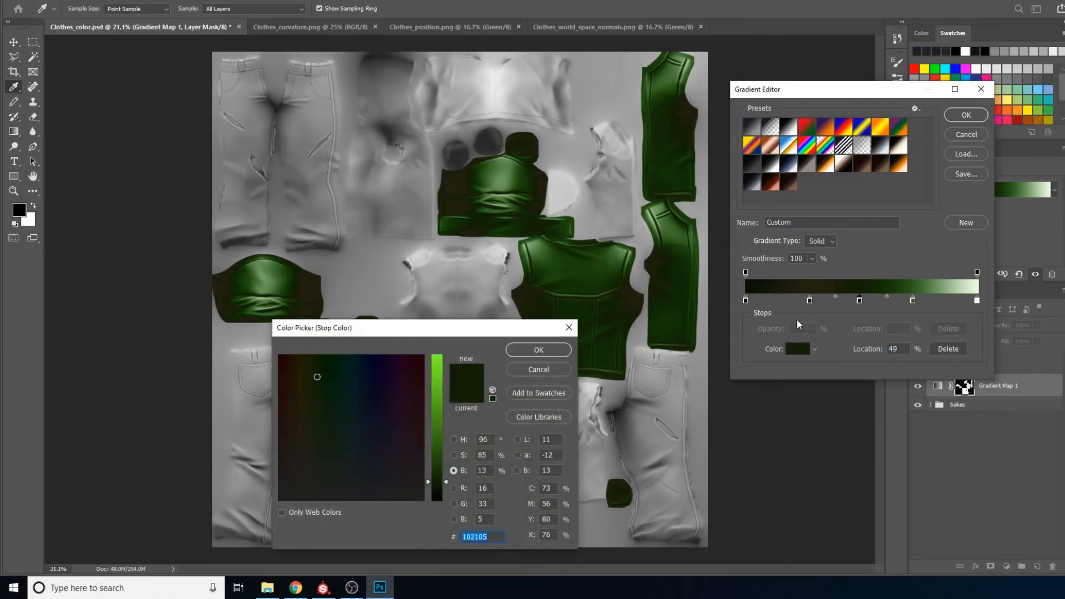
pyautogui.click(552, 372)
pyautogui.moveTo(808, 302)
pyautogui.mouseDown()
pyautogui.moveTo(876, 301)
pyautogui.moveTo(800, 304)
pyautogui.mouseUp()
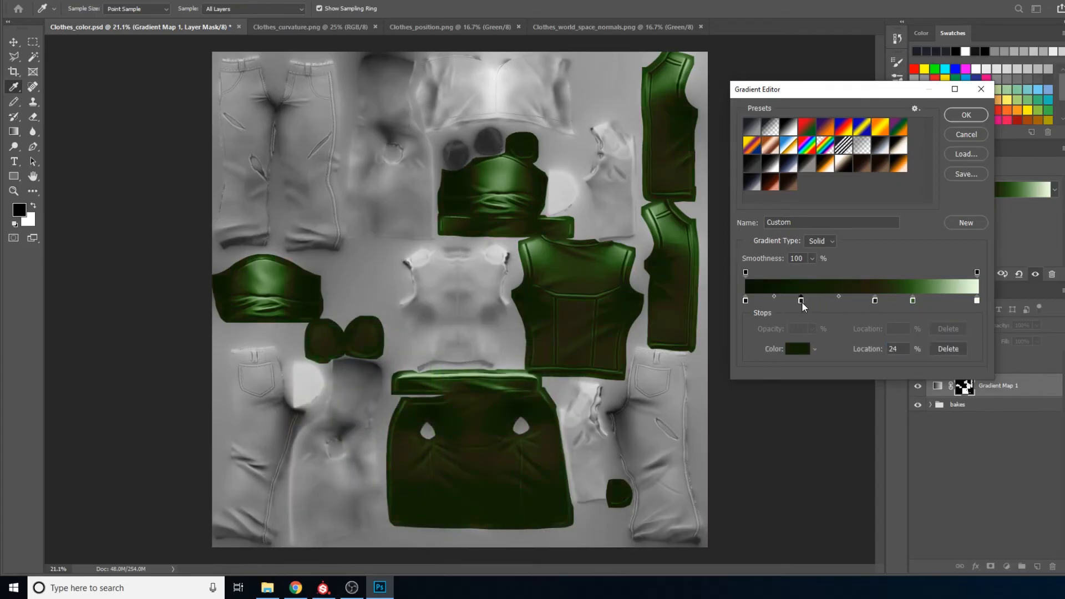
# - Rearrange the stops with dark brown at 28%, dark green at about 51% and mid green at about 82%
pyautogui.click(914, 301)
pyautogui.moveTo(914, 301); pyautogui.dragTo(870, 302)
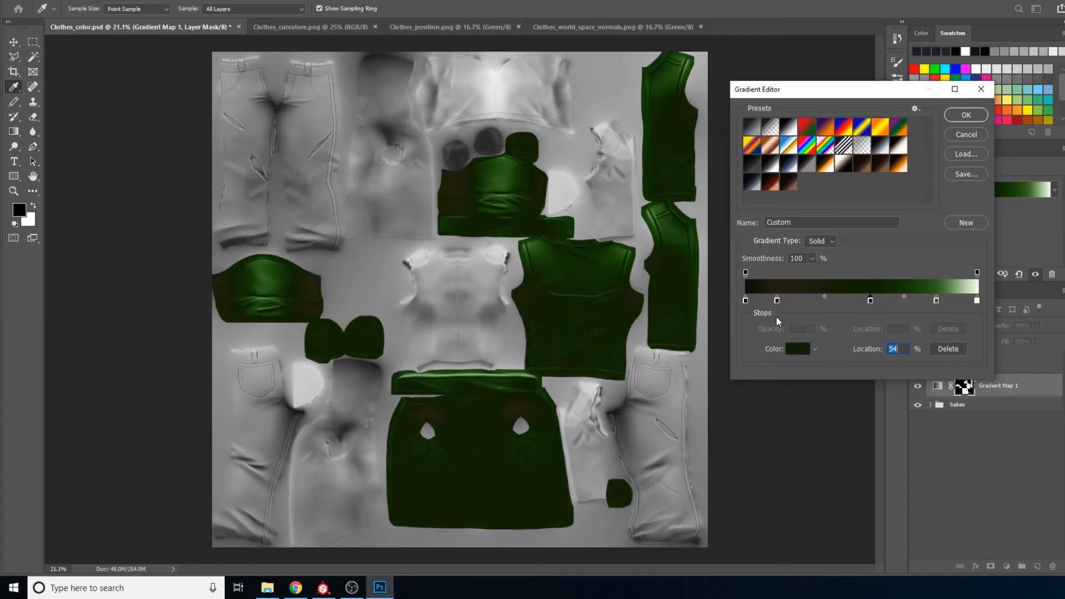
pyautogui.moveTo(778, 300); pyautogui.dragTo(791, 304)
pyautogui.moveTo(870, 300); pyautogui.dragTo(864, 308)
# - Darken the brown stop at 28% to 121008 with 7% brightness and accept the colour
pyautogui.click(810, 300)
pyautogui.click(804, 351)
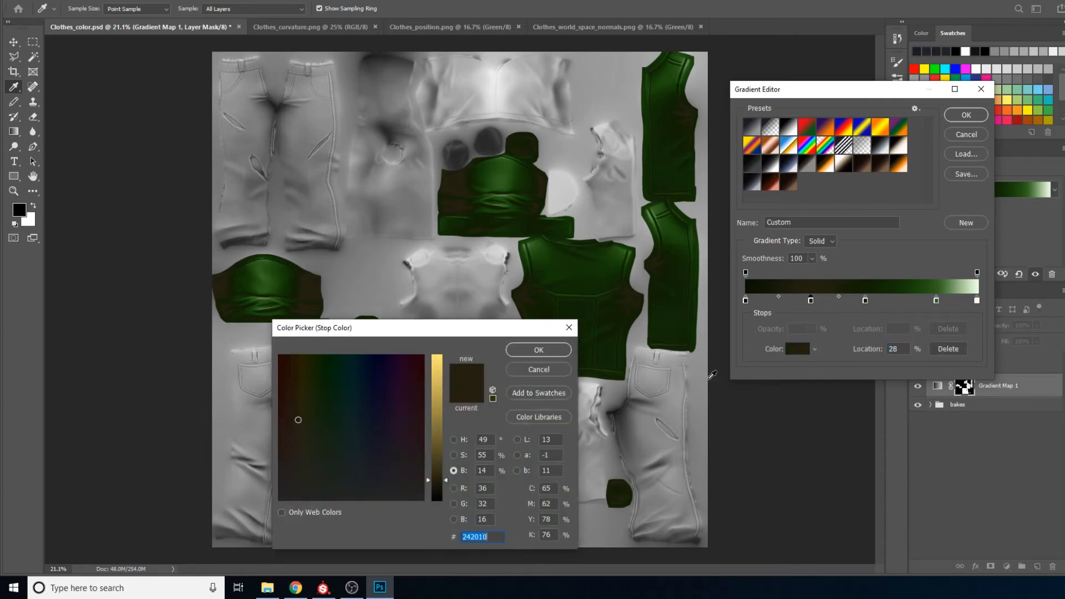
pyautogui.moveTo(435, 487); pyautogui.dragTo(434, 490)
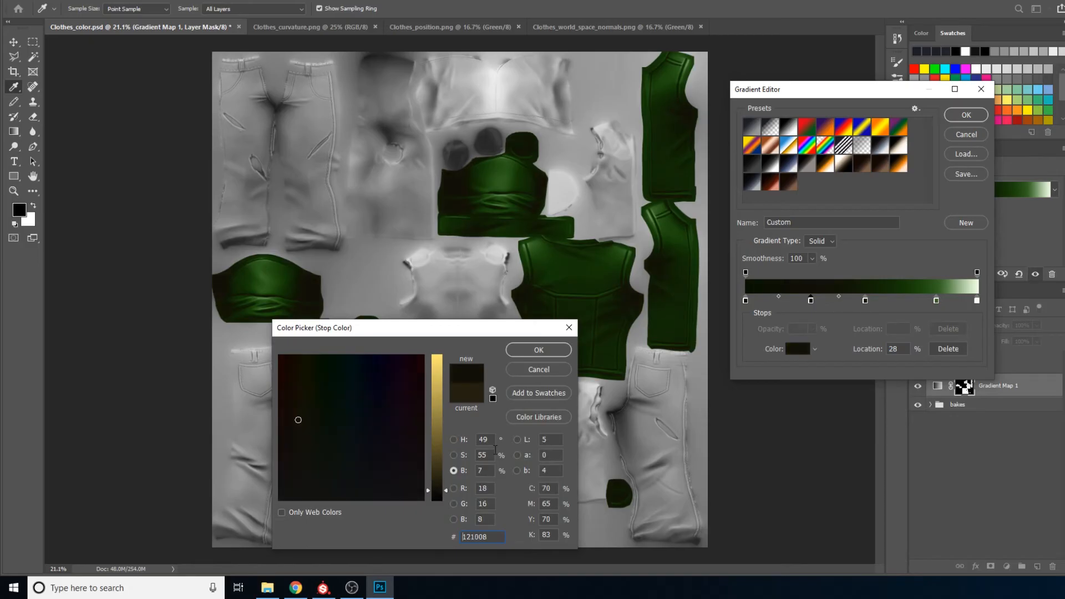
pyautogui.click(544, 351)
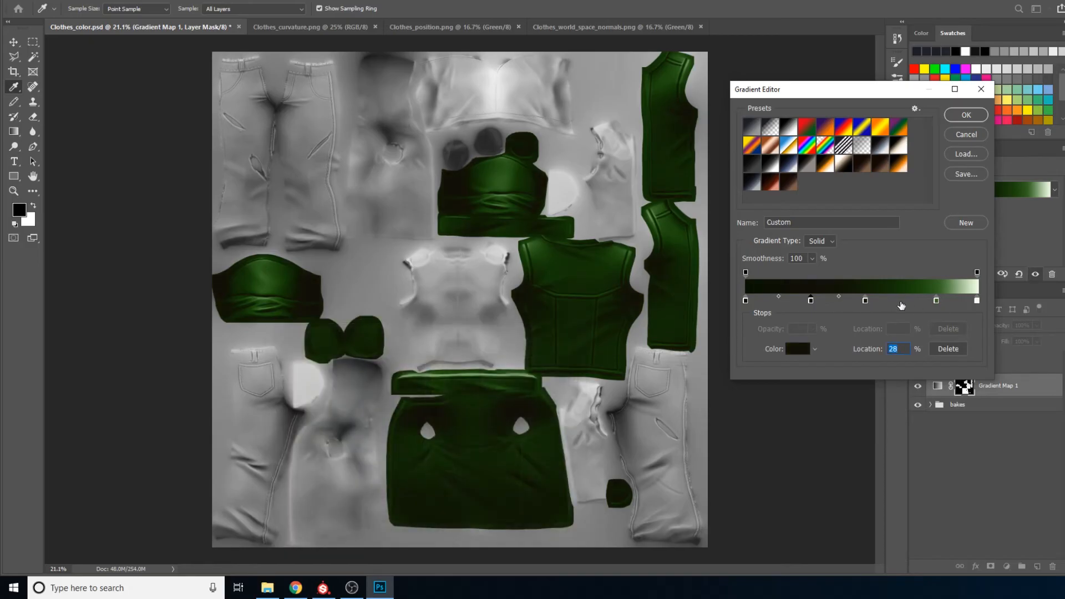
# - Move the mid green stop to 75%, the dark brown to about 24% and the dark green to 48%, and accept the gradient
pyautogui.moveTo(936, 300); pyautogui.dragTo(919, 304)
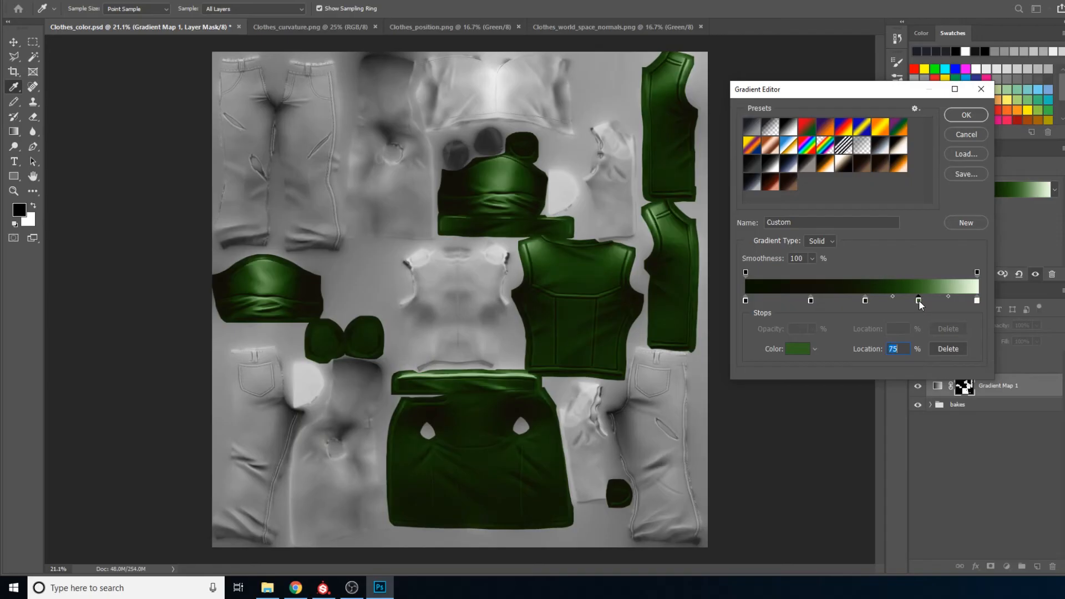
pyautogui.click(866, 301)
pyautogui.moveTo(812, 300); pyautogui.dragTo(803, 301)
pyautogui.moveTo(867, 301); pyautogui.dragTo(856, 302)
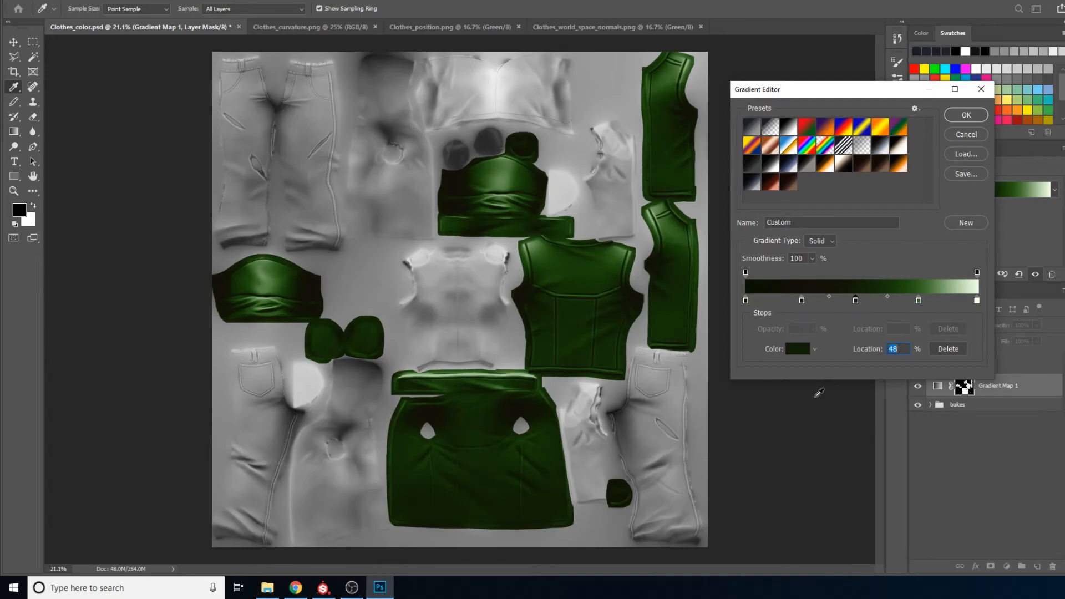
pyautogui.click(964, 116)
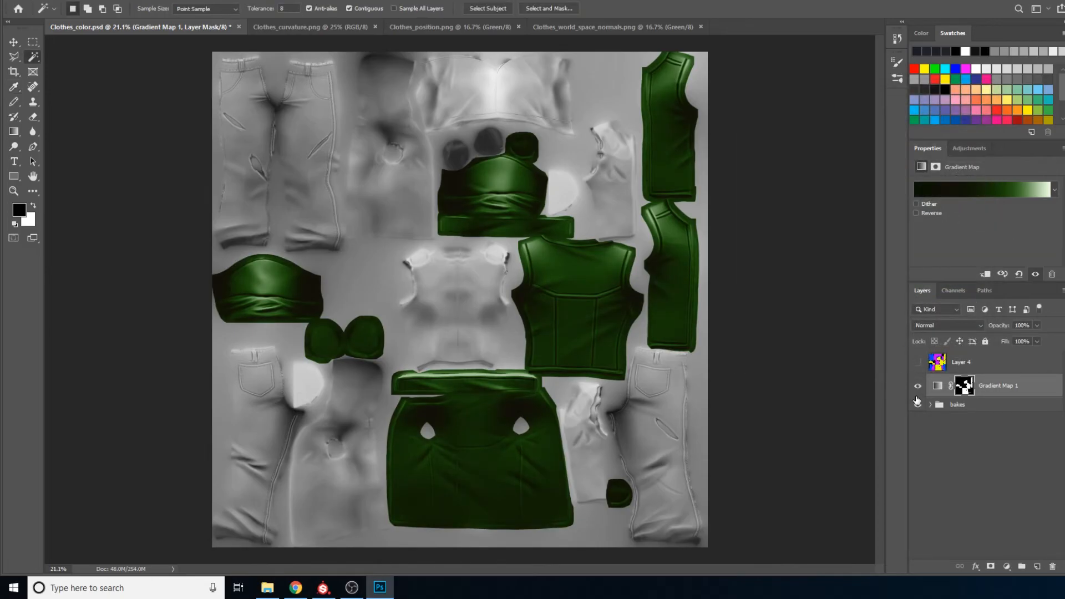
# - Lower the opacity of Layer 3 in the bakes group to 58% and collapse the group
pyautogui.click(930, 405)
pyautogui.click(953, 449)
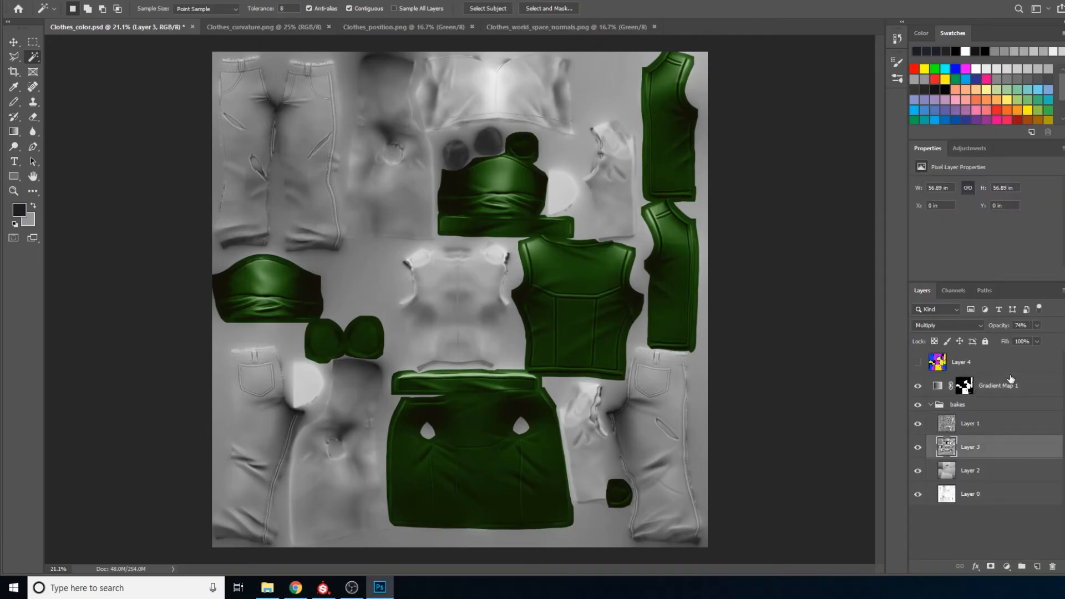
pyautogui.moveTo(1030, 338); pyautogui.dragTo(1030, 338)
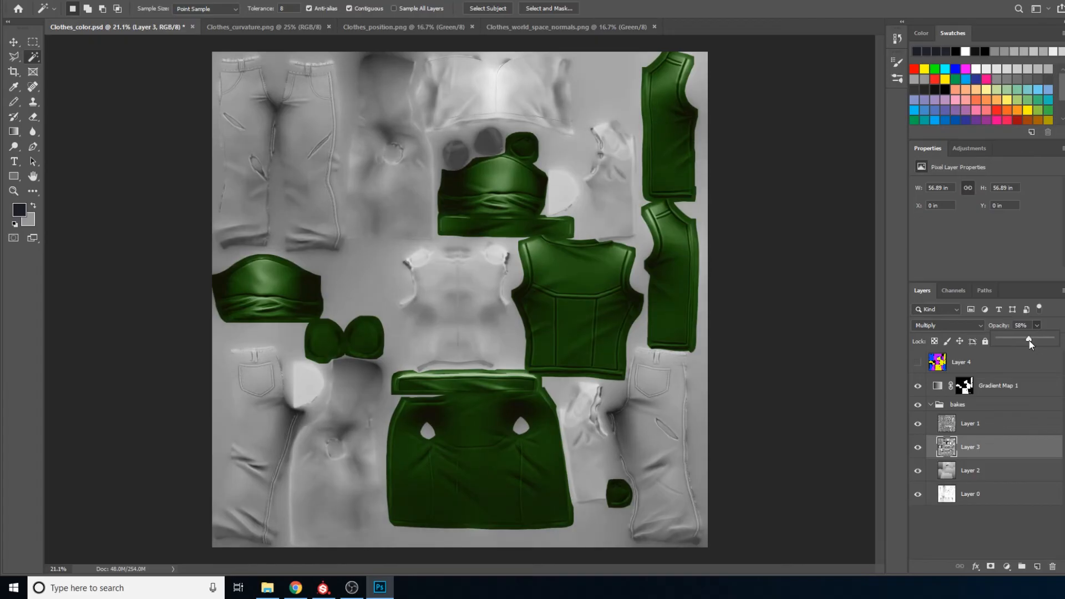
pyautogui.click(930, 405)
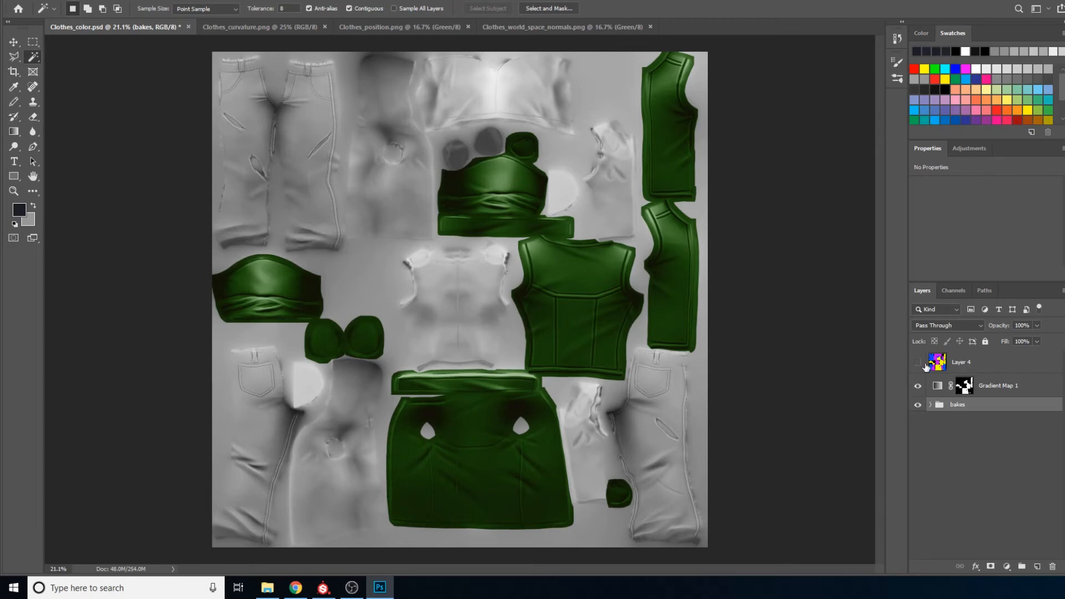
pyautogui.click(37, 0)
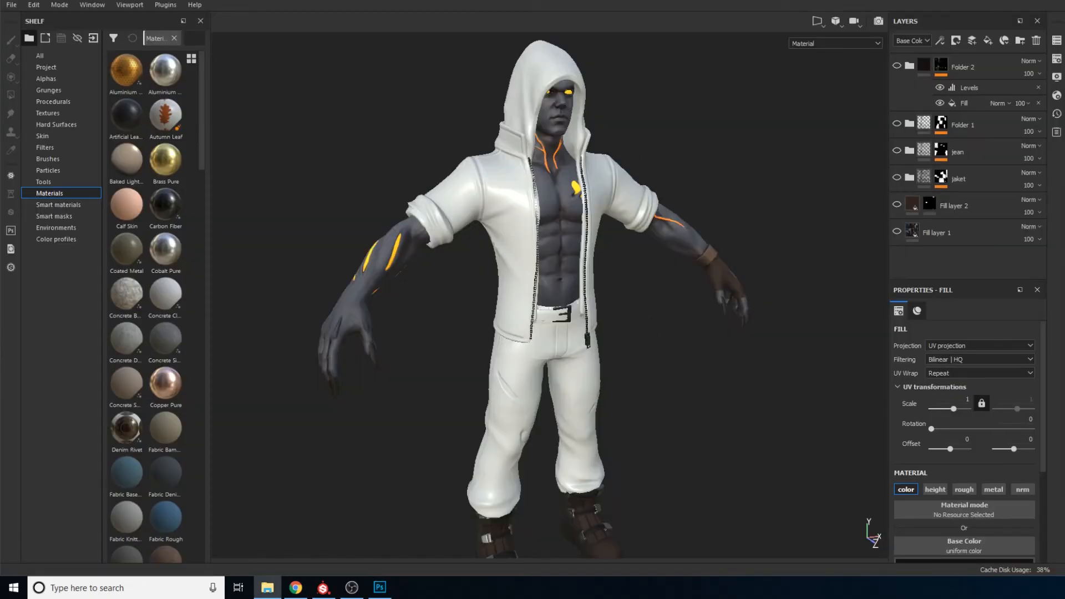
# - Import Clothes_colortuto.png into the current Substance Painter project as a texture
pyautogui.moveTo(244, 383); pyautogui.dragTo(193, 314)
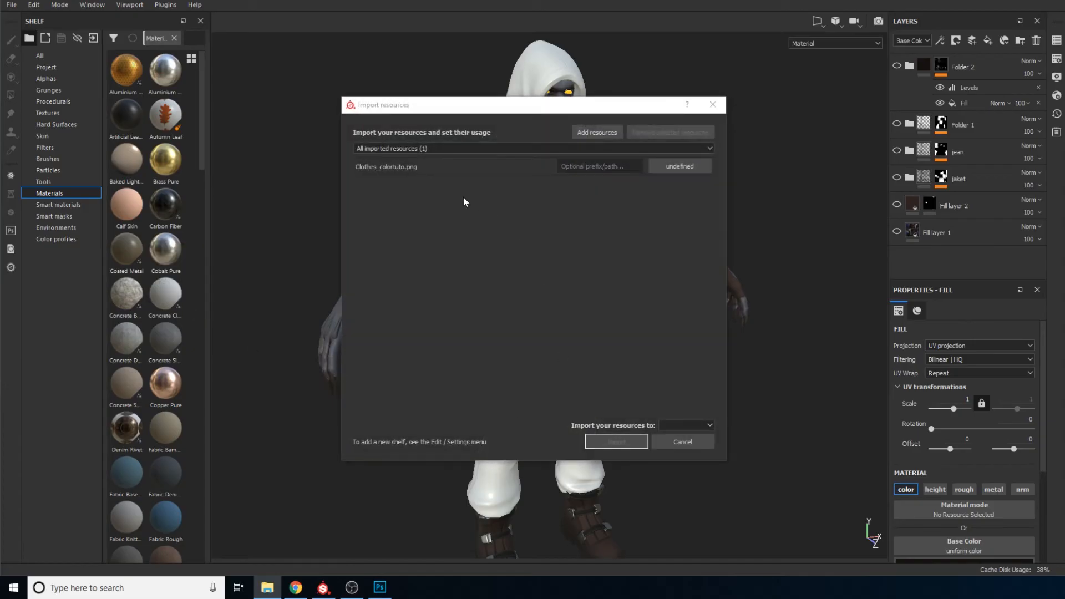
pyautogui.click(683, 167)
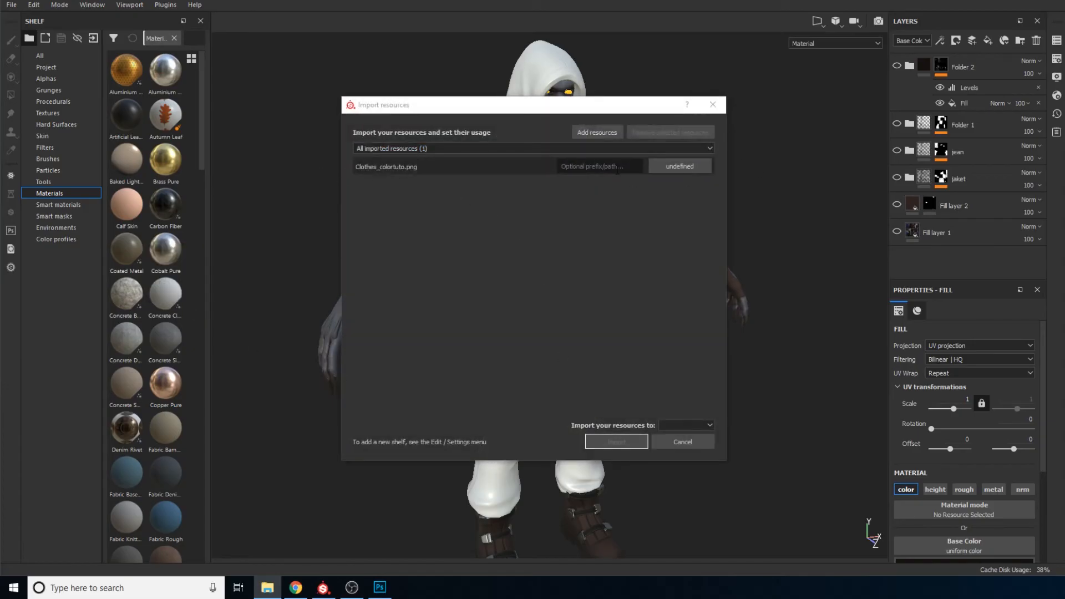
pyautogui.click(685, 168)
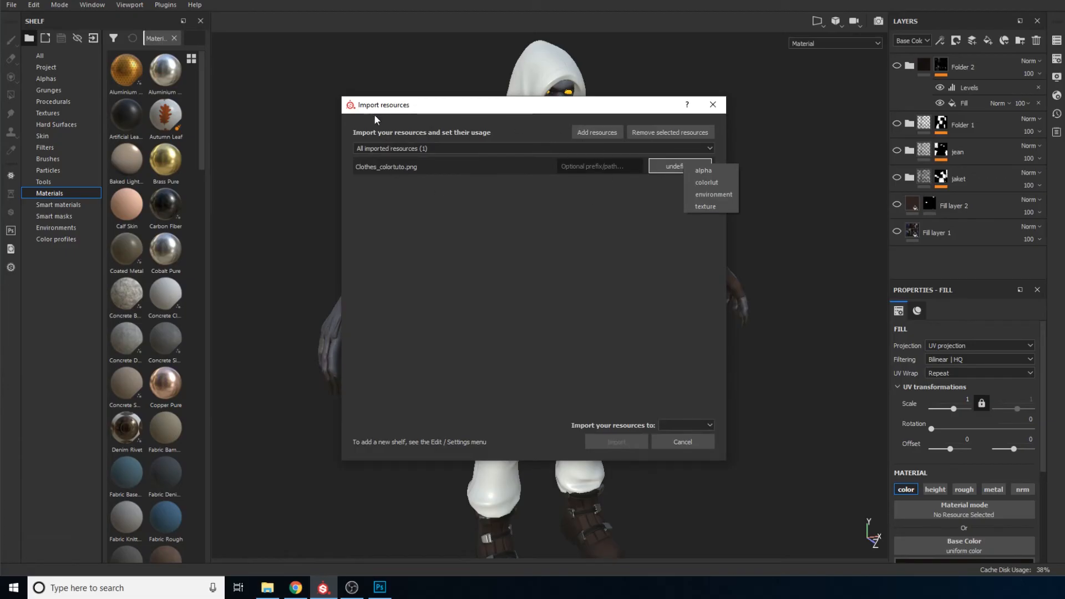
pyautogui.click(703, 206)
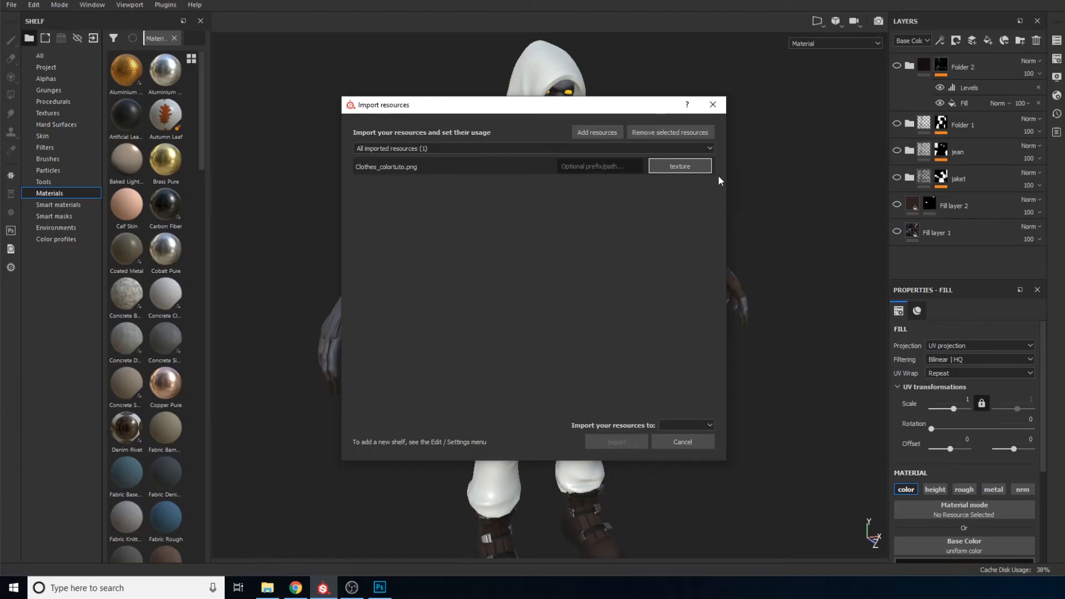
pyautogui.click(703, 427)
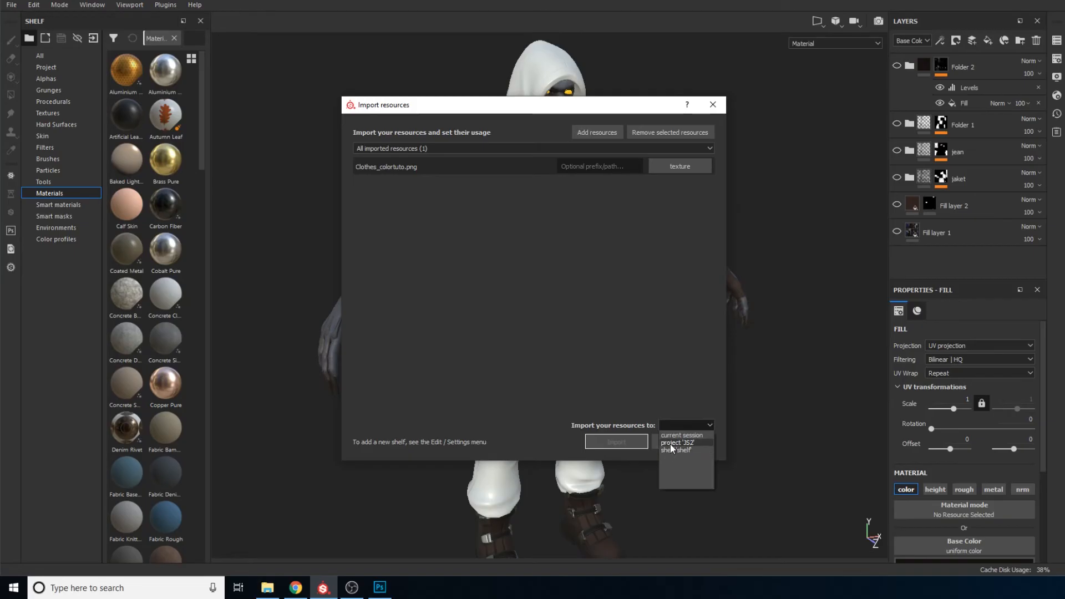
pyautogui.click(670, 443)
pyautogui.click(669, 427)
pyautogui.click(675, 442)
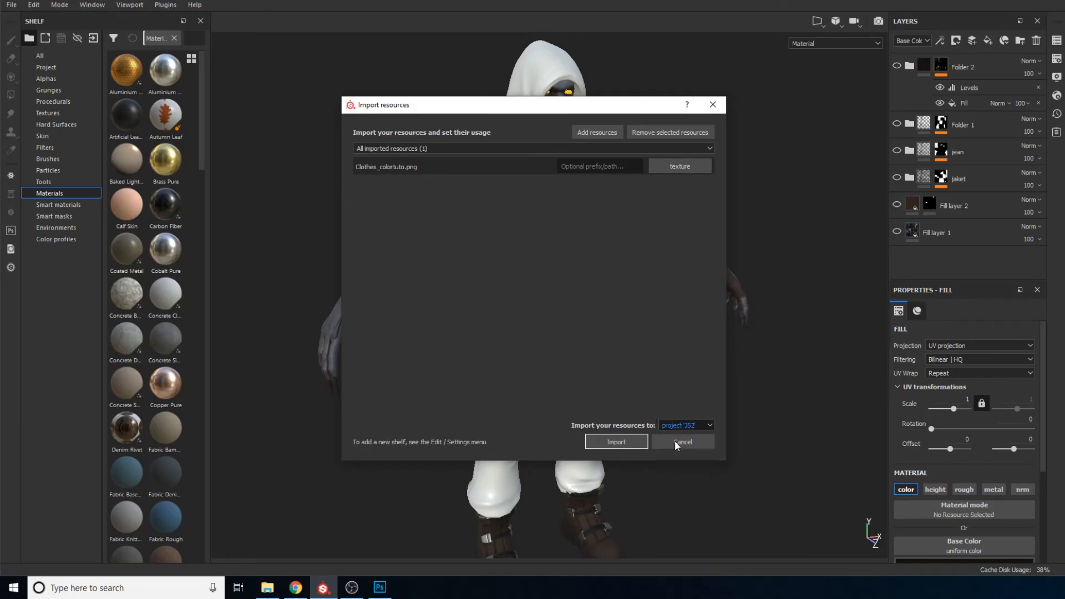
pyautogui.click(627, 444)
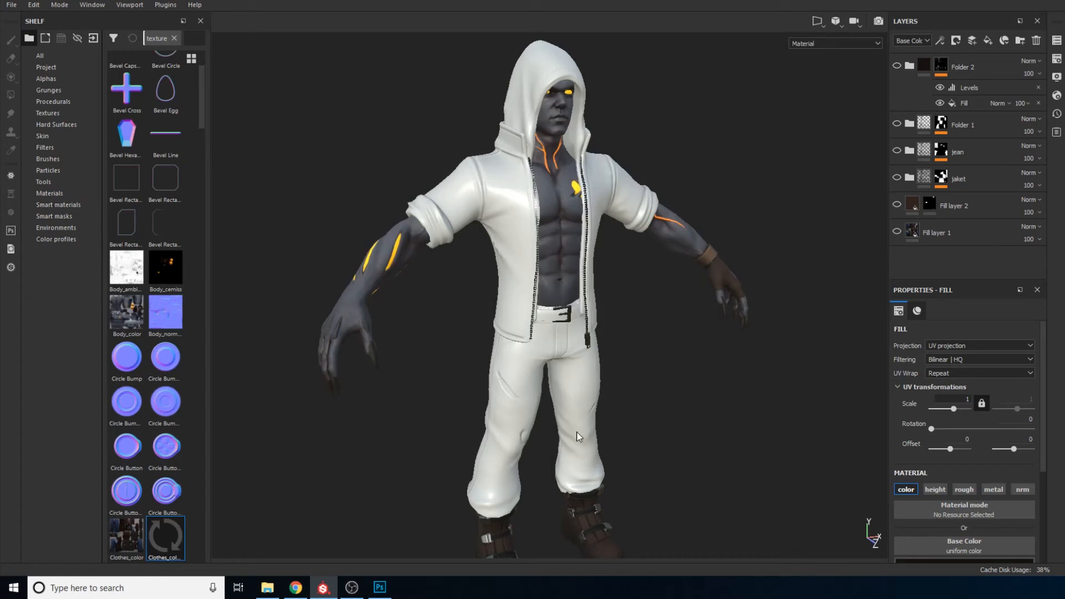
# - Add a fill layer directly above Fill layer 1 and assign the Clothes_colortuto texture to its Base Color
pyautogui.click(988, 40)
pyautogui.click(987, 40)
pyautogui.moveTo(930, 144); pyautogui.dragTo(940, 267)
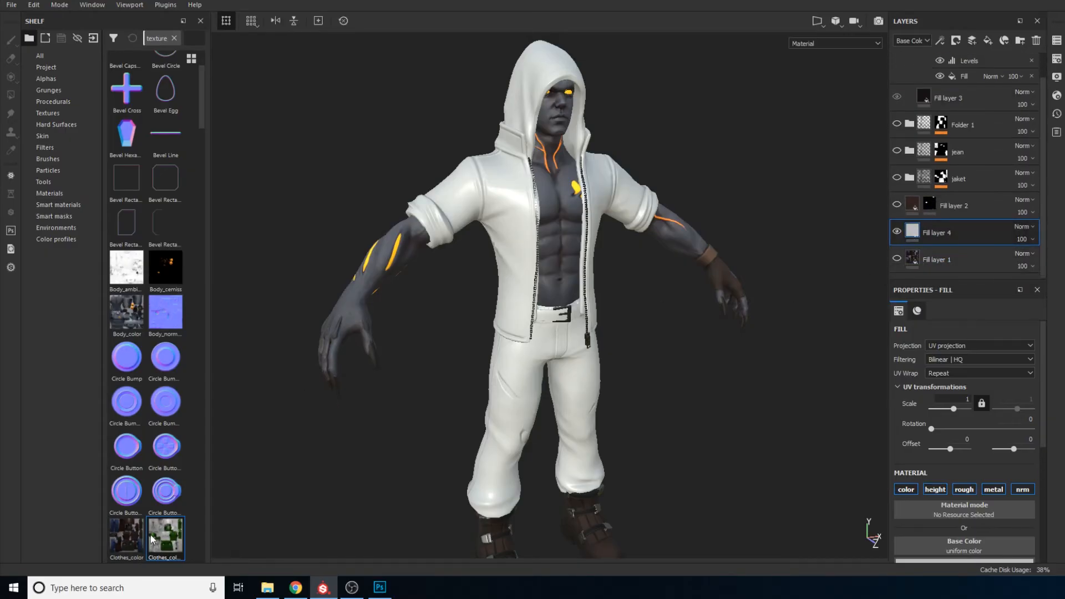
pyautogui.moveTo(155, 545); pyautogui.dragTo(915, 547)
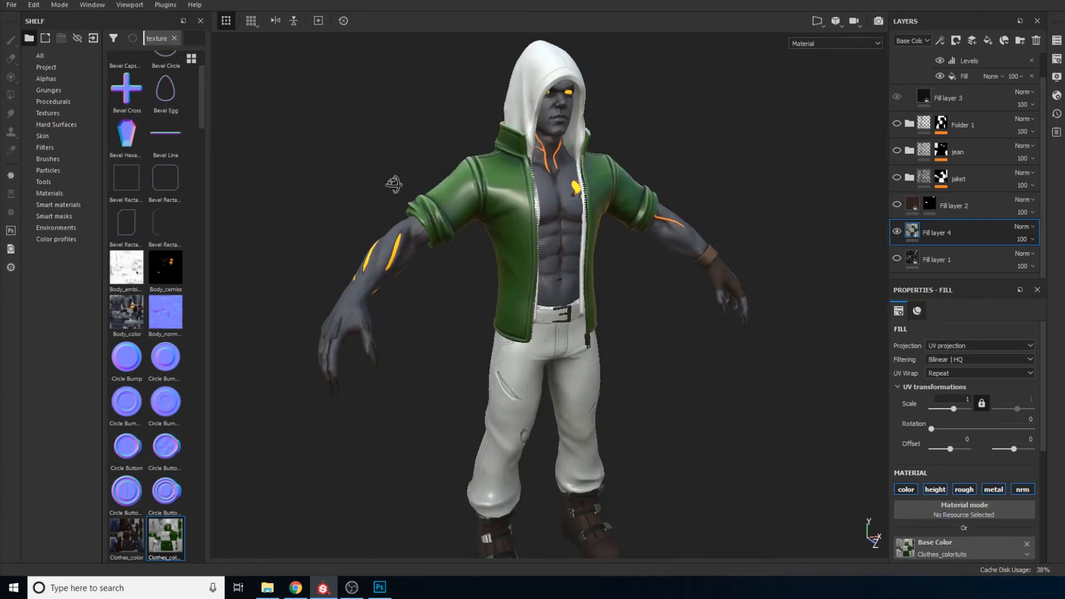
# - Examine the new clothing colour on the character from near and far
pyautogui.moveTo(380, 178)
pyautogui.mouseDown()
pyautogui.moveTo(746, 190)
pyautogui.moveTo(593, 218)
pyautogui.moveTo(399, 178)
pyautogui.mouseUp()
pyautogui.scroll(-2, 524, 233)
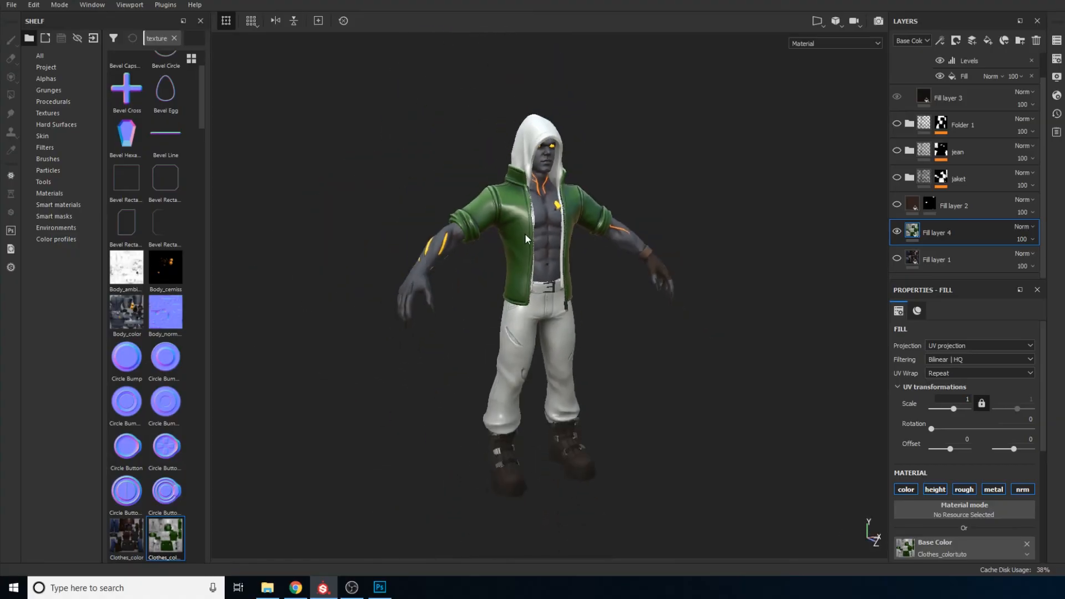
pyautogui.scroll(3, 525, 233)
pyautogui.scroll(-2, 533, 202)
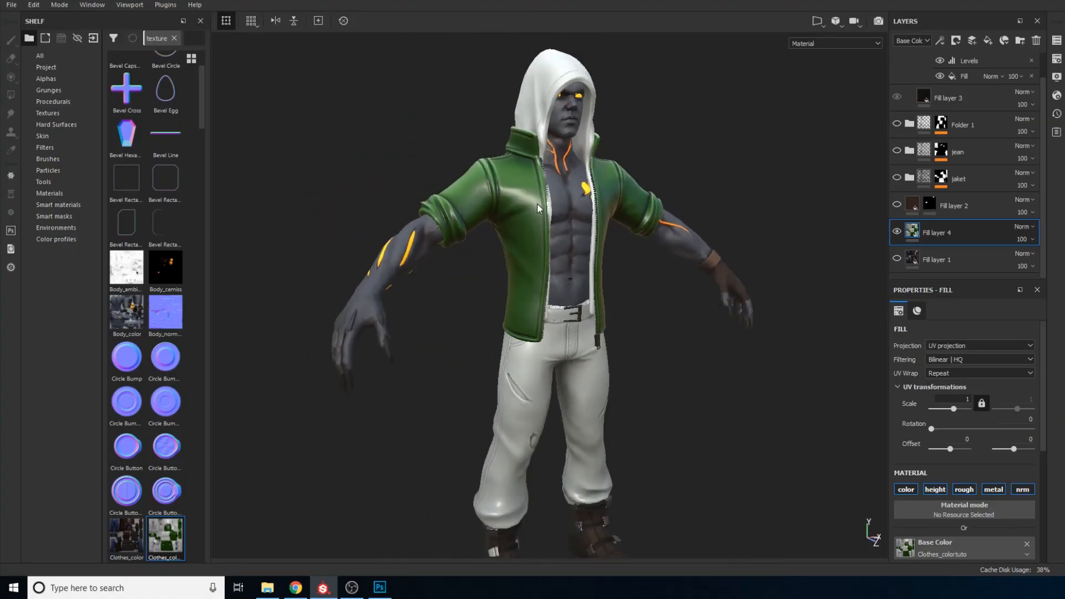
pyautogui.scroll(3, 516, 191)
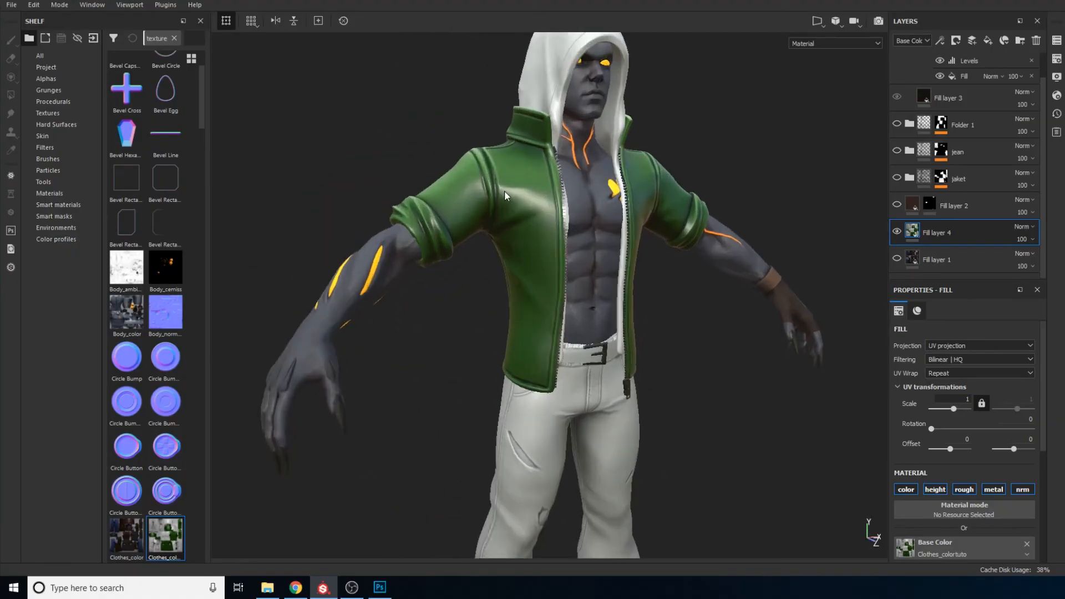
pyautogui.scroll(-3, 507, 197)
pyautogui.scroll(4, 516, 178)
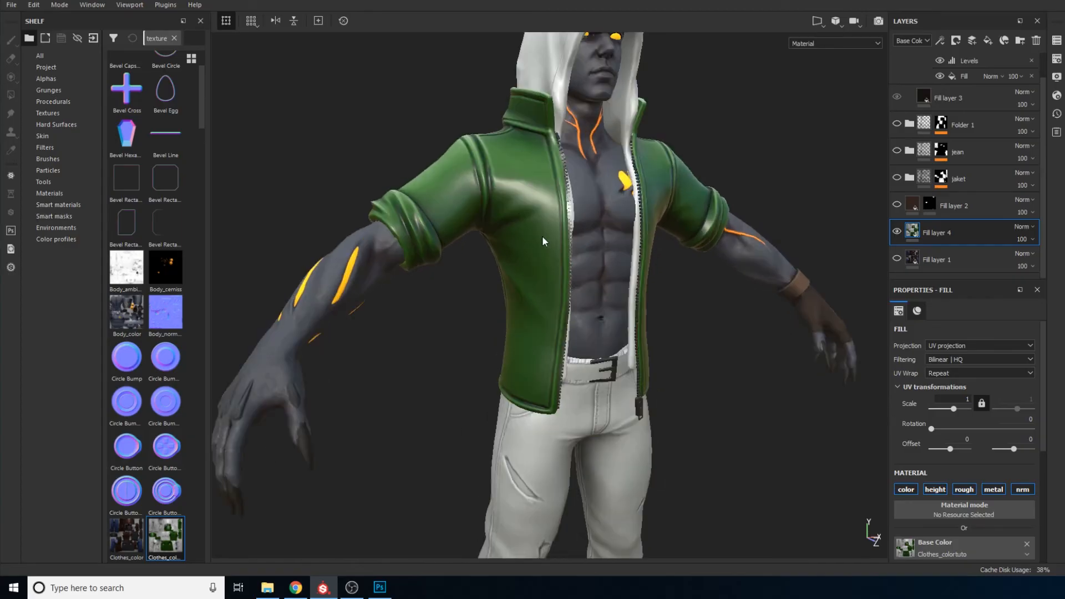
# - Turn off the metal, normal and height channels of Fill layer 4
pyautogui.scroll(-2, 1030, 460)
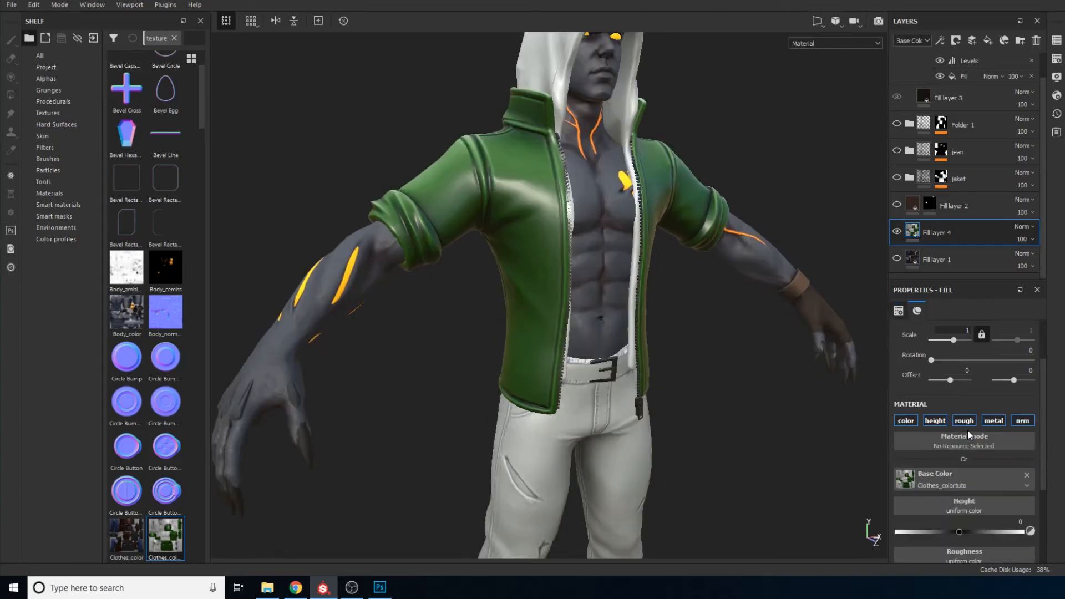
pyautogui.click(989, 423)
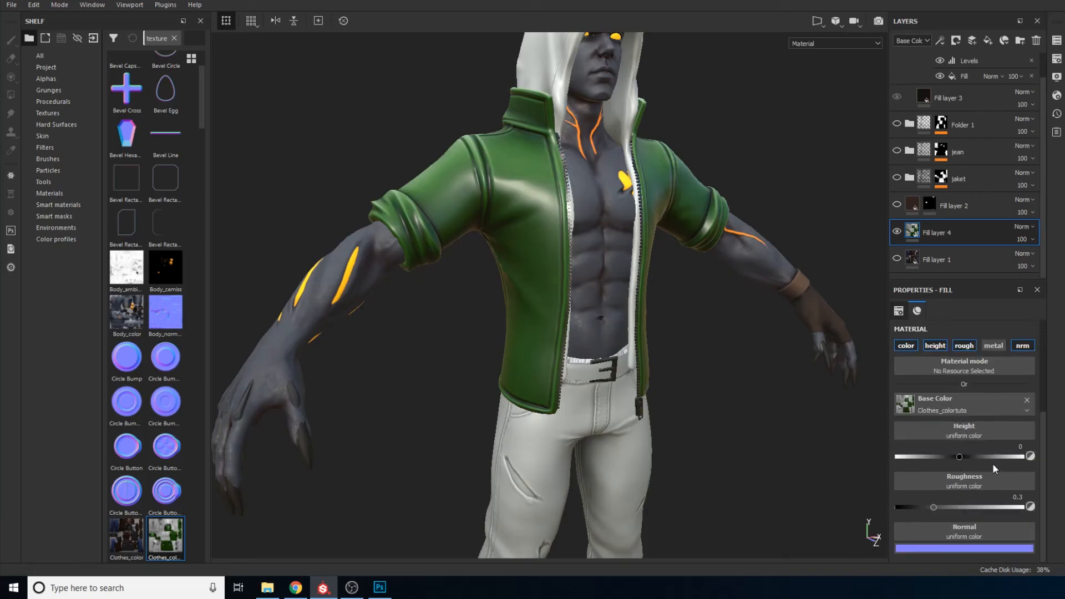
pyautogui.click(1023, 346)
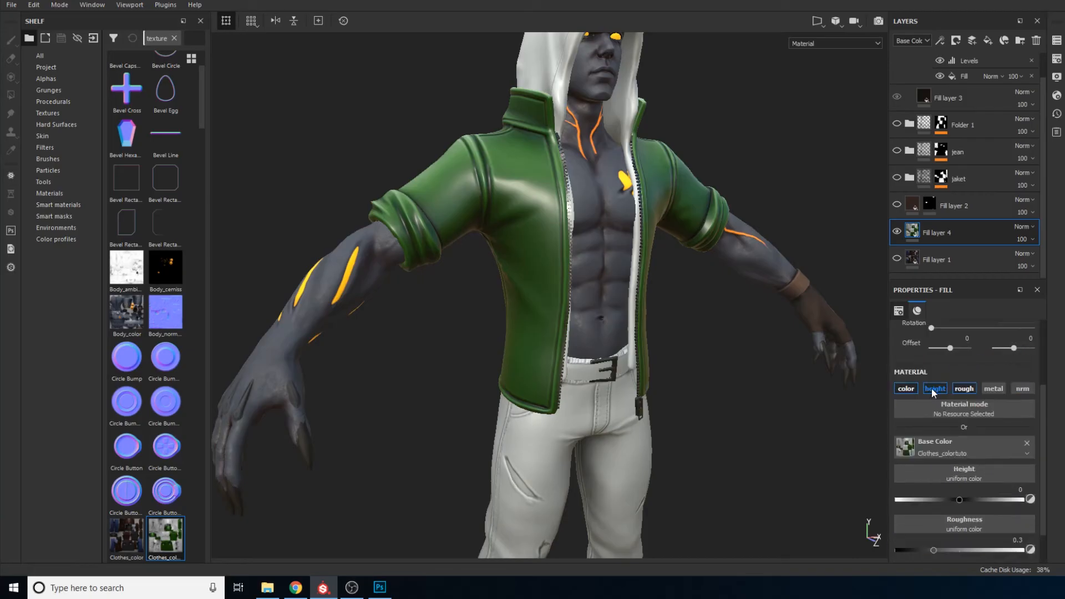
pyautogui.click(932, 389)
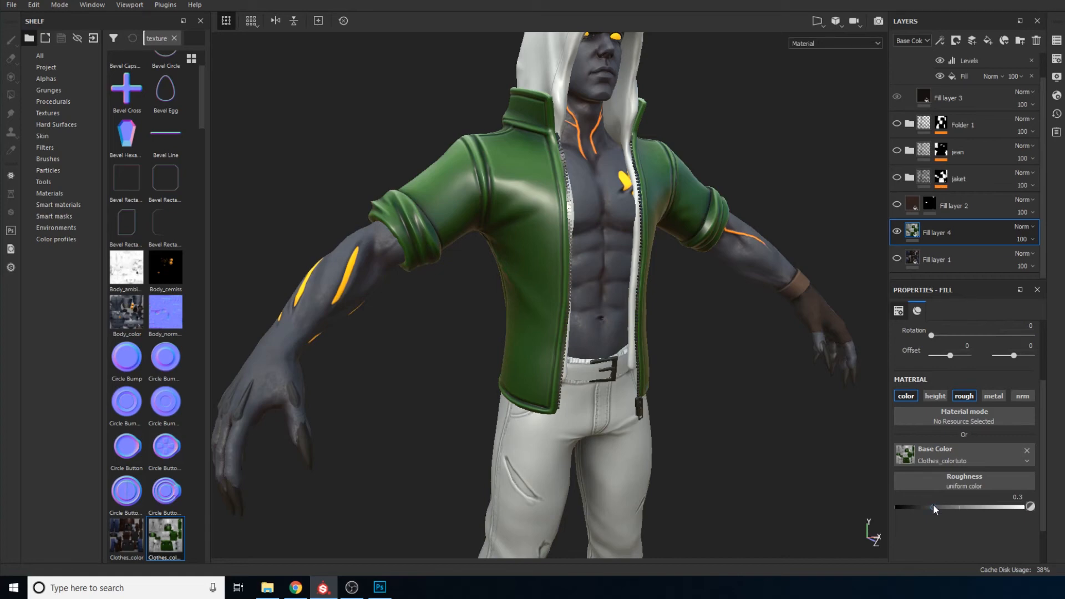
# - Set the roughness of Fill layer 4 to 0.3378 and check the sheen on the jacket and hood
pyautogui.moveTo(933, 506)
pyautogui.mouseDown()
pyautogui.moveTo(1011, 509)
pyautogui.moveTo(938, 514)
pyautogui.mouseUp()
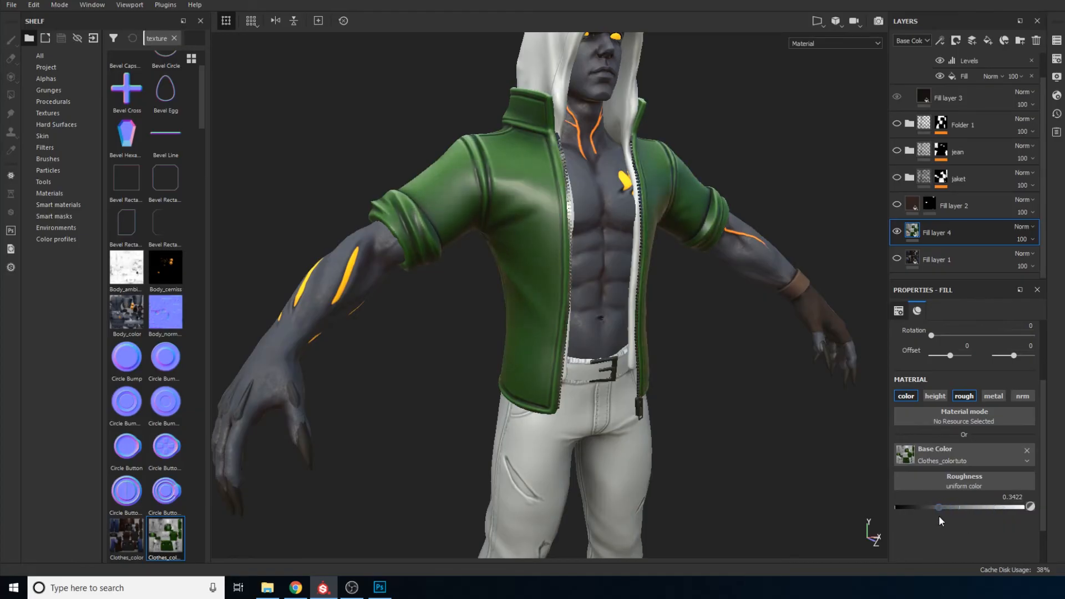
pyautogui.moveTo(742, 431); pyautogui.dragTo(912, 367)
pyautogui.scroll(-2, 450, 359)
pyautogui.scroll(5, 450, 359)
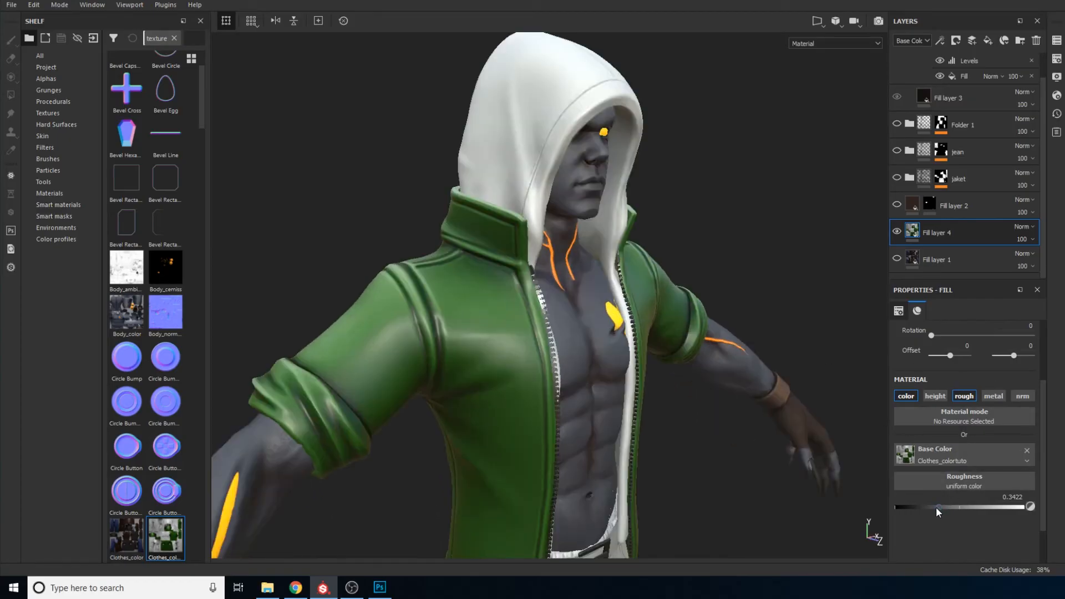
pyautogui.moveTo(936, 507)
pyautogui.mouseDown()
pyautogui.moveTo(955, 509)
pyautogui.moveTo(915, 499)
pyautogui.moveTo(937, 513)
pyautogui.mouseUp()
pyautogui.scroll(-4, 469, 346)
pyautogui.scroll(2, 476, 353)
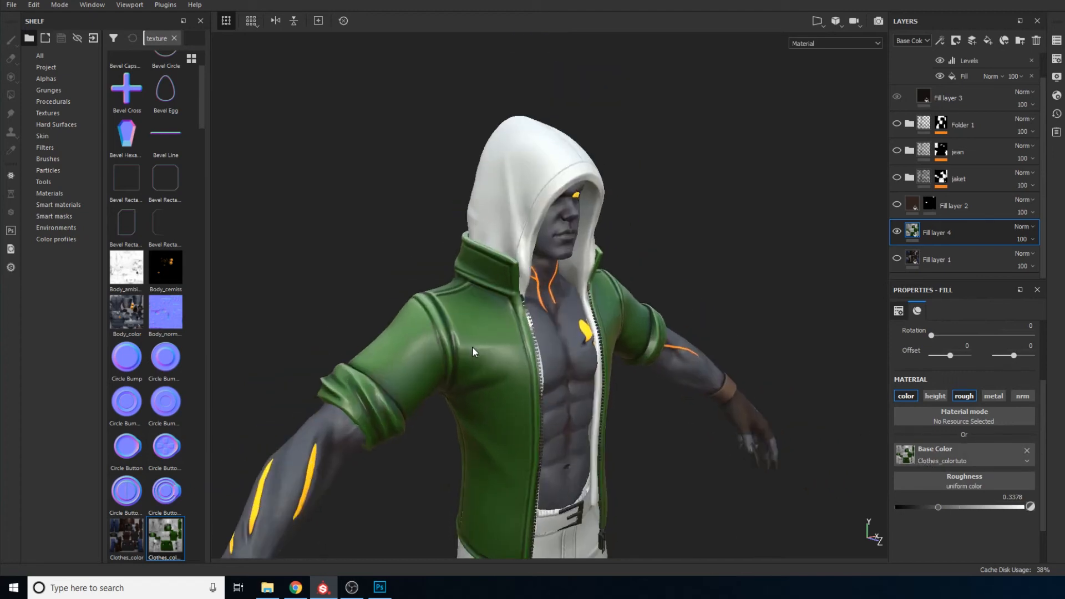
pyautogui.scroll(2, 473, 351)
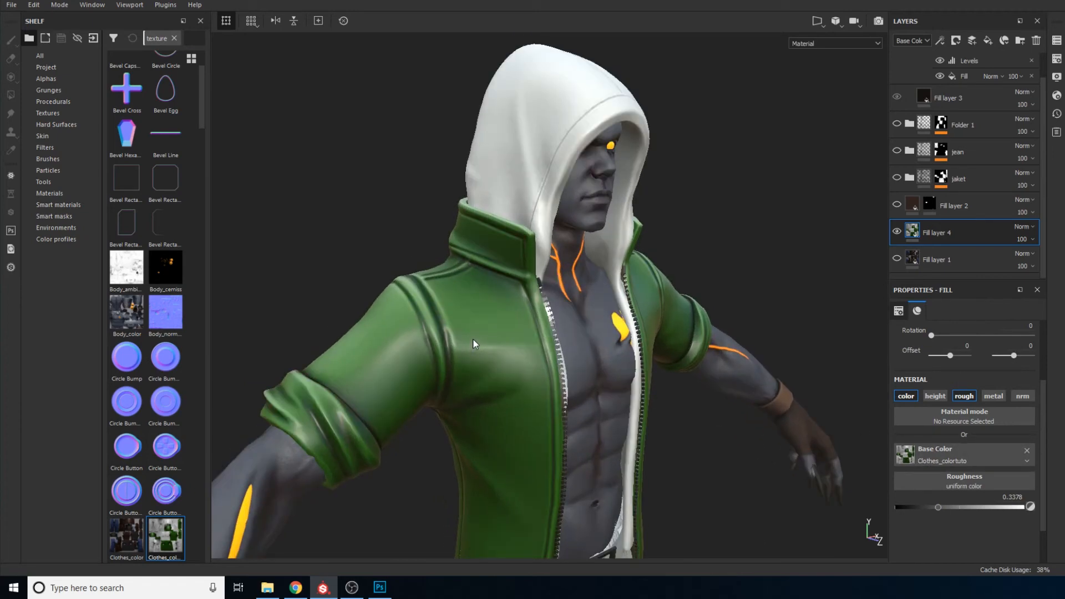
# - Switch to Photoshop and compare the ID map in Layer 4 with the coloured garments by toggling its visibility
pyautogui.click(379, 587)
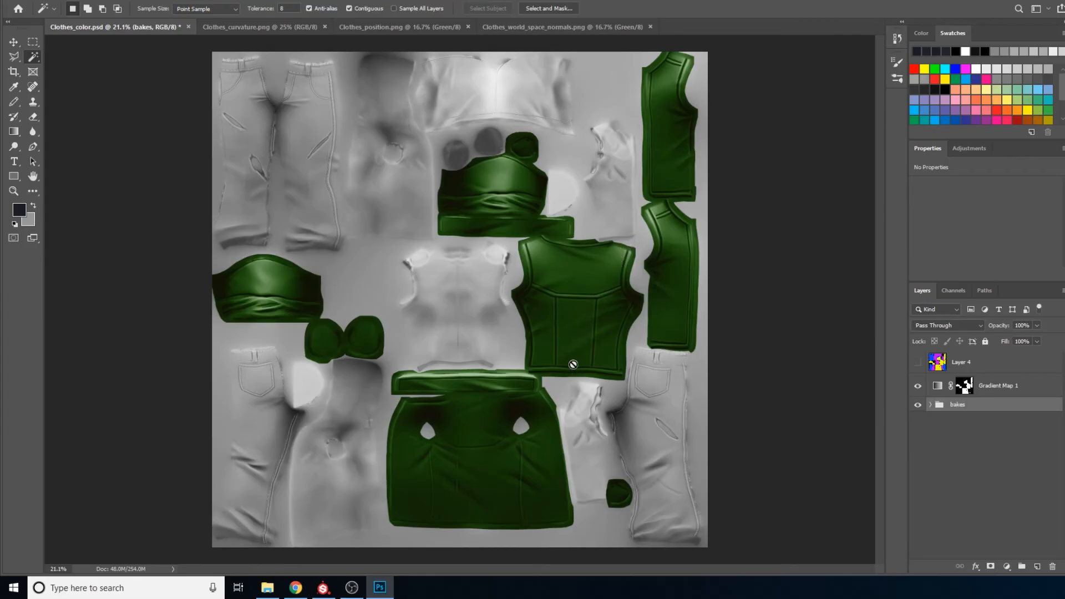
pyautogui.click(918, 363)
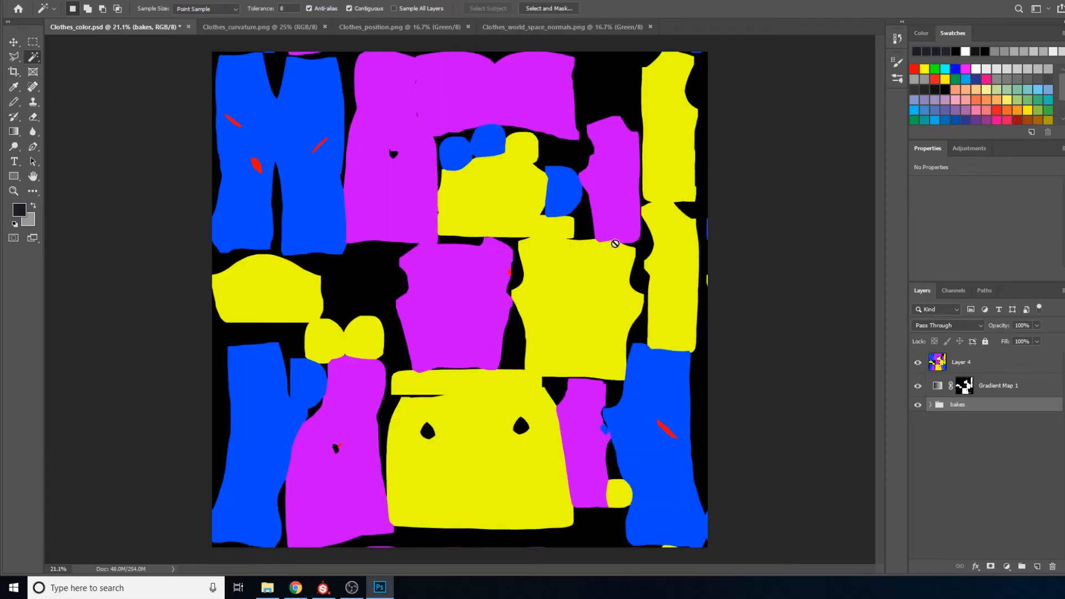
pyautogui.click(917, 364)
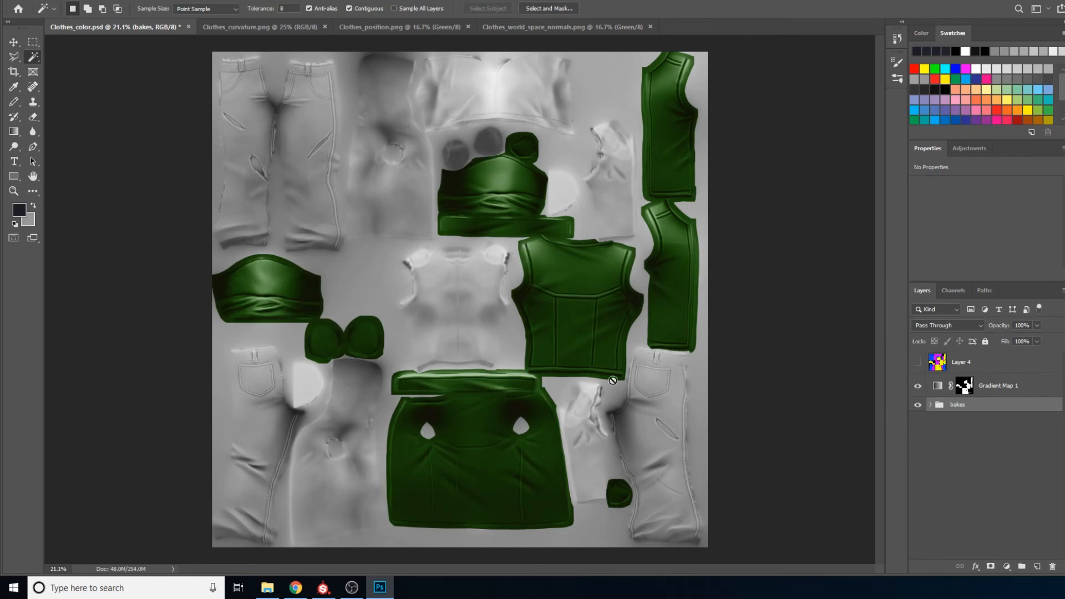
pyautogui.click(917, 362)
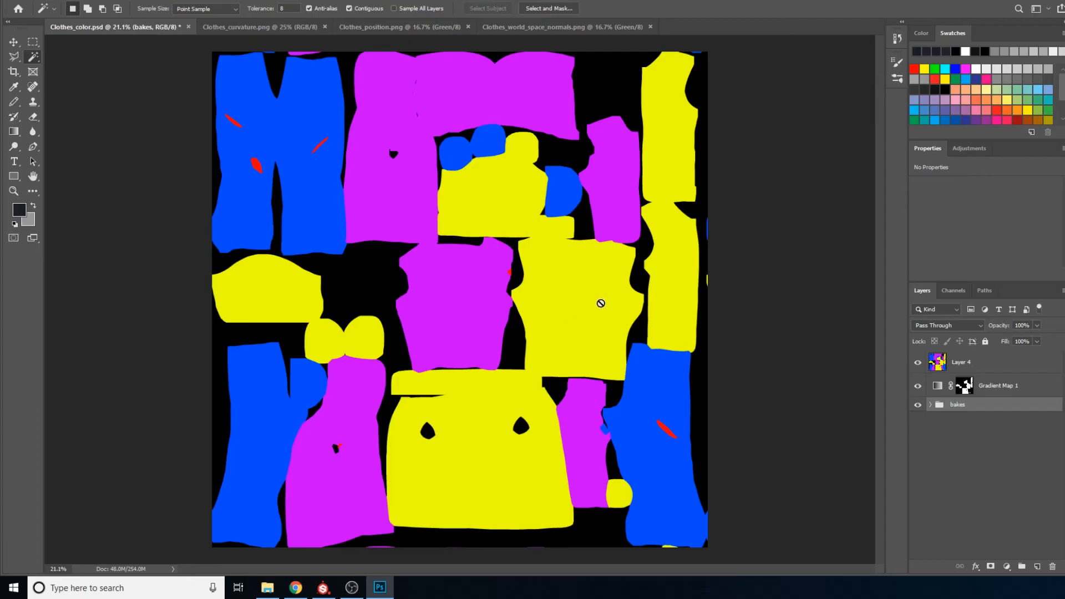
pyautogui.click(917, 362)
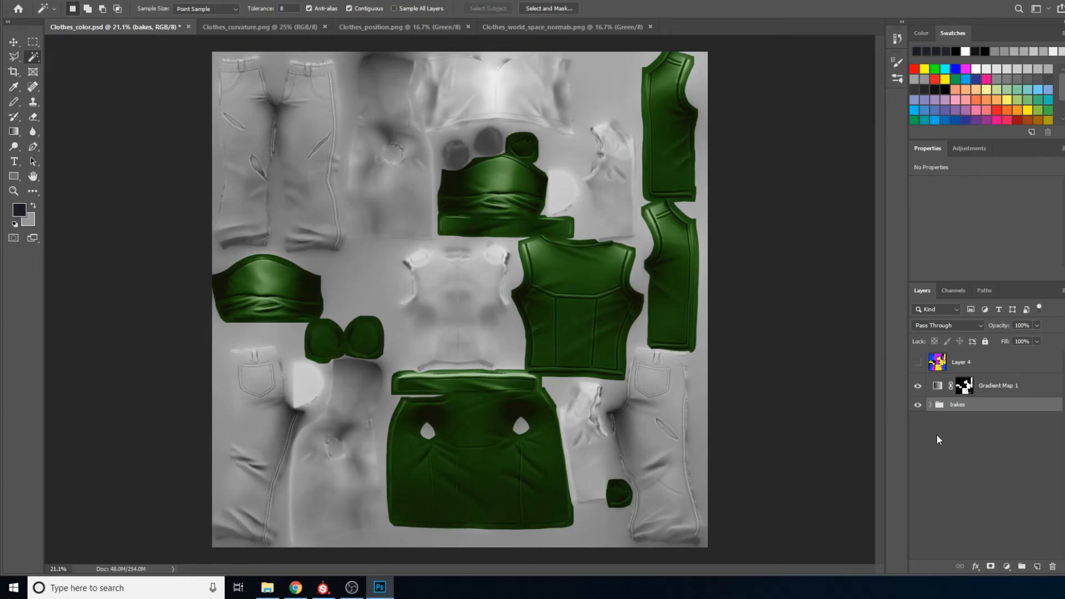
# - Select the armhole band beyond the curved seam on one side of the jacket's back piece with the Polygonal Lasso
pyautogui.click(14, 57)
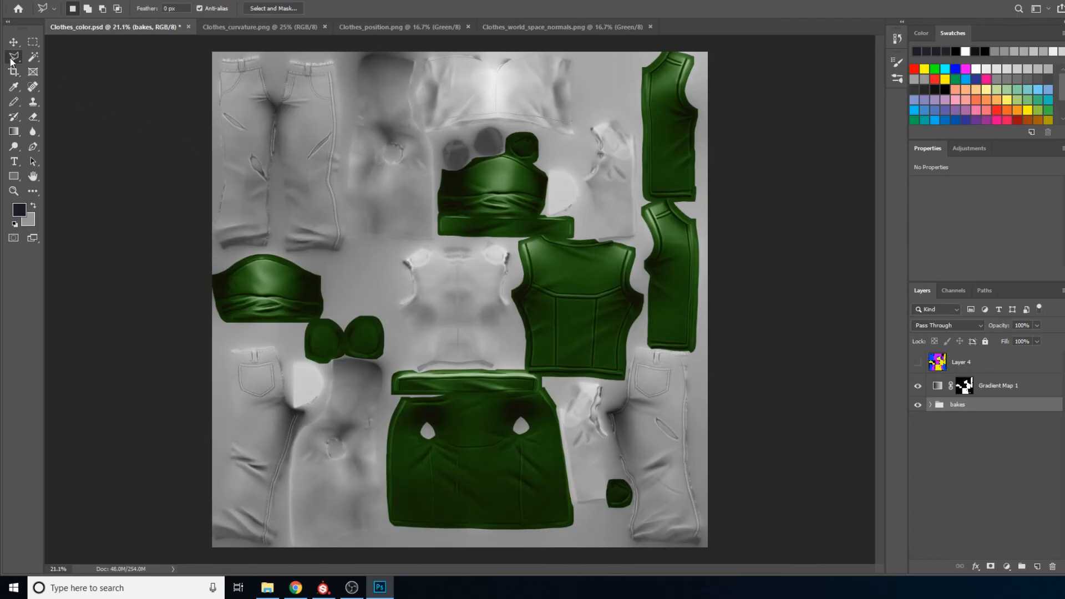
pyautogui.keyDown('ctrl'); pyautogui.click(635, 270); pyautogui.keyUp('ctrl')
pyautogui.keyDown('ctrl'); pyautogui.click(634, 269); pyautogui.keyUp('ctrl')
pyautogui.keyDown('ctrl'); pyautogui.click(636, 268); pyautogui.keyUp('ctrl')
pyautogui.keyDown('ctrl'); pyautogui.click(675, 281); pyautogui.keyUp('ctrl')
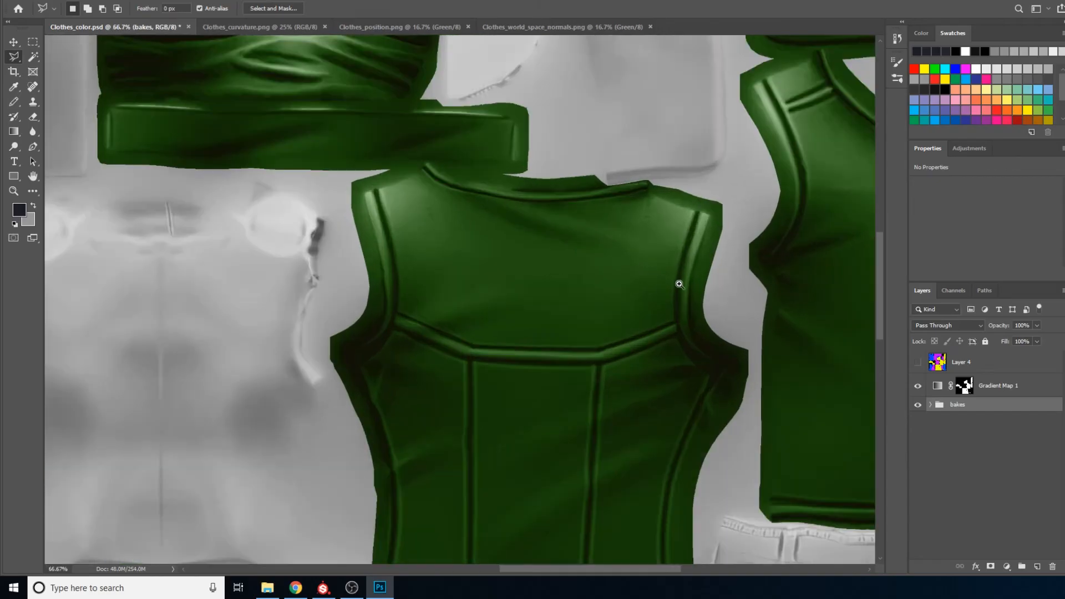
pyautogui.keyDown('ctrl'); pyautogui.click(679, 284); pyautogui.keyUp('ctrl')
pyautogui.moveTo(641, 247); pyautogui.dragTo(667, 256)
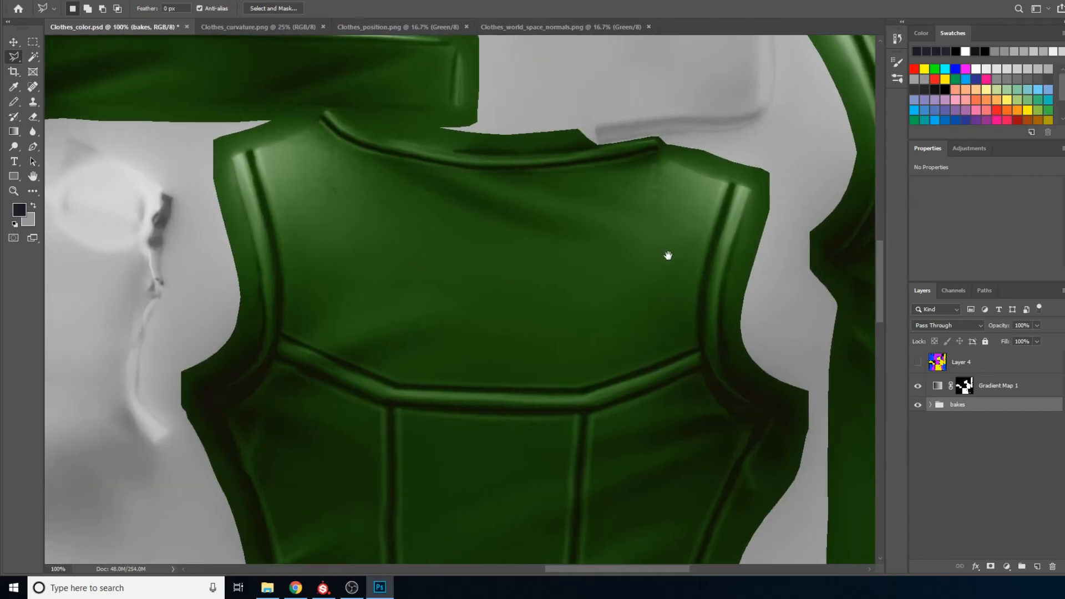
pyautogui.click(733, 182)
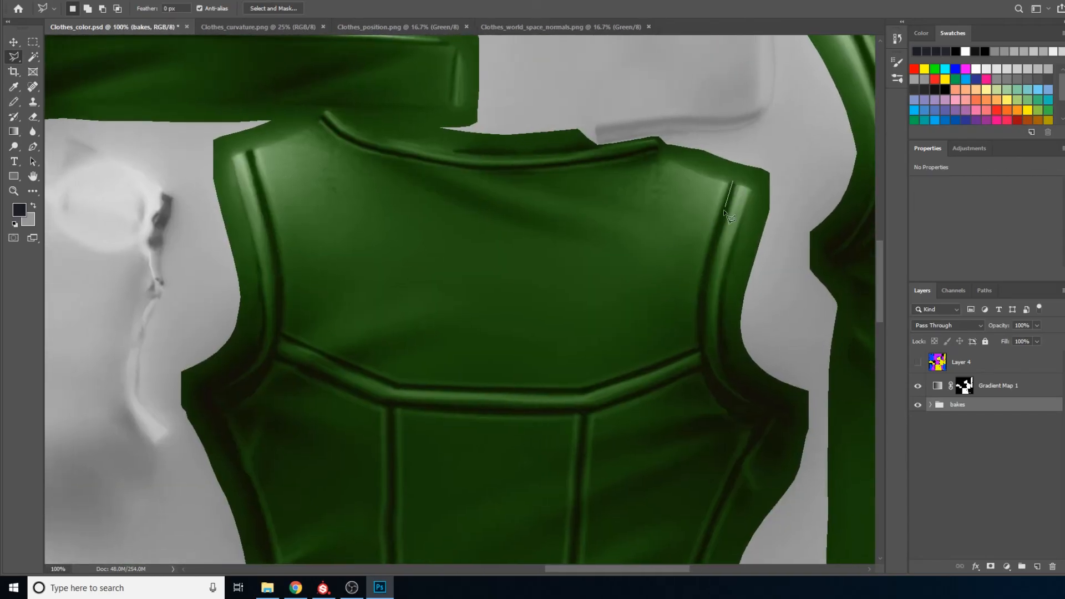
pyautogui.click(703, 275)
pyautogui.click(697, 306)
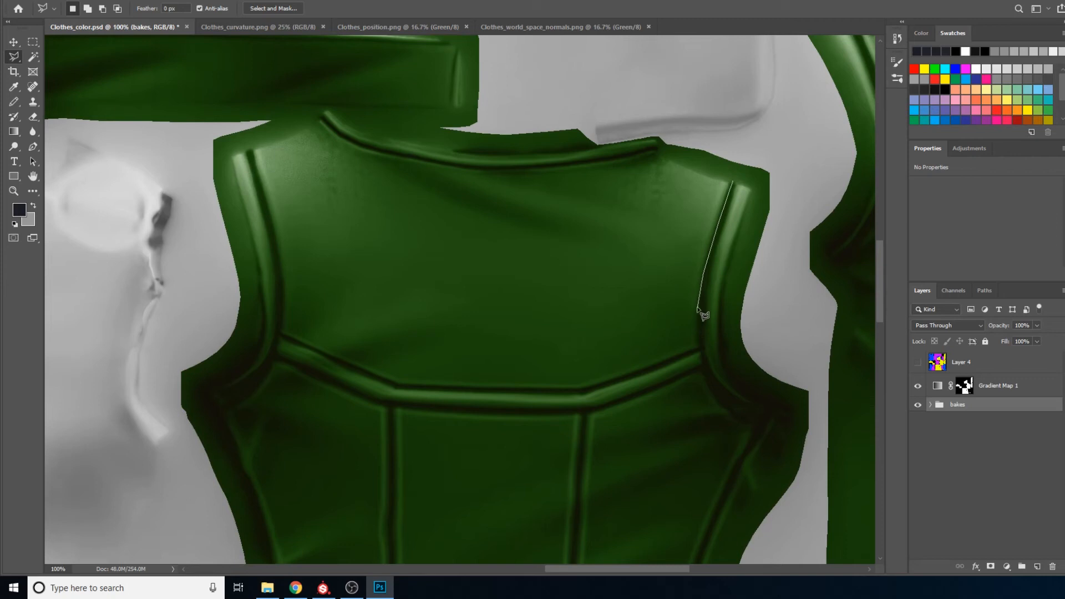
pyautogui.click(701, 369)
pyautogui.click(710, 389)
pyautogui.click(760, 435)
pyautogui.click(805, 439)
pyautogui.click(766, 241)
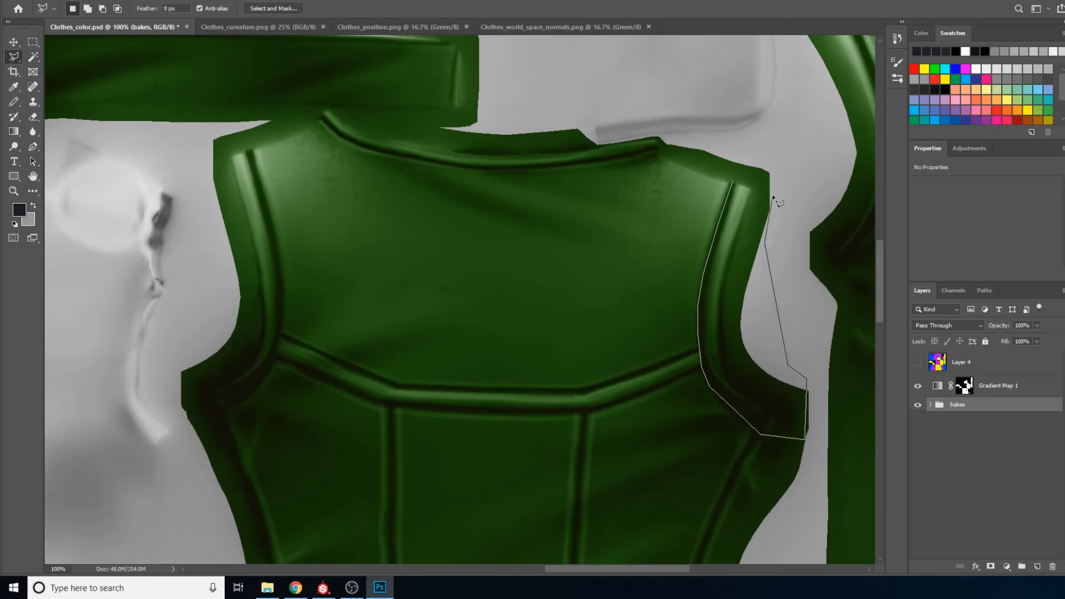
pyautogui.click(772, 193)
pyautogui.click(752, 172)
pyautogui.click(740, 190)
# - Start a Polygonal Lasso outline added to the selection, tracing the lower edge of the back piece's yoke seam from the selected armhole to the opposite one
pyautogui.moveTo(680, 407)
pyautogui.mouseDown()
pyautogui.moveTo(682, 255)
pyautogui.moveTo(725, 262)
pyautogui.mouseUp()
pyautogui.scroll(1, 835, 246)
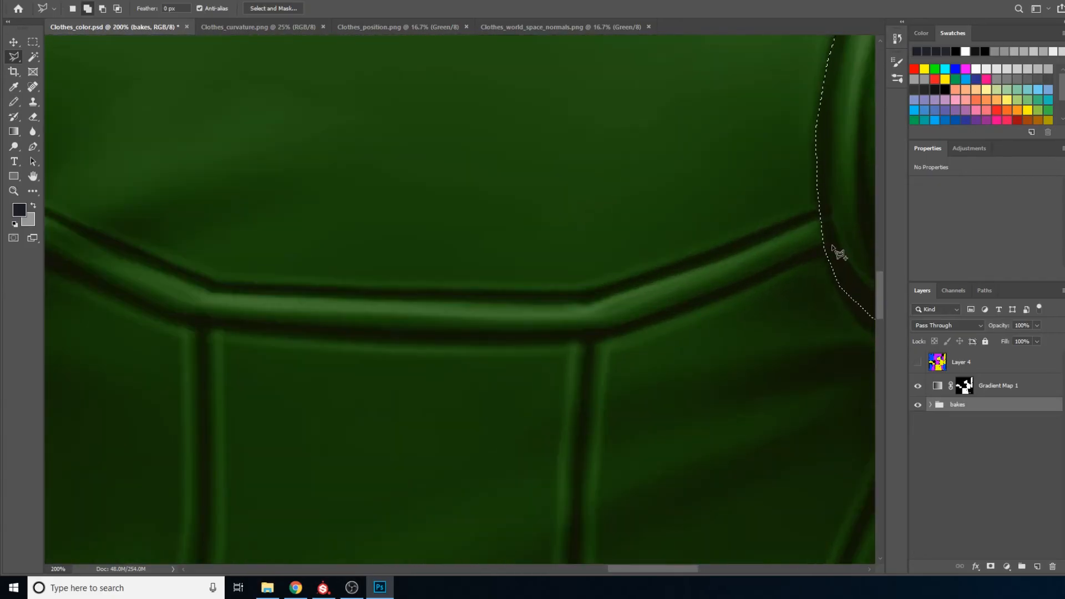
pyautogui.keyDown('shift'); pyautogui.click(831, 245); pyautogui.keyUp('shift')
pyautogui.click(596, 336)
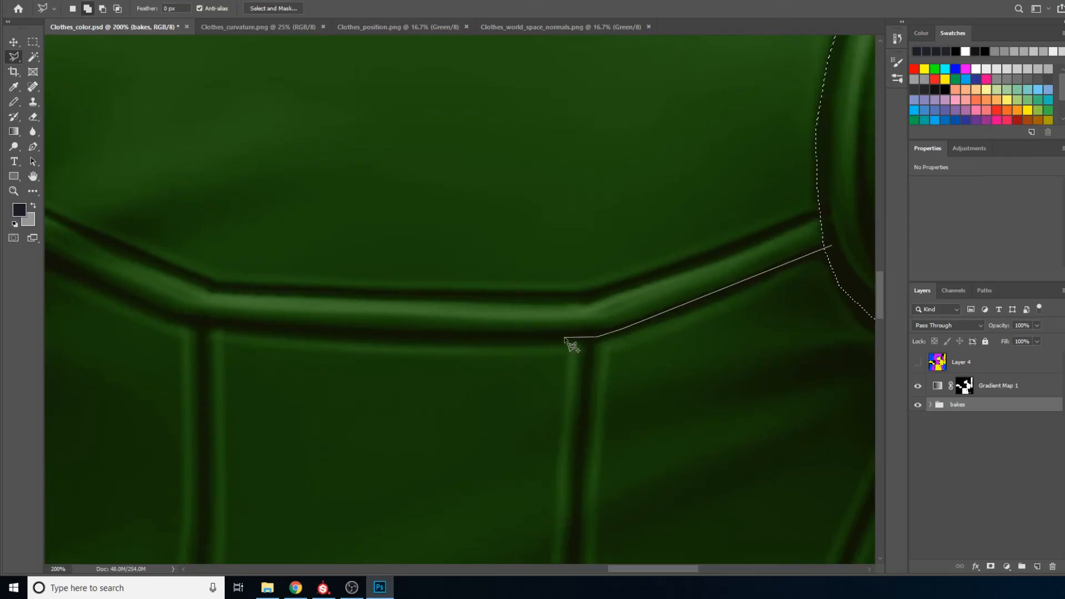
pyautogui.moveTo(506, 339); pyautogui.dragTo(767, 340)
pyautogui.click(738, 340)
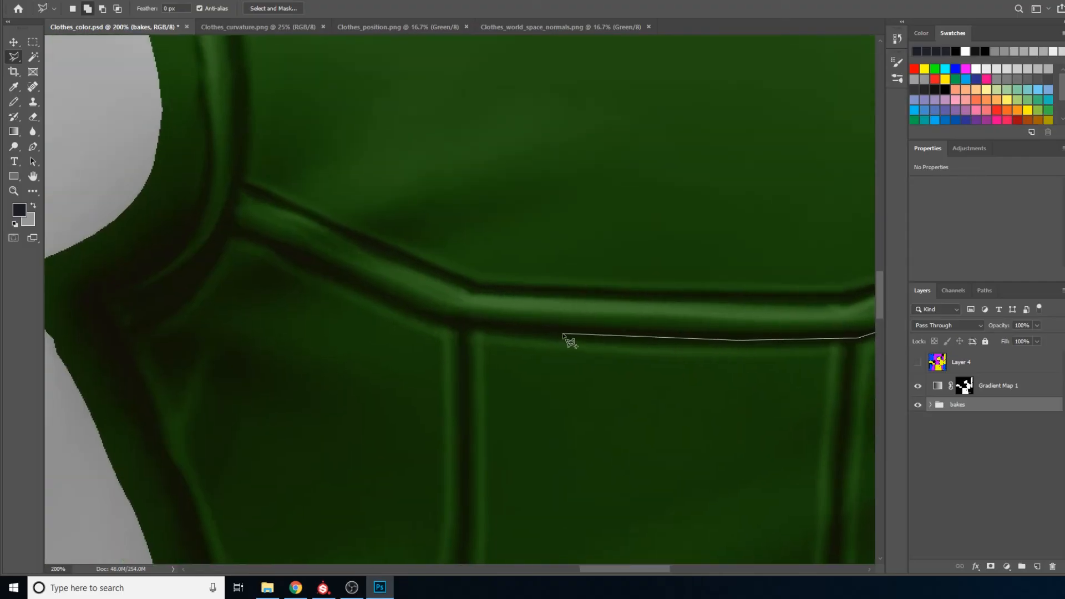
pyautogui.click(563, 334)
pyautogui.click(459, 323)
pyautogui.click(399, 308)
pyautogui.click(259, 242)
pyautogui.click(229, 234)
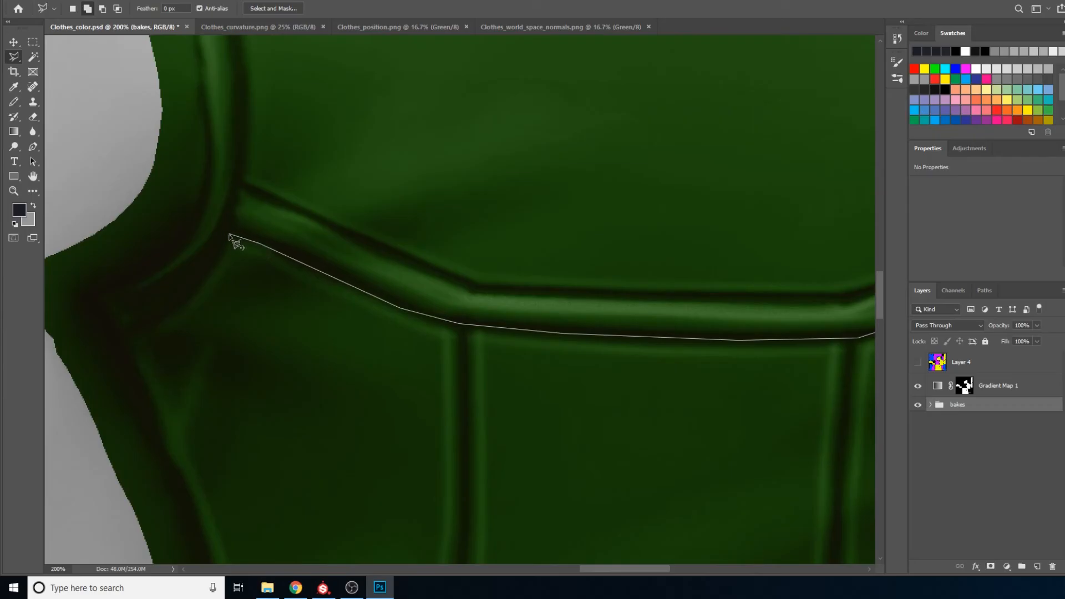
# - Continue the lasso outline under the opposite armhole band and around its outer side up to the shoulder
pyautogui.click(207, 281)
pyautogui.moveTo(109, 358); pyautogui.dragTo(272, 347)
pyautogui.click(211, 359)
pyautogui.click(177, 248)
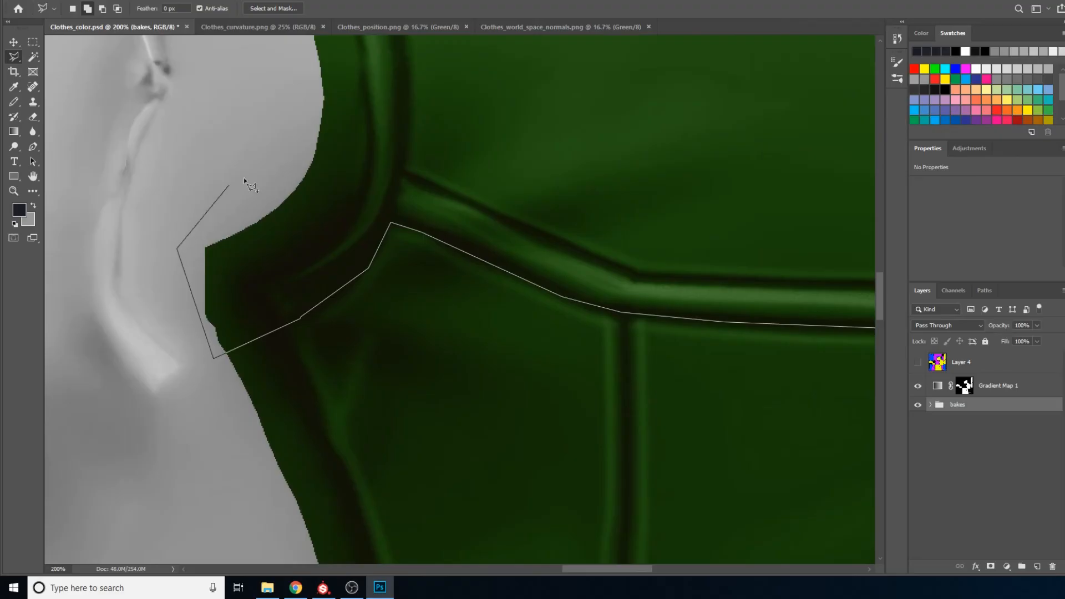
pyautogui.moveTo(270, 190)
pyautogui.mouseDown()
pyautogui.moveTo(257, 278)
pyautogui.moveTo(267, 362)
pyautogui.mouseUp()
pyautogui.moveTo(275, 143); pyautogui.dragTo(308, 360)
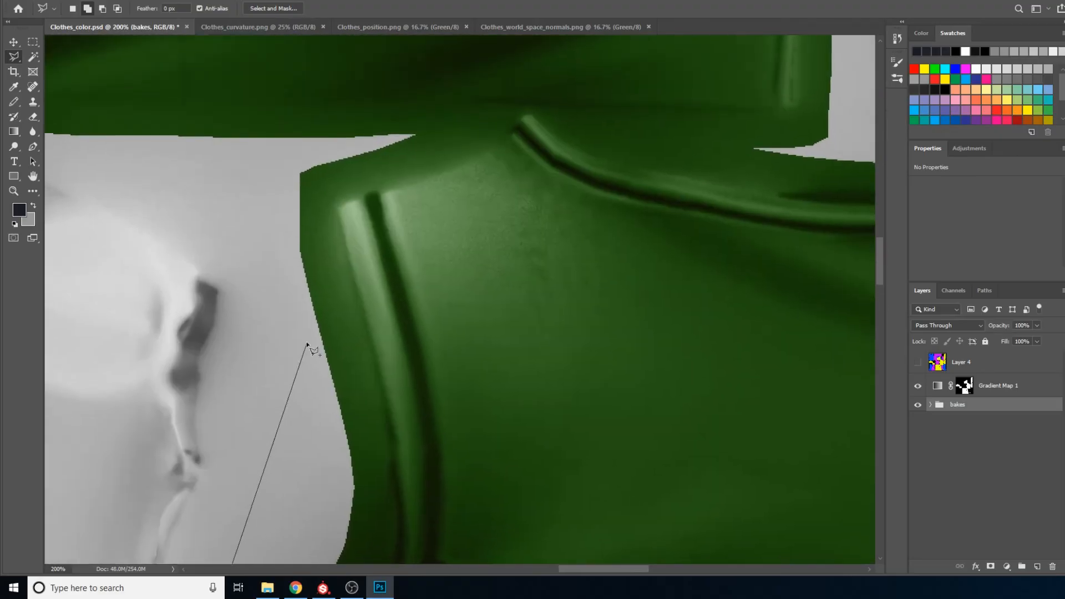
pyautogui.click(283, 197)
pyautogui.click(352, 177)
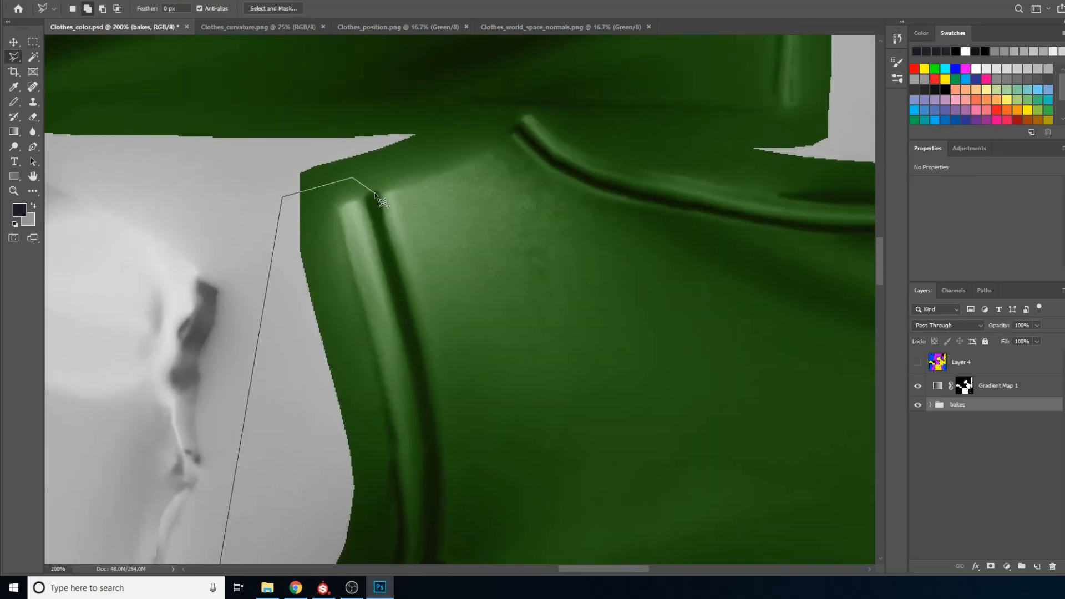
# - Trace the inner edge of that armhole band from the shoulder down to the yoke seam
pyautogui.click(374, 193)
pyautogui.click(425, 367)
pyautogui.moveTo(425, 367); pyautogui.dragTo(409, 328)
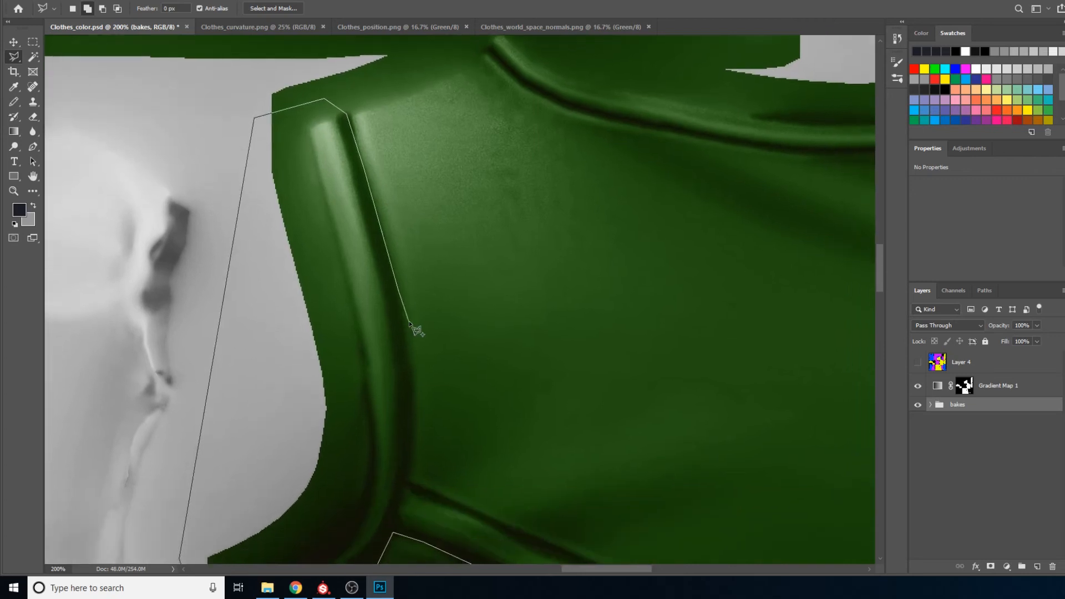
pyautogui.click(411, 443)
pyautogui.click(407, 478)
pyautogui.moveTo(407, 478); pyautogui.dragTo(284, 281)
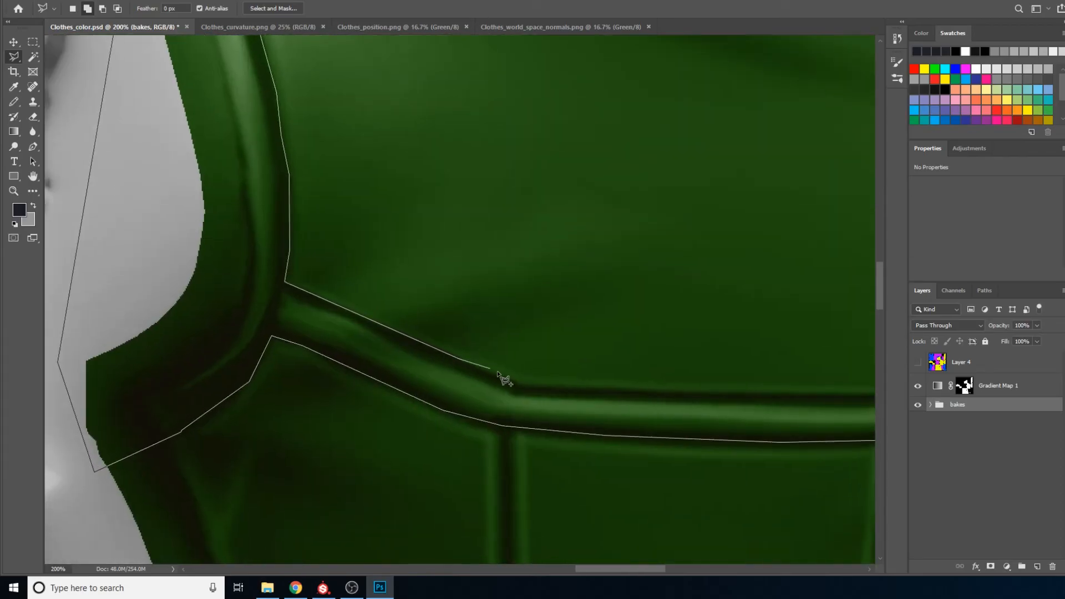
# - Trace the upper edge of the yoke seam back to the first armhole and close the outline to add the trim to the selection
pyautogui.click(522, 387)
pyautogui.moveTo(635, 398); pyautogui.dragTo(368, 373)
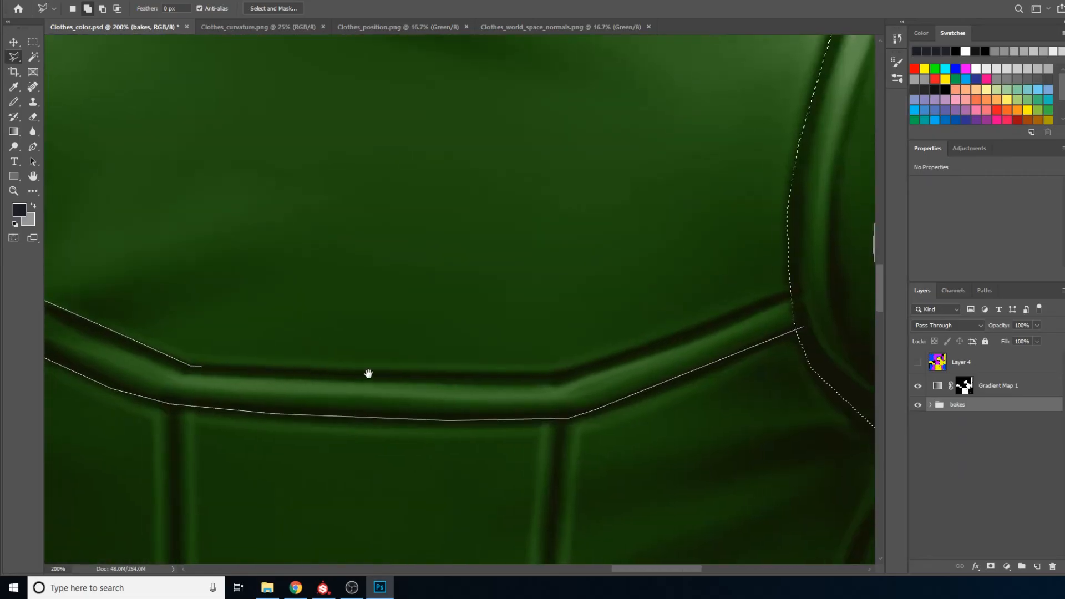
pyautogui.click(553, 373)
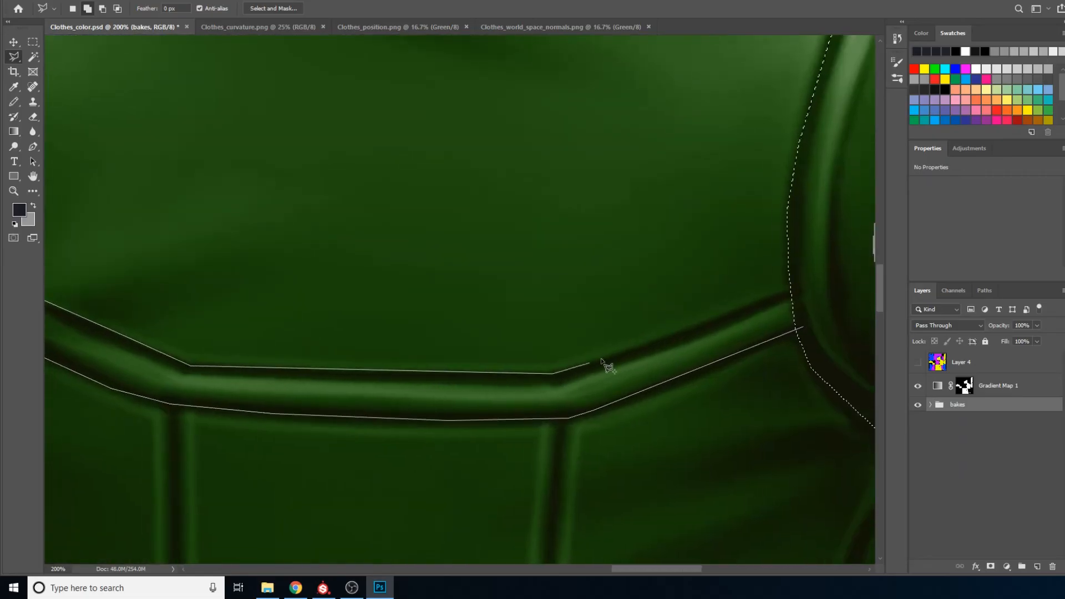
pyautogui.click(710, 321)
pyautogui.click(797, 287)
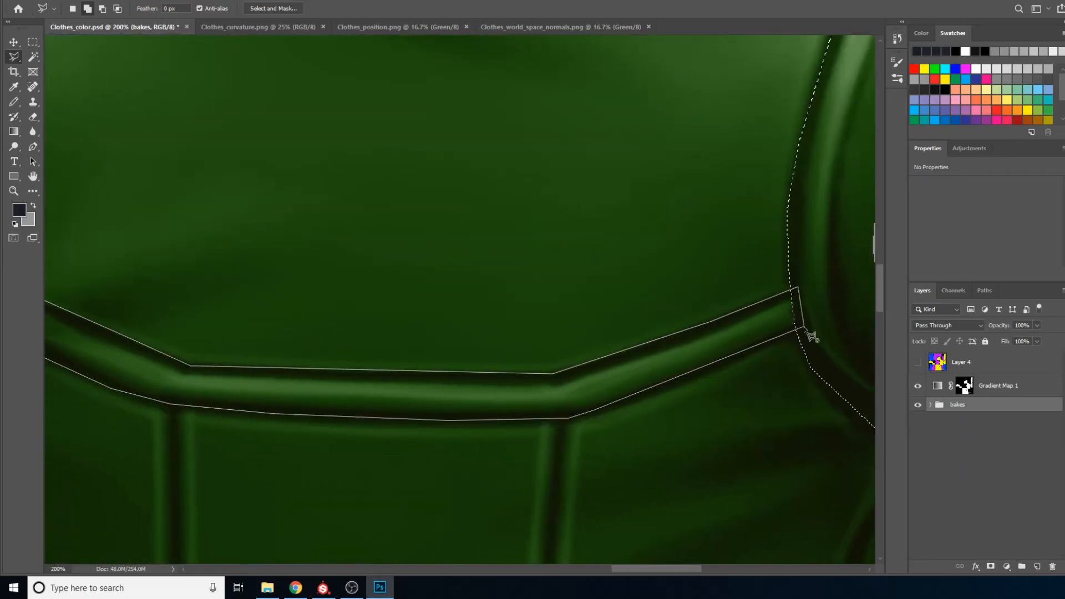
pyautogui.click(803, 326)
# - Review the selected trim on the whole back piece and compare it with the character reference in the browser, returning to Photoshop
pyautogui.keyDown('alt'); pyautogui.click(628, 271); pyautogui.keyUp('alt')
pyautogui.keyDown('alt'); pyautogui.click(627, 271); pyautogui.keyUp('alt')
pyautogui.keyDown('alt'); pyautogui.click(628, 272); pyautogui.keyUp('alt')
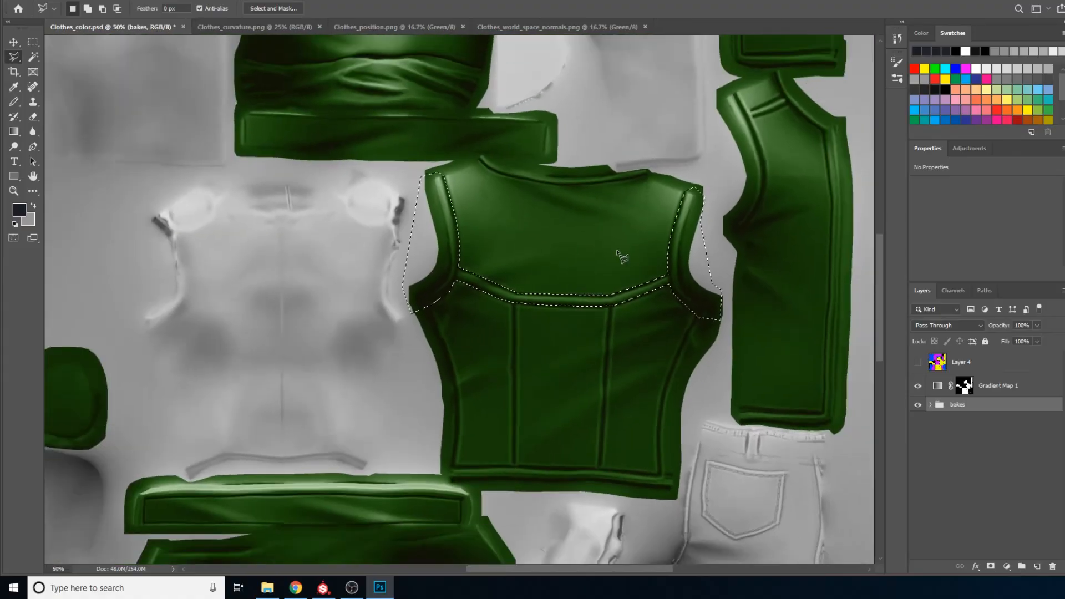
pyautogui.scroll(2, 616, 266)
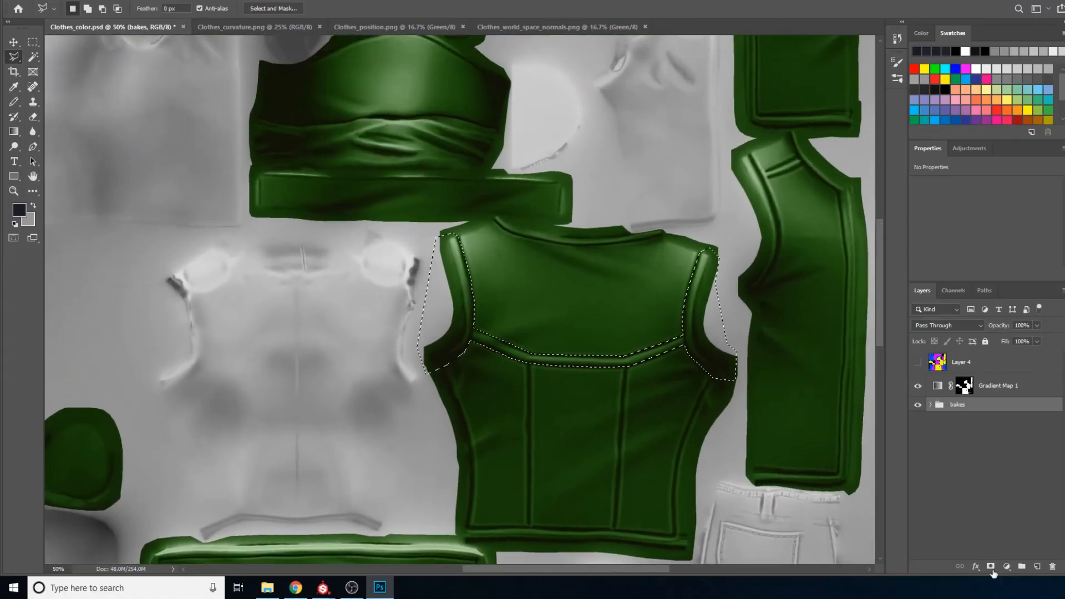
pyautogui.click(296, 588)
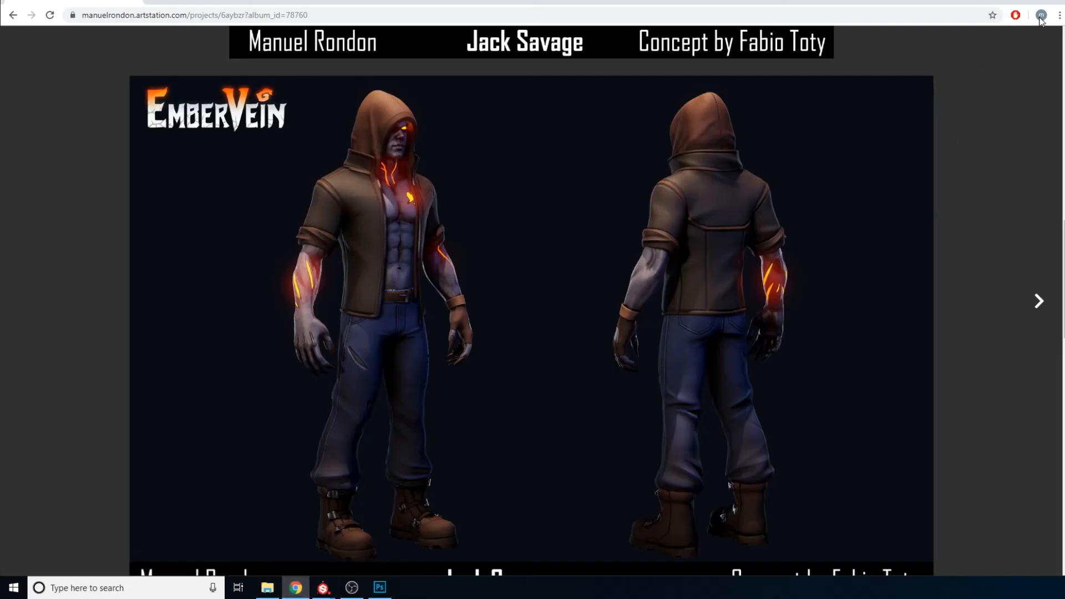
pyautogui.click(1005, 1)
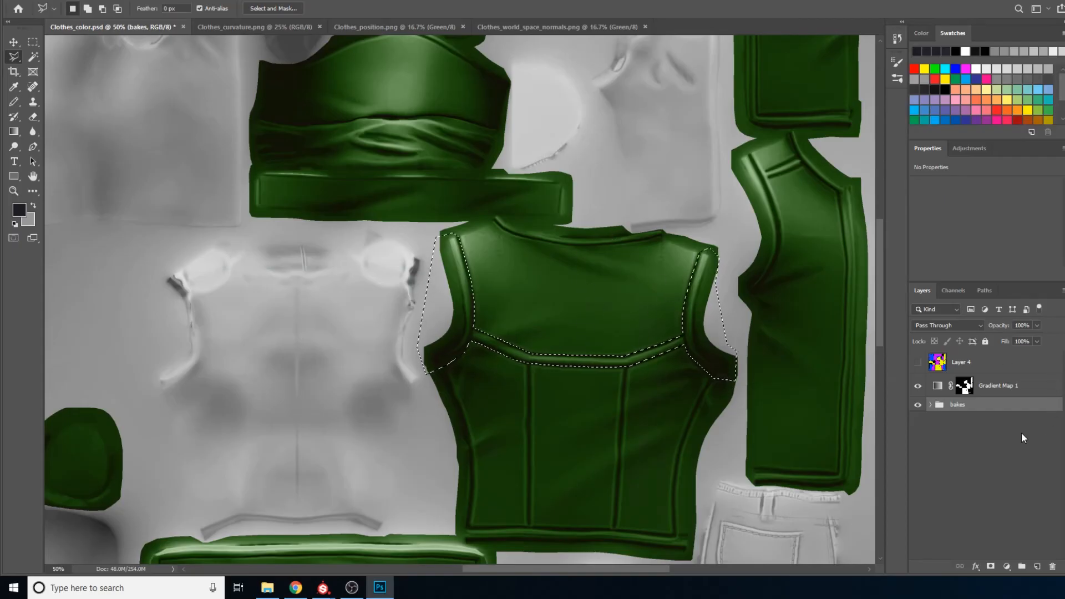
# - Add a Gradient Map adjustment above Gradient Map 1 for the selected trim and apply the Red, Green preset
pyautogui.click(941, 387)
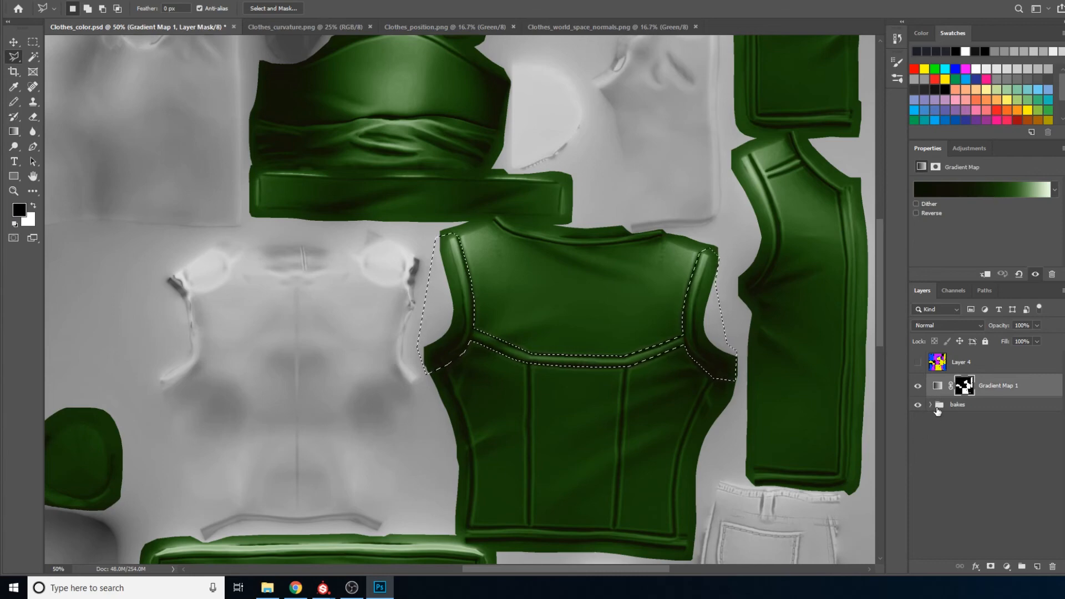
pyautogui.click(1007, 566)
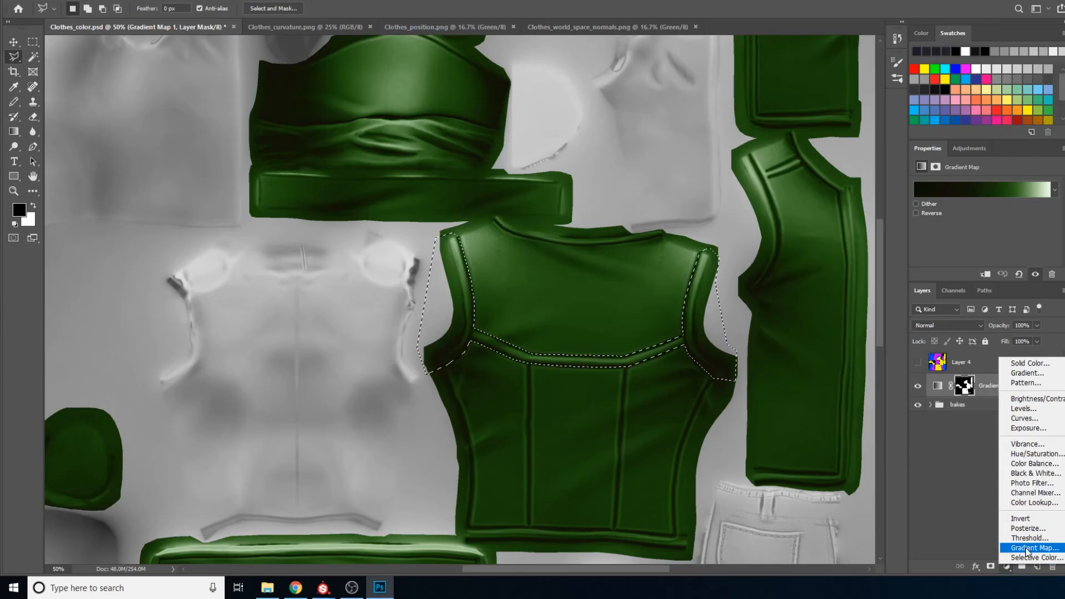
pyautogui.click(1026, 549)
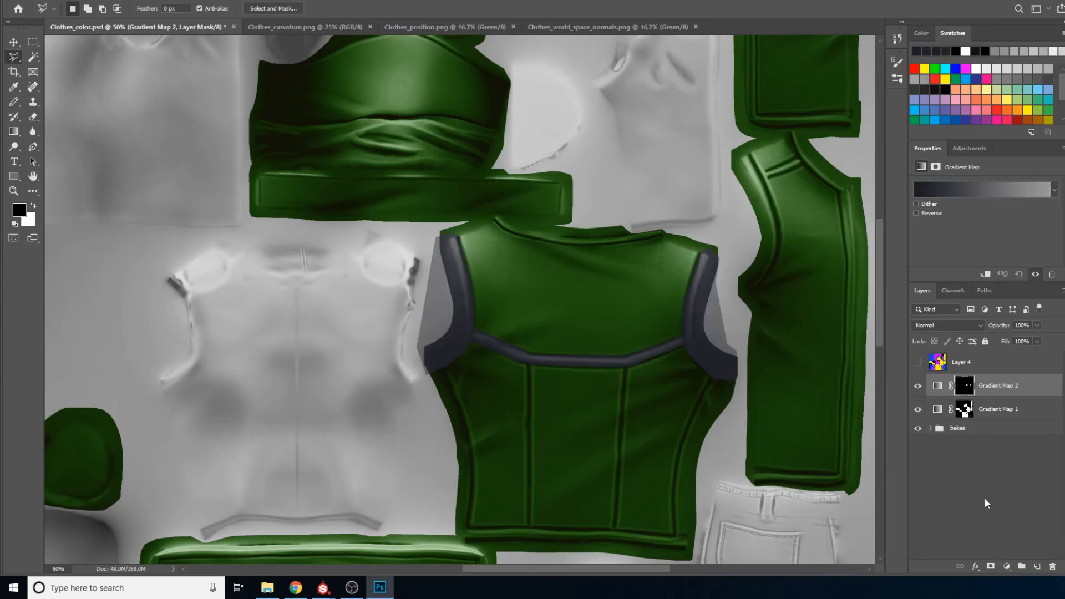
pyautogui.click(970, 192)
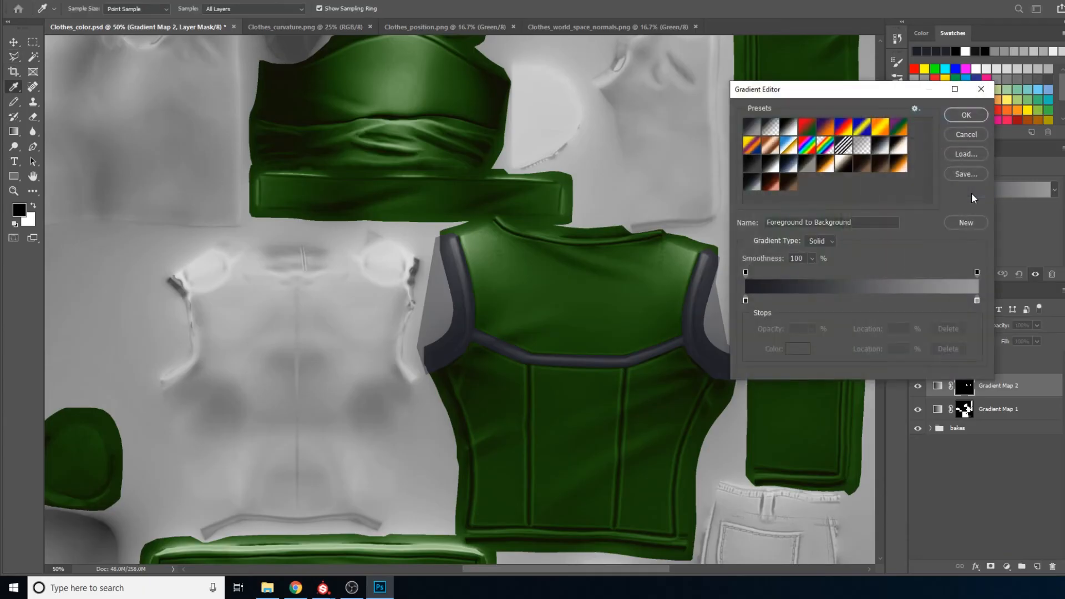
pyautogui.click(813, 127)
pyautogui.click(964, 115)
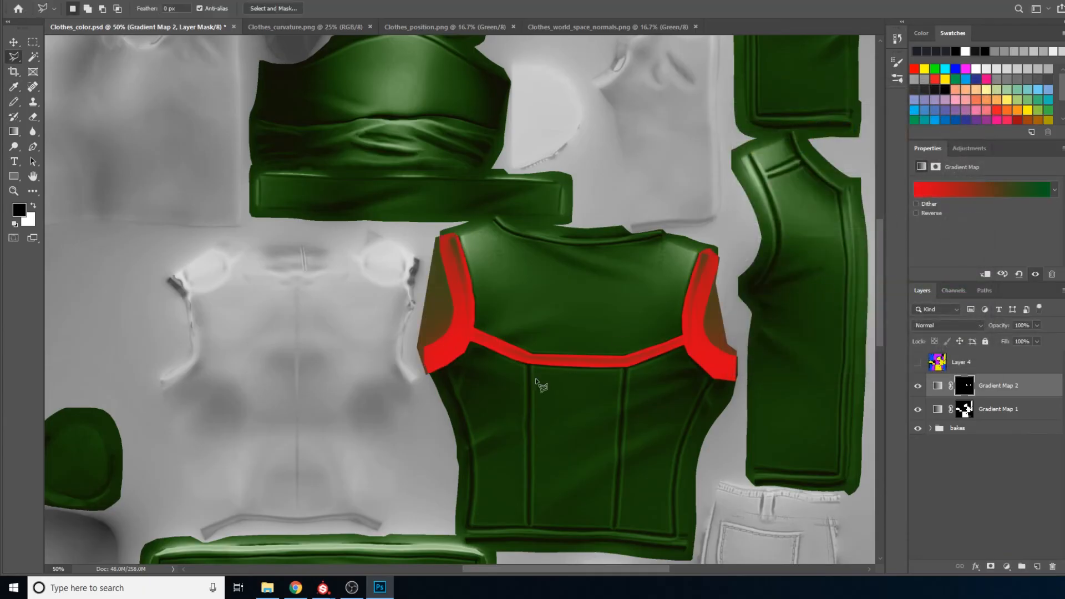
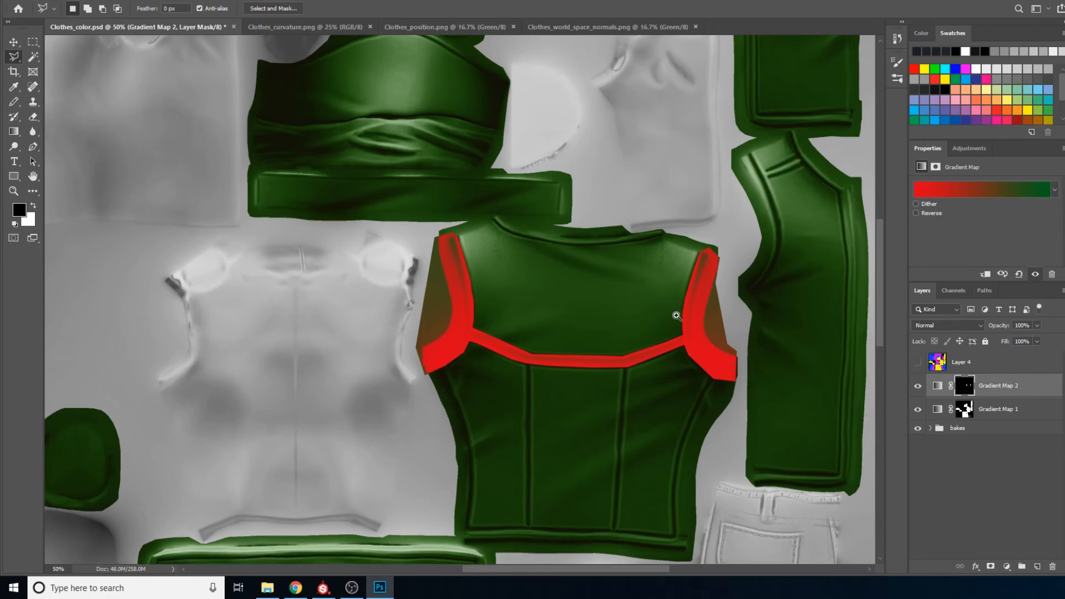
# - Load Gradient Map 2's mask as a selection and paint that area black in Gradient Map 1's mask with the Pencil
pyautogui.scroll(1, 677, 311)
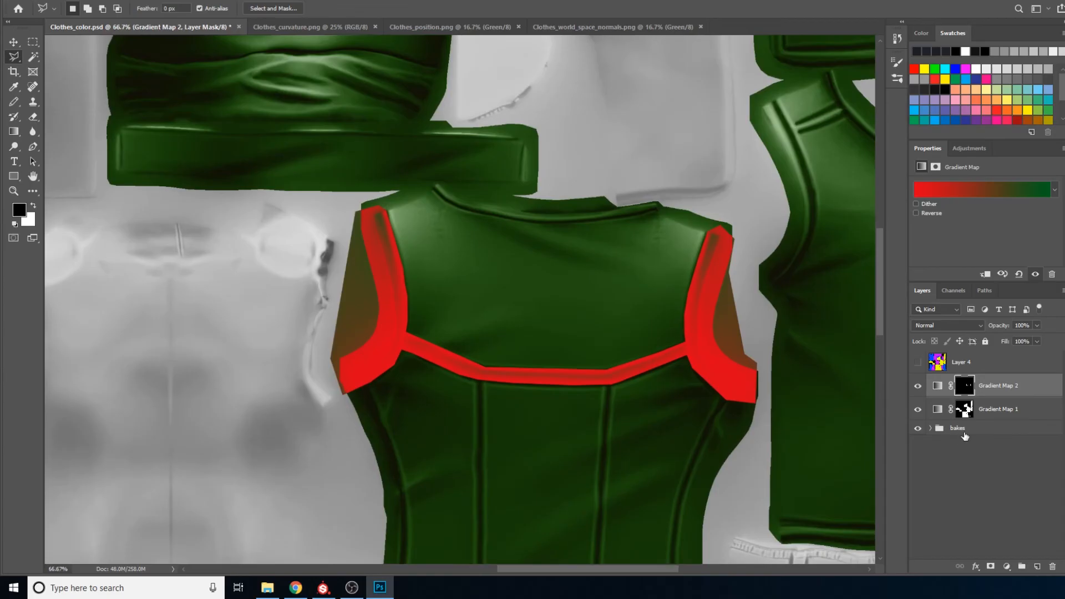
pyautogui.keyDown('ctrl'); pyautogui.click(968, 388); pyautogui.keyUp('ctrl')
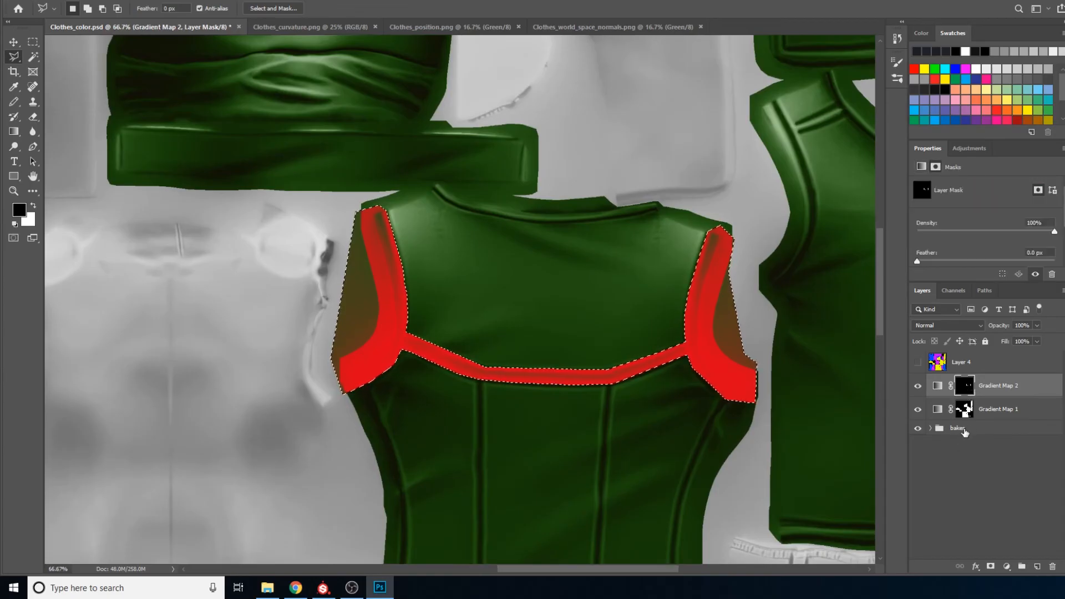
pyautogui.click(963, 411)
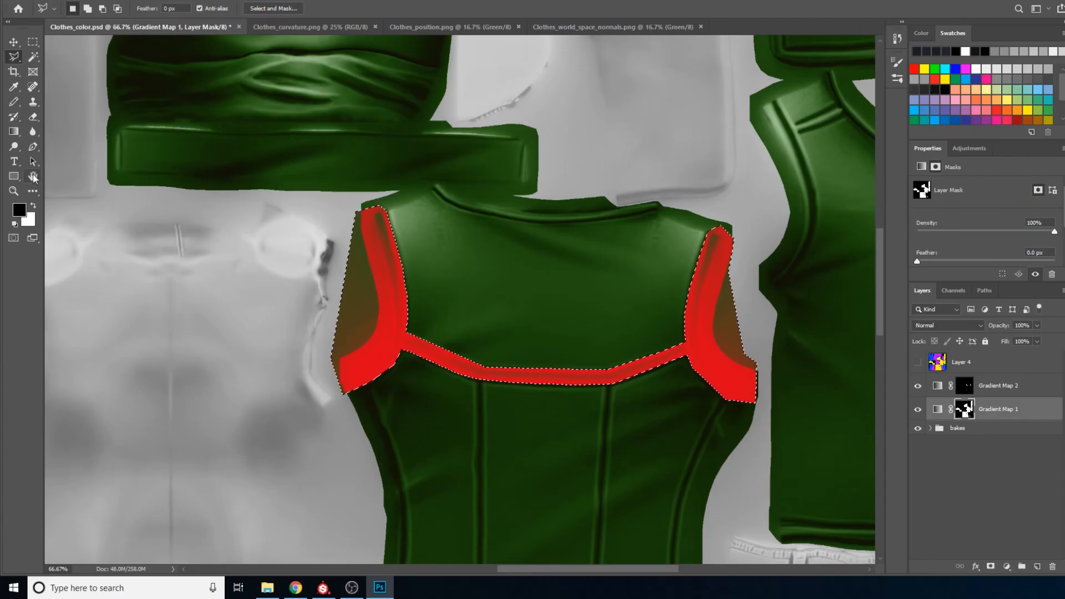
pyautogui.click(15, 102)
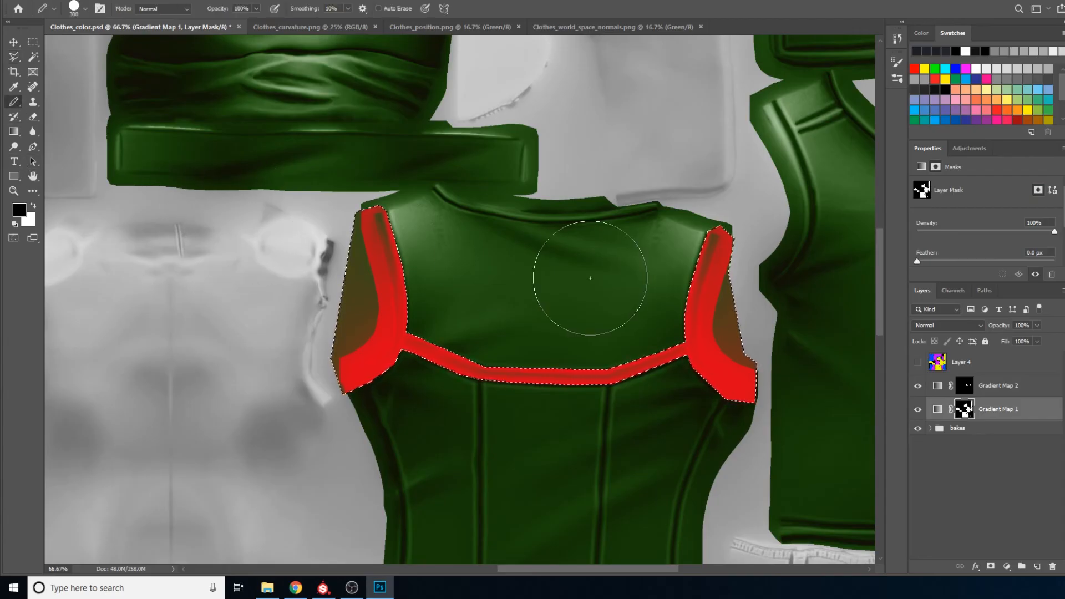
pyautogui.moveTo(642, 309)
pyautogui.mouseDown()
pyautogui.moveTo(716, 249)
pyautogui.moveTo(721, 325)
pyautogui.moveTo(718, 211)
pyautogui.moveTo(758, 398)
pyautogui.moveTo(659, 373)
pyautogui.moveTo(479, 385)
pyautogui.moveTo(729, 374)
pyautogui.moveTo(663, 396)
pyautogui.moveTo(297, 376)
pyautogui.moveTo(354, 379)
pyautogui.moveTo(401, 324)
pyautogui.moveTo(332, 325)
pyautogui.mouseUp()
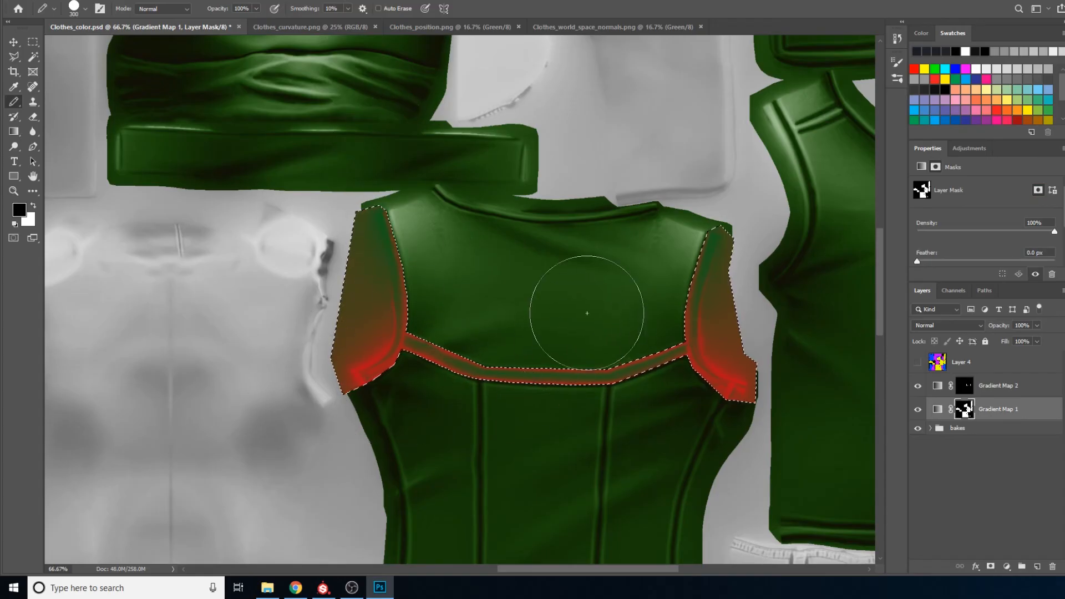
# - Change Gradient Map 2 to the Black, White preset and add a middle colour stop at 49%
pyautogui.click(963, 385)
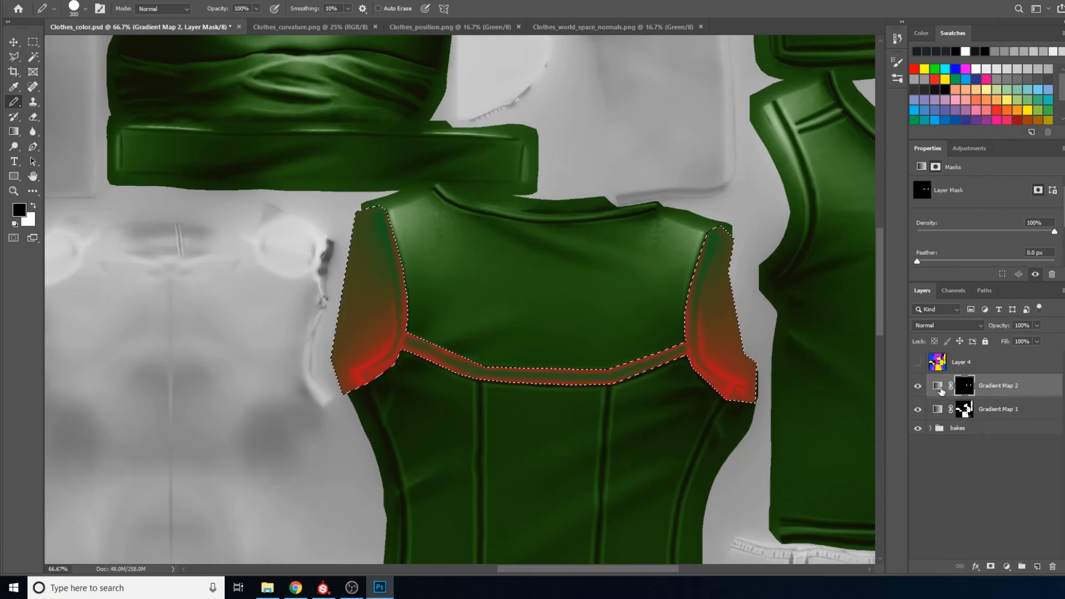
pyautogui.click(937, 385)
pyautogui.click(979, 187)
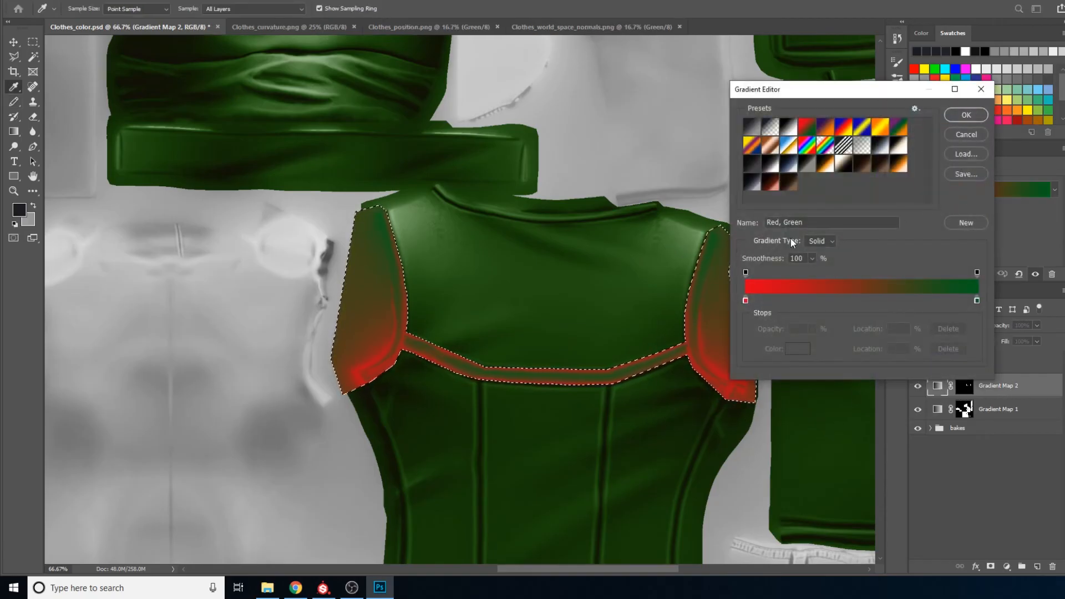
pyautogui.click(788, 126)
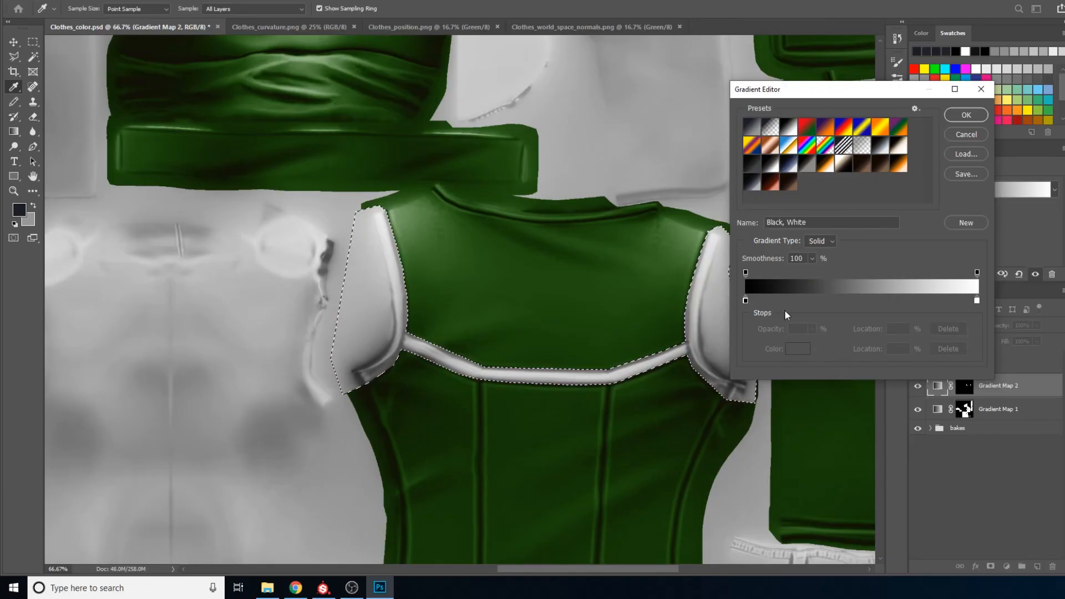
pyautogui.click(857, 300)
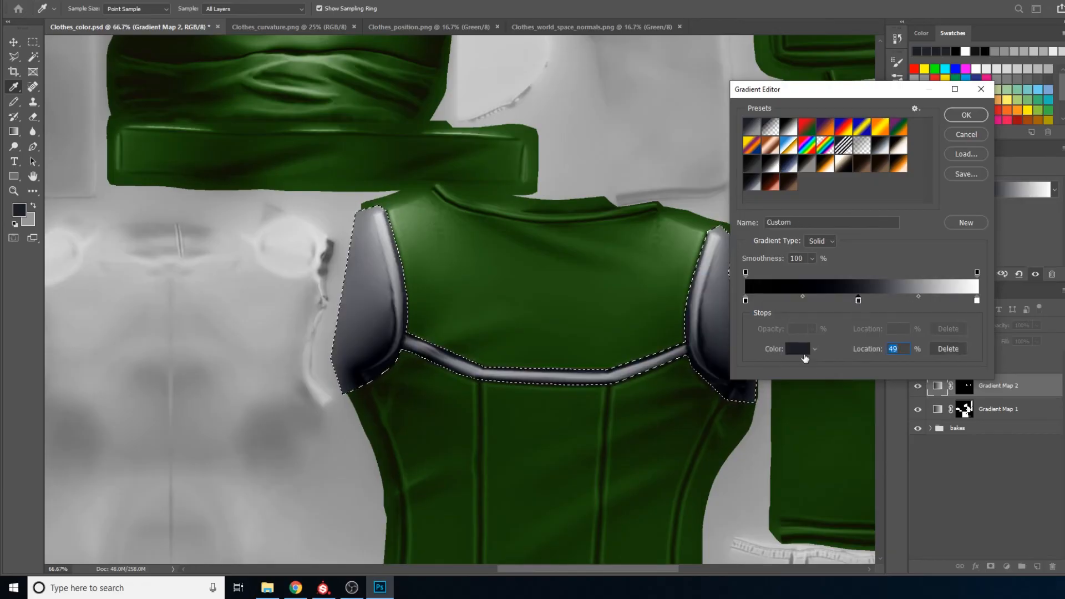
# - Set the middle stop of Gradient Map 2 to the dark reddish brown 611b10
pyautogui.click(801, 351)
pyautogui.click(453, 439)
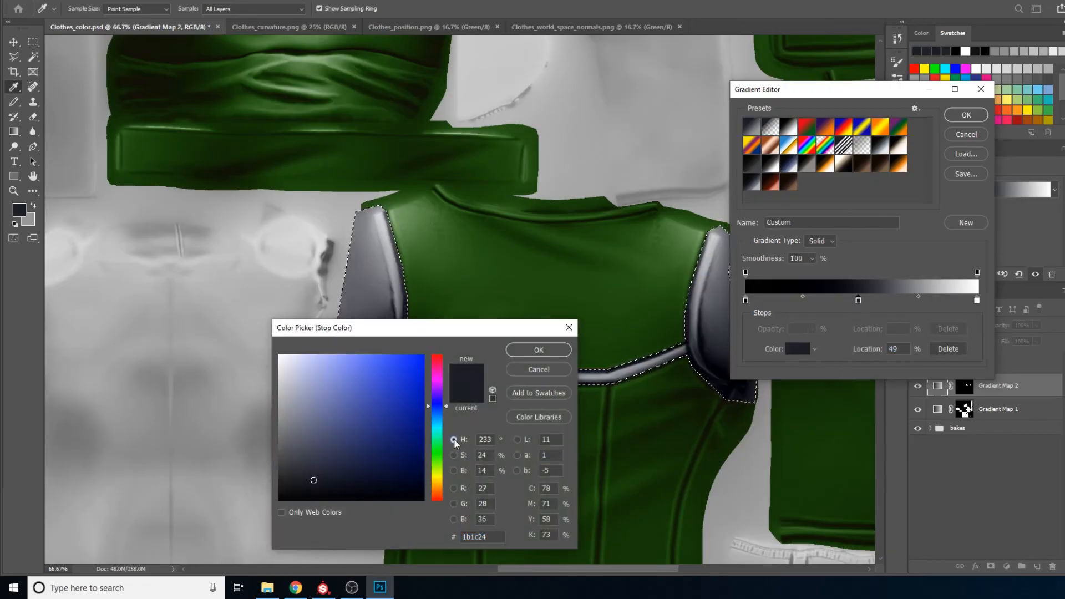
pyautogui.moveTo(445, 408); pyautogui.dragTo(443, 491)
pyautogui.moveTo(357, 466); pyautogui.dragTo(393, 419)
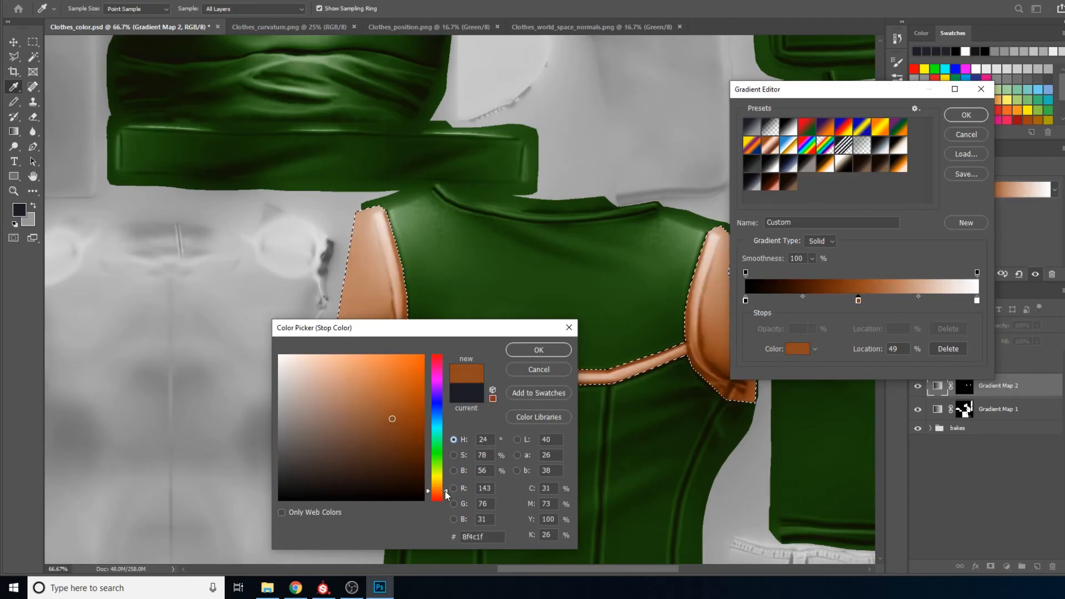
pyautogui.moveTo(445, 491); pyautogui.dragTo(447, 498)
pyautogui.moveTo(393, 424); pyautogui.dragTo(399, 445)
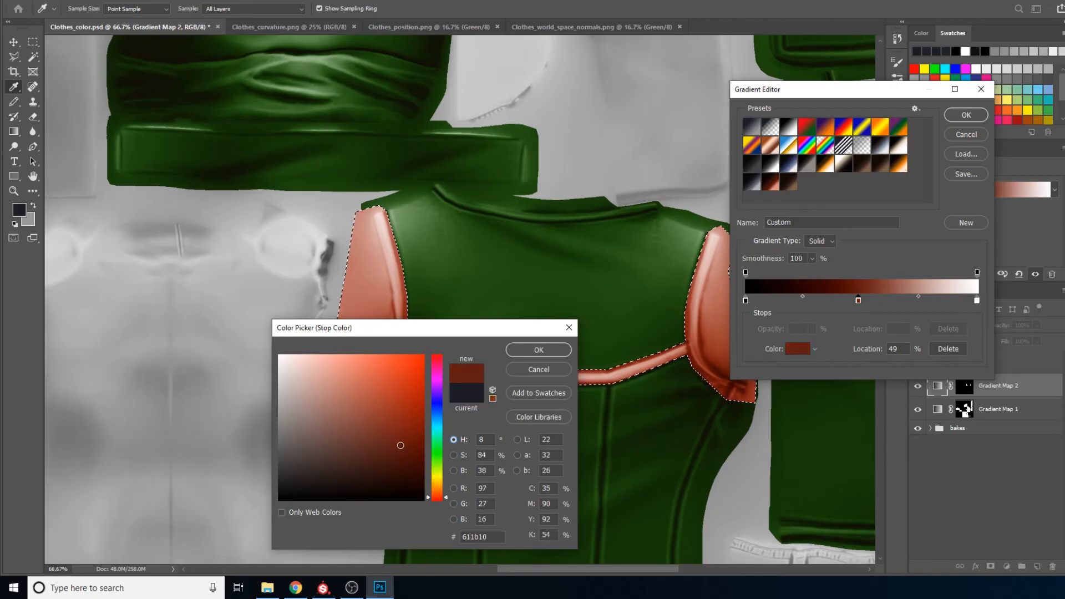
pyautogui.click(525, 350)
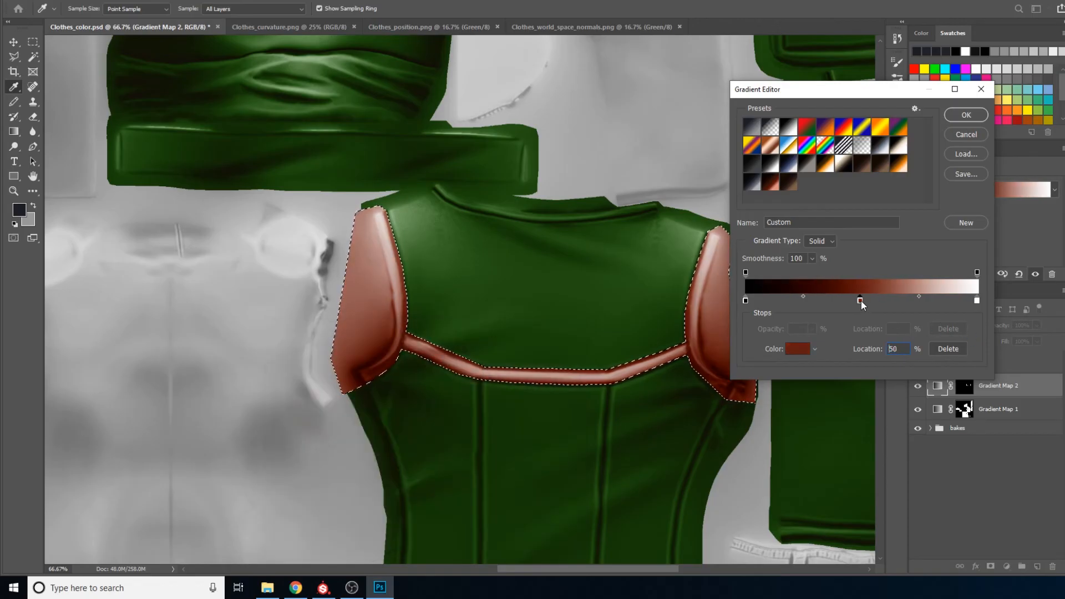
# - Set the end colour stop of Gradient Map 2's gradient to pale peach f6dbce
pyautogui.click(977, 300)
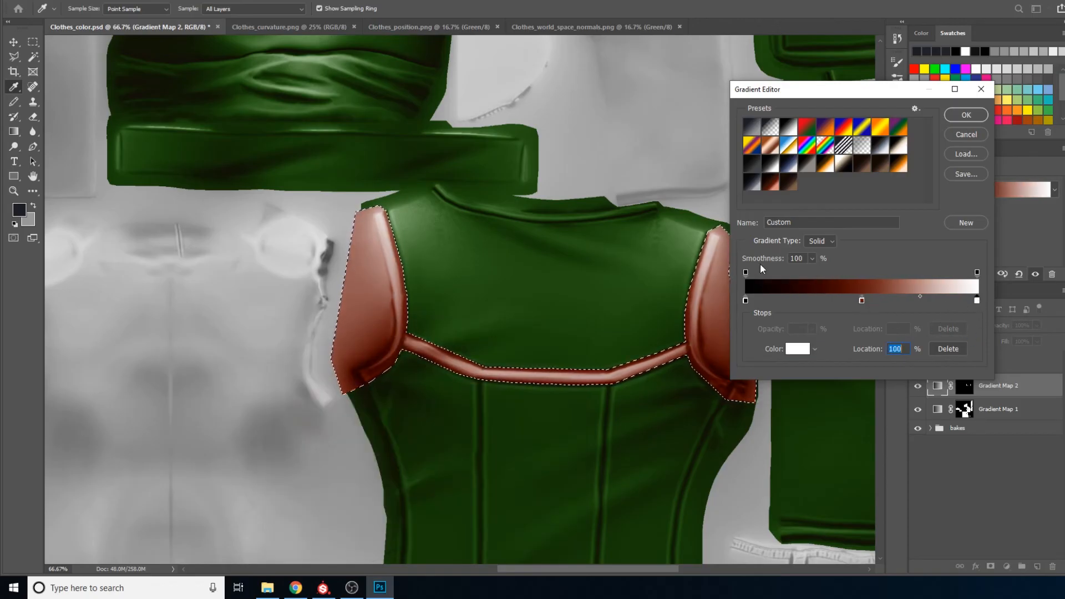
pyautogui.click(744, 300)
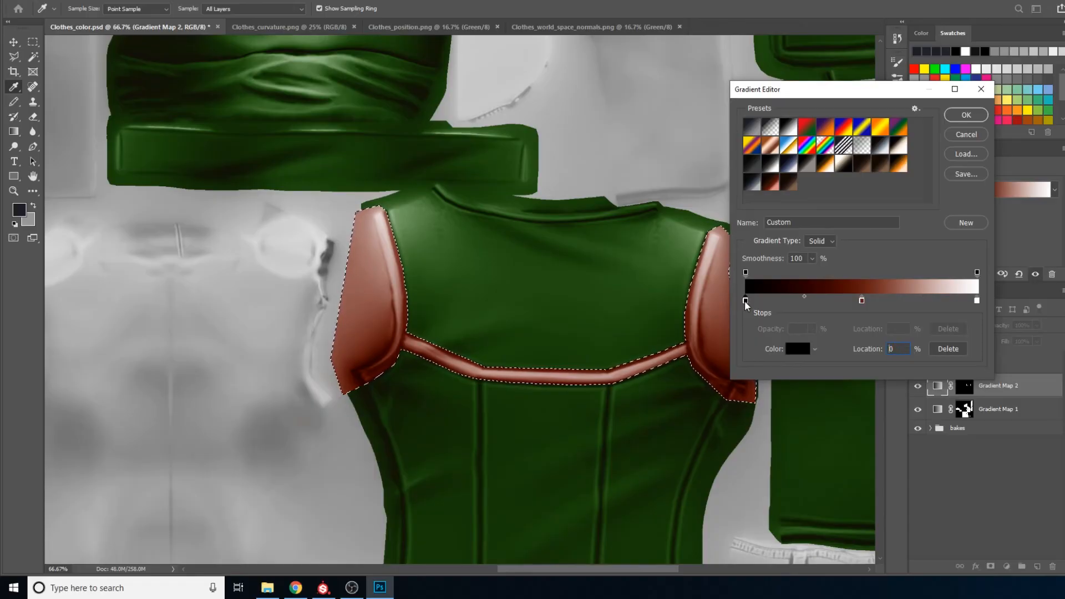
pyautogui.click(977, 300)
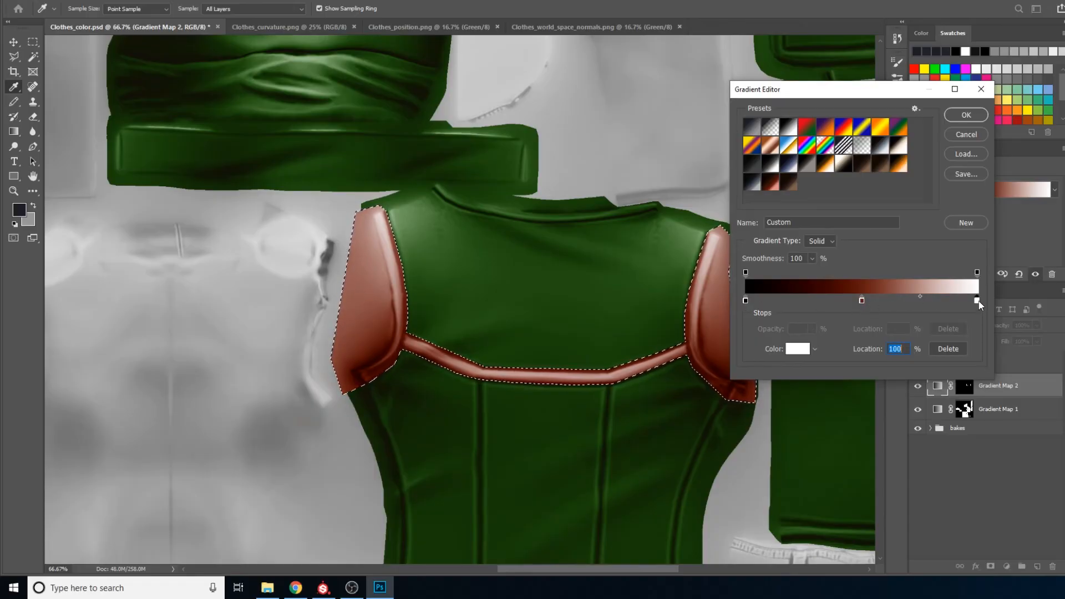
pyautogui.click(797, 348)
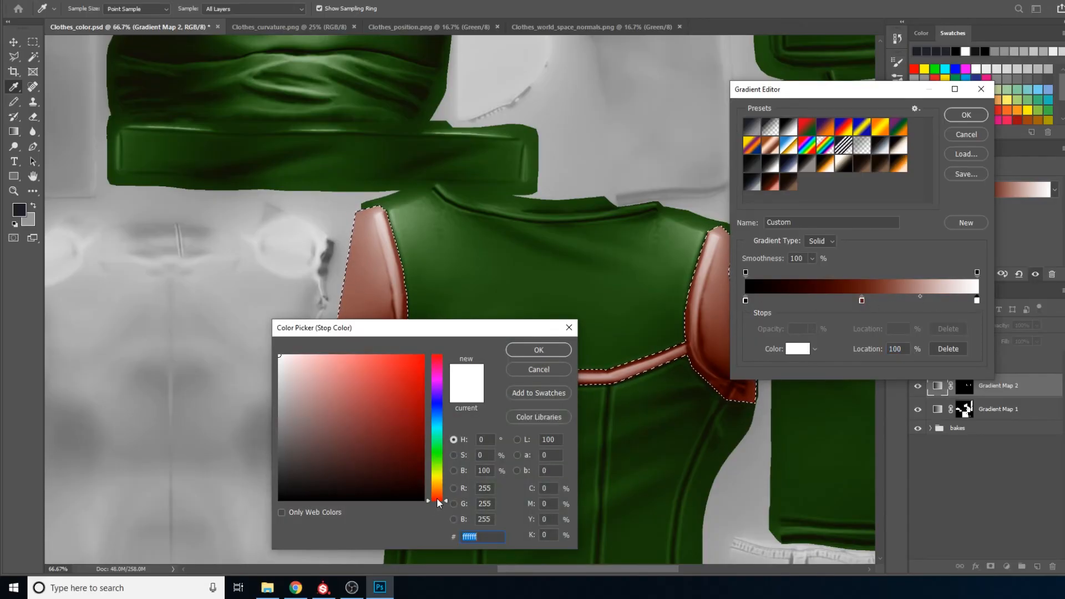
pyautogui.moveTo(439, 502); pyautogui.dragTo(438, 497)
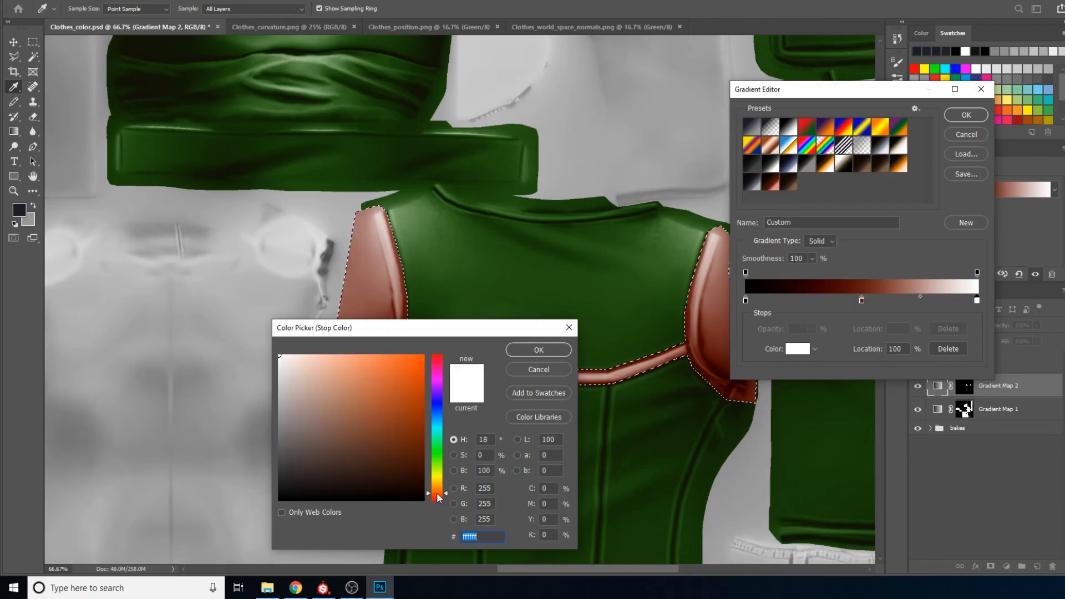
pyautogui.moveTo(379, 425)
pyautogui.mouseDown()
pyautogui.moveTo(376, 473)
pyautogui.moveTo(377, 454)
pyautogui.moveTo(362, 447)
pyautogui.moveTo(386, 367)
pyautogui.moveTo(315, 361)
pyautogui.mouseUp()
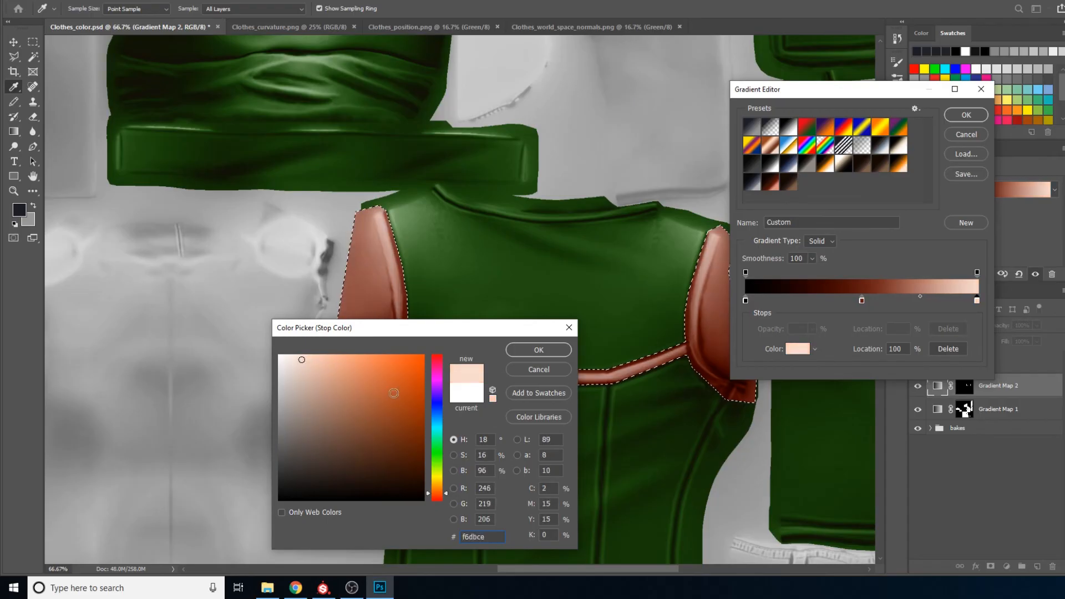
pyautogui.click(544, 353)
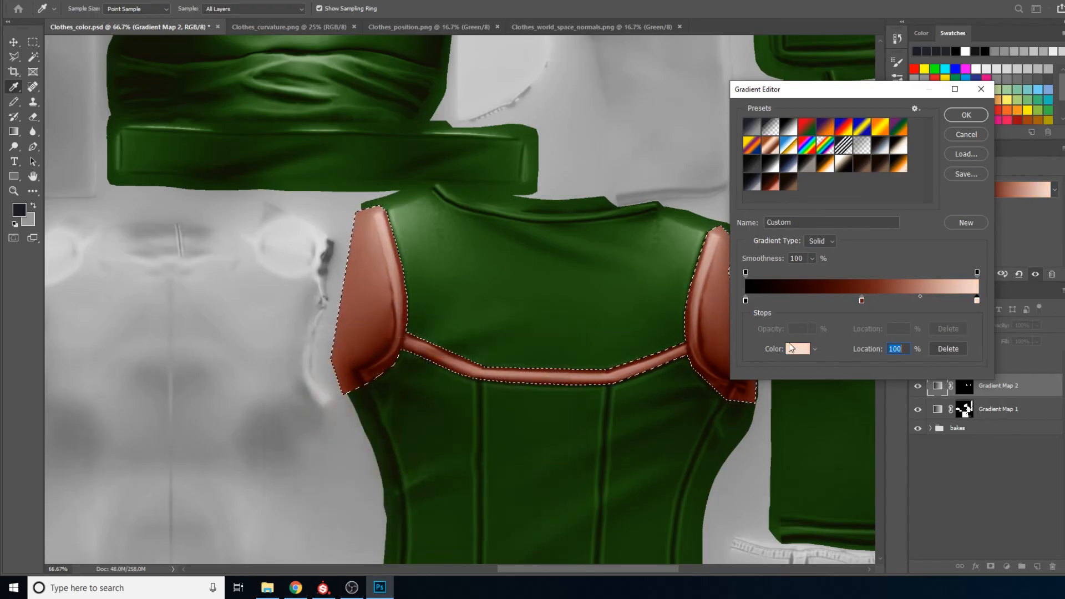
# - Change the gradient's start stop from pure black to a very dark, near-black red
pyautogui.click(744, 300)
pyautogui.click(797, 349)
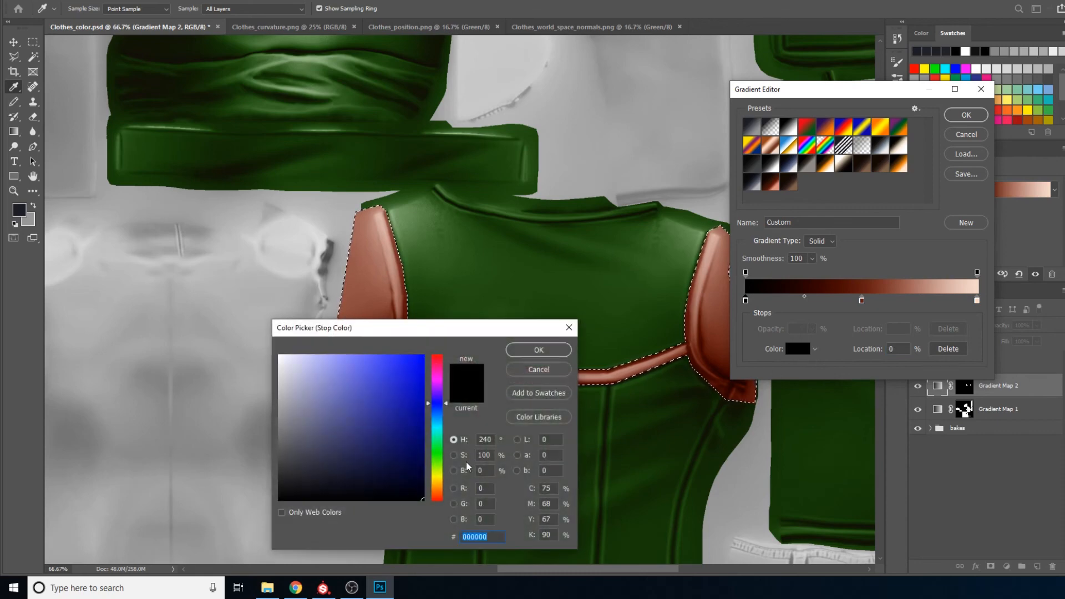
pyautogui.click(454, 470)
pyautogui.click(453, 439)
pyautogui.click(438, 498)
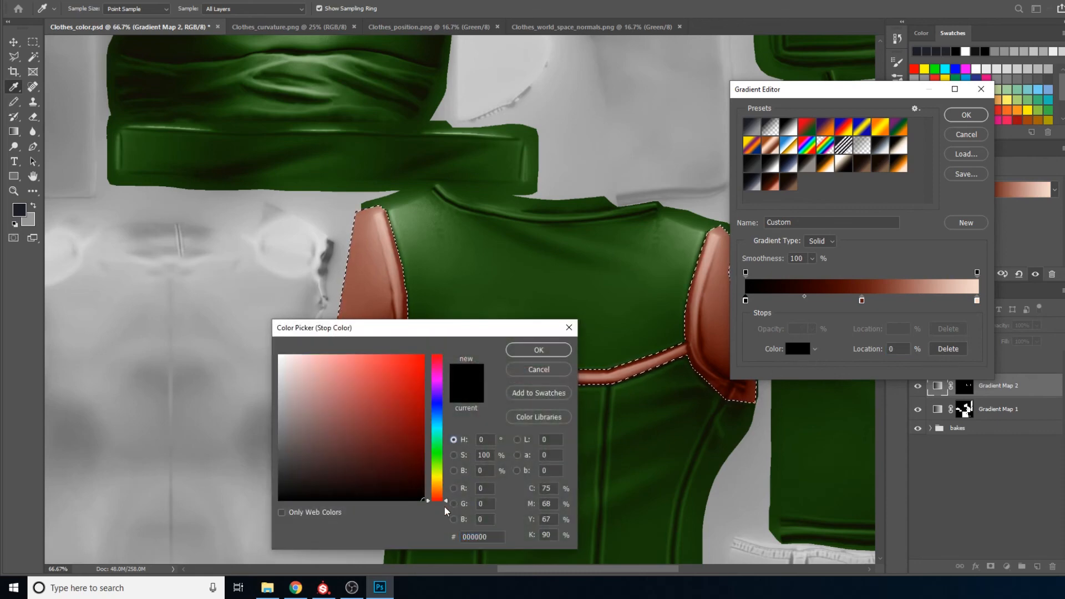
pyautogui.click(454, 470)
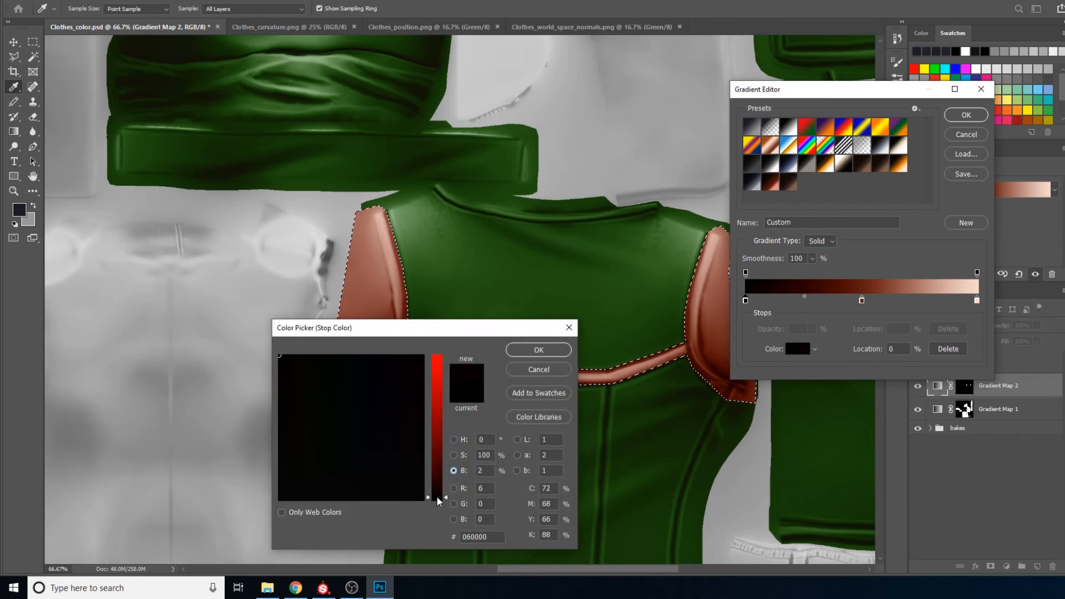
pyautogui.moveTo(437, 496); pyautogui.dragTo(438, 492)
pyautogui.click(525, 349)
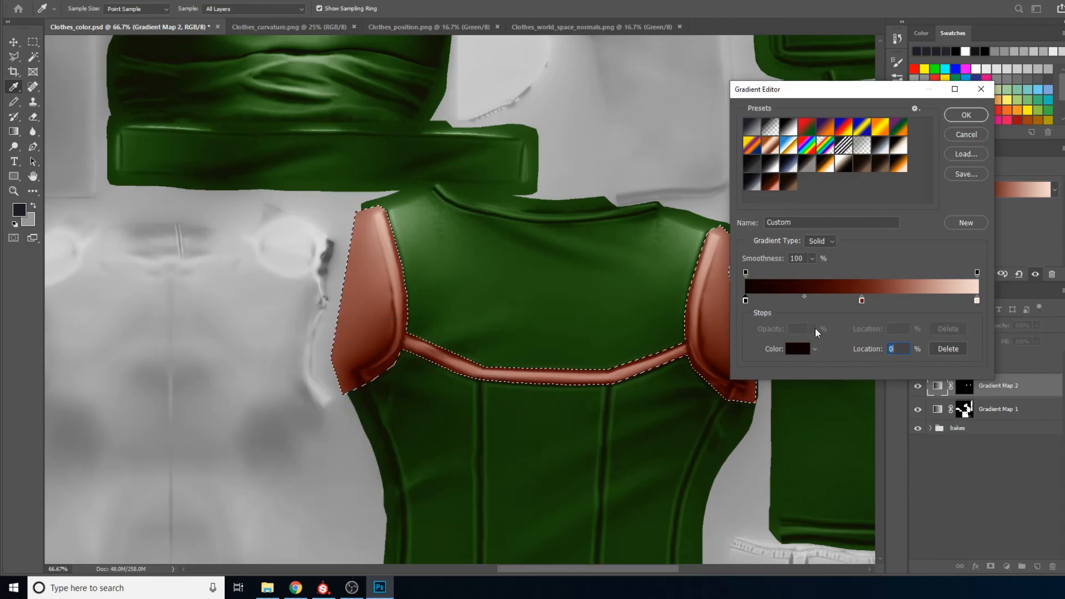
# - Move the reddish-brown stop to 67% and add a second stop of the same colour at 36%
pyautogui.moveTo(862, 301); pyautogui.dragTo(890, 303)
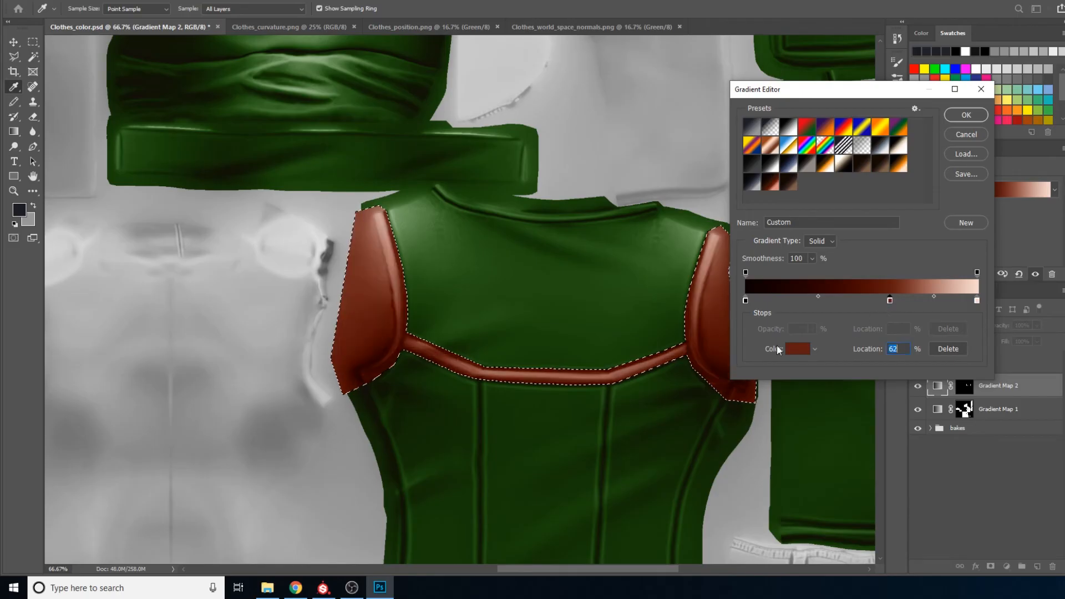
pyautogui.click(797, 349)
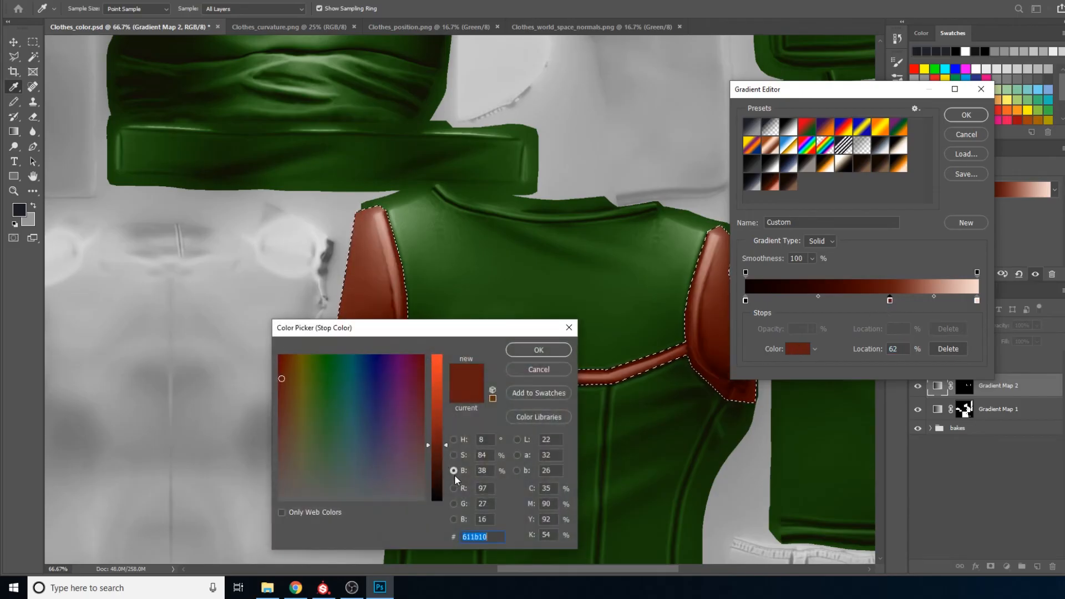
pyautogui.press('Return')
pyautogui.click(824, 302)
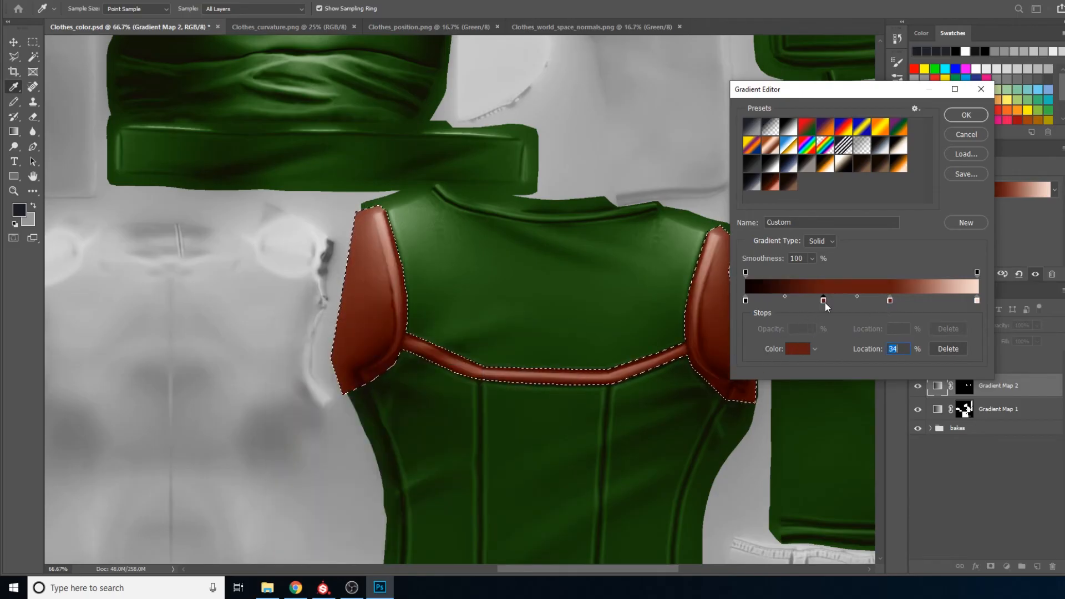
pyautogui.moveTo(894, 305); pyautogui.dragTo(897, 301)
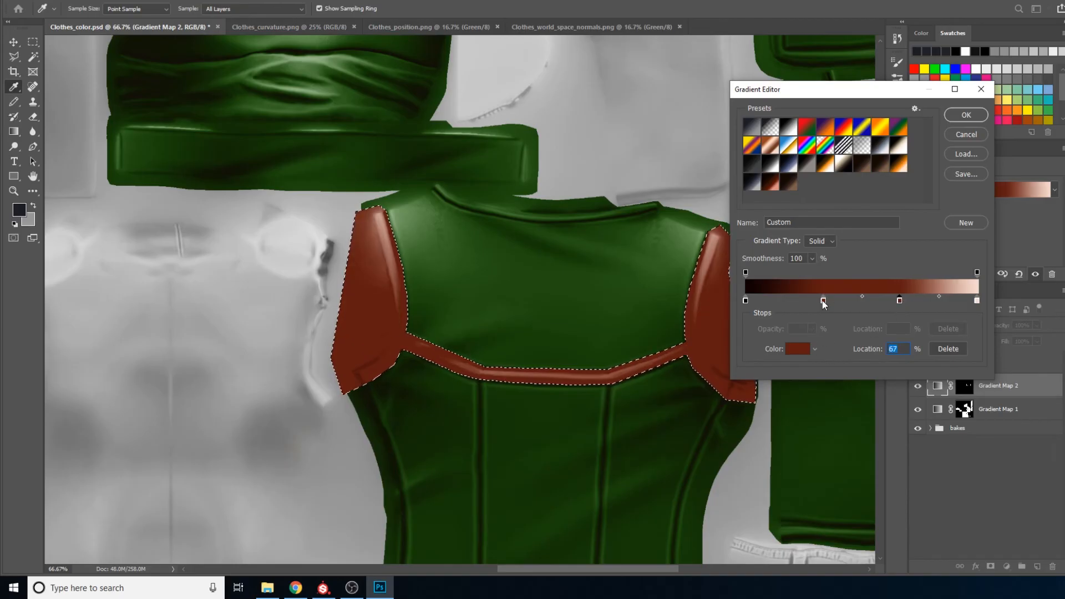
pyautogui.moveTo(823, 301); pyautogui.dragTo(827, 304)
# - Set the colour of the 36% stop to the dark brown 321d11
pyautogui.click(797, 350)
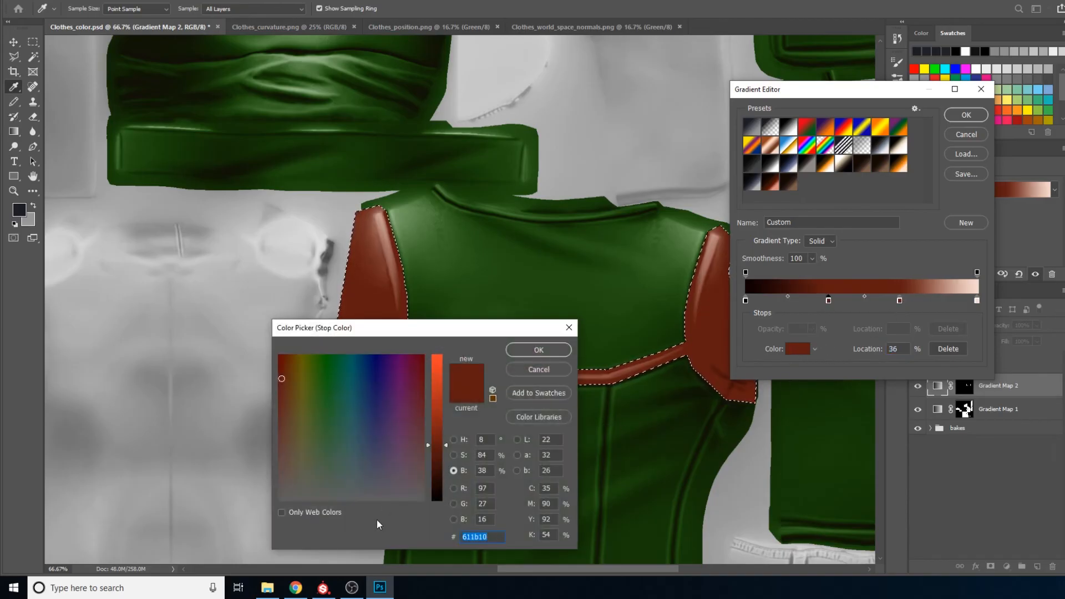
pyautogui.click(454, 454)
pyautogui.click(453, 439)
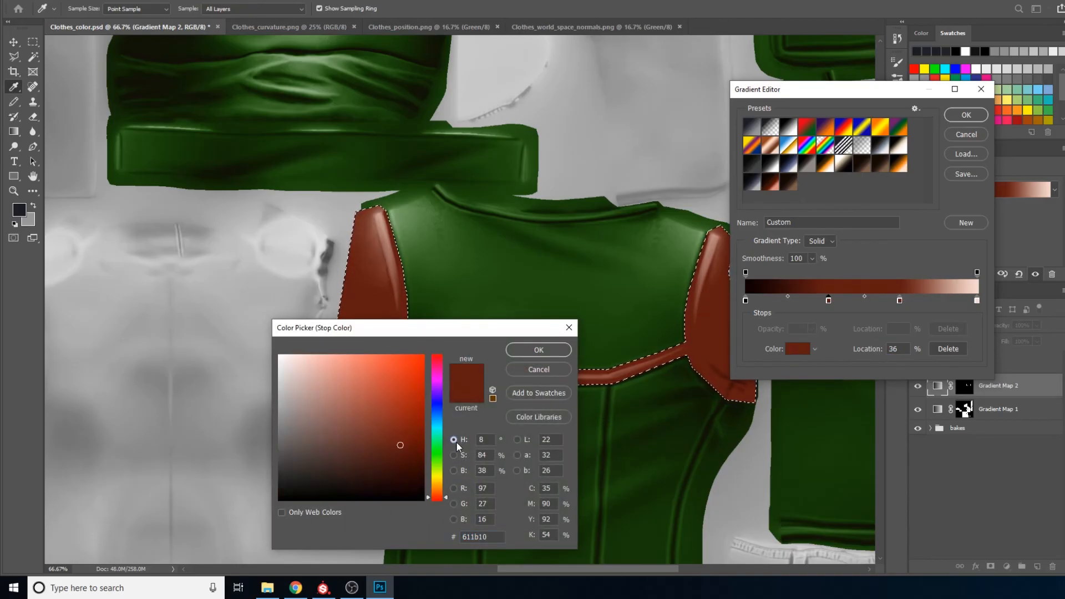
pyautogui.moveTo(442, 493); pyautogui.dragTo(442, 491)
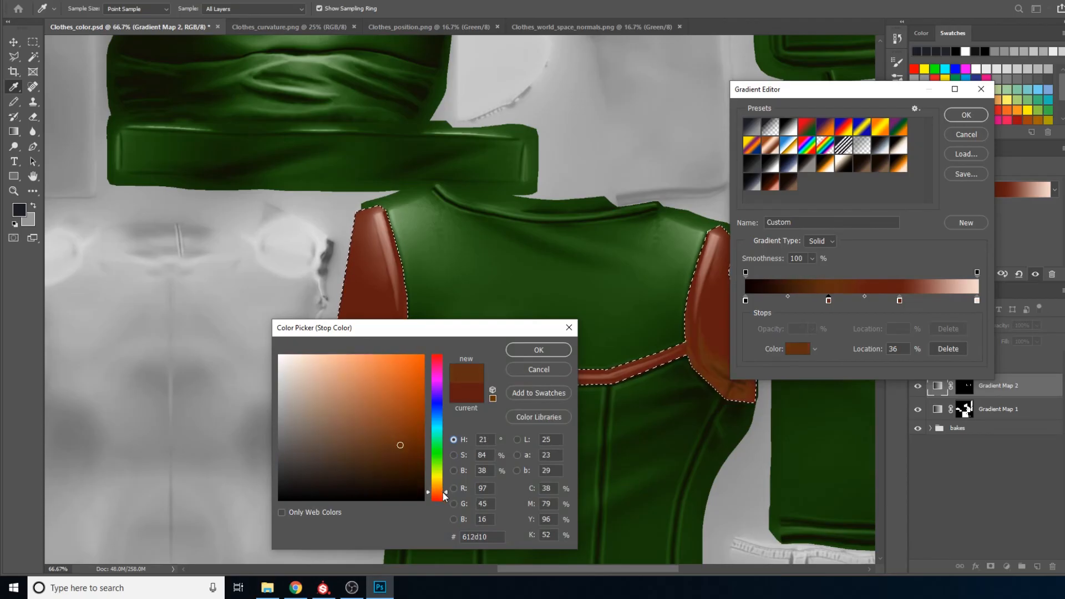
pyautogui.click(454, 470)
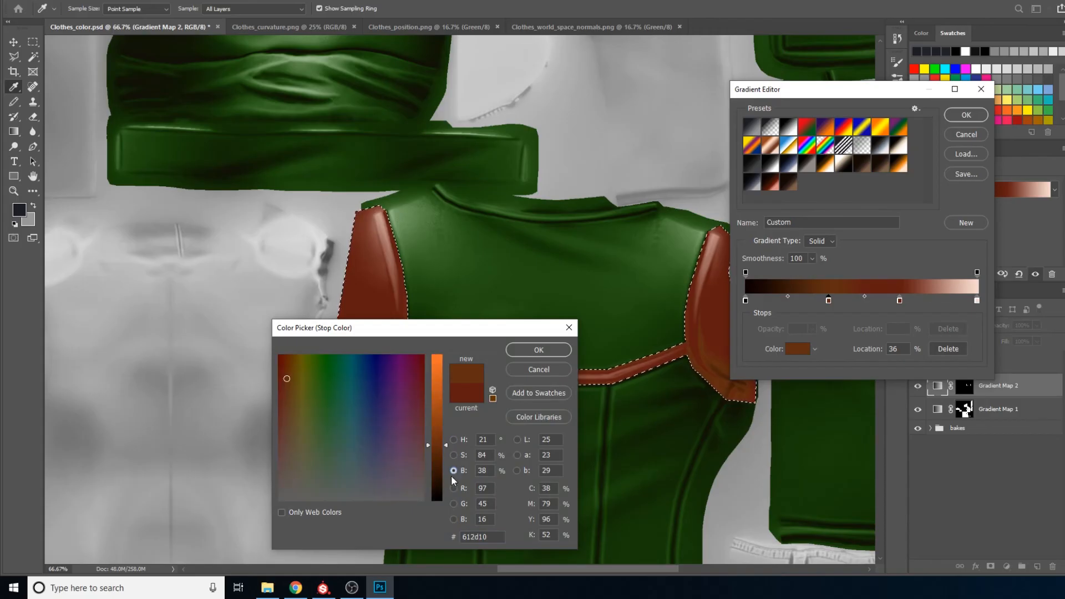
pyautogui.moveTo(439, 471); pyautogui.dragTo(441, 474)
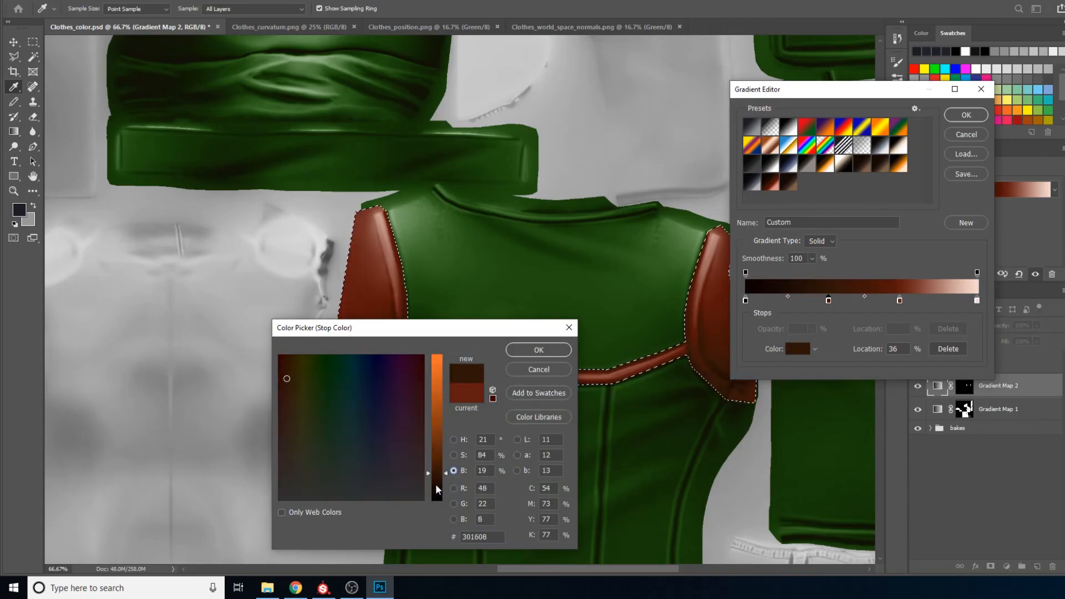
pyautogui.click(435, 483)
pyautogui.click(433, 484)
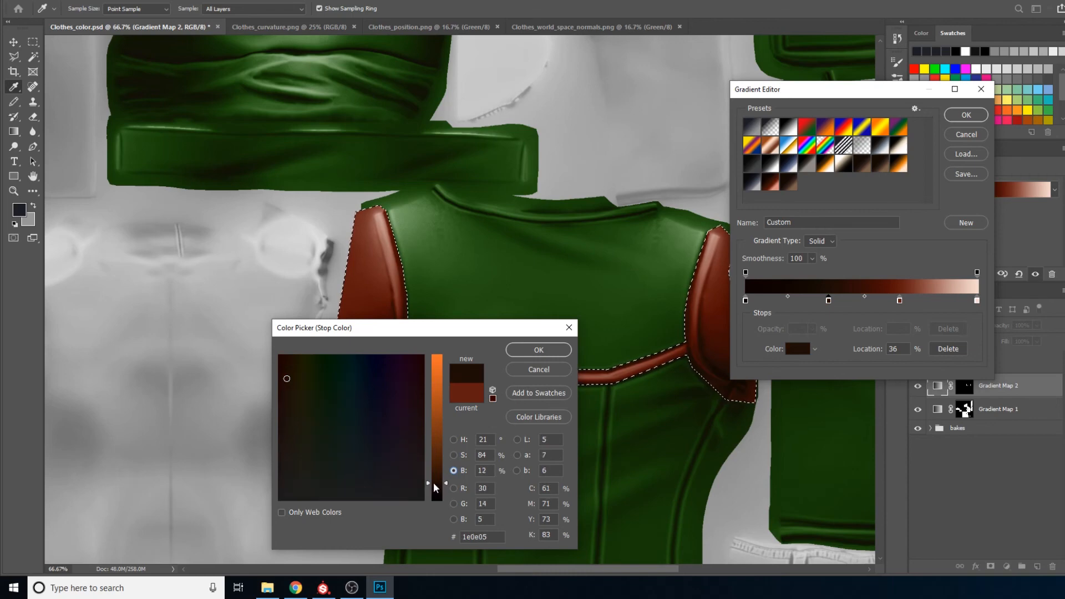
pyautogui.click(454, 455)
pyautogui.click(438, 405)
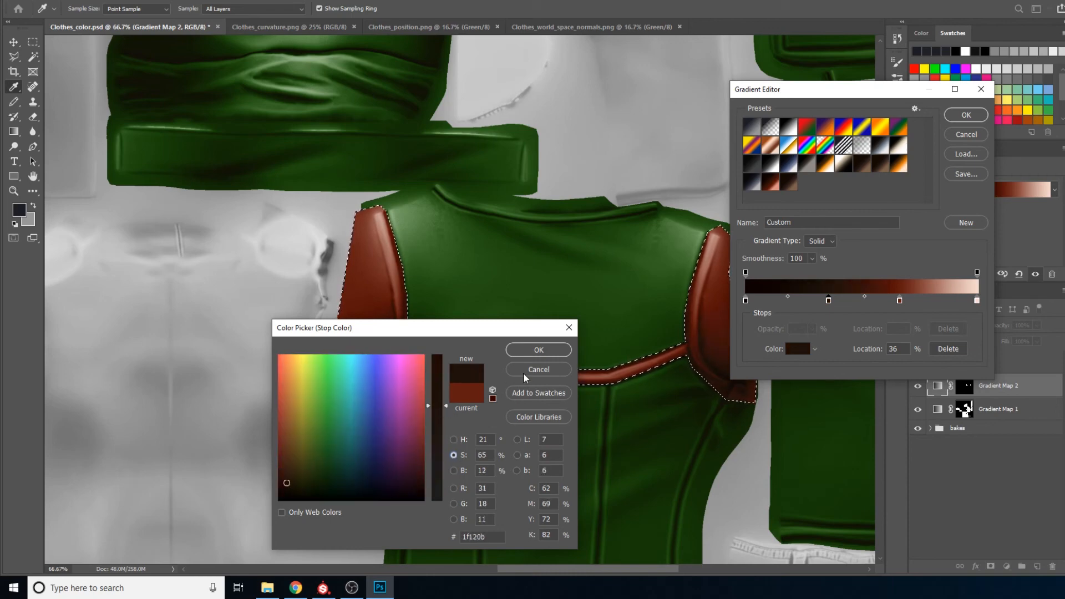
pyautogui.click(454, 470)
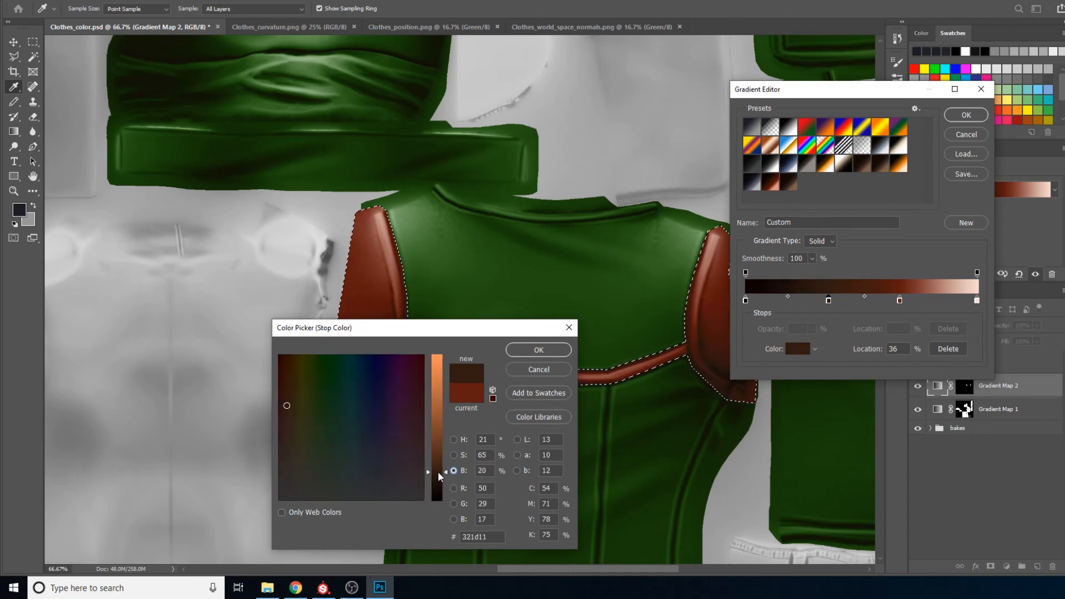
pyautogui.click(536, 350)
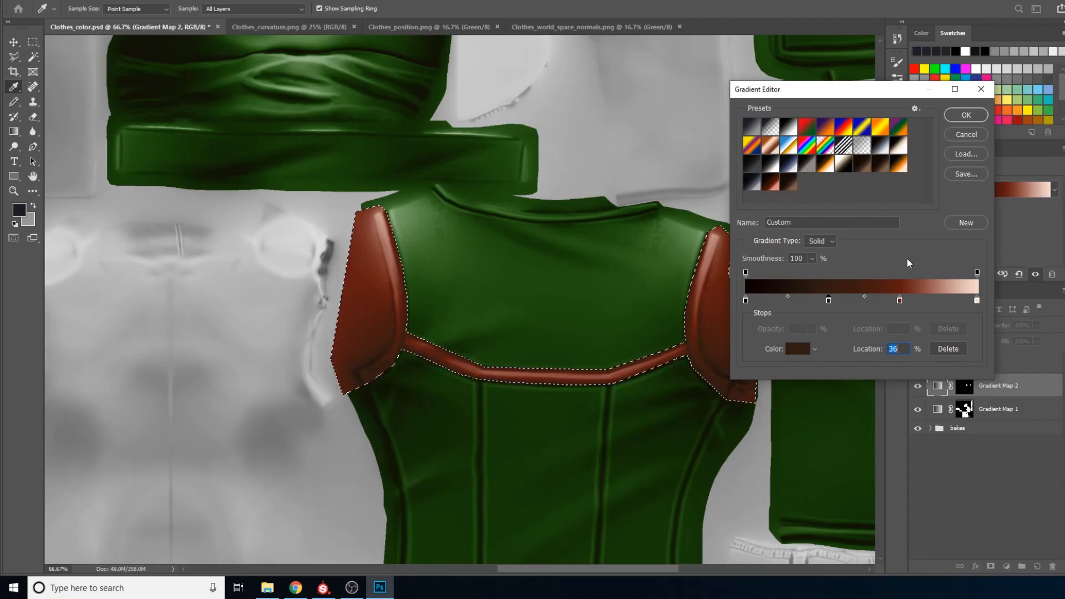
# - Save the custom gradient as a new preset, and delete that preset again
pyautogui.click(960, 221)
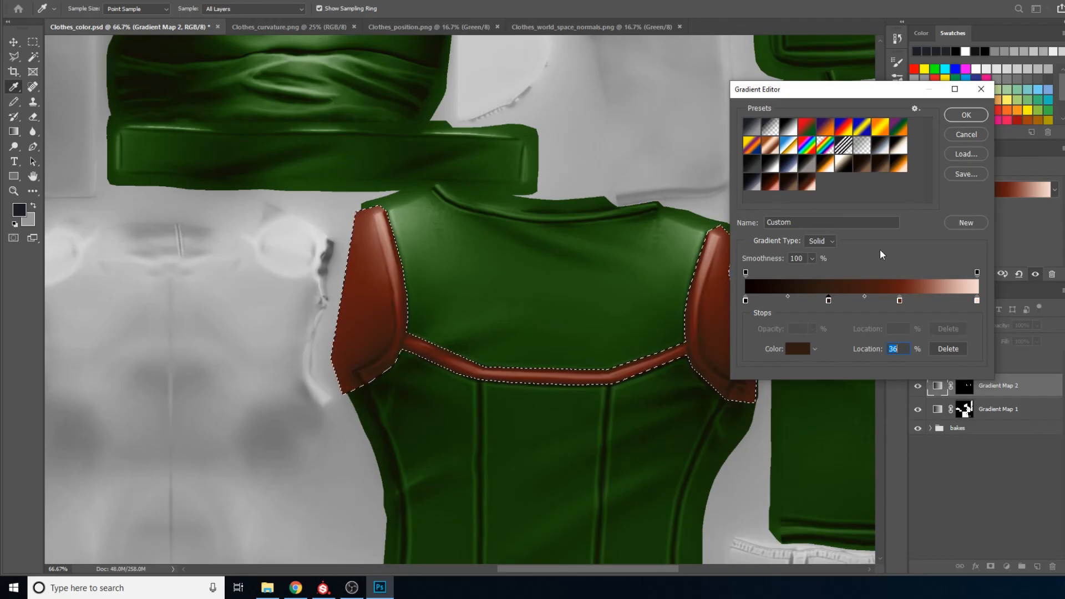
pyautogui.rightClick(810, 187)
pyautogui.click(840, 213)
# - Try the saved red, brown, grey-blue and orange gradient presets on the jacket trim
pyautogui.click(777, 185)
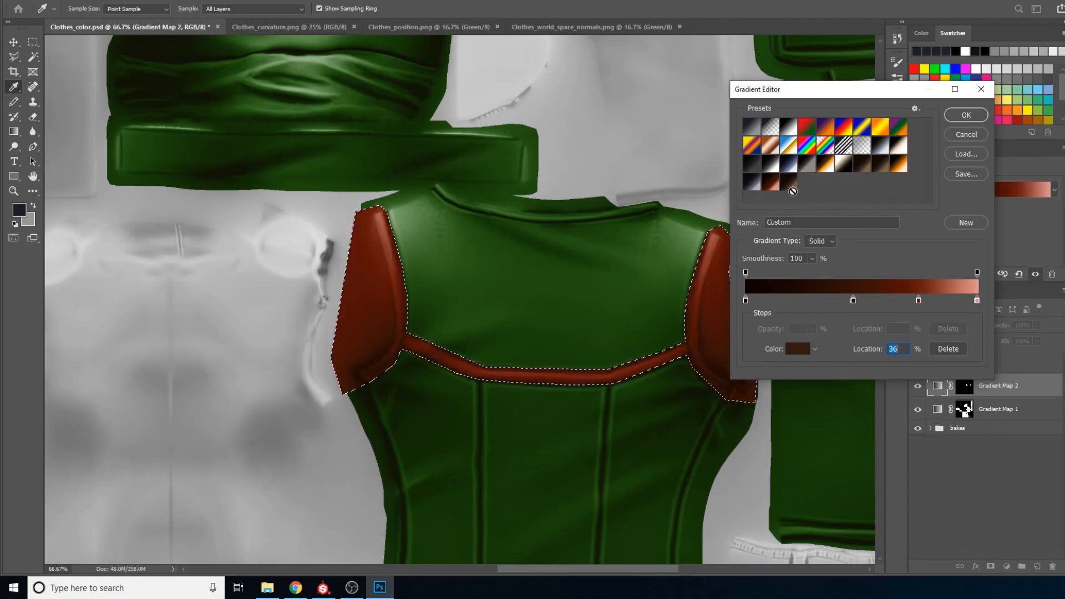
pyautogui.click(789, 188)
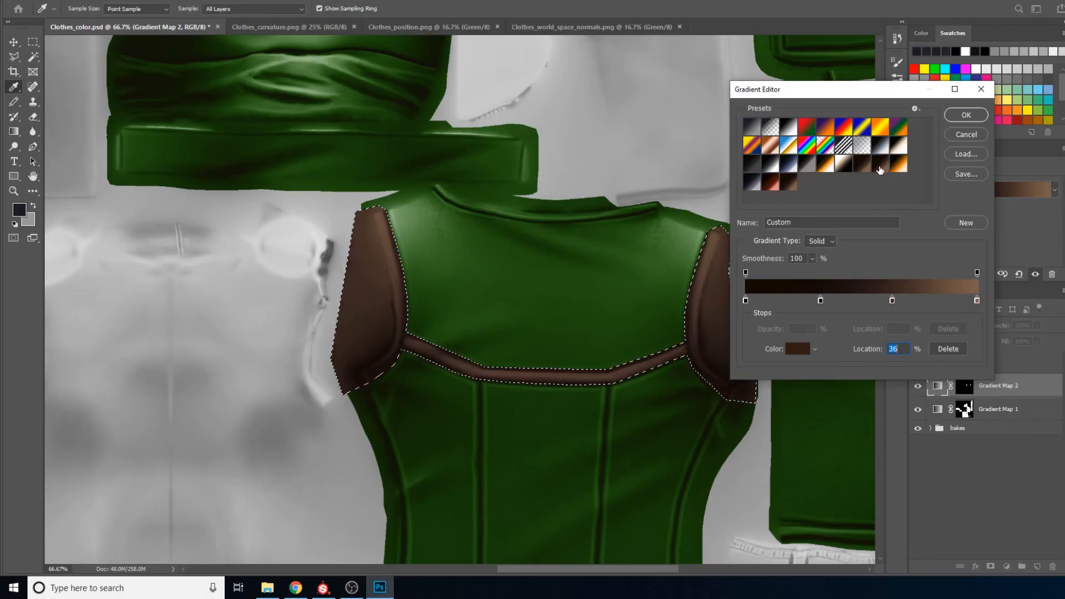
pyautogui.click(769, 182)
pyautogui.click(752, 182)
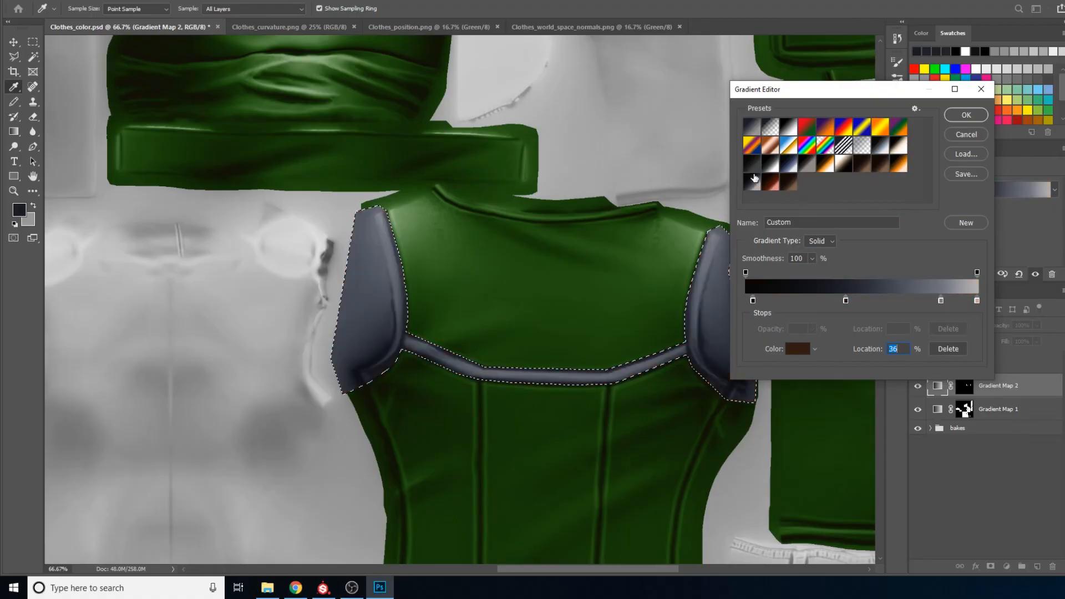
pyautogui.click(770, 165)
pyautogui.click(770, 167)
pyautogui.click(789, 167)
pyautogui.click(827, 167)
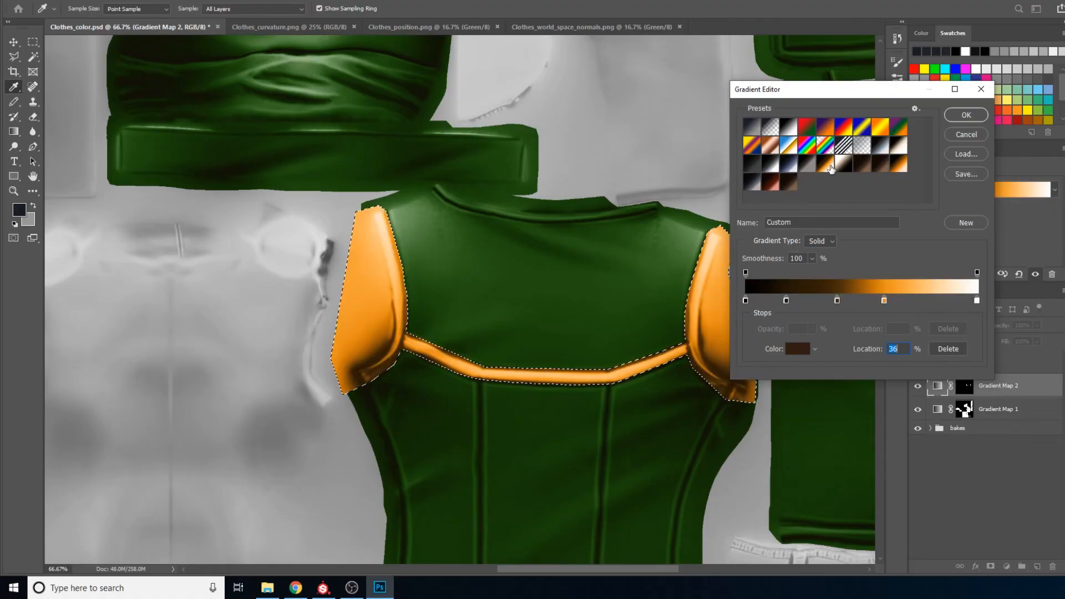
pyautogui.click(881, 168)
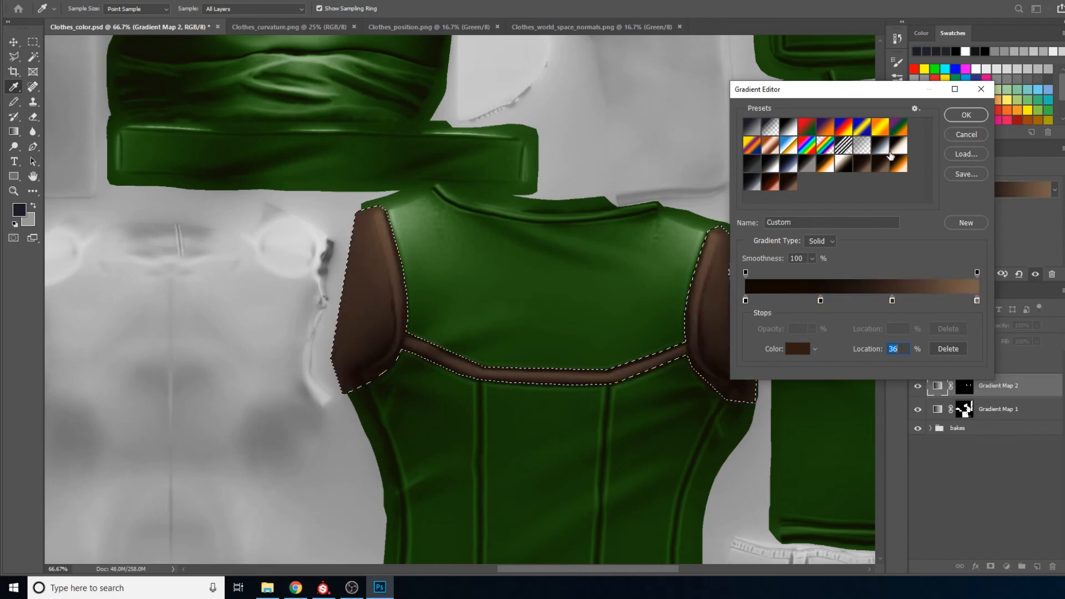
pyautogui.click(895, 168)
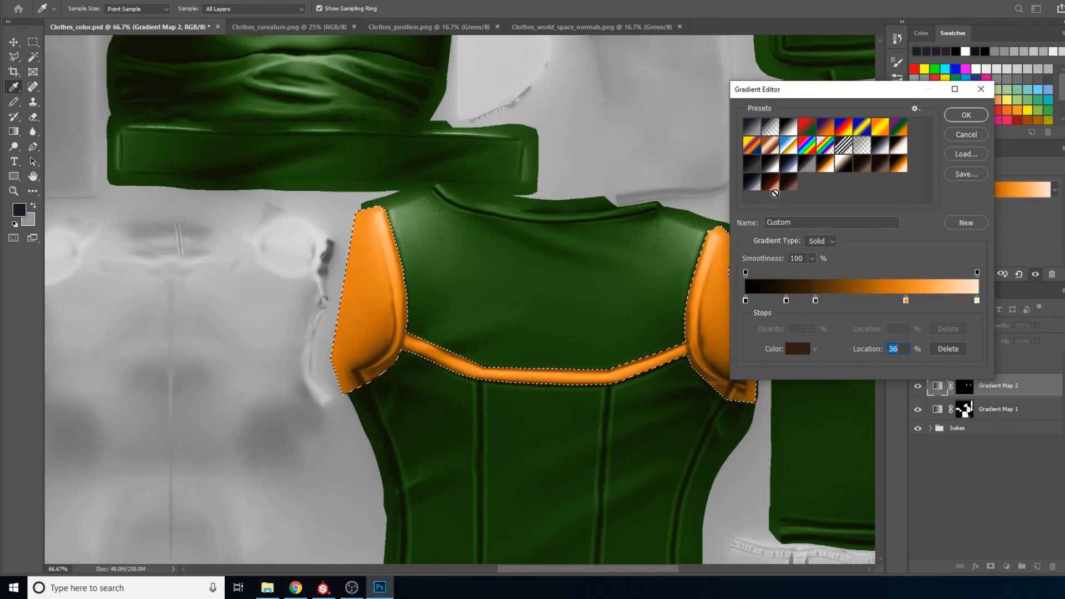
# - Apply the saved black, dark red and salmon gradient preset to Gradient Map 2
pyautogui.click(775, 189)
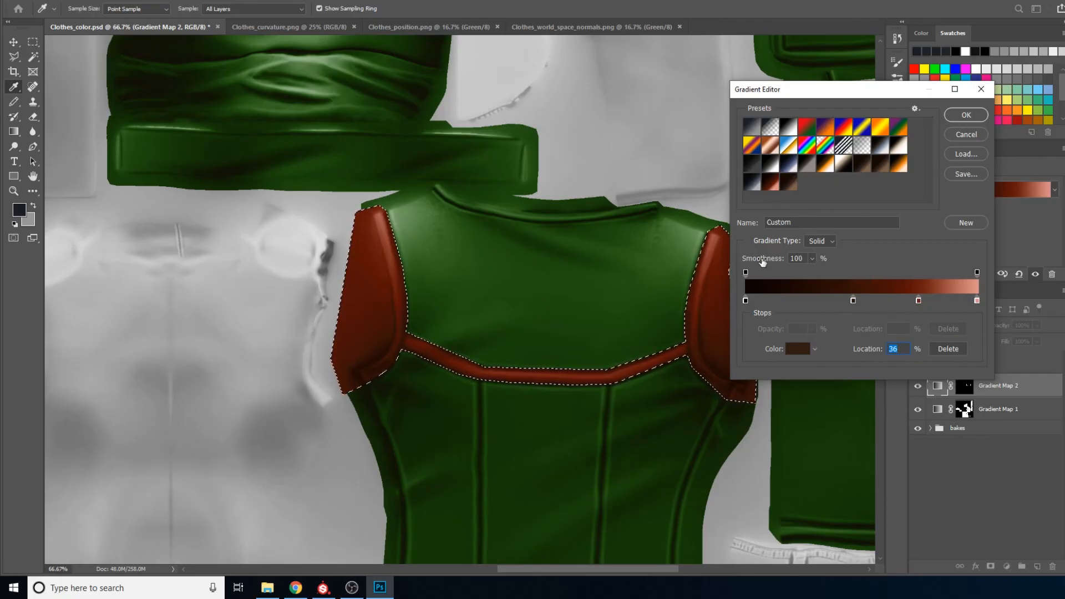
pyautogui.click(967, 115)
pyautogui.press('b')
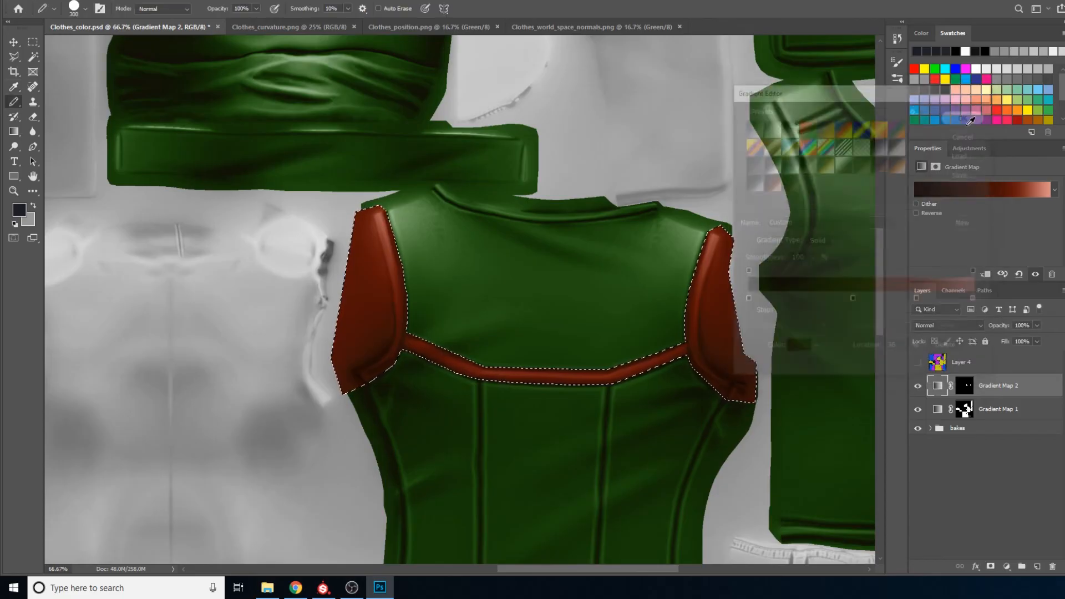
pyautogui.moveTo(742, 280); pyautogui.dragTo(641, 294)
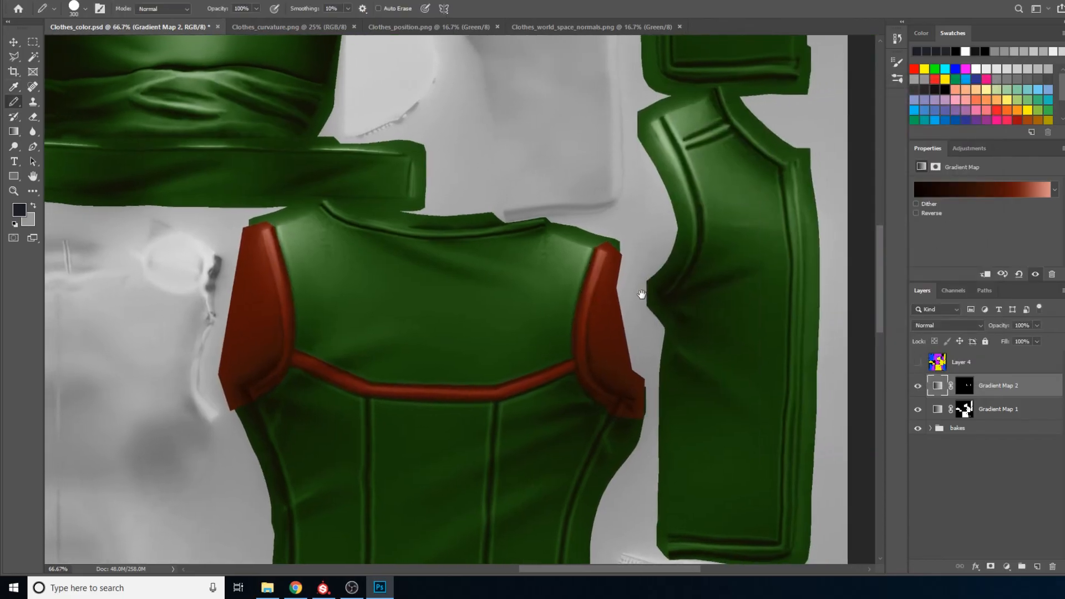
pyautogui.scroll(-2, 640, 294)
pyautogui.scroll(-1, 646, 281)
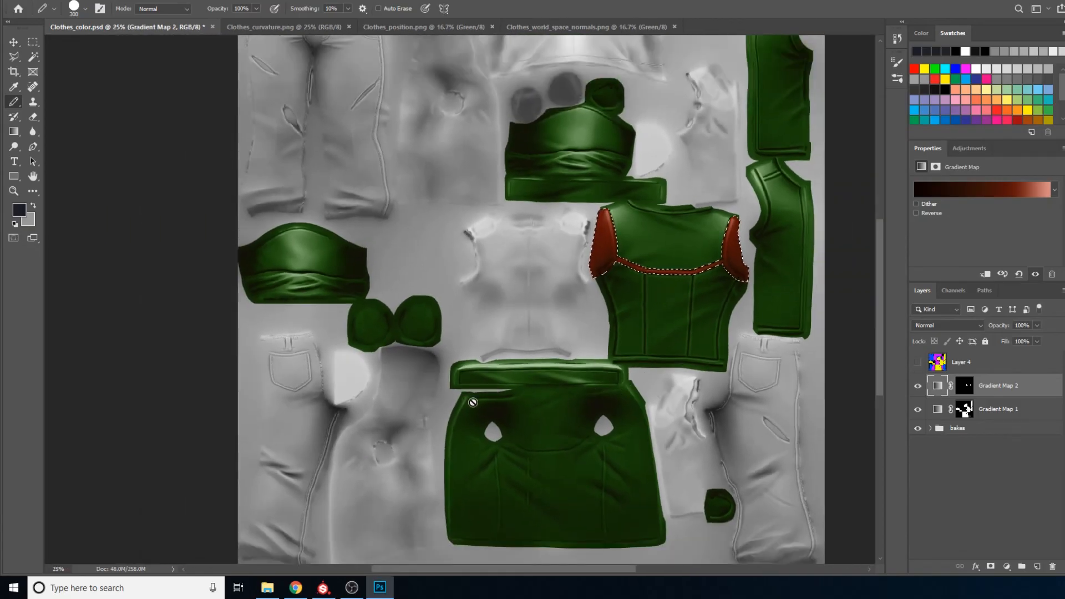
# - Outline the armhole trim of the lower front jacket piece with a closed polygonal lasso selection
pyautogui.moveTo(648, 267); pyautogui.dragTo(527, 380)
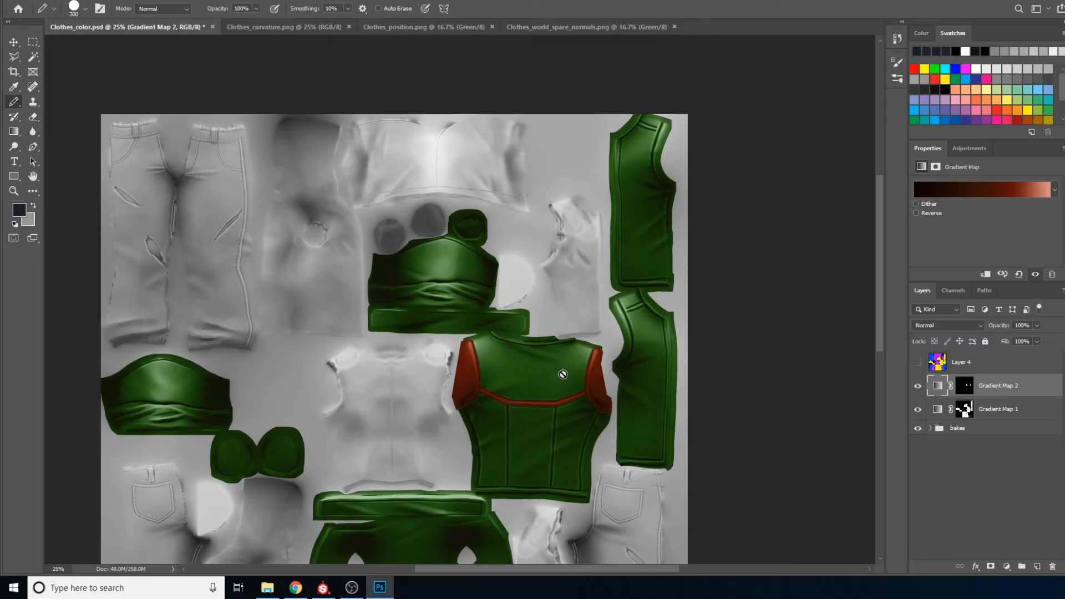
pyautogui.scroll(3, 631, 337)
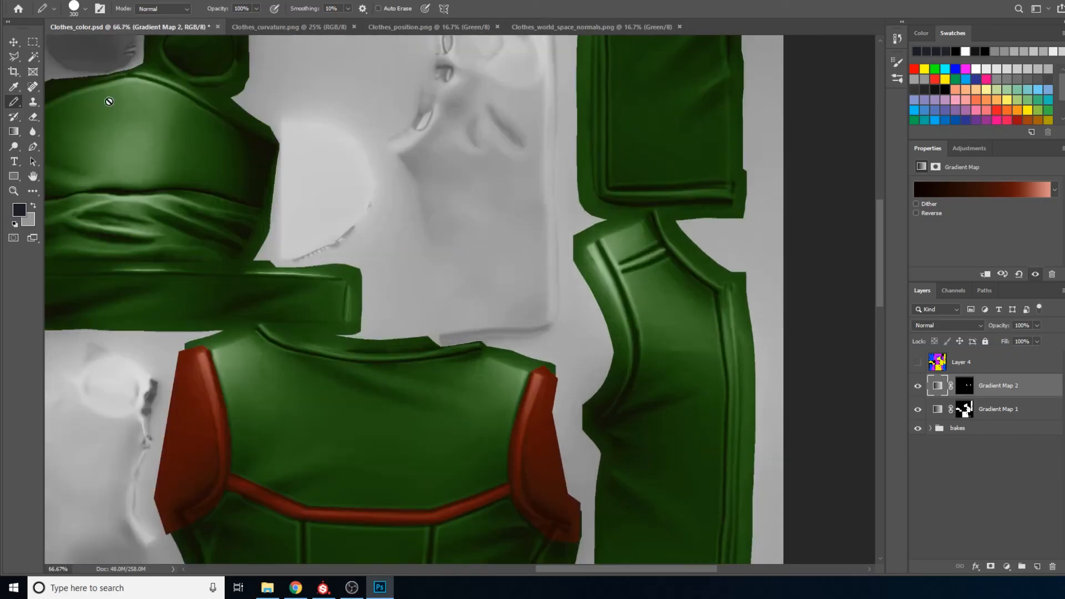
pyautogui.press('l')
pyautogui.scroll(3, 544, 189)
pyautogui.click(539, 183)
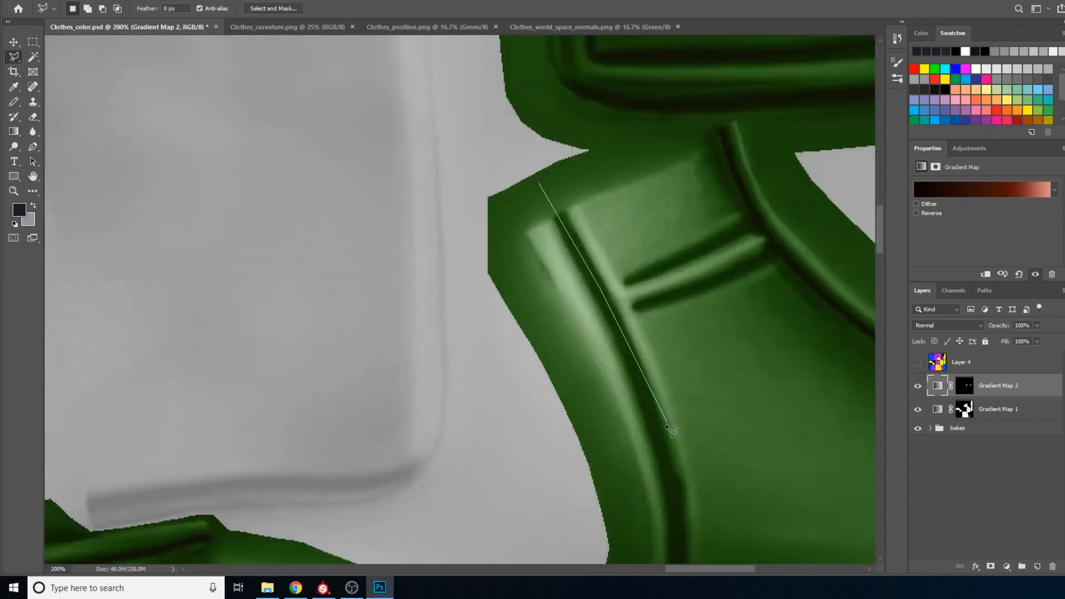
pyautogui.click(662, 432)
pyautogui.moveTo(662, 433); pyautogui.dragTo(584, 111)
pyautogui.click(599, 176)
pyautogui.click(597, 265)
pyautogui.click(570, 361)
pyautogui.click(480, 458)
pyautogui.click(438, 423)
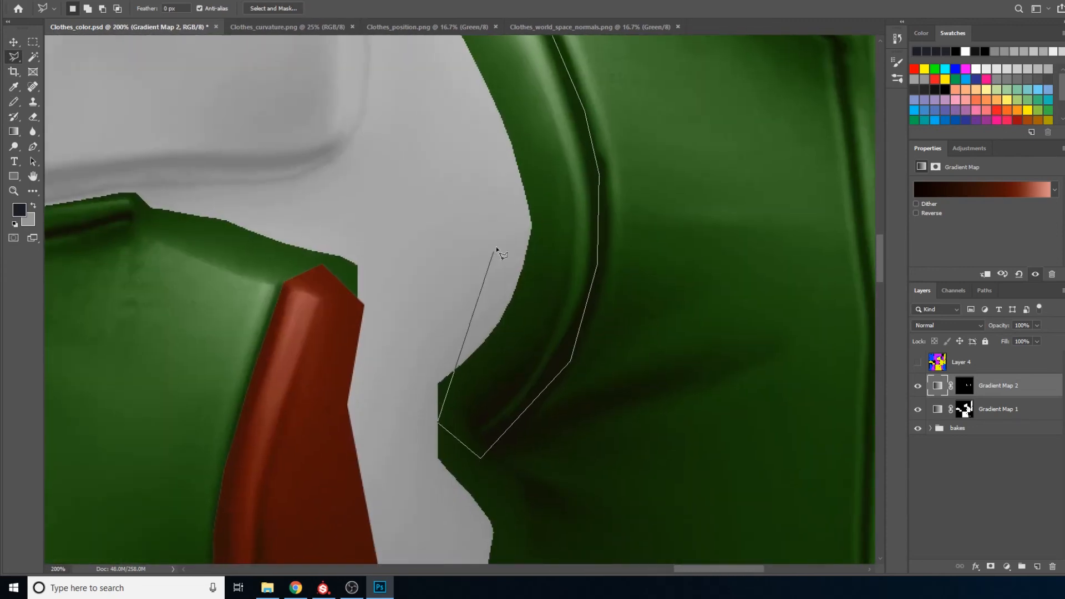
pyautogui.click(496, 247)
pyautogui.moveTo(496, 247); pyautogui.dragTo(537, 502)
pyautogui.click(435, 187)
pyautogui.click(441, 131)
pyautogui.click(503, 119)
# - Add the narrow shoulder strip of the lower front jacket piece to the selection
pyautogui.moveTo(606, 204); pyautogui.dragTo(487, 209)
pyautogui.scroll(-1, 487, 209)
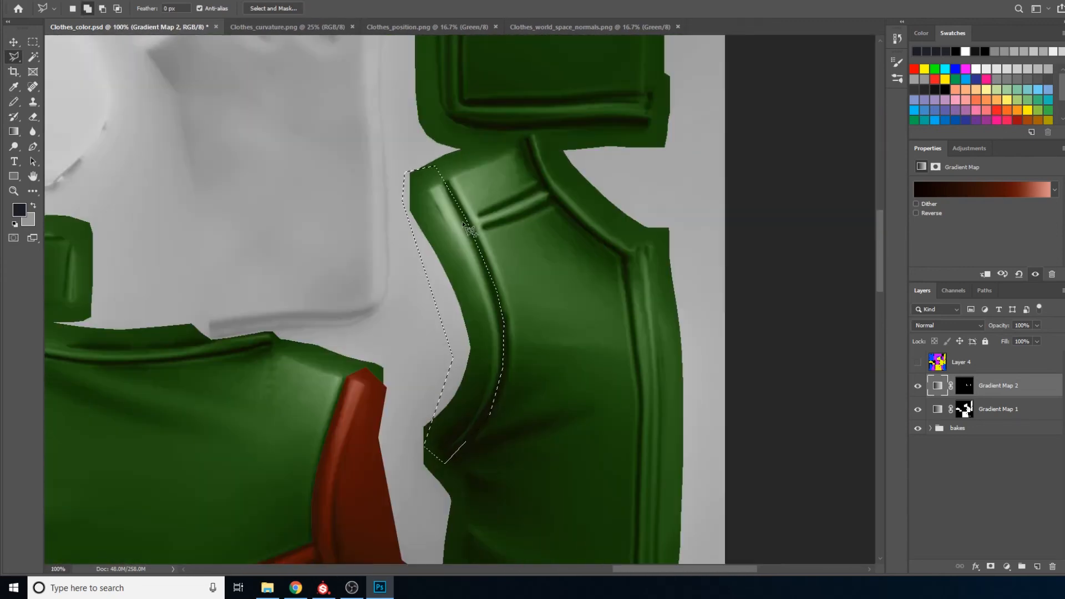
pyautogui.click(463, 221)
pyautogui.click(609, 175)
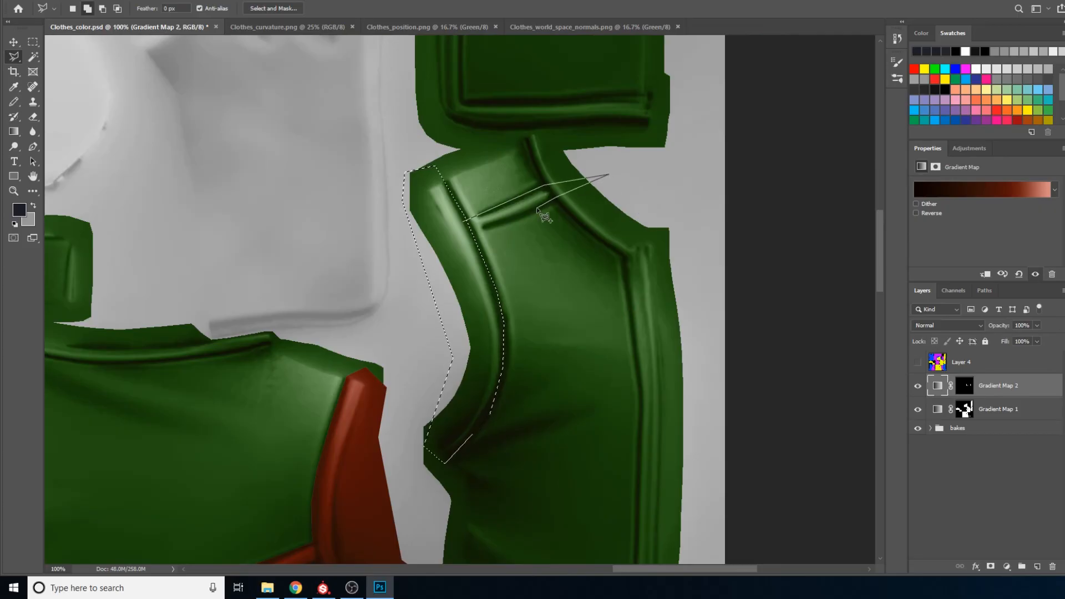
pyautogui.click(463, 233)
pyautogui.click(463, 221)
# - Trace an added lasso outline along the inner seam of the lower front piece's neckline and front border
pyautogui.moveTo(559, 213)
pyautogui.mouseDown()
pyautogui.moveTo(454, 161)
pyautogui.moveTo(443, 166)
pyautogui.mouseUp()
pyautogui.click(408, 91)
pyautogui.click(428, 138)
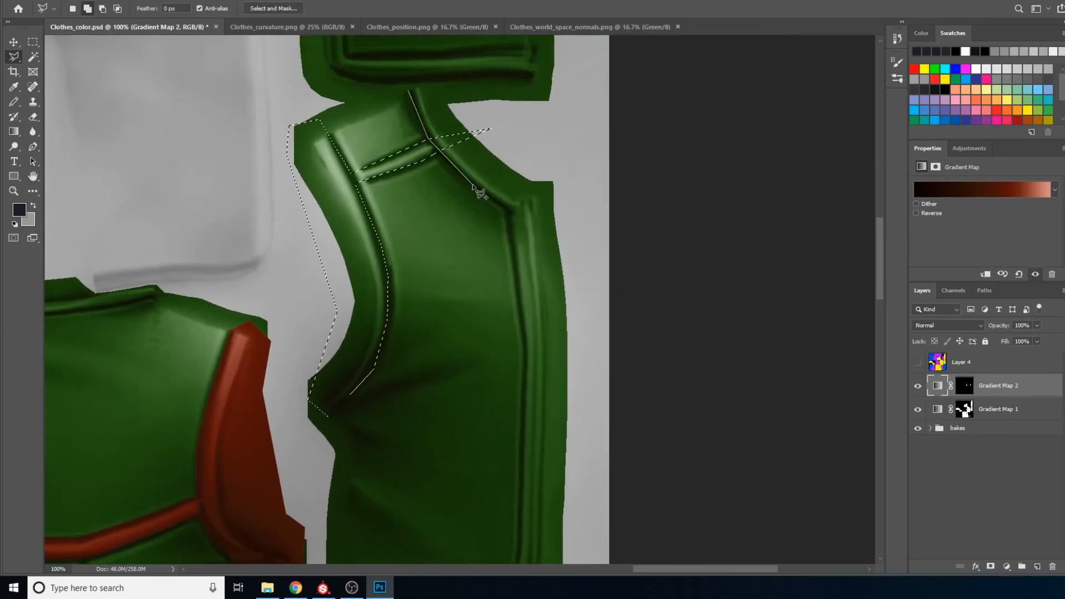
pyautogui.click(473, 185)
pyautogui.click(508, 210)
pyautogui.moveTo(521, 363); pyautogui.dragTo(511, 209)
pyautogui.click(515, 196)
pyautogui.moveTo(515, 272); pyautogui.dragTo(520, 95)
pyautogui.click(513, 217)
pyautogui.click(508, 255)
pyautogui.click(505, 335)
pyautogui.moveTo(508, 293); pyautogui.dragTo(533, 123)
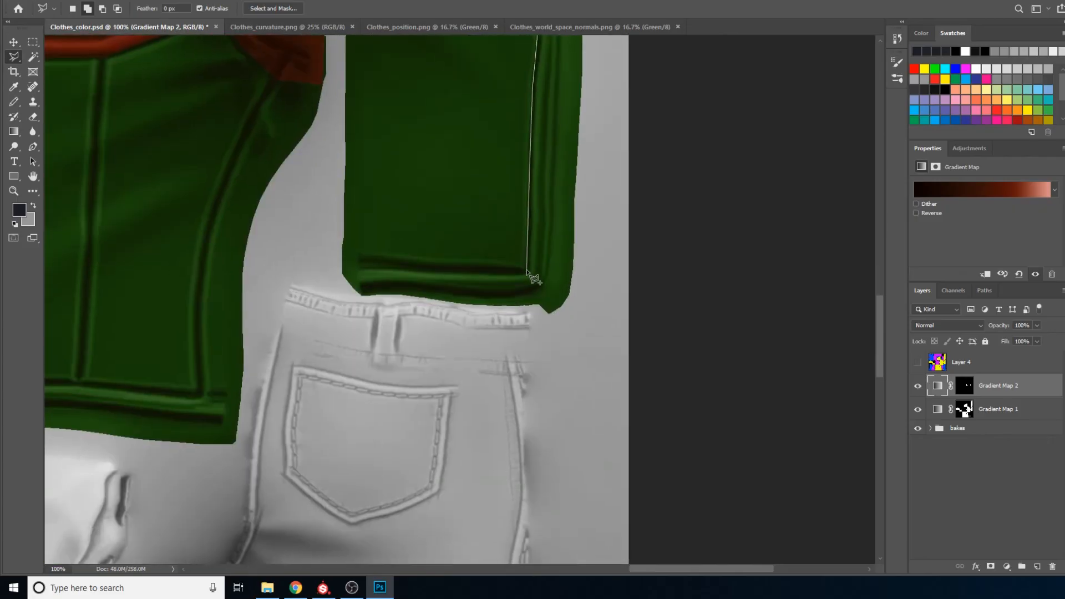
# - Carry the lasso around the hem and up the outer edge, closing it to add the border to the selection
pyautogui.click(527, 270)
pyautogui.click(345, 257)
pyautogui.click(345, 289)
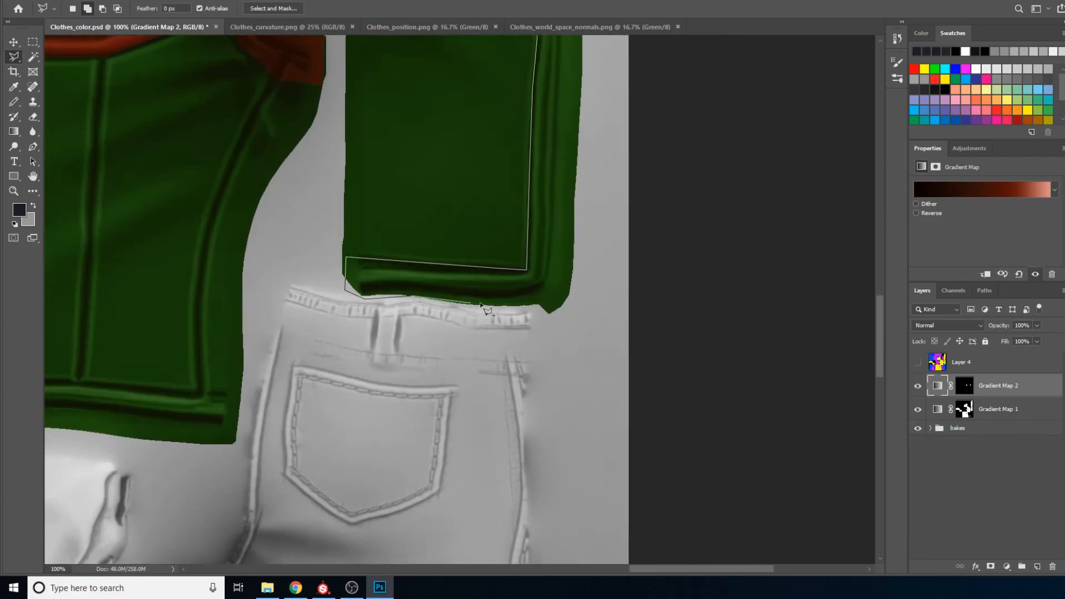
pyautogui.click(567, 315)
pyautogui.click(589, 139)
pyautogui.moveTo(589, 140); pyautogui.dragTo(587, 311)
pyautogui.moveTo(597, 118)
pyautogui.mouseDown()
pyautogui.moveTo(580, 335)
pyautogui.moveTo(594, 273)
pyautogui.mouseUp()
pyautogui.click(566, 120)
pyautogui.click(567, 193)
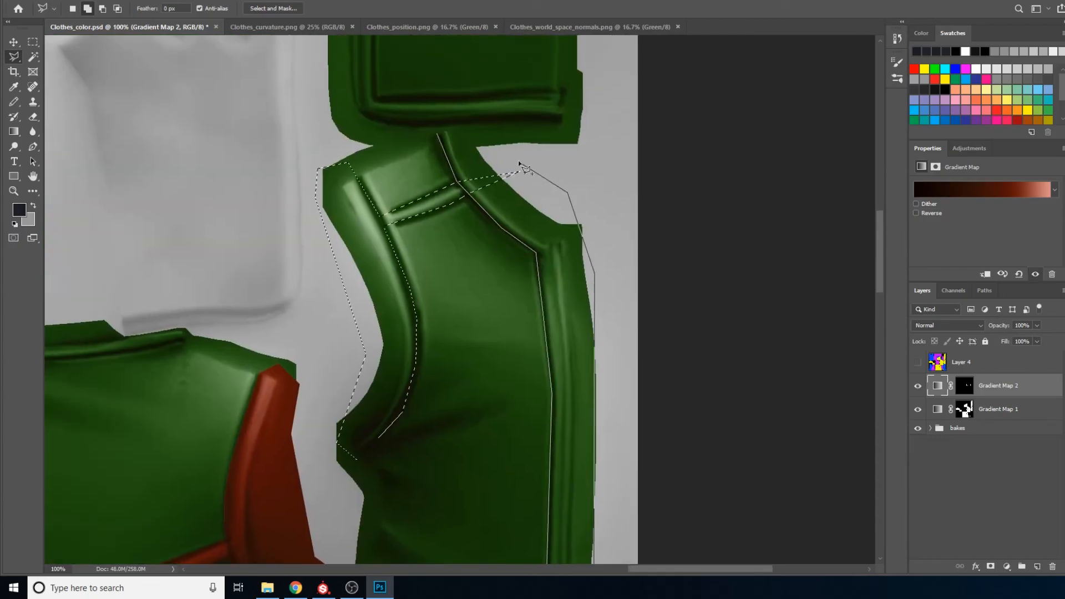
pyautogui.click(519, 166)
# - Remove the selected trim from the green fabric by painting it black with the Pencil on Gradient Map 1's mask
pyautogui.hotkey('ctrl', '-')
pyautogui.hotkey('ctrl', '-')
pyautogui.press('b')
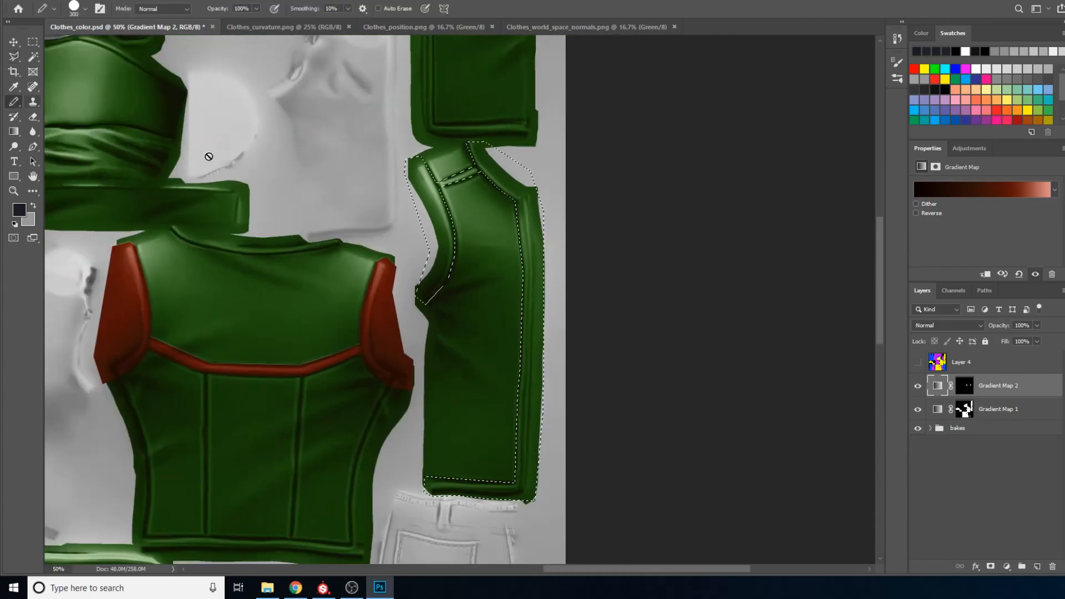
pyautogui.hotkey('ctrl', '-')
pyautogui.click(964, 386)
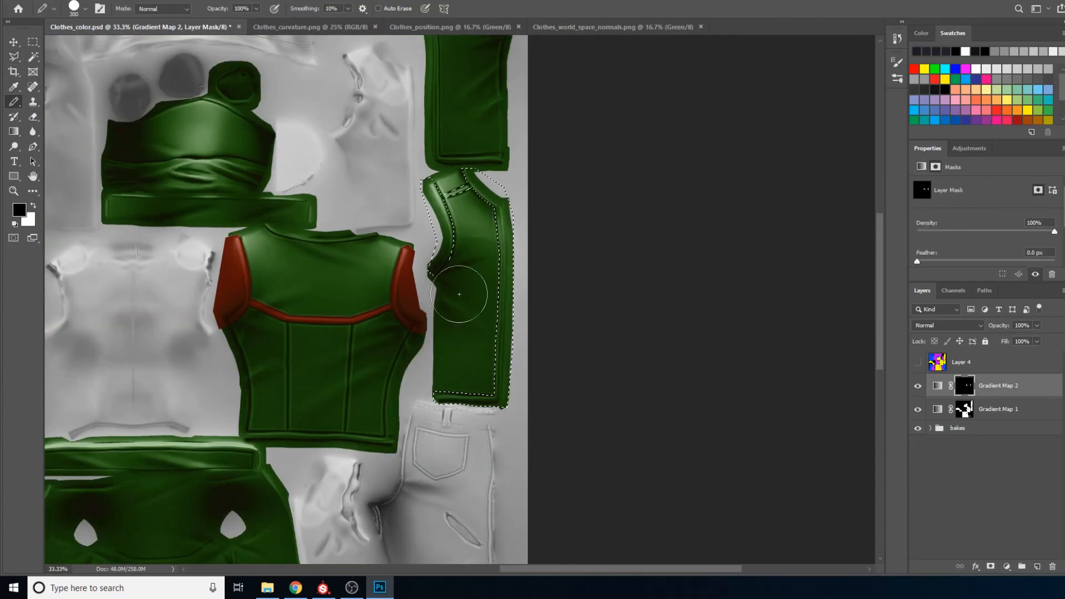
pyautogui.click(964, 408)
pyautogui.moveTo(438, 266)
pyautogui.mouseDown()
pyautogui.moveTo(534, 195)
pyautogui.moveTo(398, 386)
pyautogui.mouseUp()
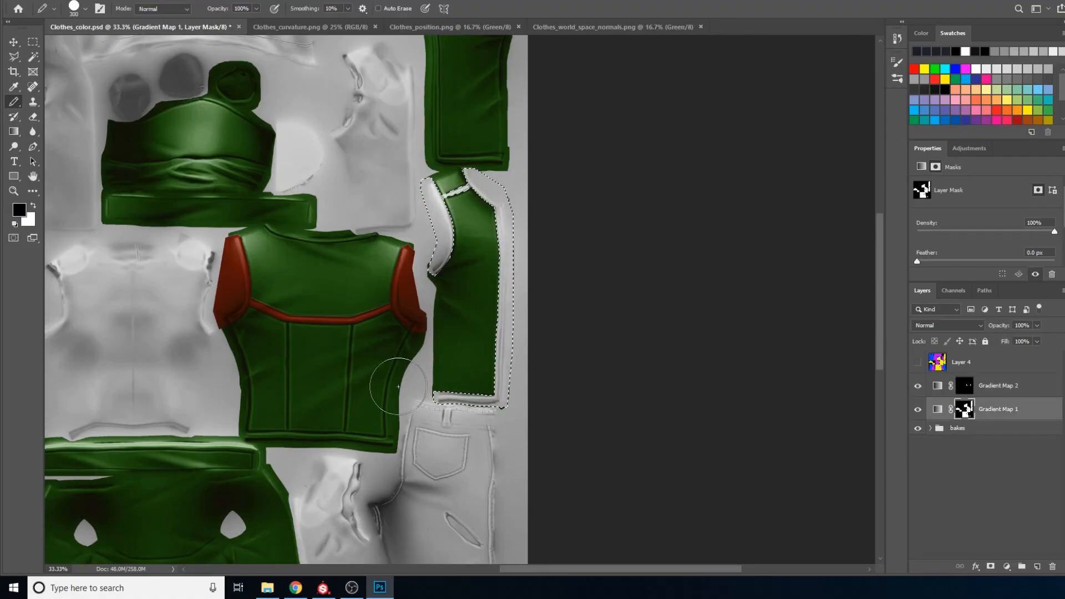
# - Paint the selected trim of the lower front piece white on Gradient Map 2's mask
pyautogui.press('x')
pyautogui.click(964, 386)
pyautogui.moveTo(498, 330)
pyautogui.mouseDown()
pyautogui.moveTo(485, 395)
pyautogui.moveTo(464, 177)
pyautogui.moveTo(438, 173)
pyautogui.mouseUp()
# - Start a new polygonal lasso around the upper front jacket piece's hem, outer front edge and neckline top
pyautogui.moveTo(417, 414)
pyautogui.mouseDown()
pyautogui.moveTo(480, 213)
pyautogui.moveTo(707, 337)
pyautogui.mouseUp()
pyautogui.moveTo(521, 314); pyautogui.dragTo(524, 504)
pyautogui.moveTo(737, 131); pyautogui.dragTo(561, 238)
pyautogui.scroll(2, 621, 383)
pyautogui.press('l')
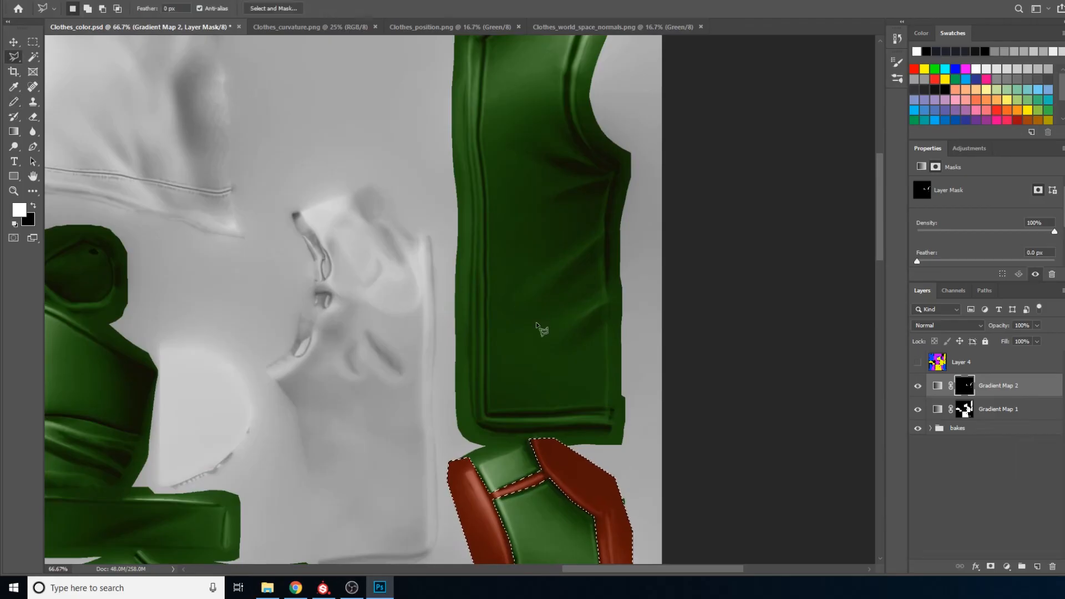
pyautogui.scroll(2, 648, 364)
pyautogui.click(646, 379)
pyautogui.click(630, 472)
pyautogui.click(136, 433)
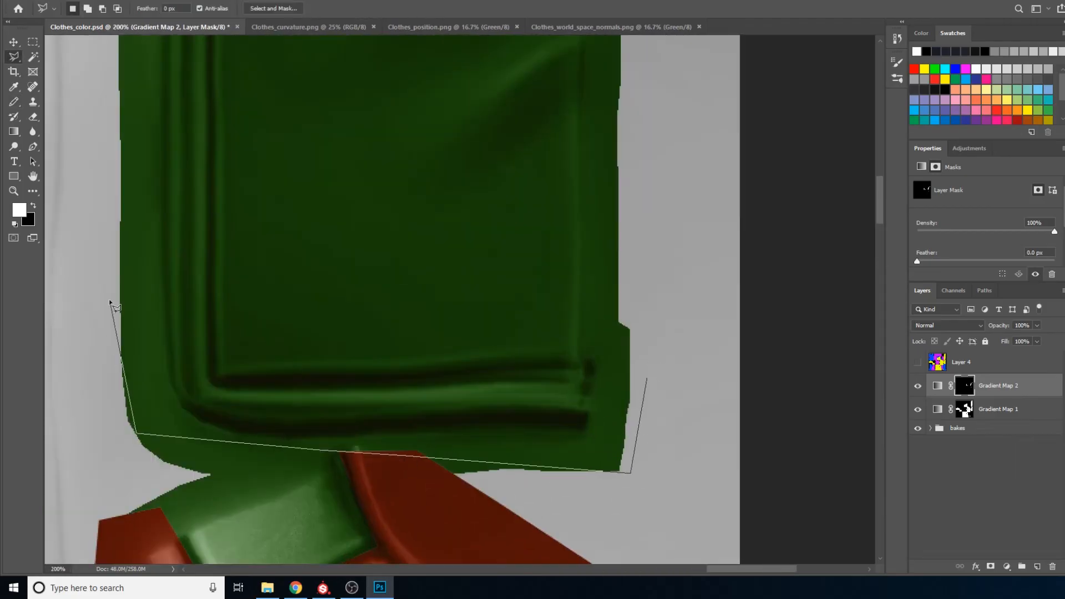
pyautogui.scroll(5, 178, 144)
pyautogui.scroll(-2, 216, 82)
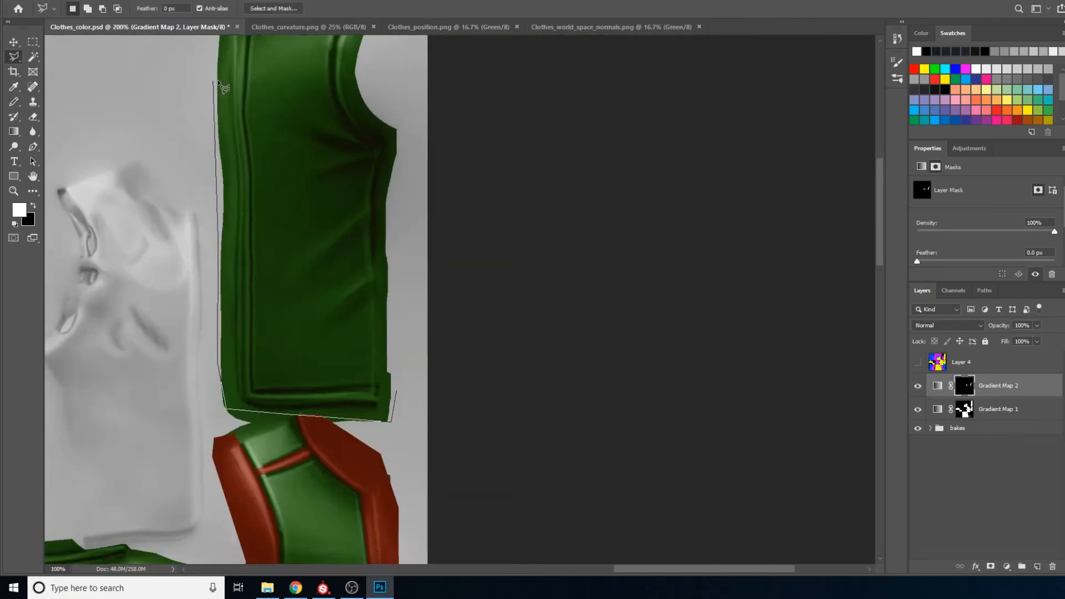
pyautogui.moveTo(217, 82); pyautogui.dragTo(253, 262)
pyautogui.click(251, 165)
pyautogui.click(355, 111)
# - Continue the lasso around the upper front piece's shoulder strip and along the neckline's inner seam
pyautogui.scroll(2, 356, 126)
pyautogui.click(302, 197)
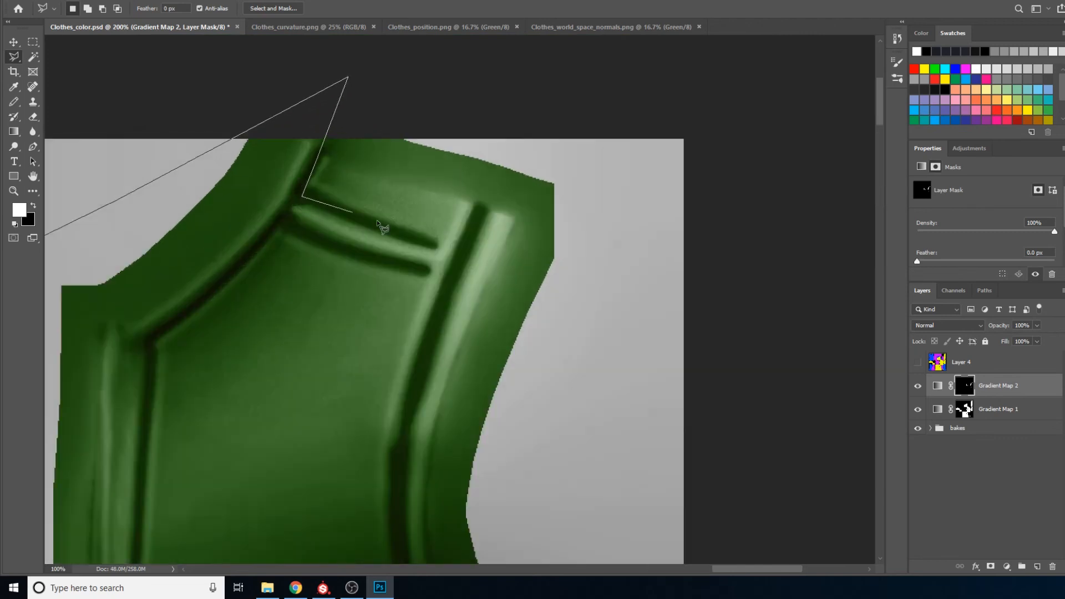
pyautogui.click(441, 274)
pyautogui.click(404, 269)
pyautogui.click(276, 226)
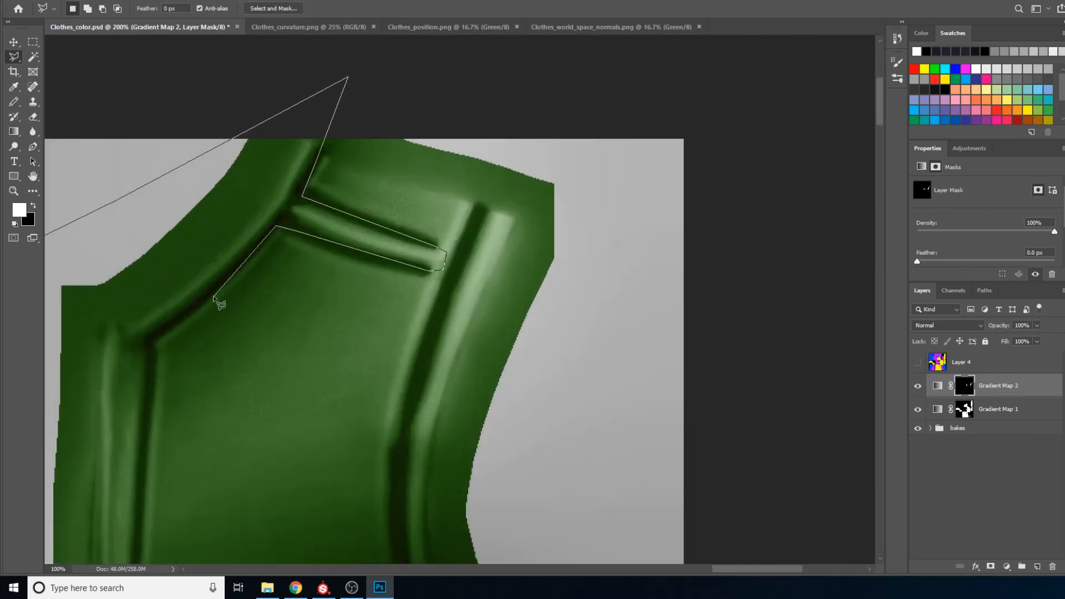
pyautogui.click(199, 310)
pyautogui.click(146, 344)
# - Continue the lasso down the inner seam of the upper front piece's front border
pyautogui.moveTo(146, 345); pyautogui.dragTo(240, 37)
pyautogui.scroll(3, 231, 244)
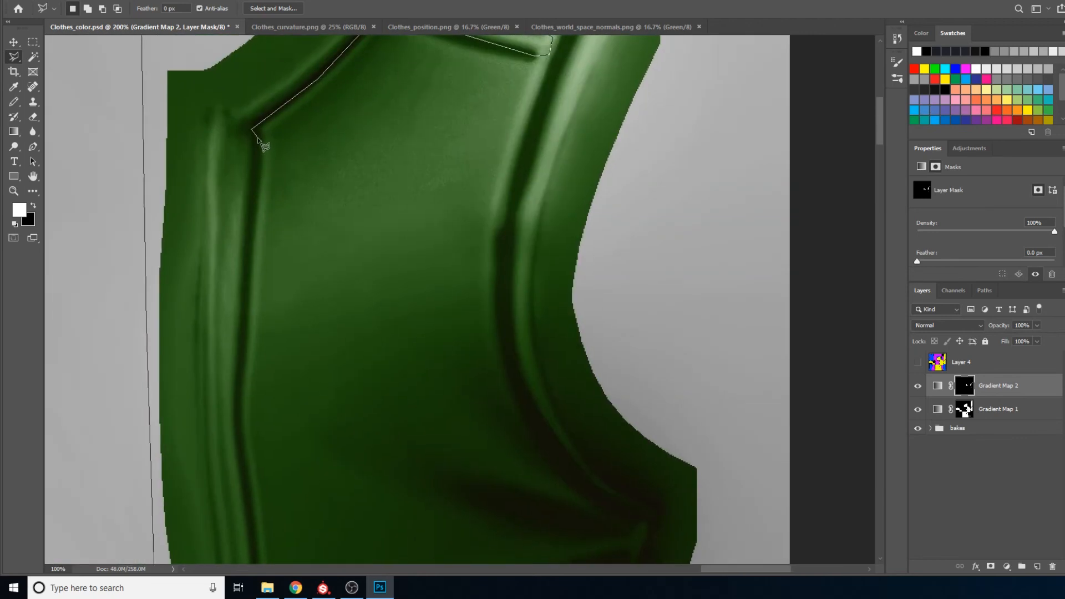
pyautogui.click(244, 390)
pyautogui.moveTo(243, 410); pyautogui.dragTo(260, 187)
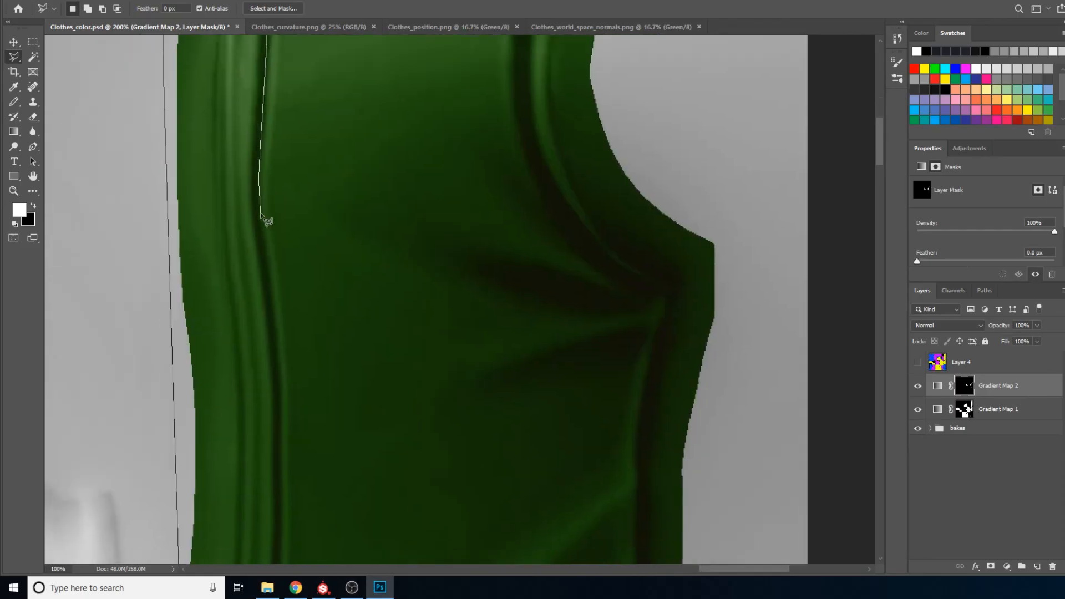
pyautogui.click(257, 211)
pyautogui.moveTo(280, 318); pyautogui.dragTo(285, 96)
pyautogui.click(280, 156)
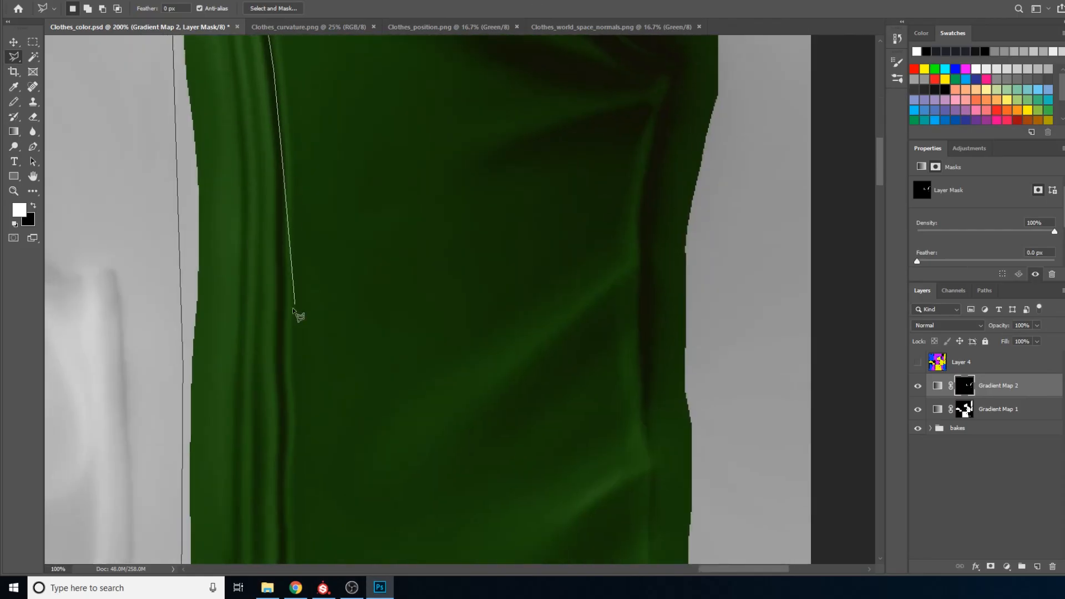
pyautogui.click(285, 315)
pyautogui.moveTo(286, 317)
pyautogui.mouseDown()
pyautogui.moveTo(290, 138)
pyautogui.moveTo(312, 62)
pyautogui.mouseUp()
pyautogui.click(310, 127)
# - Trace the rest of the front border's inner seam and the hem's upper seam, then close the selection
pyautogui.moveTo(315, 229); pyautogui.dragTo(326, 83)
pyautogui.click(319, 106)
pyautogui.click(323, 167)
pyautogui.click(321, 288)
pyautogui.click(321, 409)
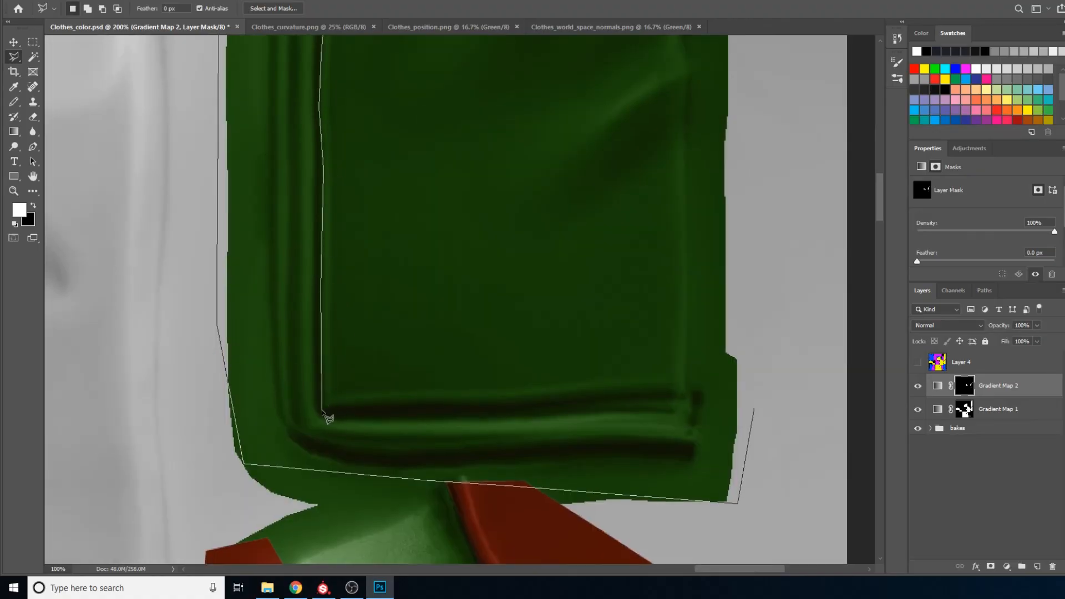
pyautogui.click(613, 398)
pyautogui.click(732, 381)
pyautogui.click(754, 409)
# - Paint the upper front piece's selected border white with the Pencil on Gradient Map 2's mask
pyautogui.keyDown('alt'); pyautogui.click(700, 310); pyautogui.keyUp('alt')
pyautogui.scroll(-2, 700, 310)
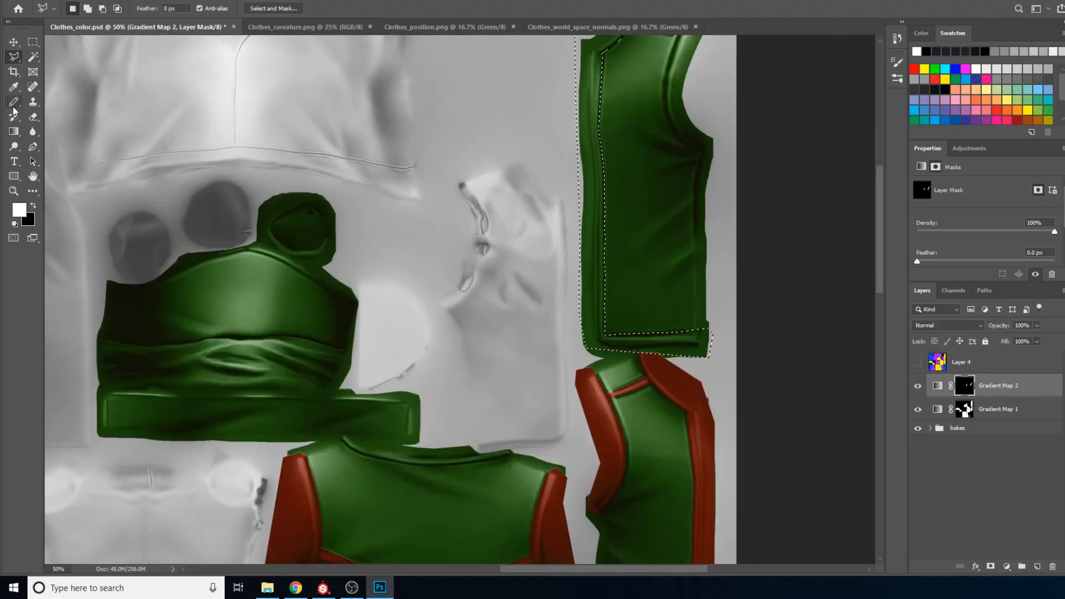
pyautogui.click(14, 103)
pyautogui.moveTo(672, 331)
pyautogui.mouseDown()
pyautogui.moveTo(559, 297)
pyautogui.moveTo(563, 149)
pyautogui.mouseUp()
pyautogui.moveTo(565, 128)
pyautogui.mouseDown()
pyautogui.moveTo(557, 284)
pyautogui.moveTo(638, 200)
pyautogui.mouseUp()
# - Paint the same selected border black on Gradient Map 1's mask
pyautogui.click(964, 409)
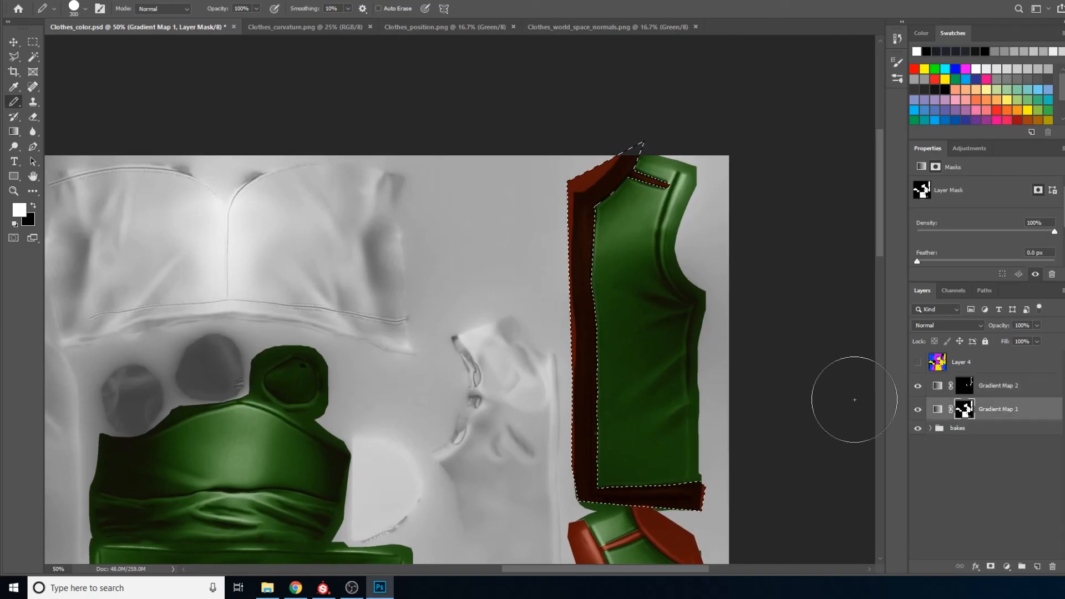
pyautogui.press('x')
pyautogui.moveTo(626, 161)
pyautogui.mouseDown()
pyautogui.moveTo(571, 250)
pyautogui.moveTo(693, 494)
pyautogui.mouseUp()
# - Add the armhole trim of the upper front jacket piece to the selection with the Polygonal Lasso
pyautogui.moveTo(700, 200); pyautogui.dragTo(627, 216)
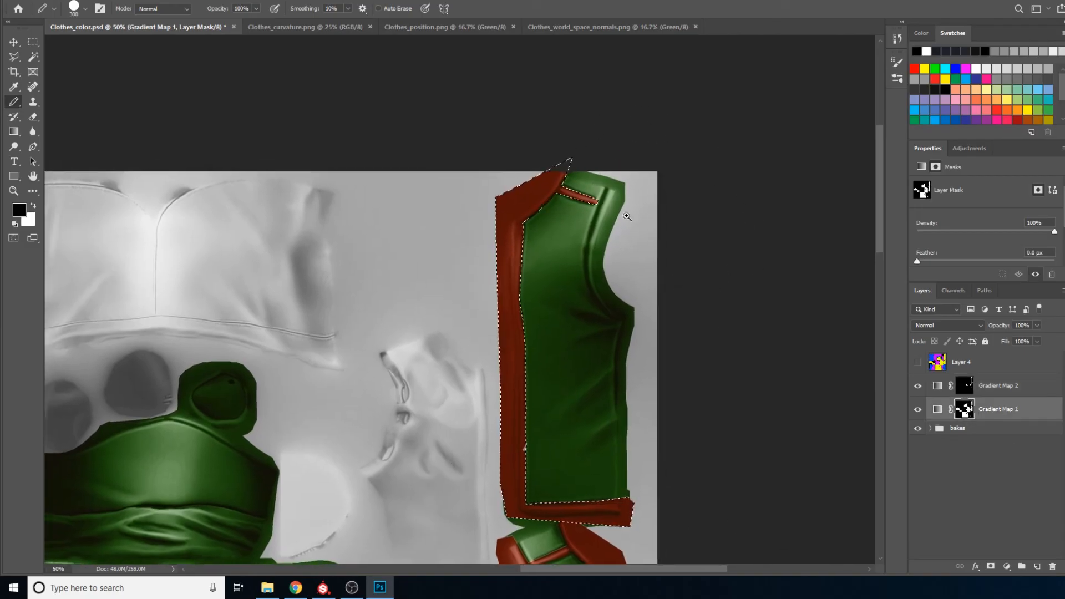
pyautogui.scroll(1, 626, 215)
pyautogui.click(14, 56)
pyautogui.scroll(1, 567, 218)
pyautogui.click(612, 141)
pyautogui.click(592, 206)
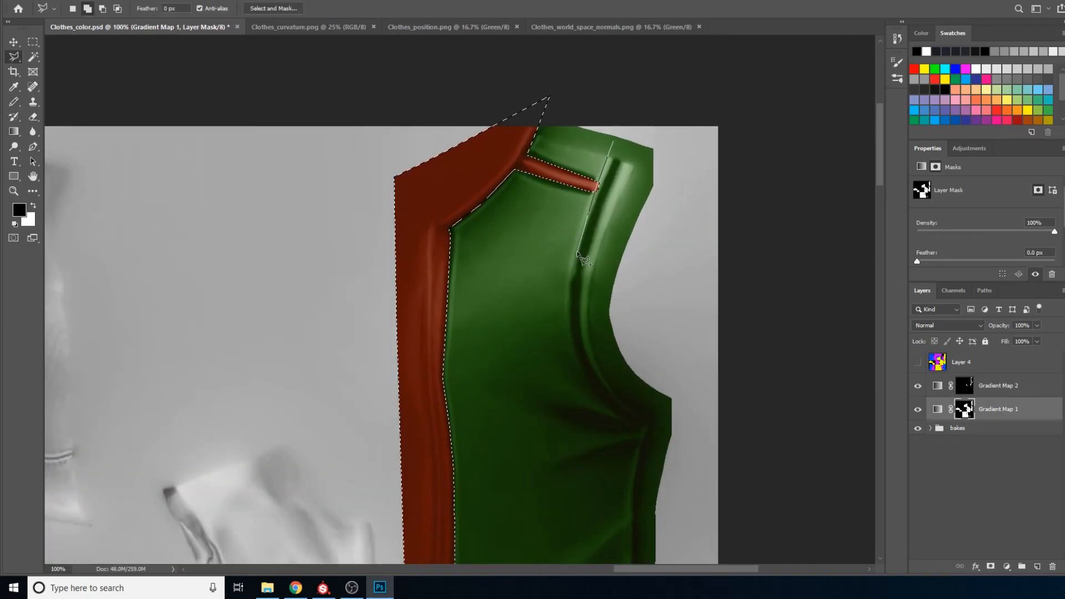
pyautogui.click(571, 294)
pyautogui.click(578, 355)
pyautogui.click(602, 398)
pyautogui.click(632, 429)
pyautogui.click(671, 438)
pyautogui.click(698, 382)
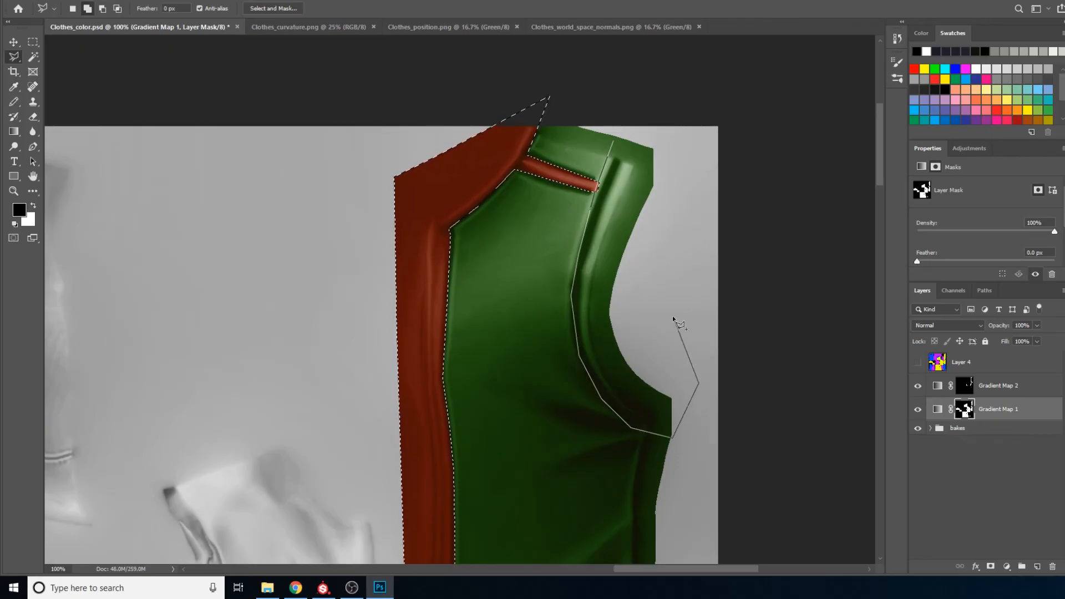
pyautogui.click(673, 311)
pyautogui.click(674, 186)
pyautogui.click(657, 146)
pyautogui.click(613, 145)
# - Turn the upper piece's armhole trim red by painting it white on Gradient Map 2's mask
pyautogui.scroll(-2, 577, 150)
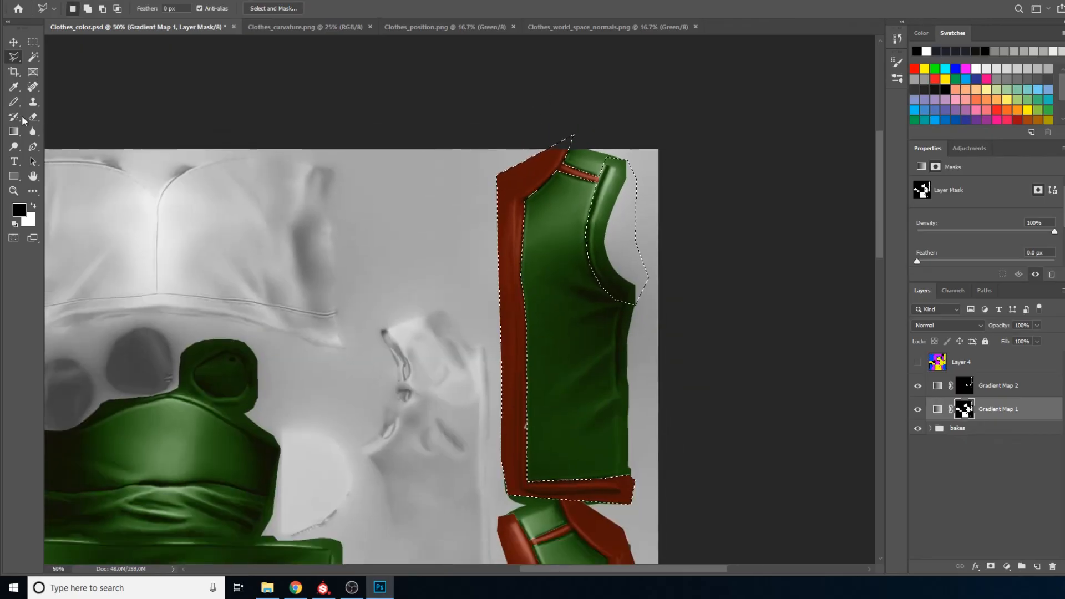
pyautogui.press('b')
pyautogui.press('x')
pyautogui.click(963, 386)
pyautogui.moveTo(635, 277); pyautogui.dragTo(587, 152)
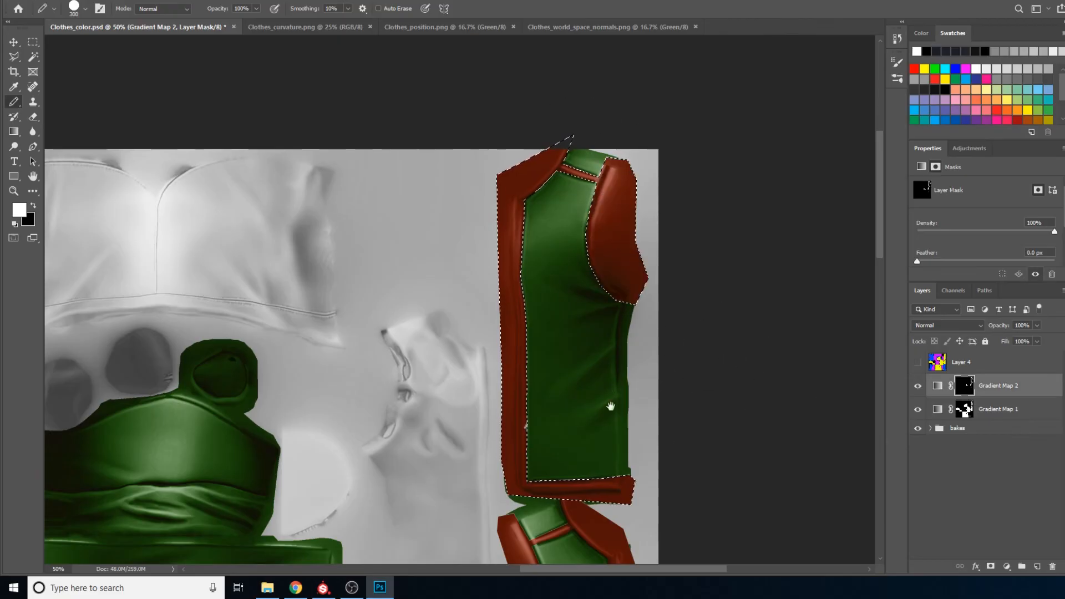
# - Examine the red trim across the jacket's front and back pieces for missed spots
pyautogui.moveTo(610, 406)
pyautogui.mouseDown()
pyautogui.moveTo(765, 218)
pyautogui.moveTo(610, 111)
pyautogui.mouseUp()
pyautogui.keyDown('alt'); pyautogui.click(625, 235); pyautogui.keyUp('alt')
pyautogui.scroll(-2, 625, 235)
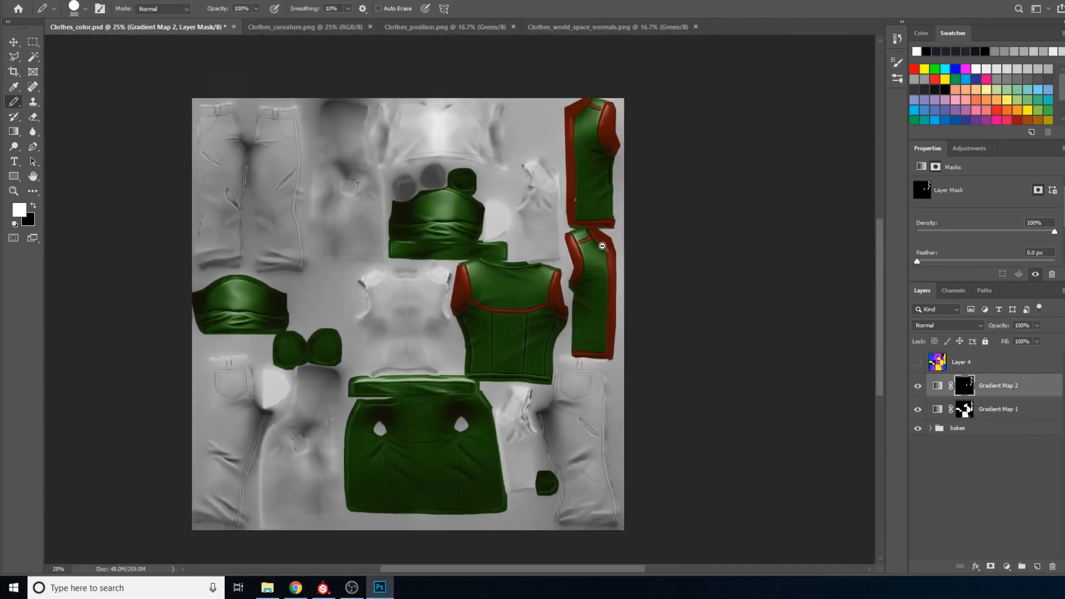
pyautogui.click(13, 41)
pyautogui.moveTo(626, 285); pyautogui.dragTo(653, 250)
pyautogui.keyDown('ctrl'); pyautogui.click(627, 205); pyautogui.keyUp('ctrl')
pyautogui.moveTo(635, 204); pyautogui.dragTo(669, 265)
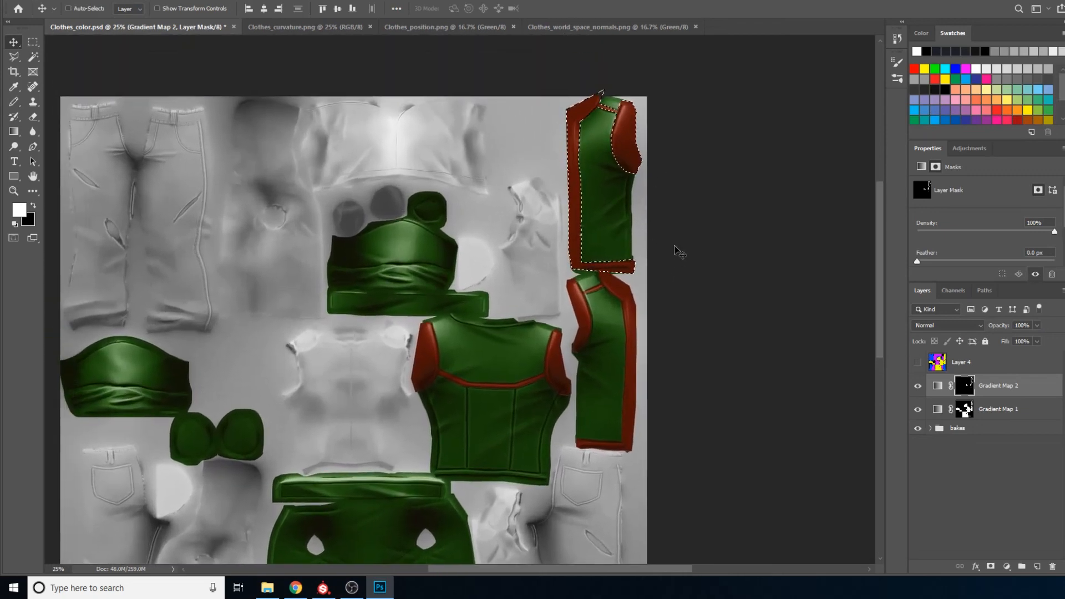
# - Restore the dropped trim selection and fill the unpainted gap in the front border with white on Gradient Map 2's mask
pyautogui.hotkey('ctrl', 'd')
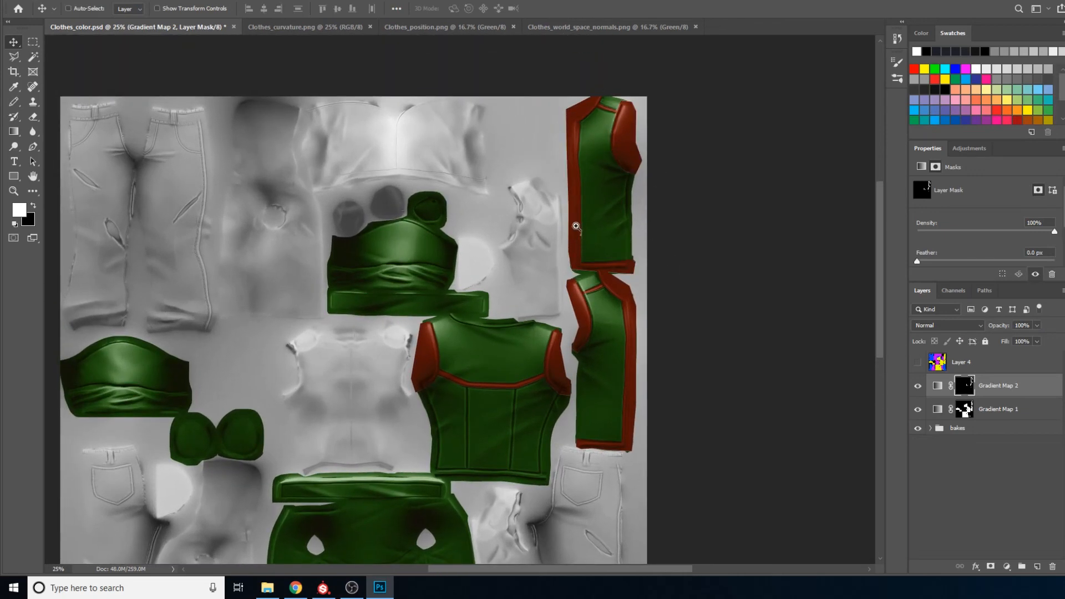
pyautogui.moveTo(575, 226); pyautogui.dragTo(595, 250)
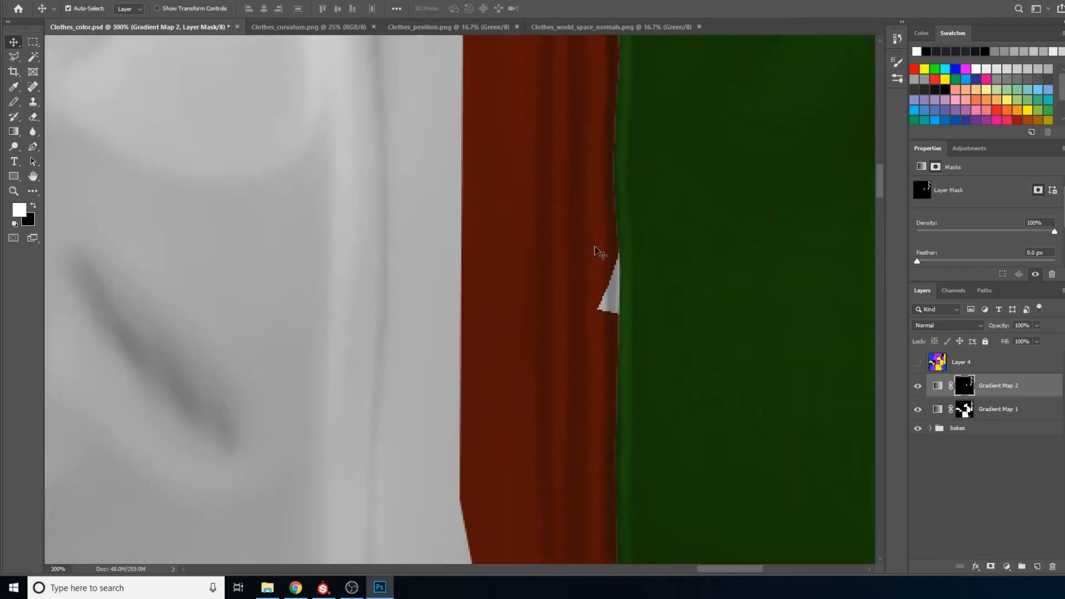
pyautogui.hotkey('ctrl', 'z')
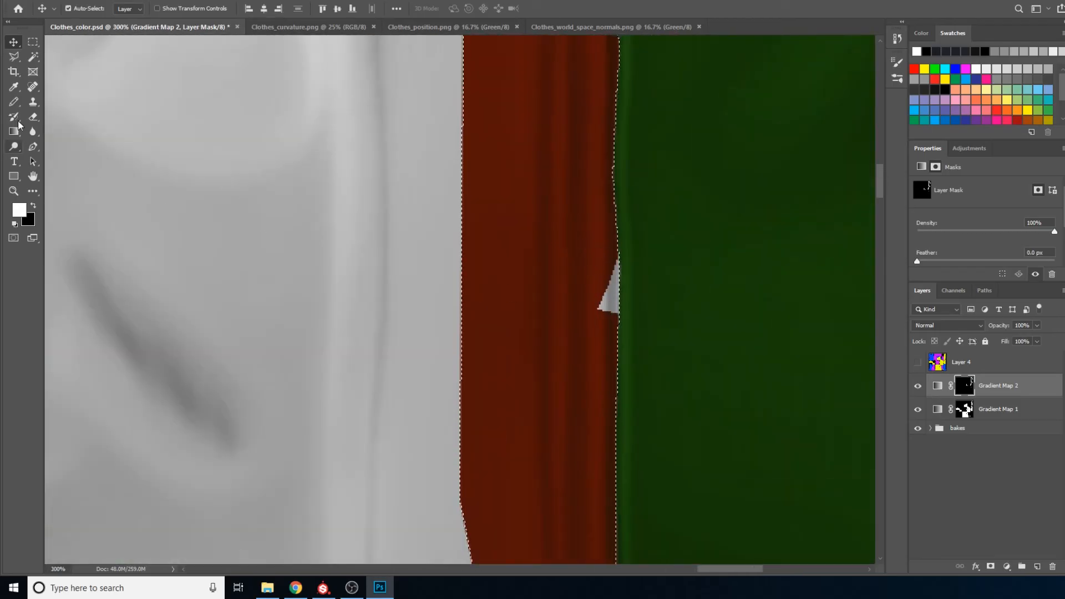
pyautogui.click(14, 101)
pyautogui.moveTo(635, 298)
pyautogui.mouseDown()
pyautogui.moveTo(596, 235)
pyautogui.moveTo(611, 230)
pyautogui.moveTo(616, 425)
pyautogui.mouseUp()
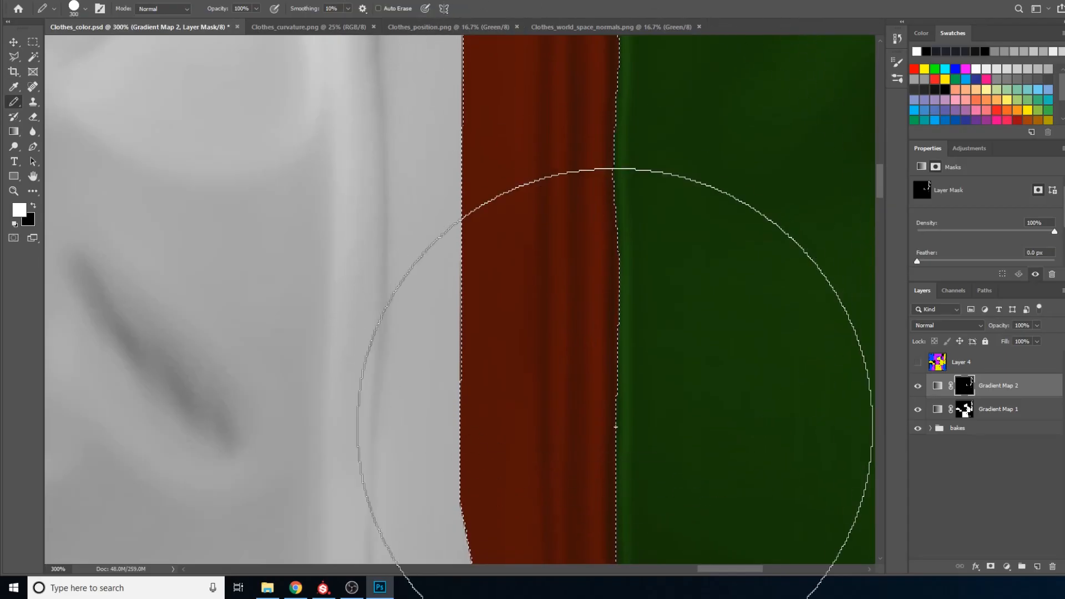
# - Clear the trim selection and save the texture as a PNG in the tuto folder, replacing Clothes_colortuto.png, with the large file size option
pyautogui.moveTo(604, 266); pyautogui.dragTo(600, 274)
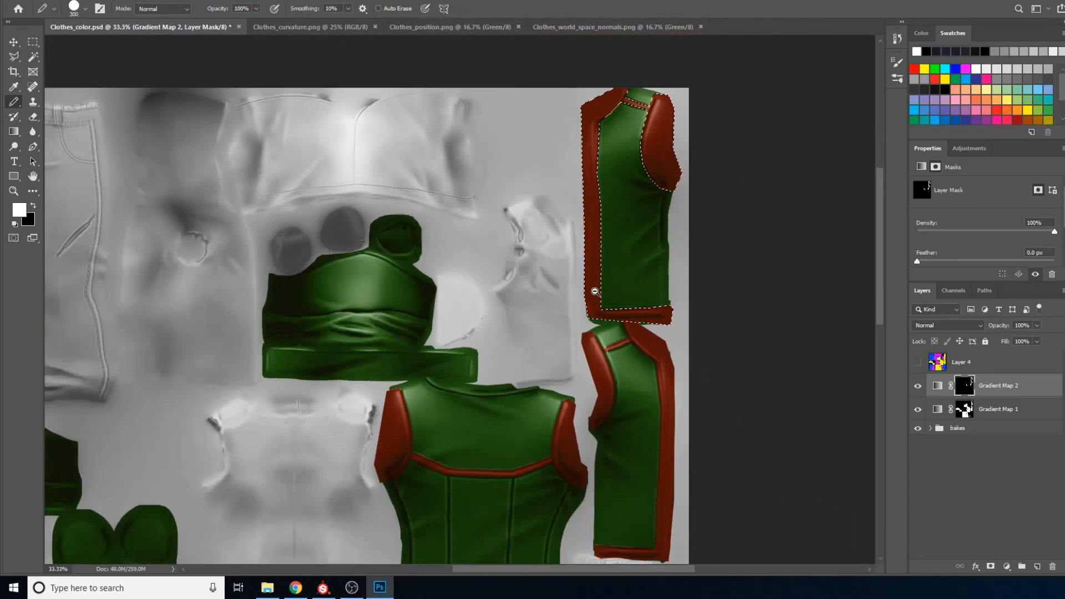
pyautogui.moveTo(604, 382); pyautogui.dragTo(623, 359)
pyautogui.keyDown('alt'); pyautogui.click(606, 371); pyautogui.keyUp('alt')
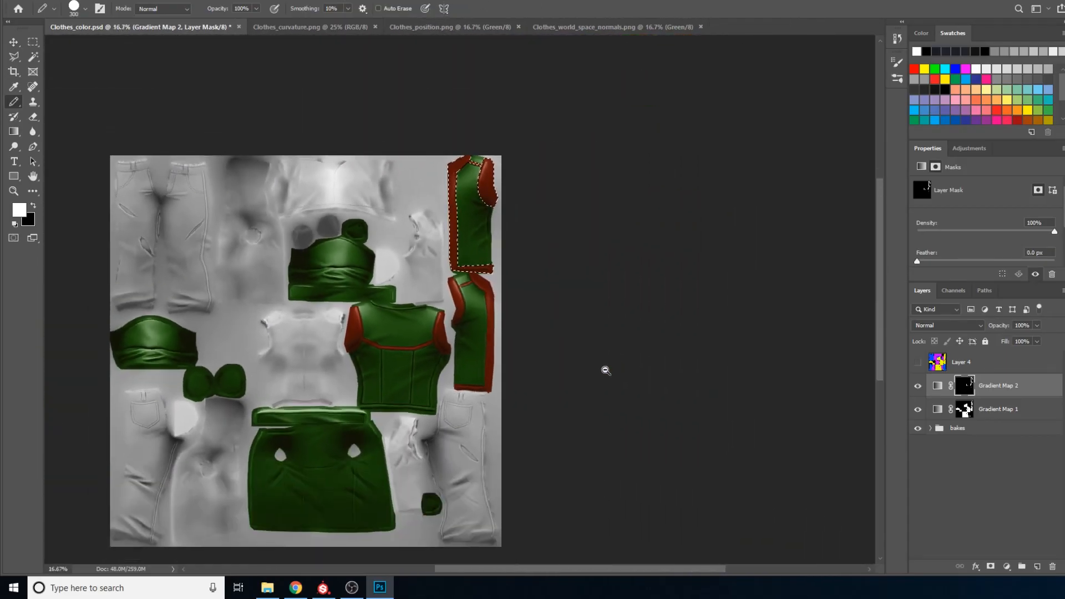
pyautogui.moveTo(498, 372); pyautogui.dragTo(703, 289)
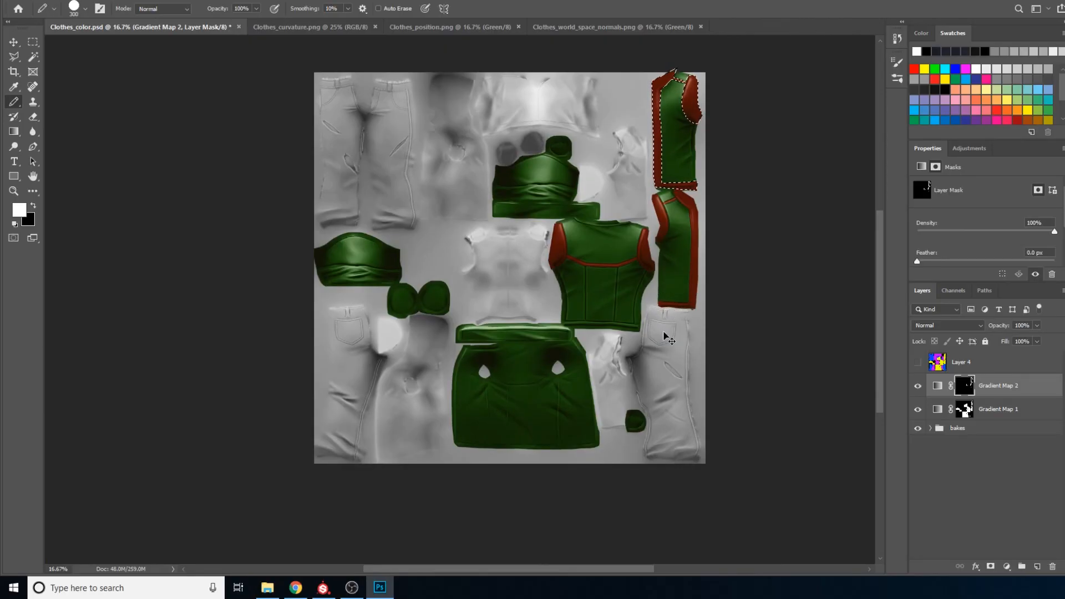
pyautogui.click(39, 2)
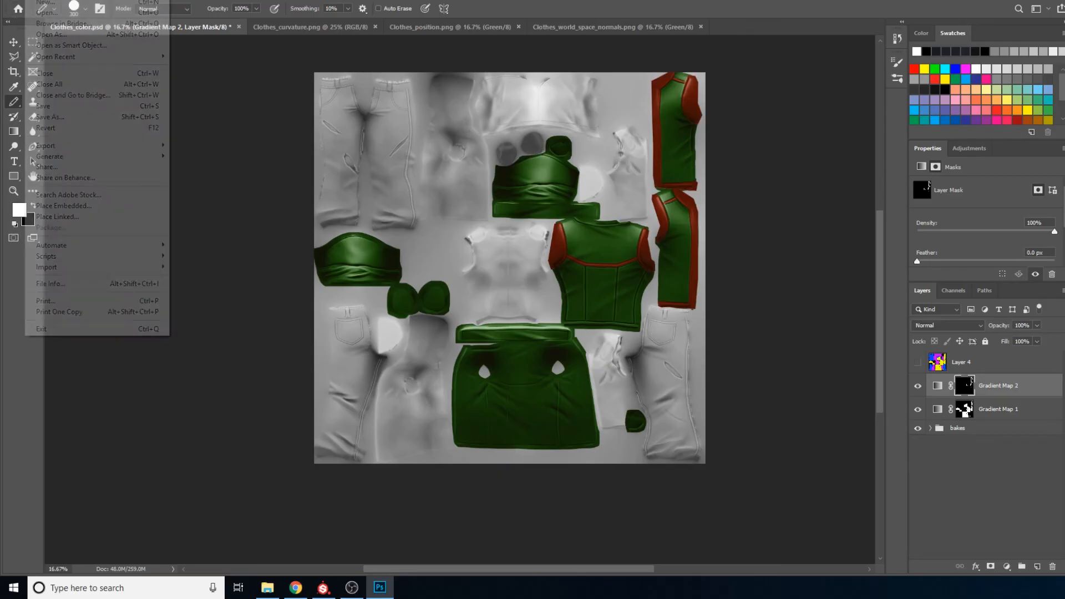
pyautogui.click(75, 114)
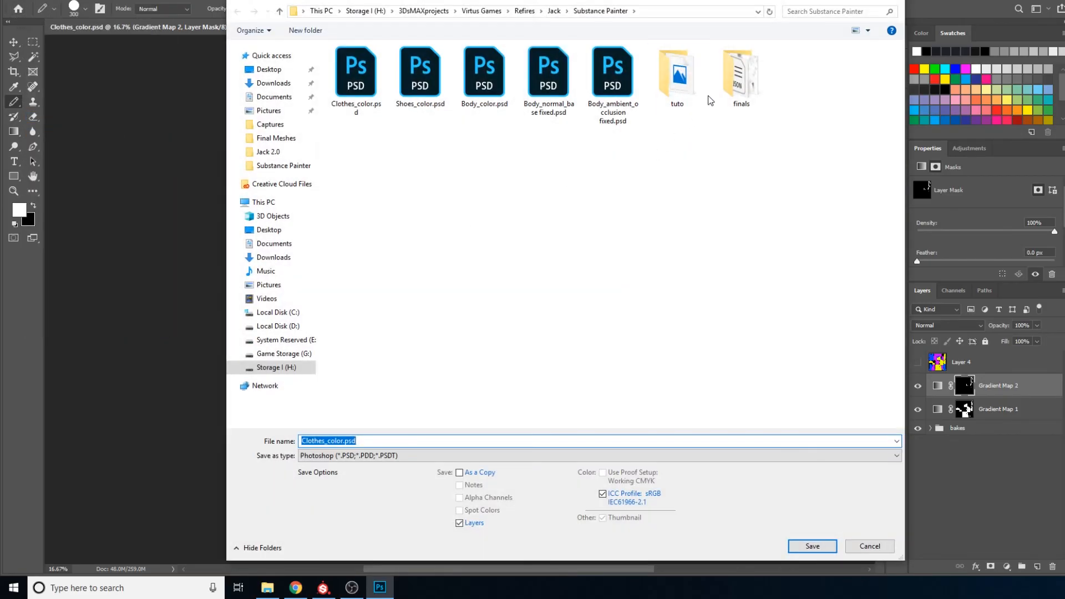
pyautogui.doubleClick(678, 91)
pyautogui.click(405, 460)
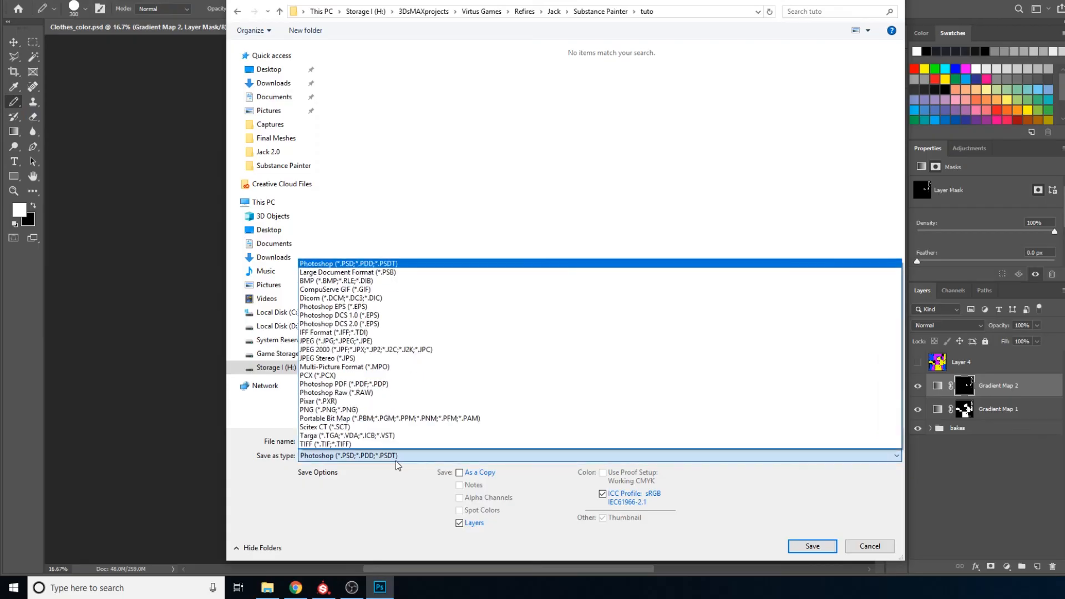
pyautogui.click(323, 413)
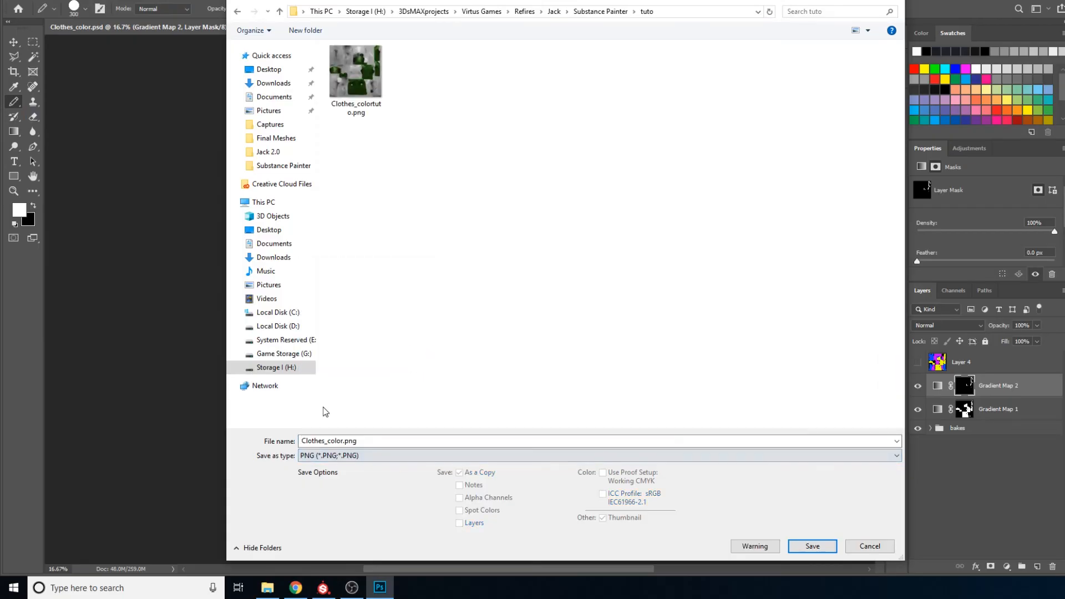
pyautogui.click(812, 546)
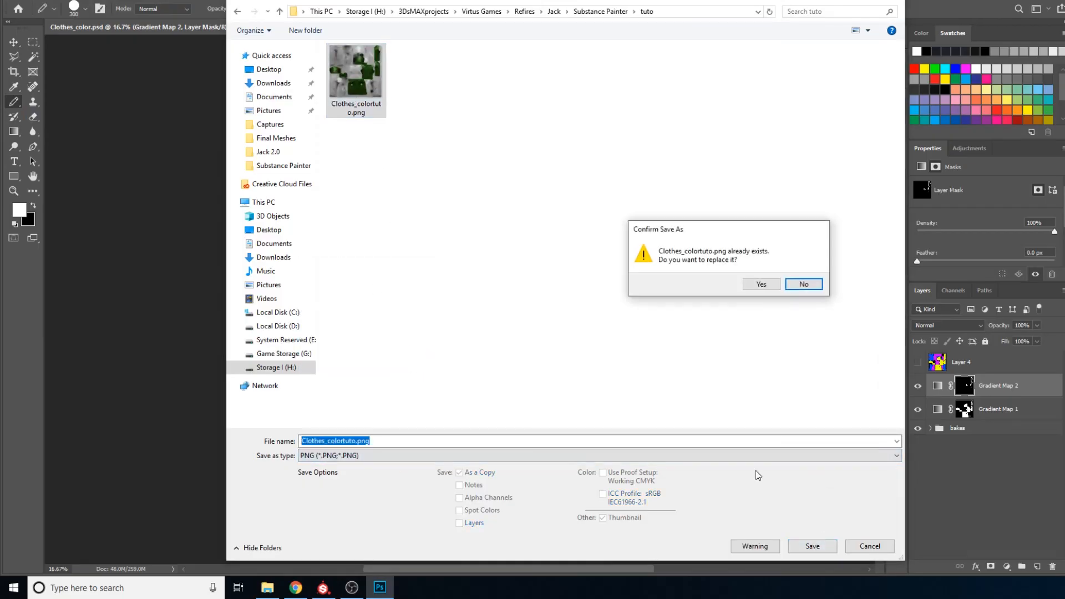
pyautogui.click(761, 282)
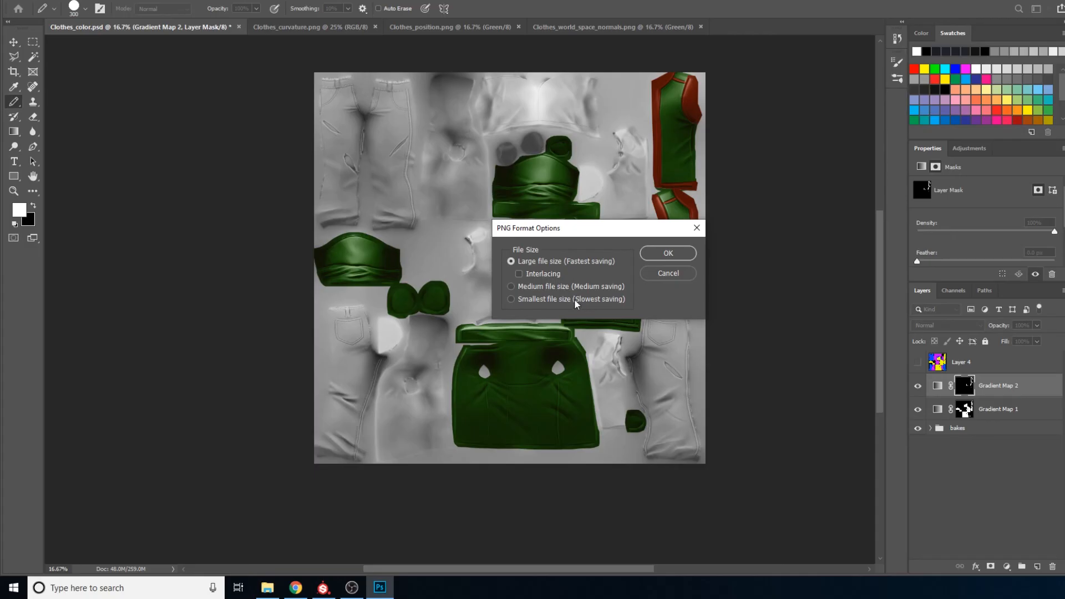
pyautogui.click(668, 254)
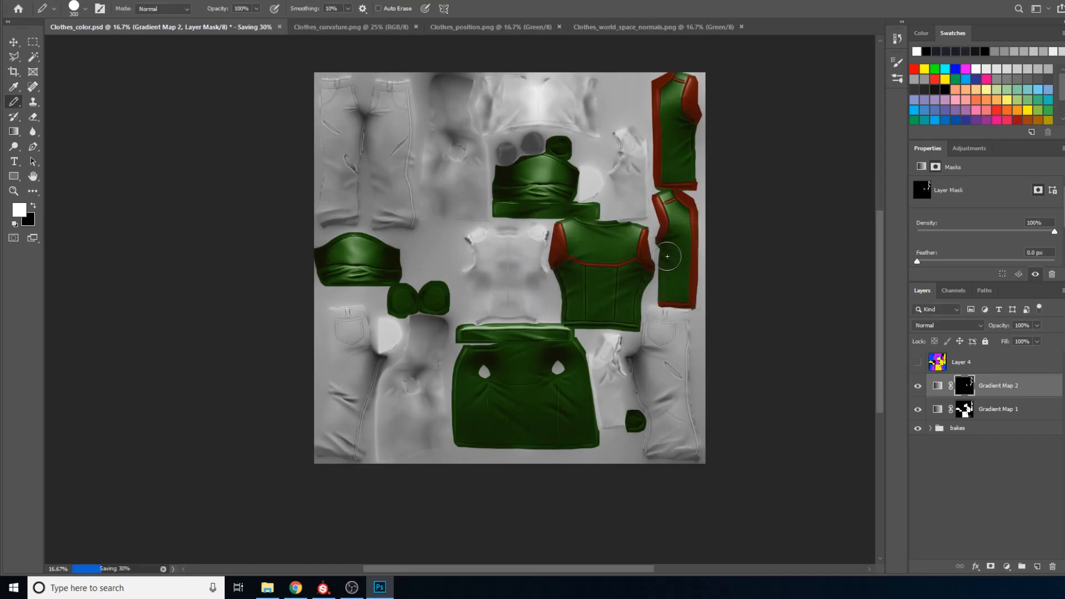
# - Switch to Substance Painter and reapply the updated Clothes_colortuto texture as Fill layer 4's base color
pyautogui.moveTo(311, 586)
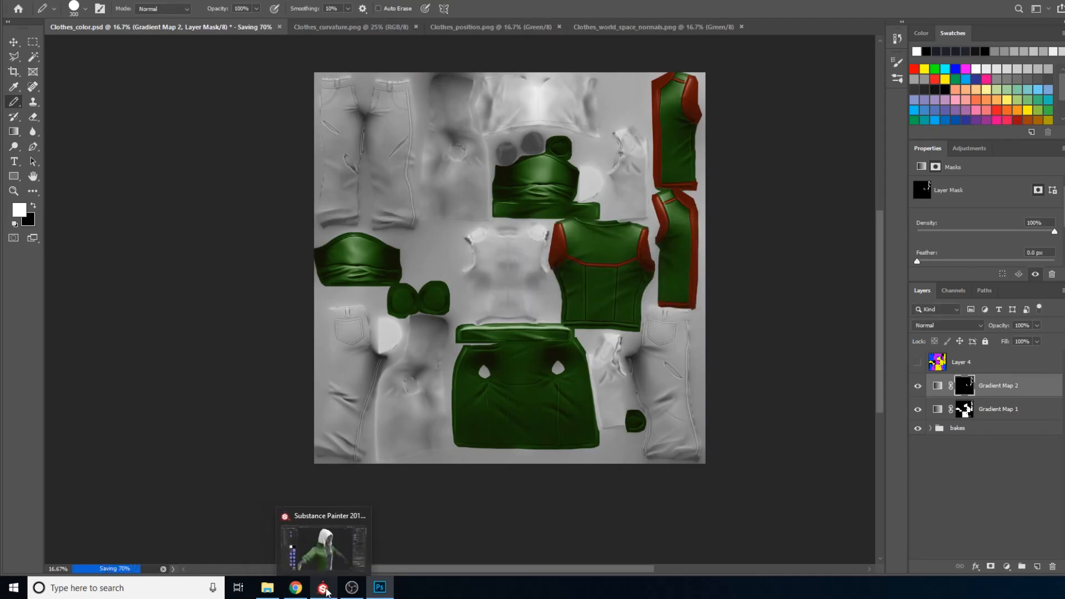
pyautogui.click(326, 589)
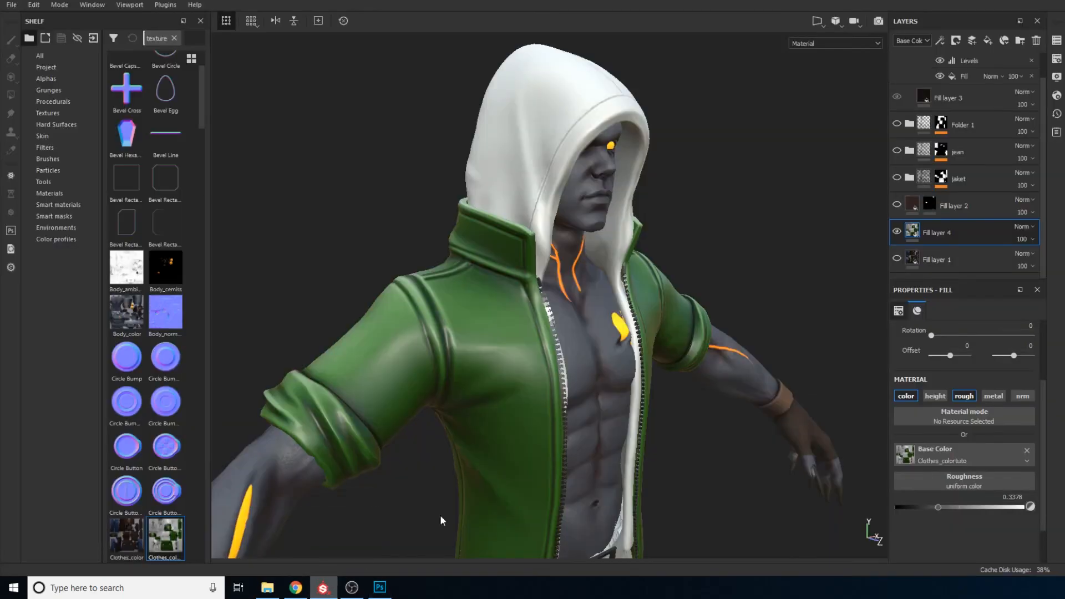
pyautogui.rightClick(176, 541)
pyautogui.click(196, 527)
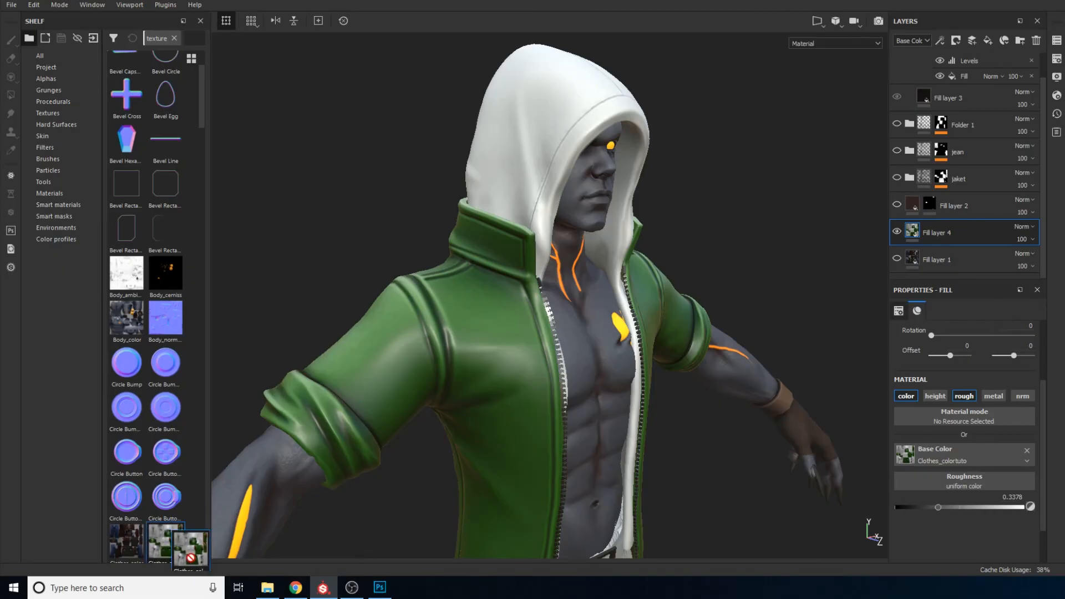
pyautogui.moveTo(165, 541); pyautogui.dragTo(946, 460)
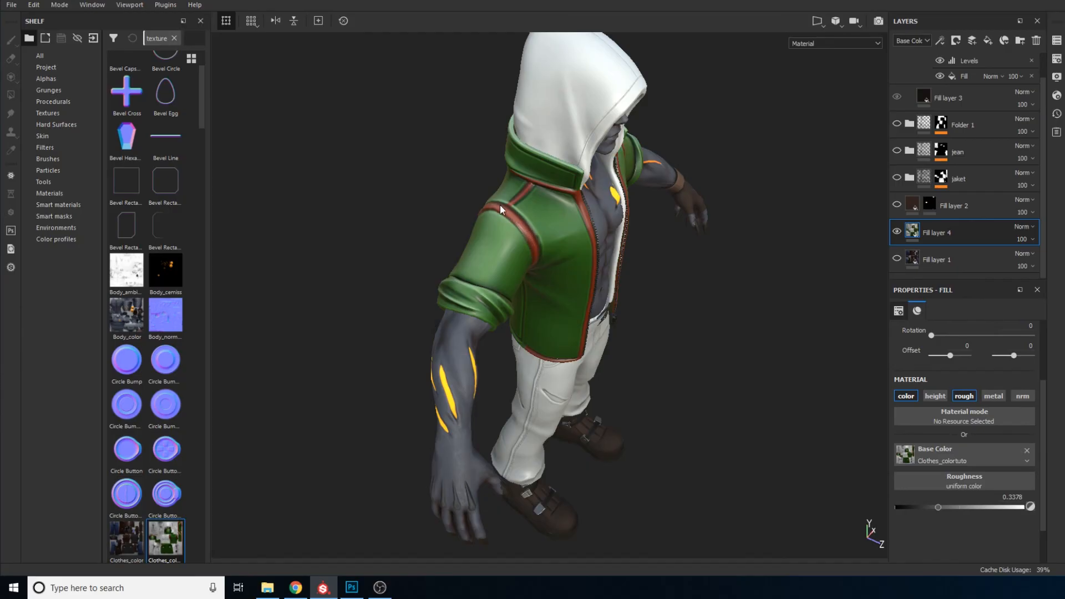
# - Examine the red trim on the character's jacket from the side, back and front, both close up and at a distance
pyautogui.moveTo(751, 326); pyautogui.dragTo(907, 232)
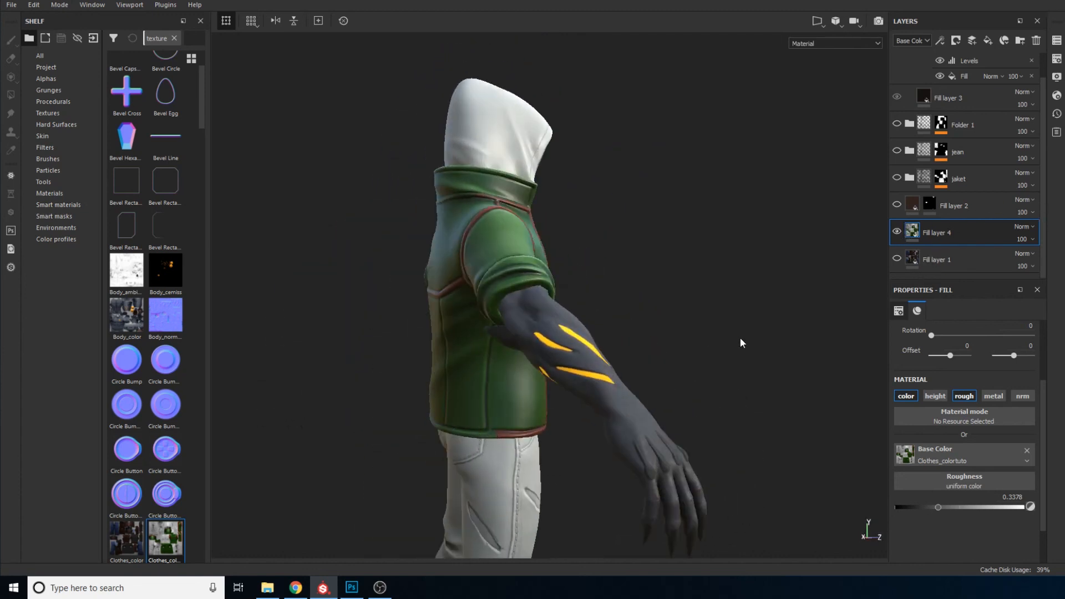
pyautogui.moveTo(740, 343); pyautogui.dragTo(360, 266)
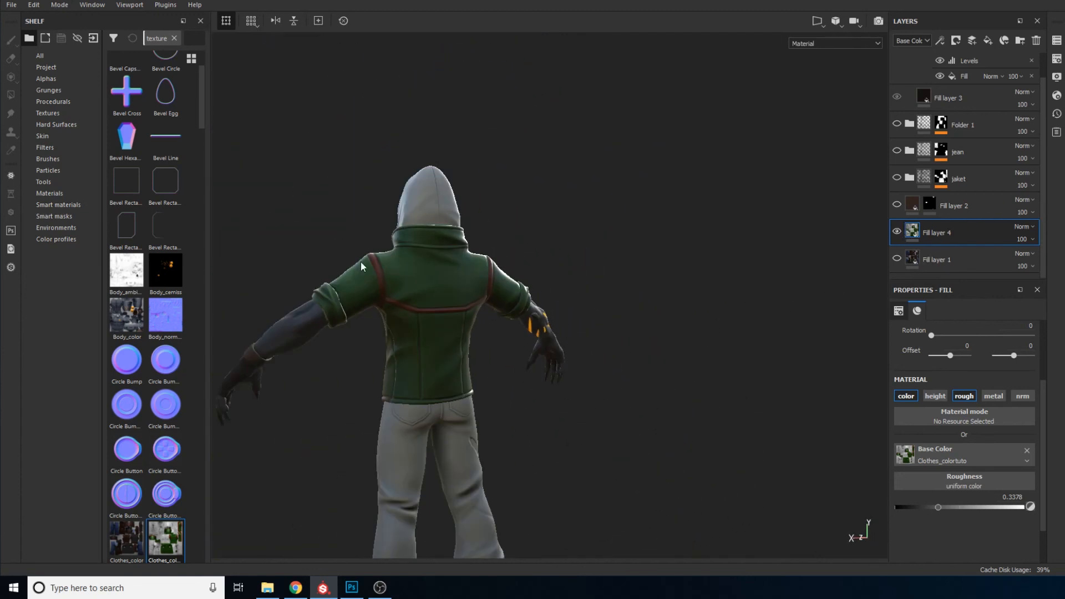
pyautogui.scroll(3, 361, 261)
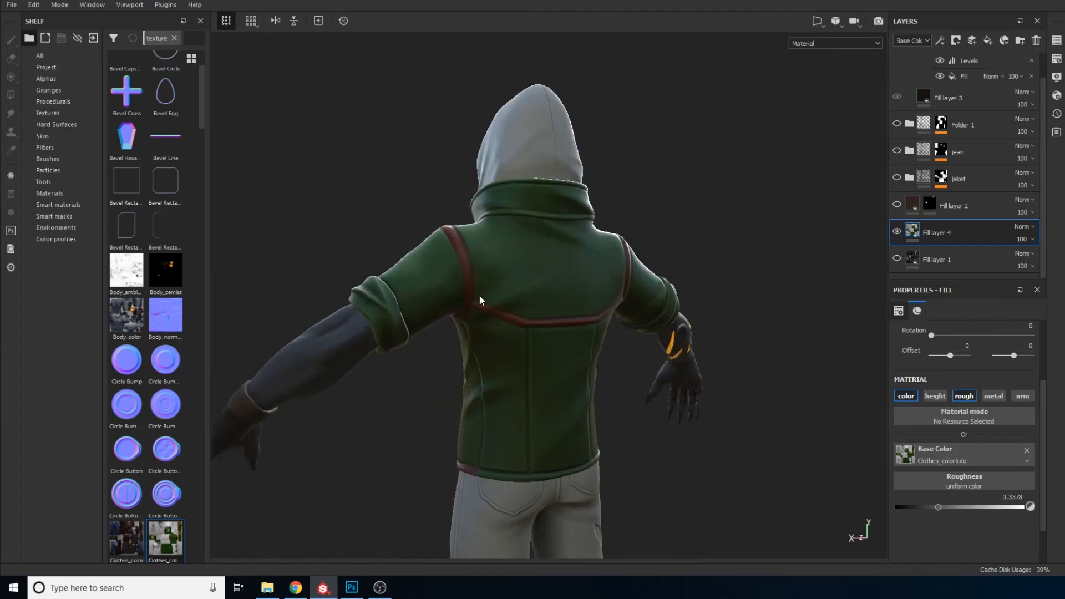
pyautogui.moveTo(454, 248); pyautogui.dragTo(484, 364)
pyautogui.scroll(-3, 484, 364)
pyautogui.moveTo(422, 338); pyautogui.dragTo(491, 321)
pyautogui.scroll(1, 492, 321)
pyautogui.scroll(-2, 376, 332)
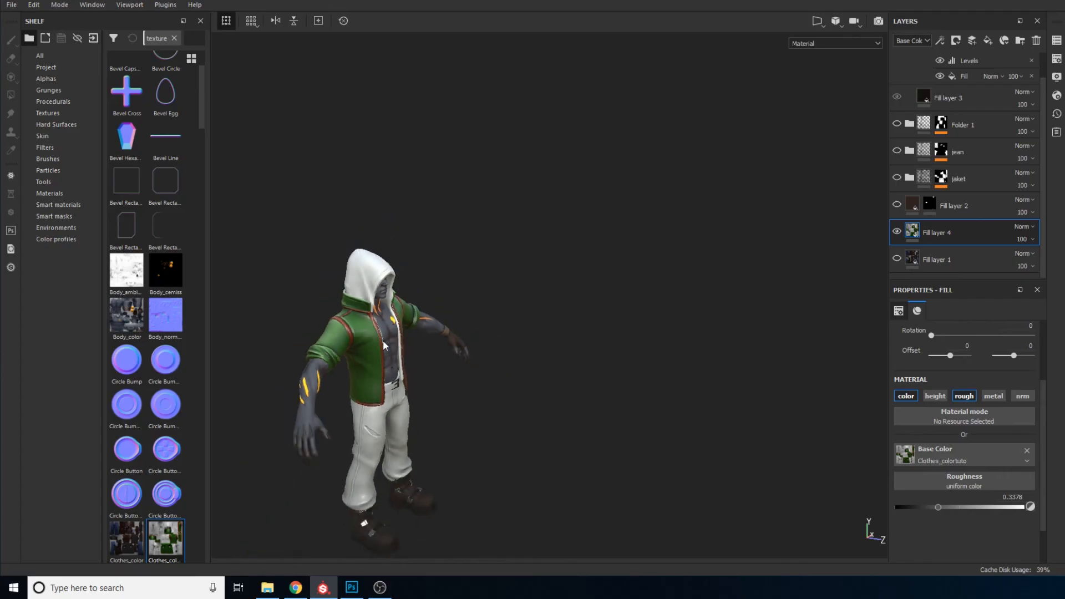
pyautogui.scroll(4, 360, 353)
pyautogui.scroll(2, 372, 355)
pyautogui.moveTo(377, 355); pyautogui.dragTo(373, 254)
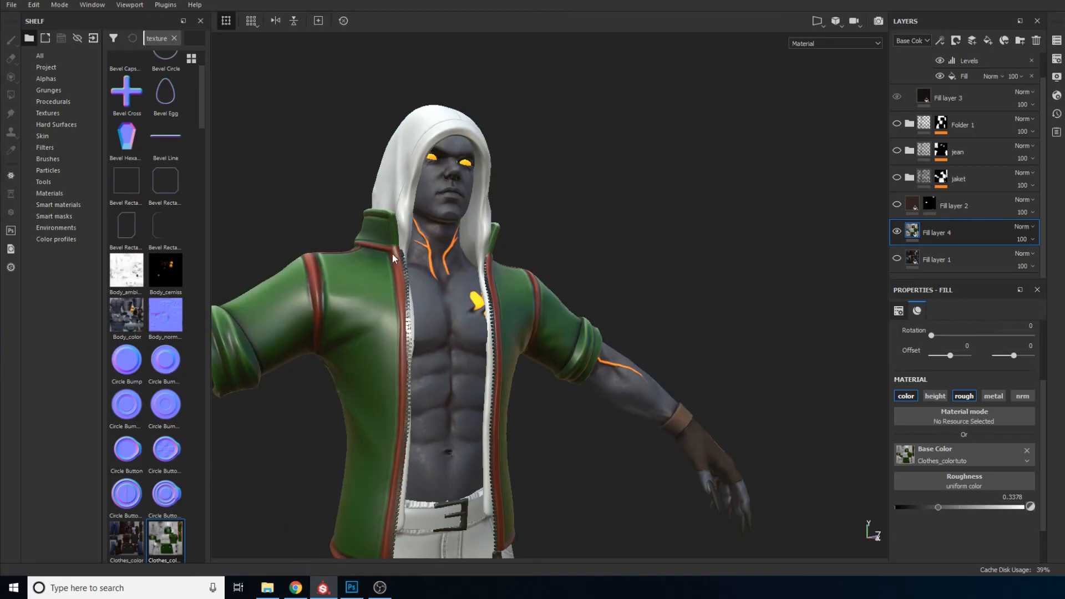
pyautogui.moveTo(397, 335); pyautogui.dragTo(411, 364)
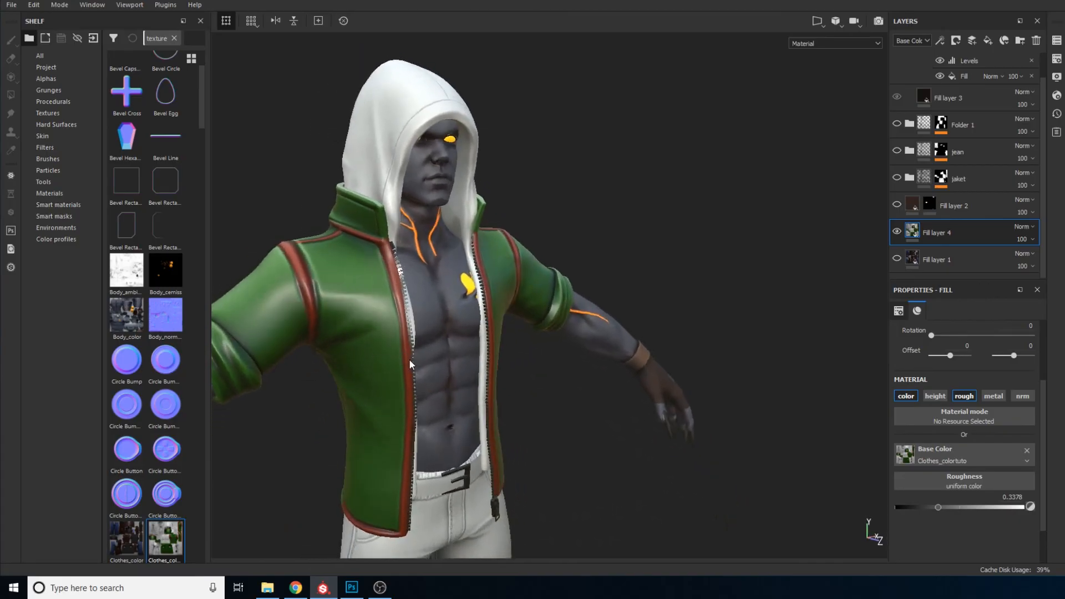
pyautogui.scroll(-5, 395, 373)
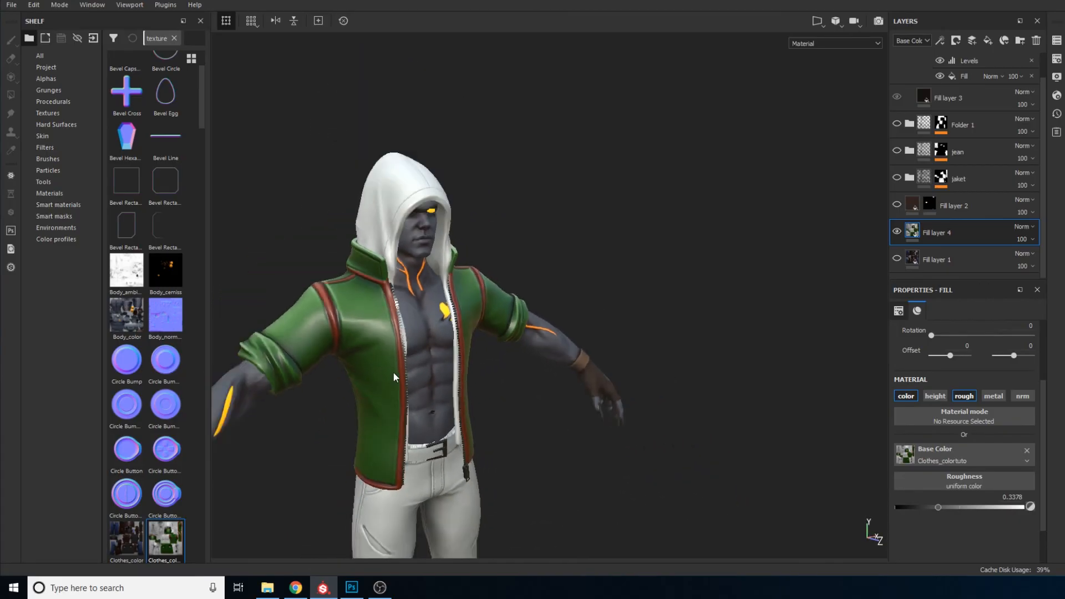
pyautogui.scroll(2, 348, 391)
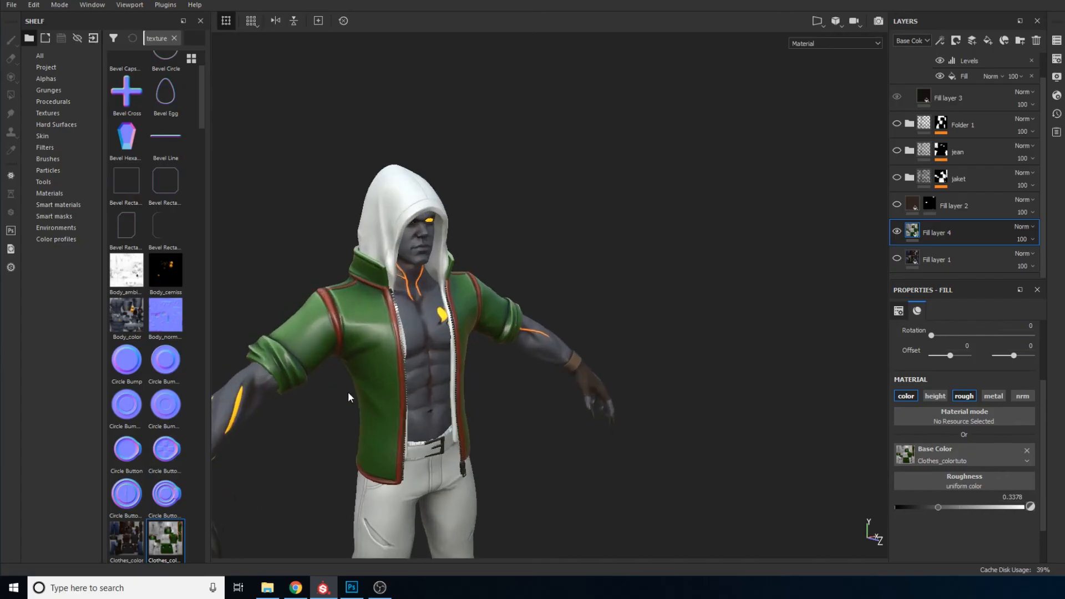